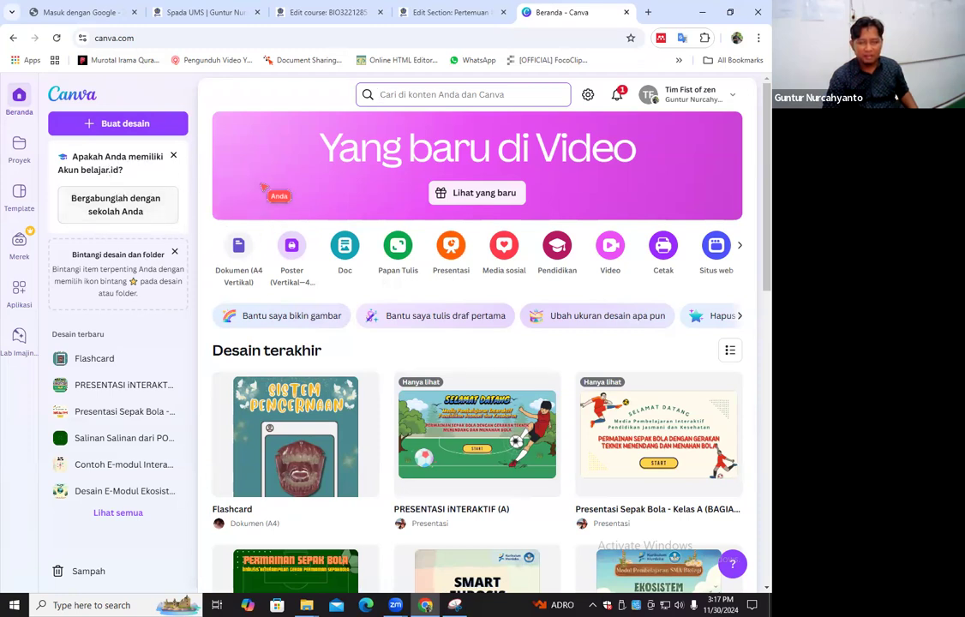
Create a new blank video design
click(101, 134)
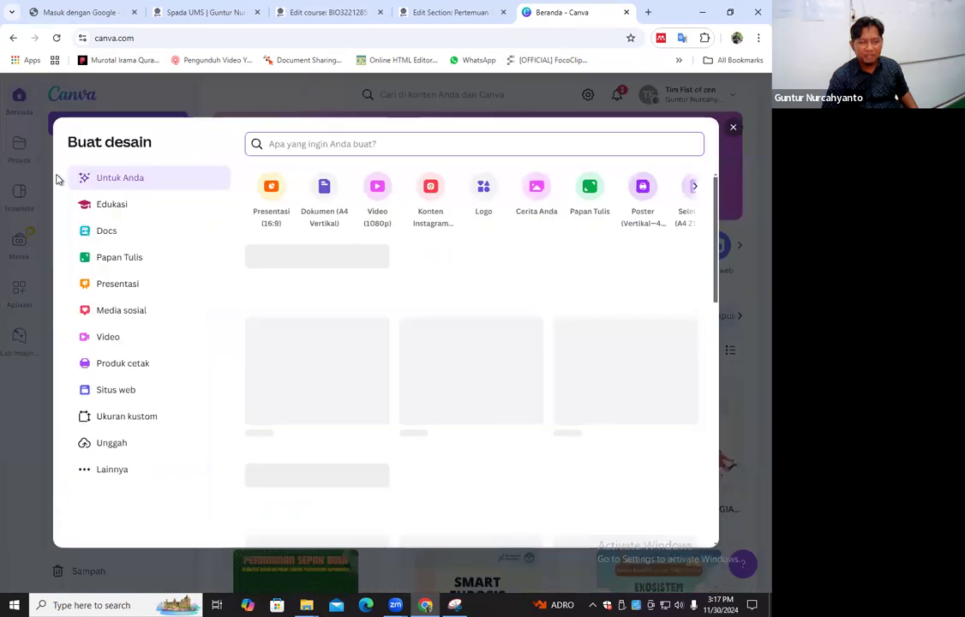
click(19, 127)
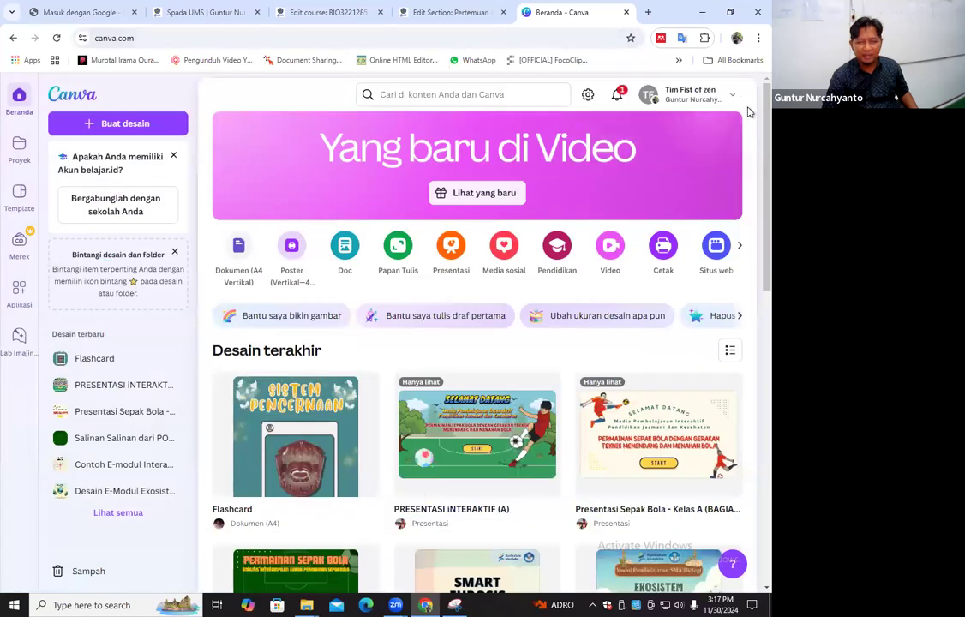
click(150, 126)
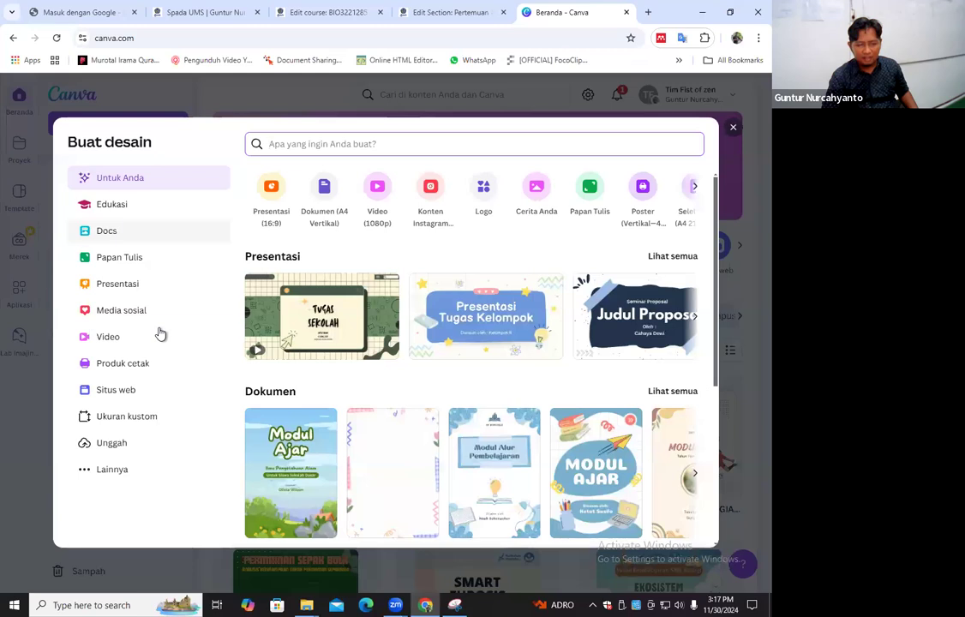
click(113, 470)
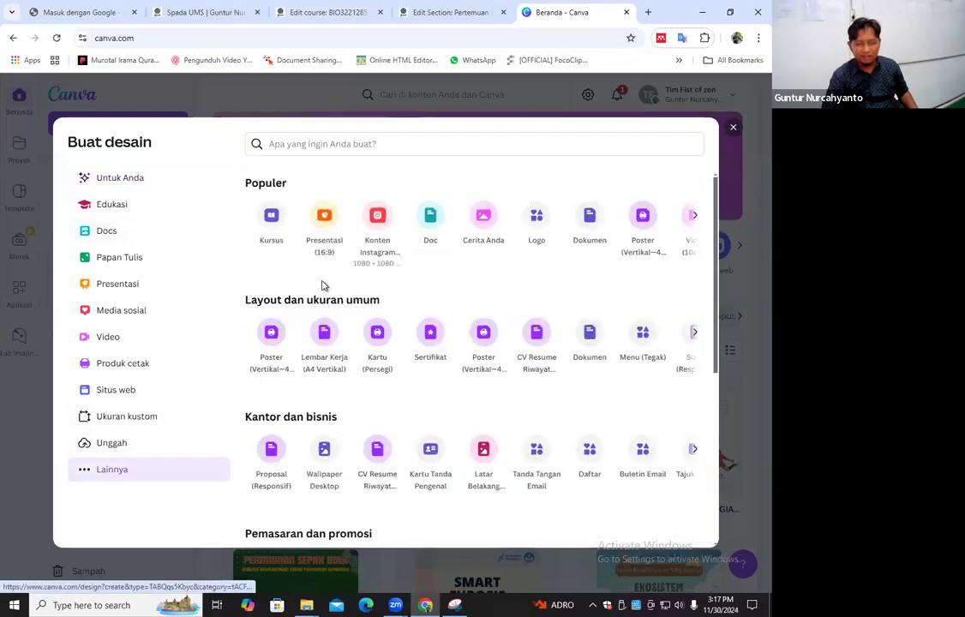
scroll(322, 286, down, 4)
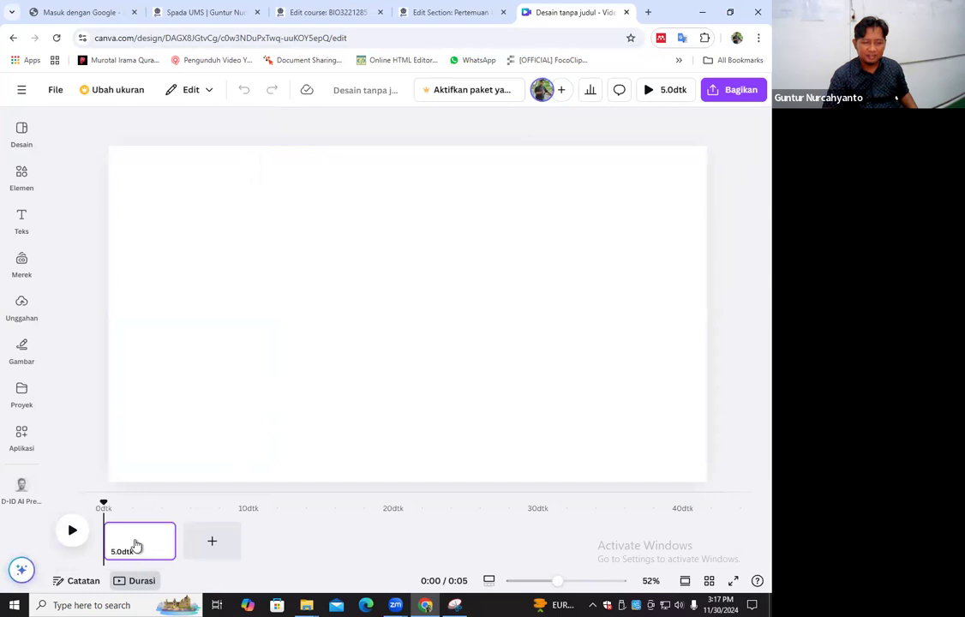
click(143, 535)
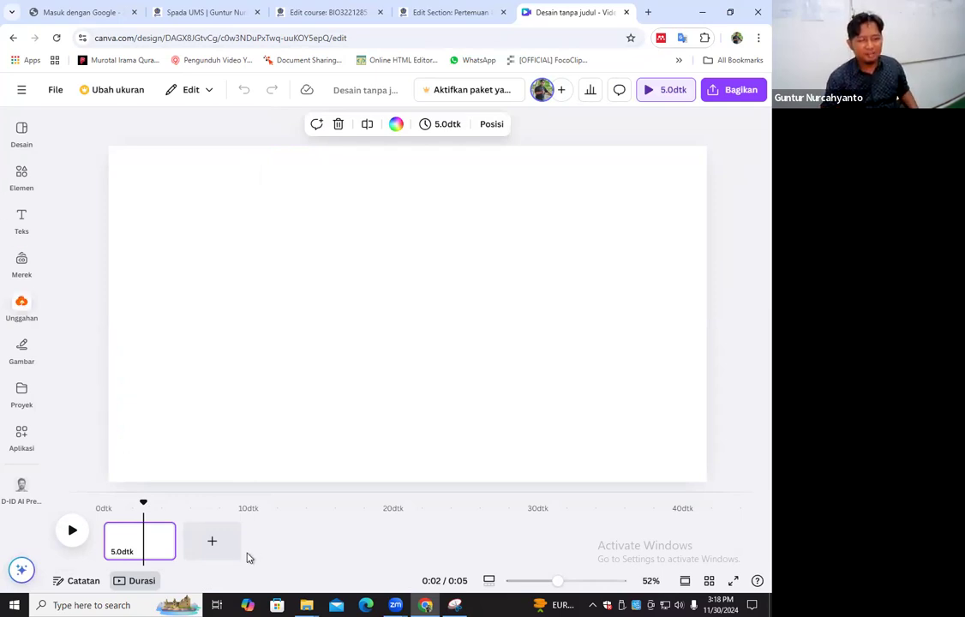
click(22, 92)
click(22, 99)
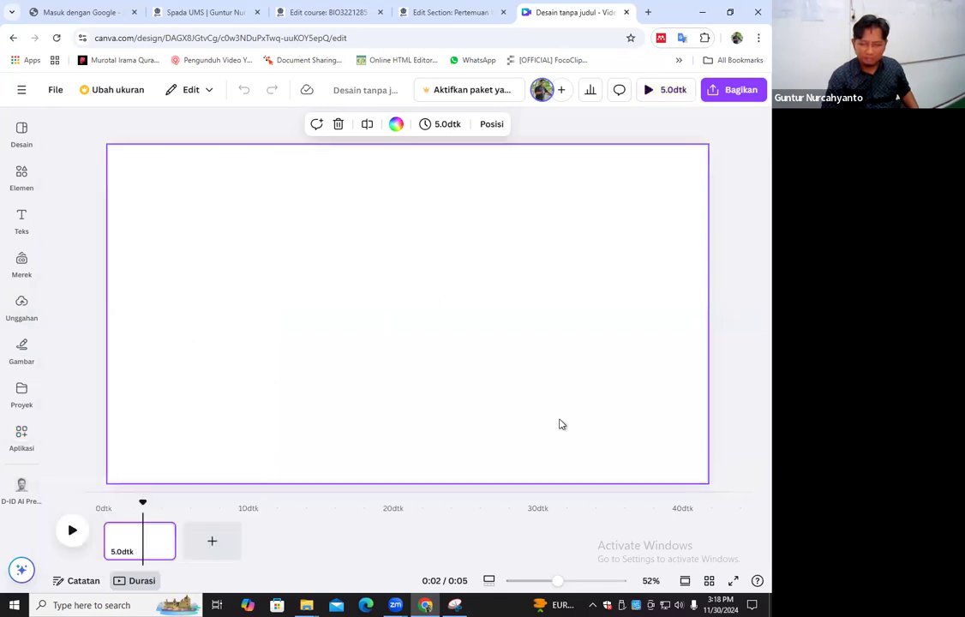
Search the video design templates for "intro"
click(36, 137)
click(150, 128)
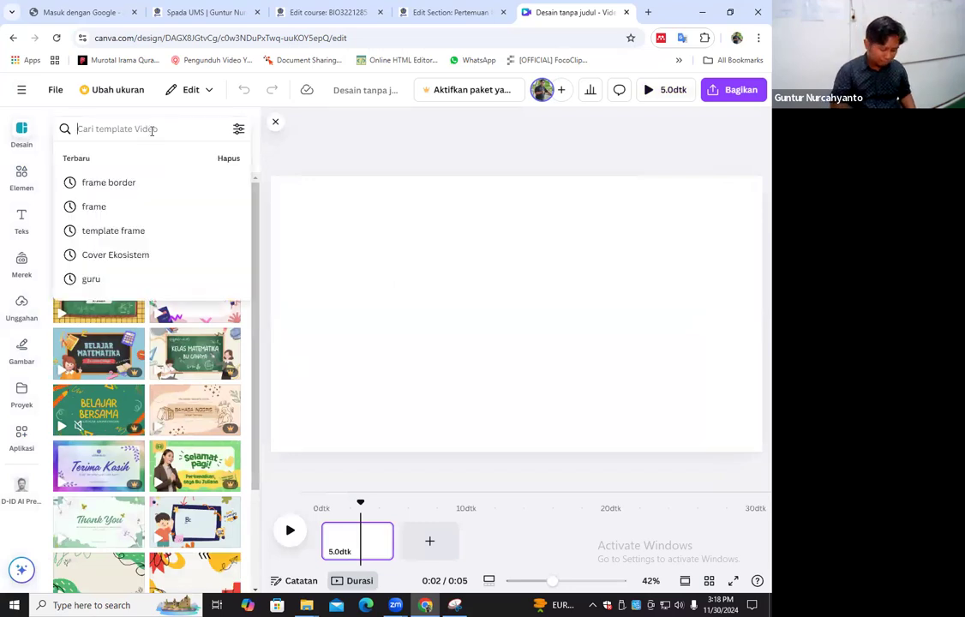
text(intro)
key(Return)
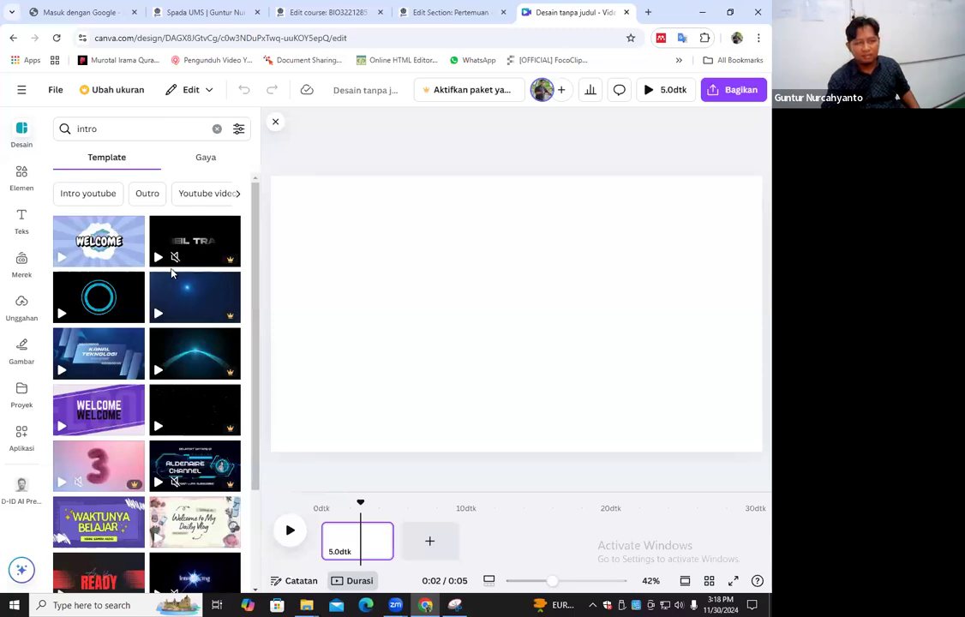
Look through the intro video templates for a suitable opening design
click(22, 89)
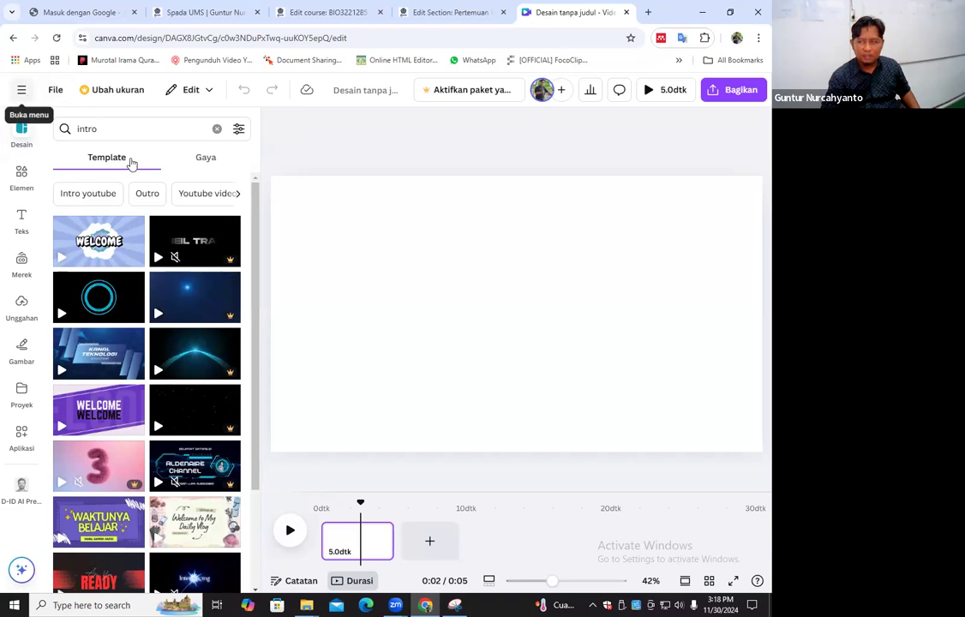
scroll(107, 342, down, 3)
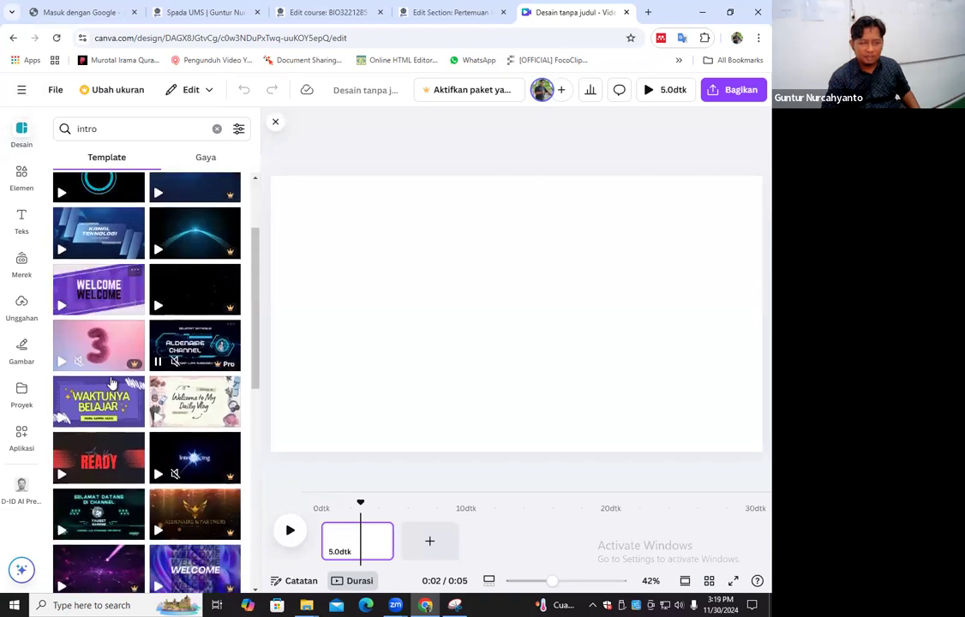
scroll(112, 381, up, 3)
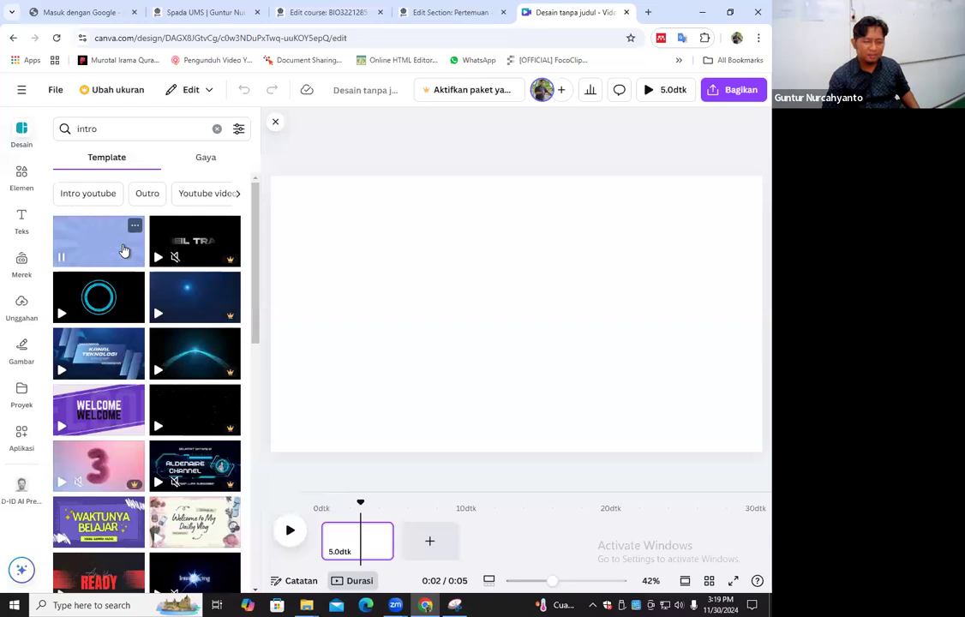
scroll(124, 250, down, 1)
scroll(129, 275, down, 1)
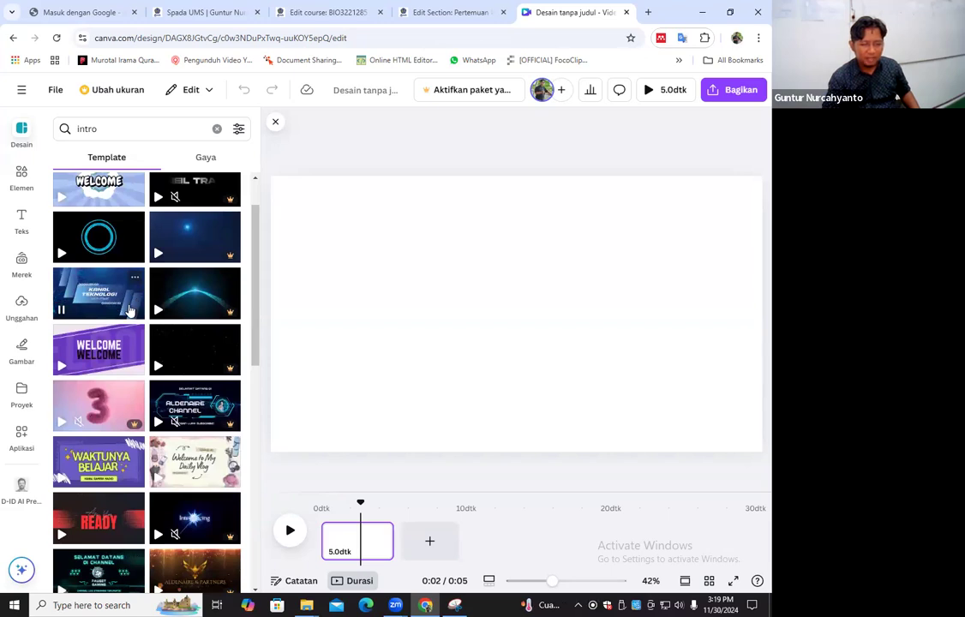
scroll(128, 311, down, 2)
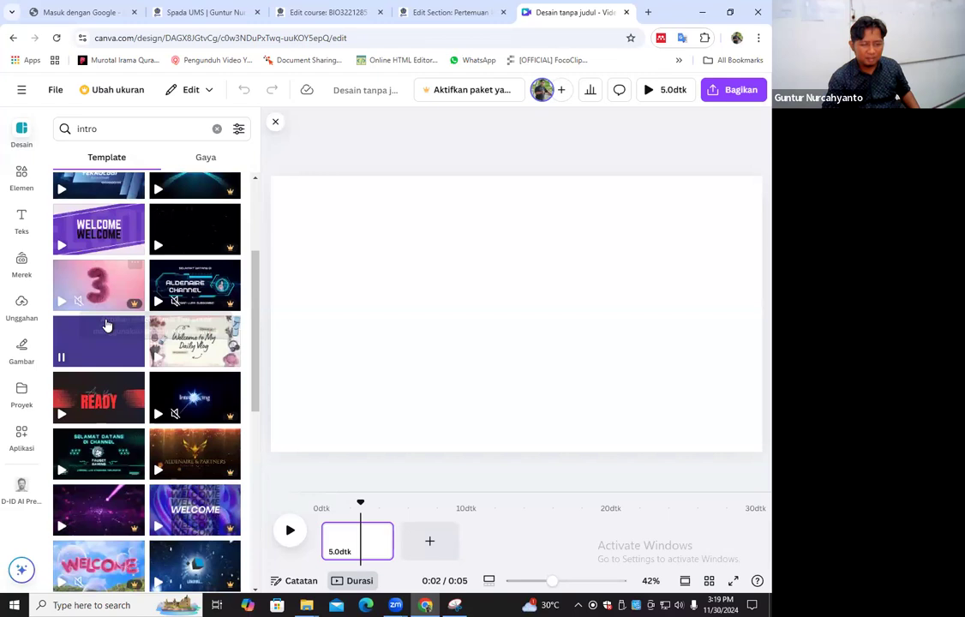
scroll(107, 326, down, 2)
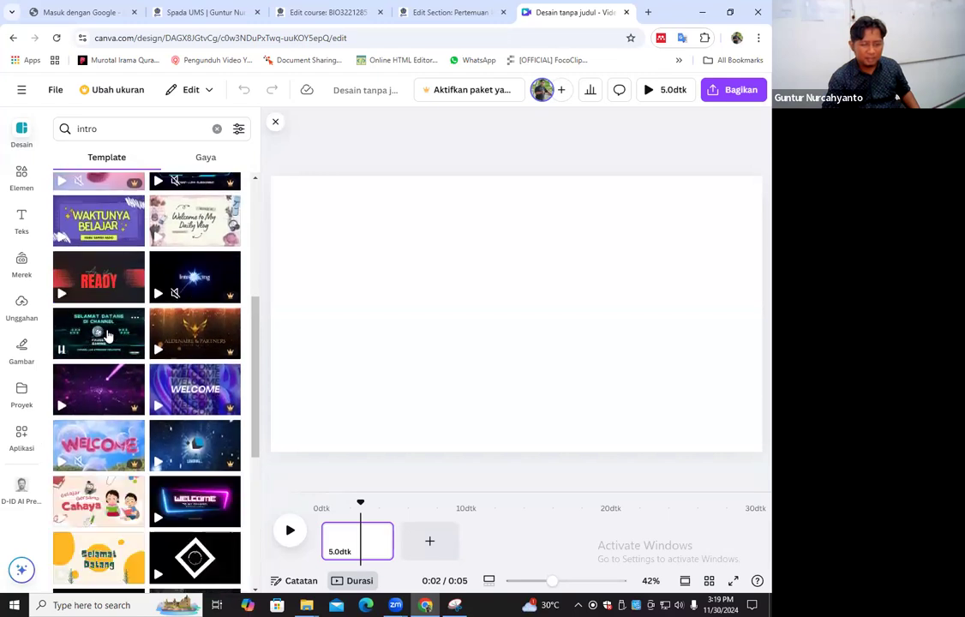
scroll(107, 334, down, 3)
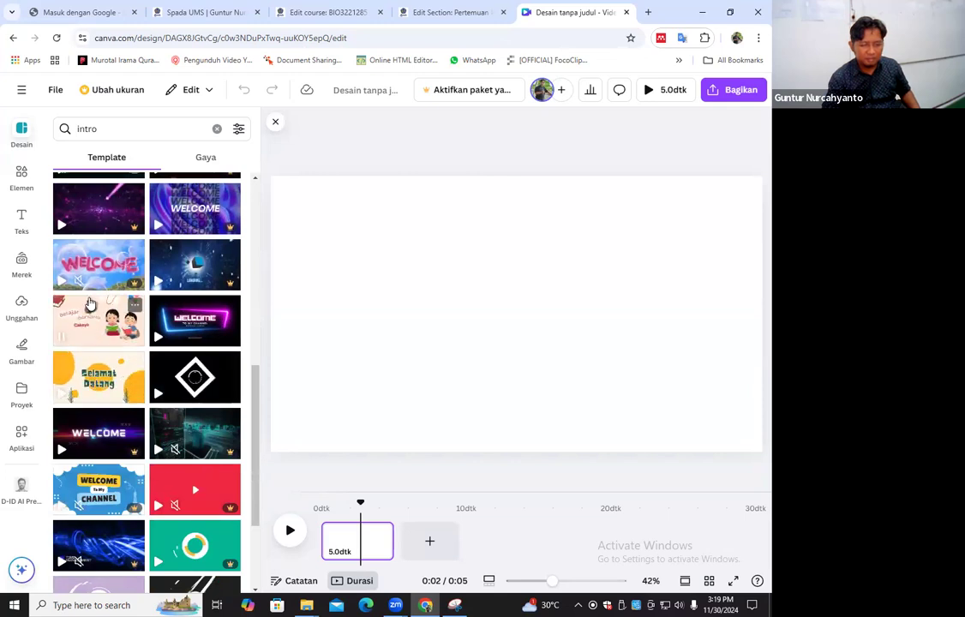
Refine the template search to "intro youtube"
click(120, 130)
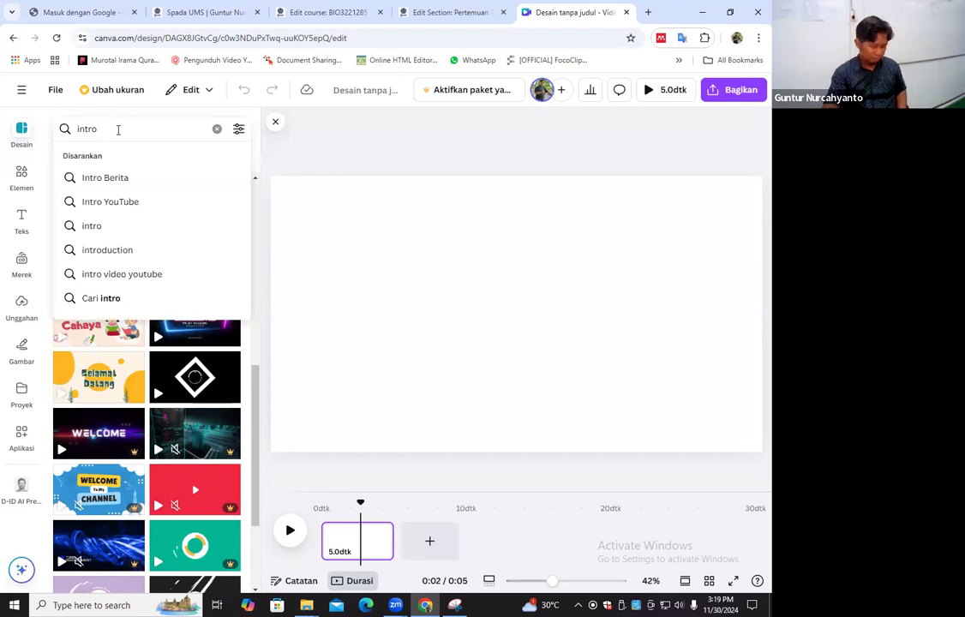
text(your)
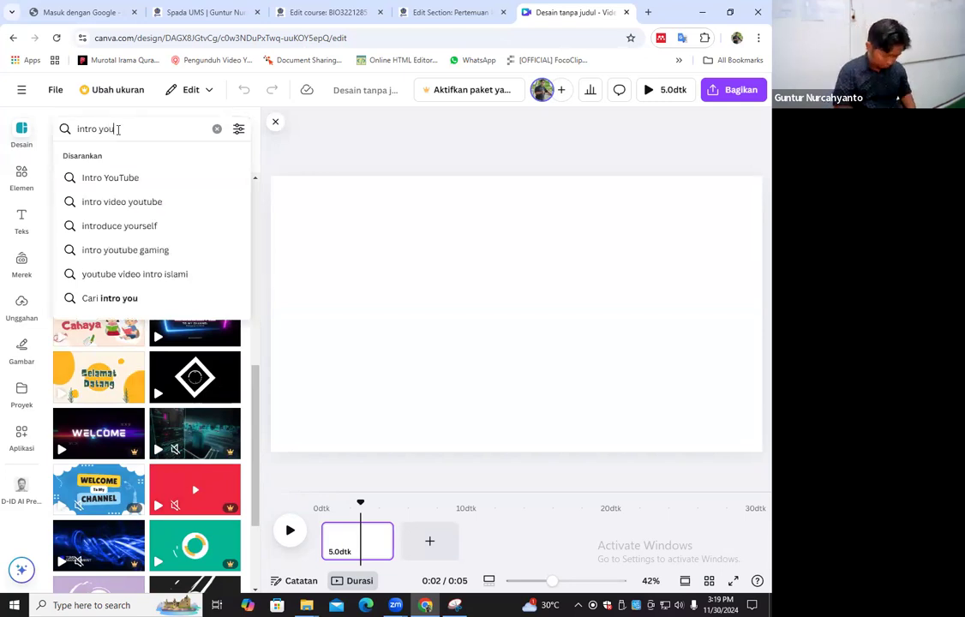
key(BackSpace)
key(BackSpace)
key(BackSpace)
text(out)
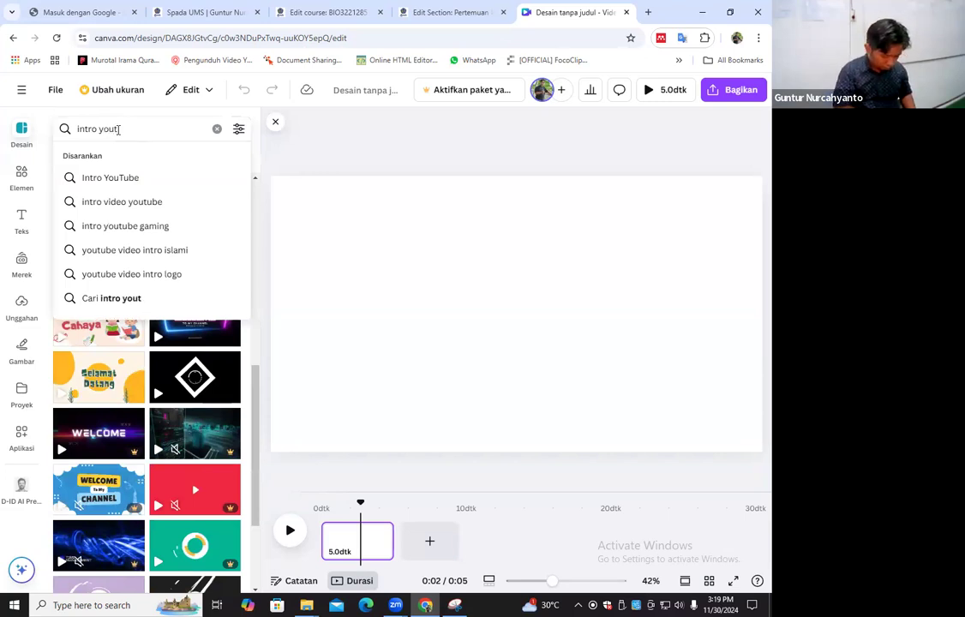
text(ube)
key(Return)
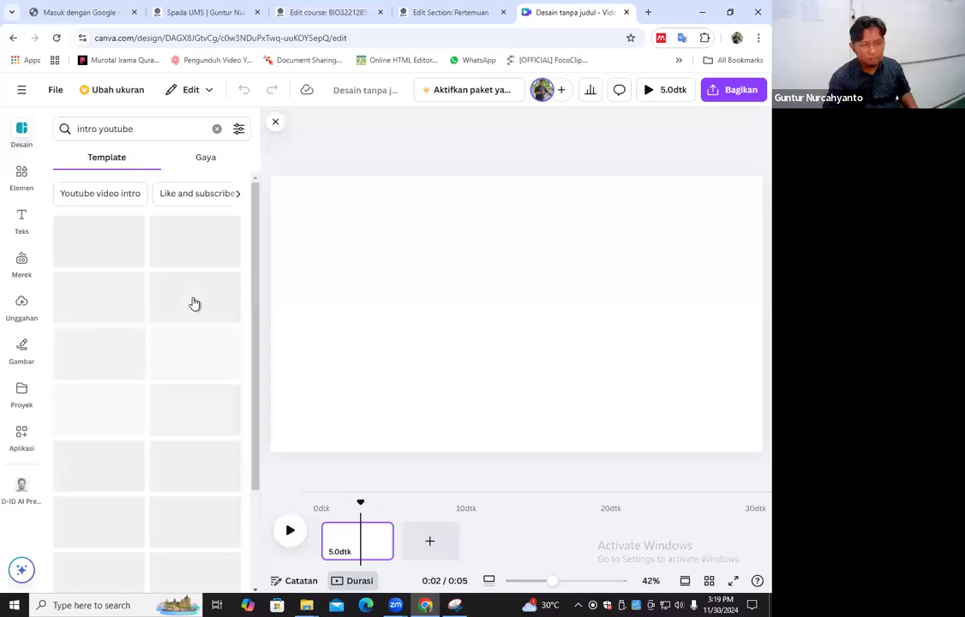
Apply the blue gradient "Kanal Teknologi" YouTube intro template to the empty page and play the video
scroll(171, 394, down, 3)
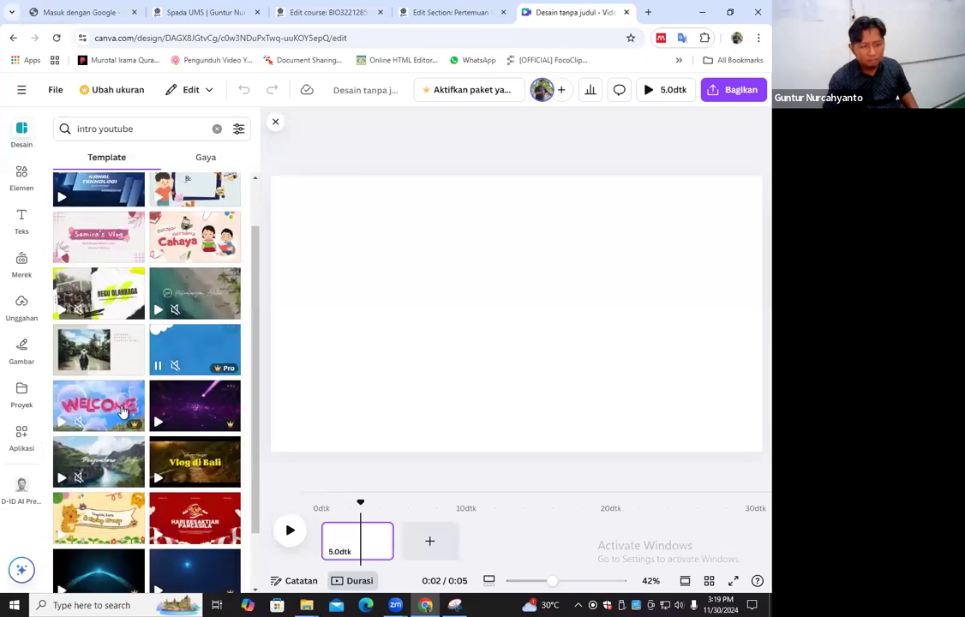
scroll(194, 391, down, 1)
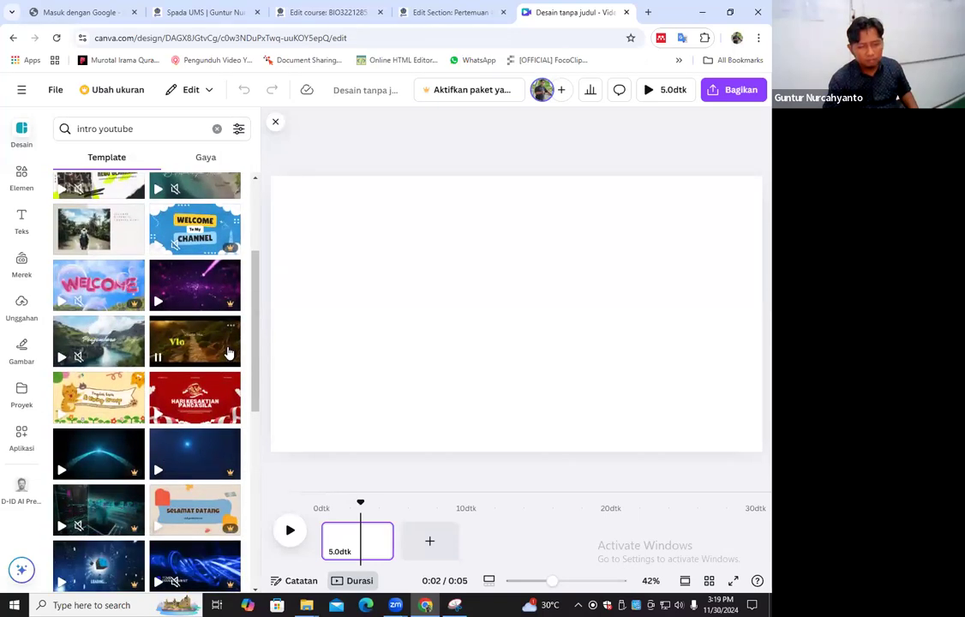
scroll(171, 385, down, 5)
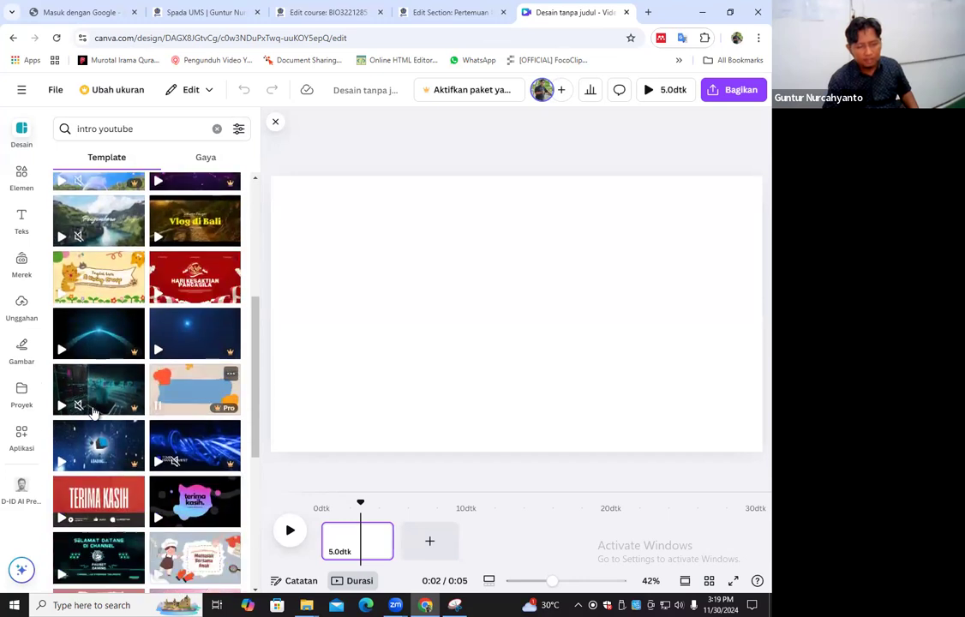
scroll(107, 348, down, 1)
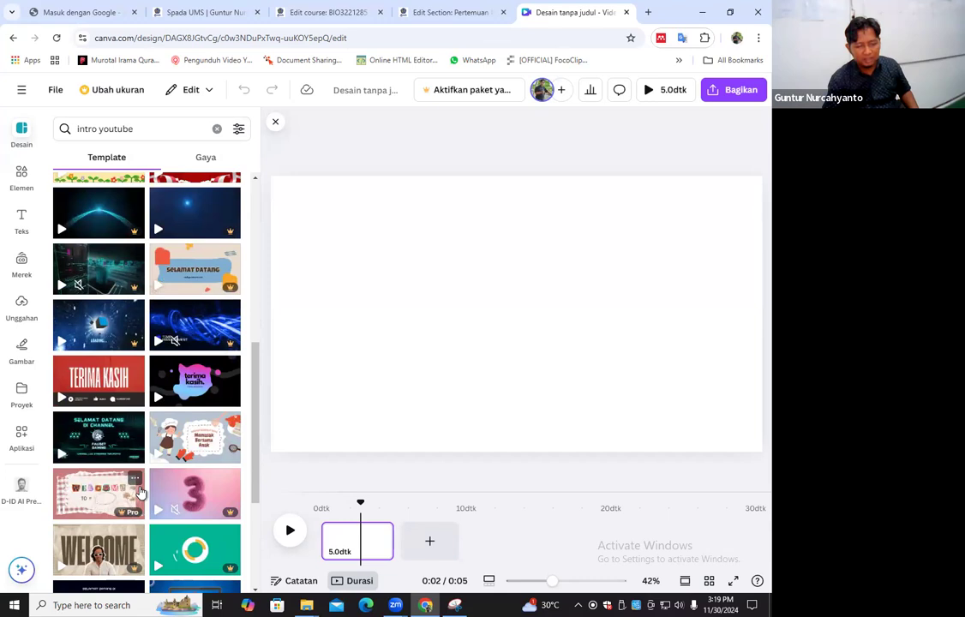
scroll(137, 479, down, 4)
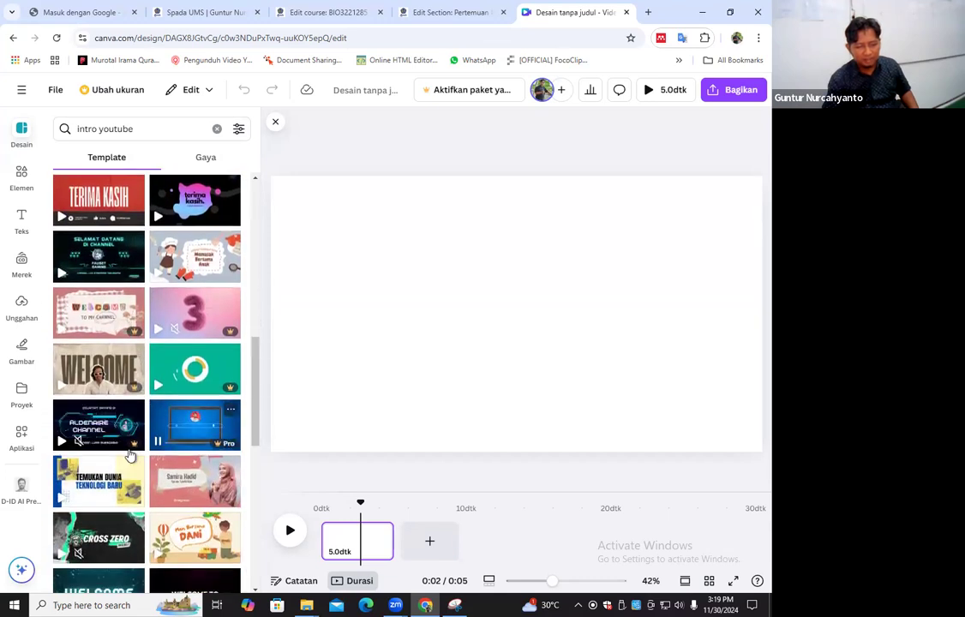
scroll(130, 450, down, 2)
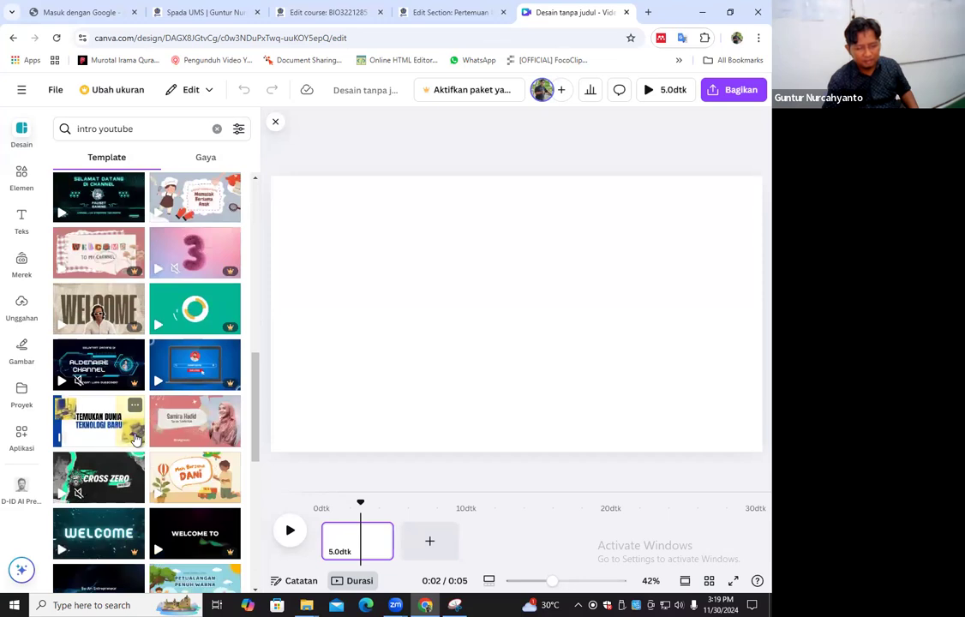
scroll(133, 435, down, 4)
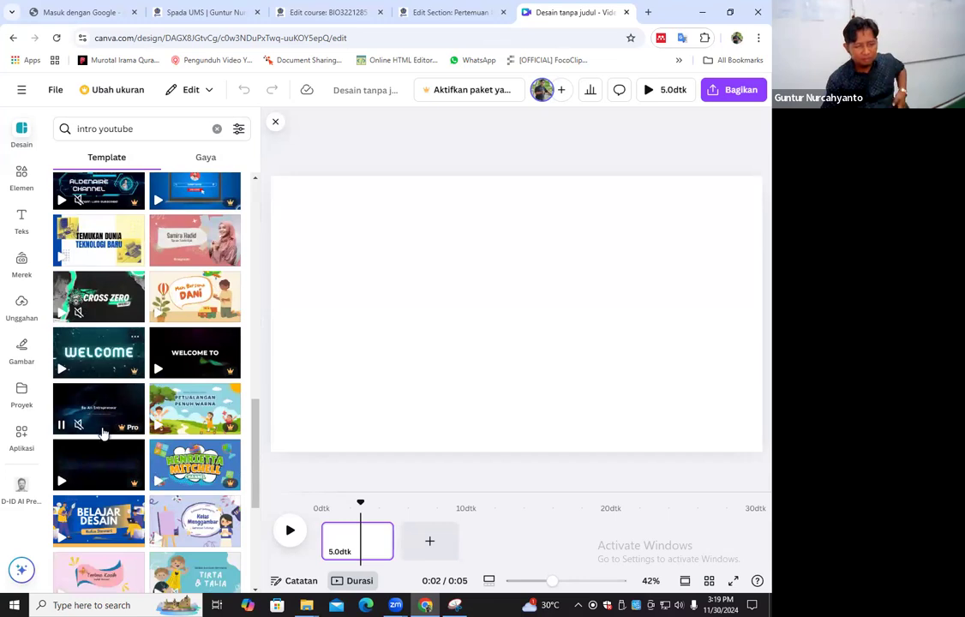
scroll(94, 403, down, 4)
scroll(102, 459, down, 3)
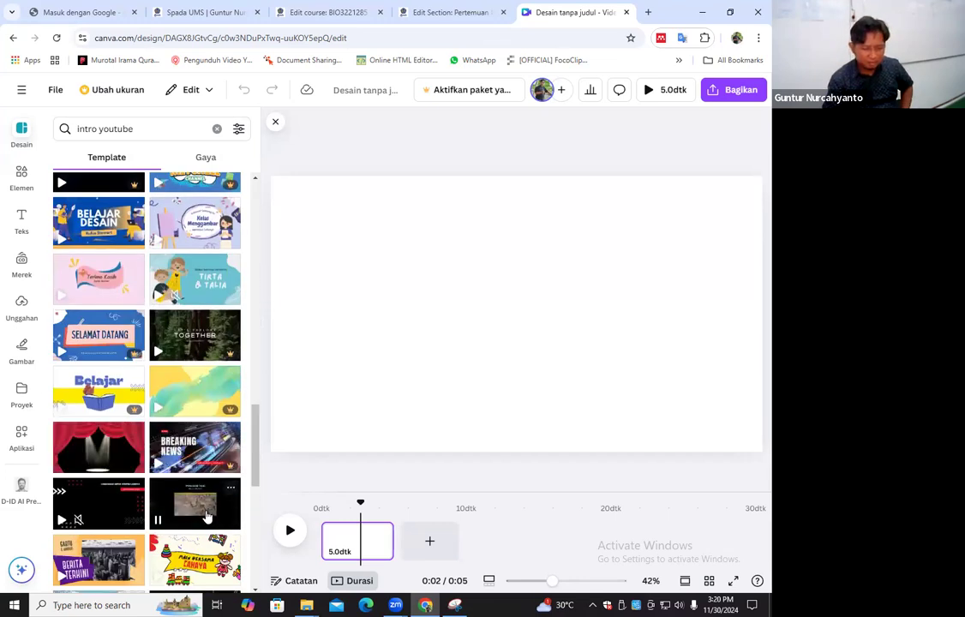
scroll(210, 510, down, 4)
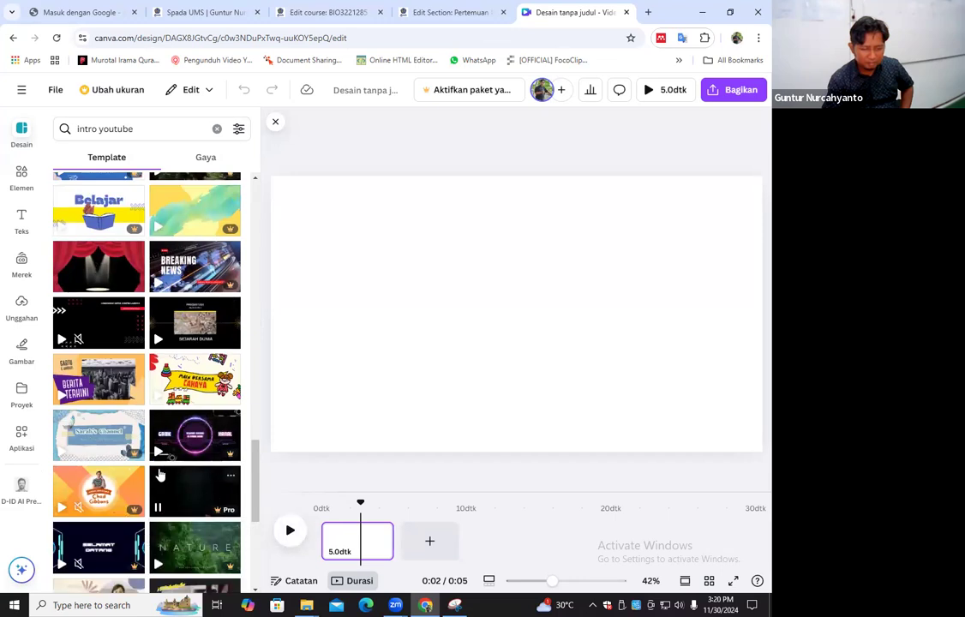
scroll(125, 387, up, 10)
scroll(125, 377, up, 5)
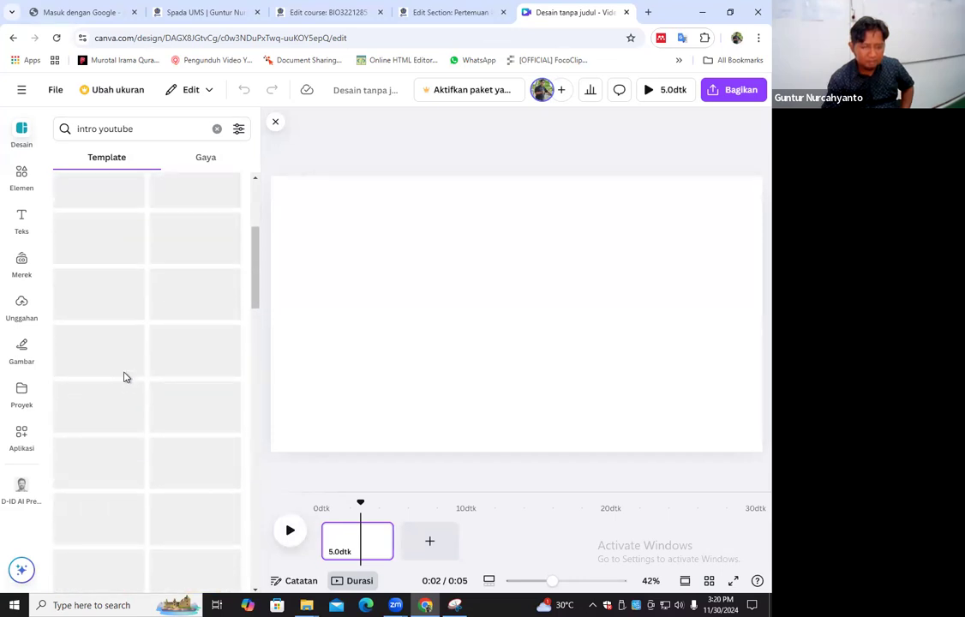
click(100, 240)
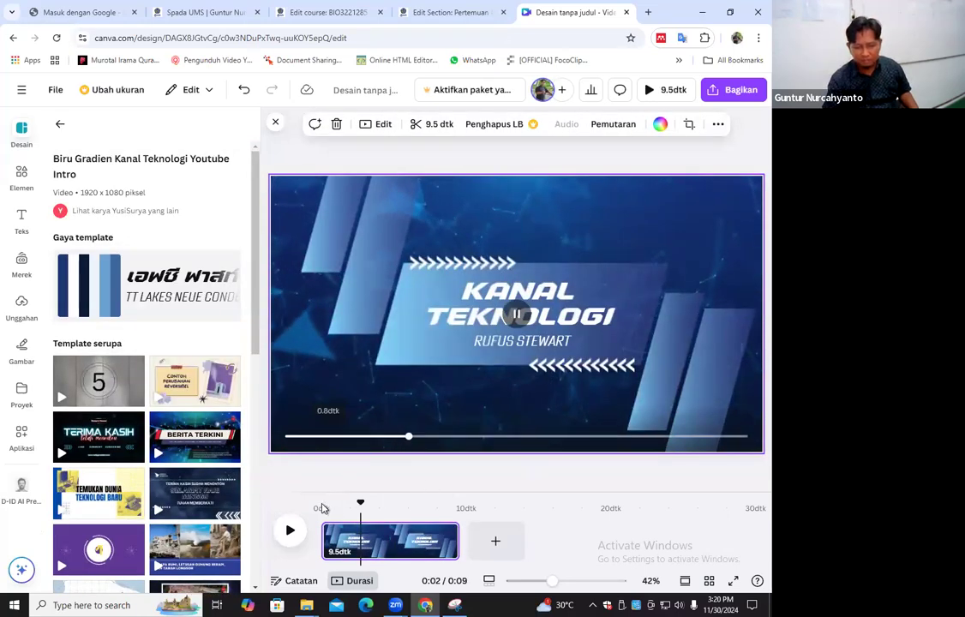
click(291, 532)
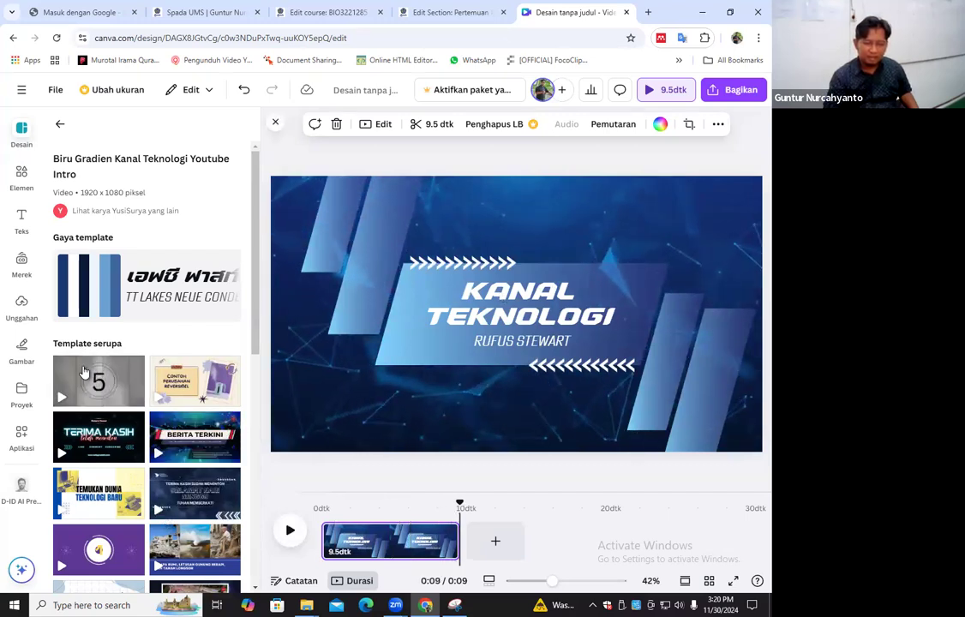
Return to the "intro youtube" results and look through them for another suitable intro template
scroll(84, 370, down, 3)
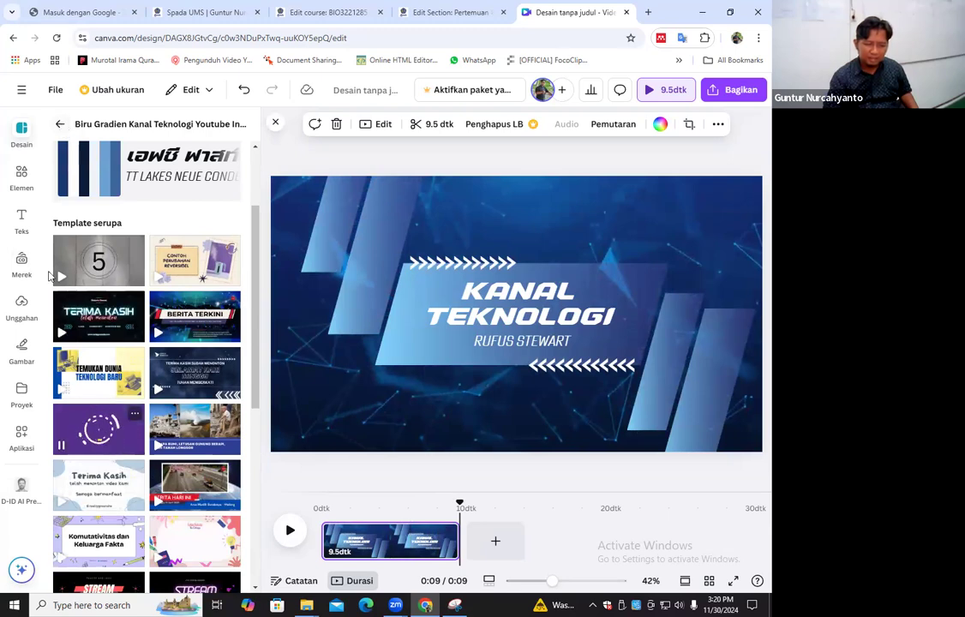
click(58, 125)
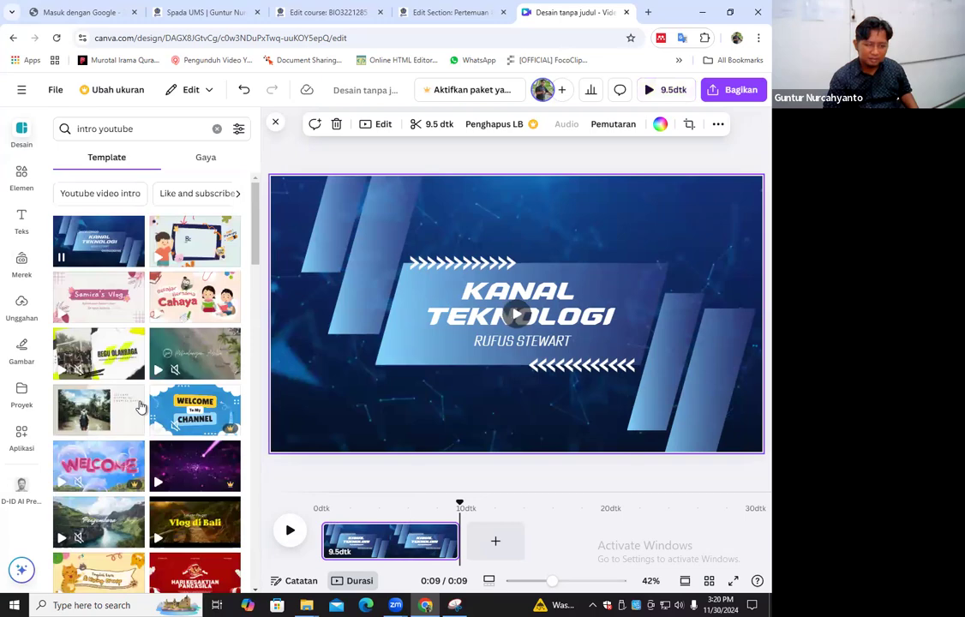
scroll(135, 418, down, 5)
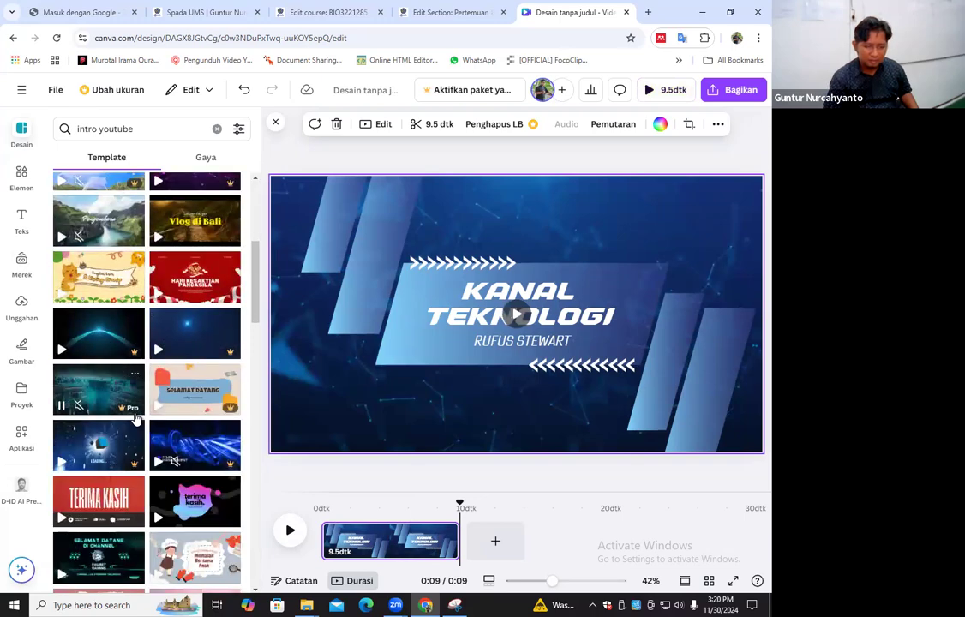
scroll(135, 418, down, 3)
scroll(137, 412, down, 3)
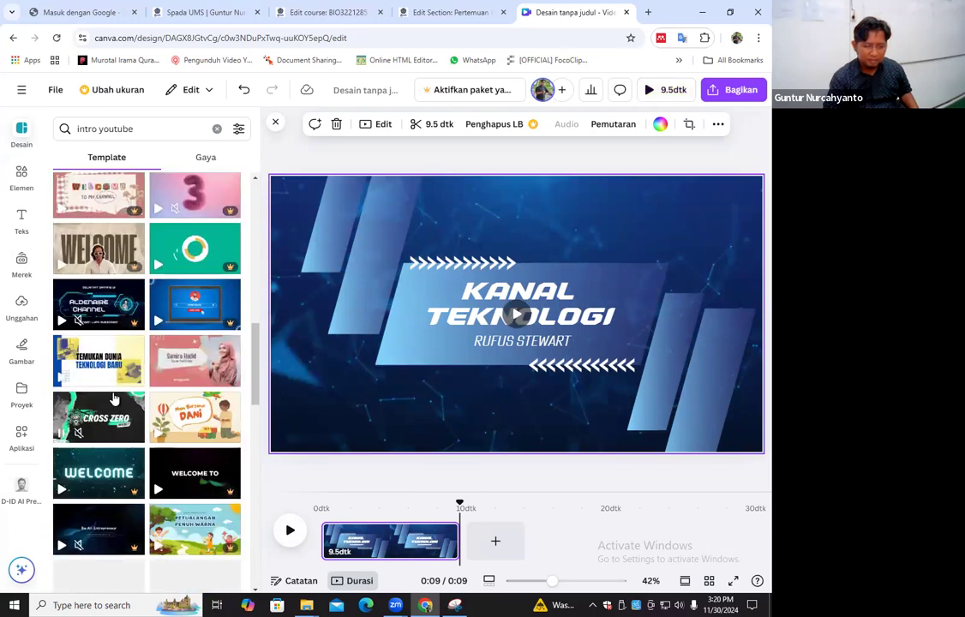
scroll(159, 388, down, 2)
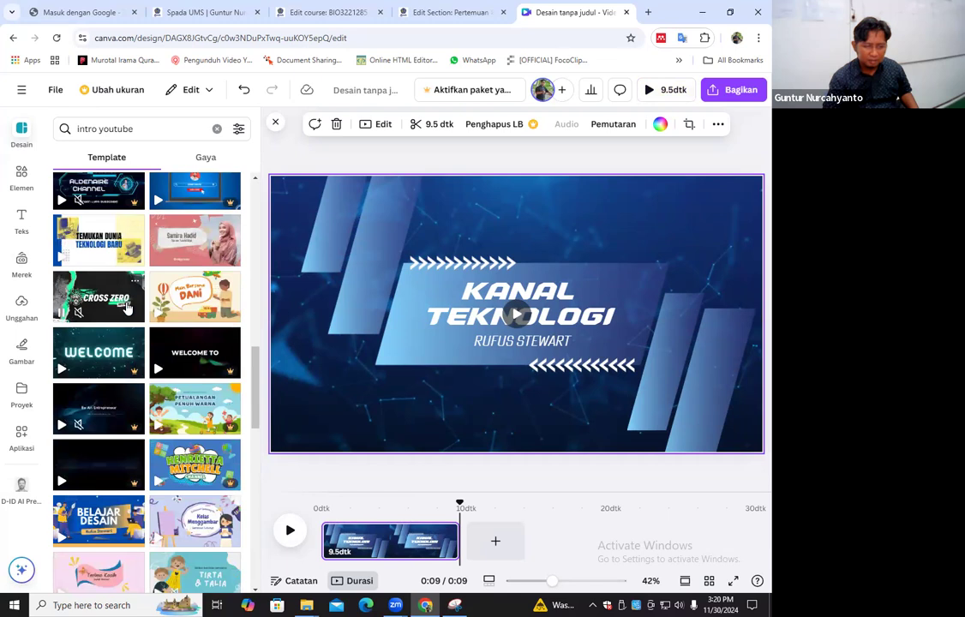
scroll(120, 305, down, 4)
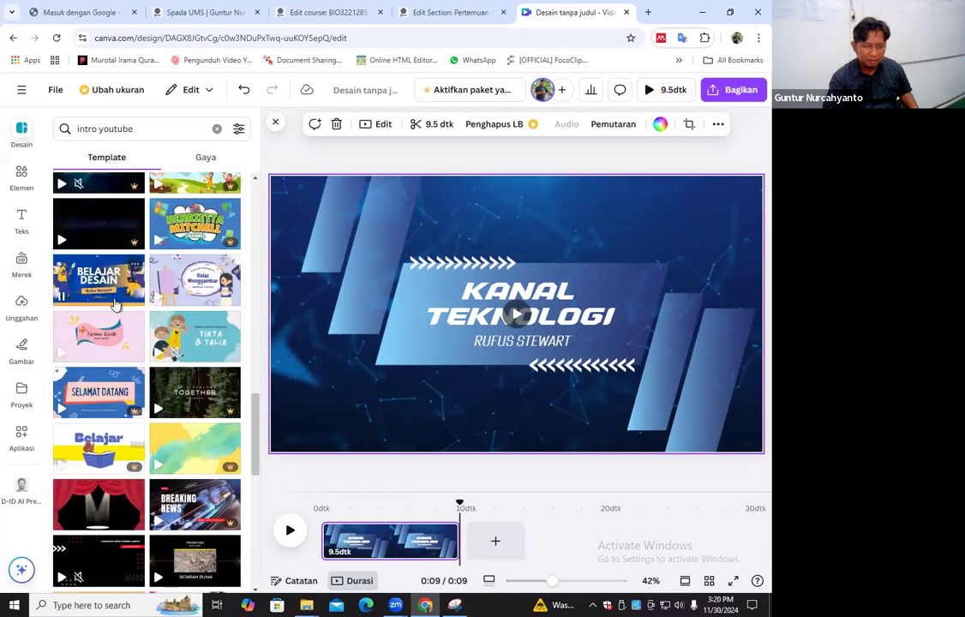
scroll(116, 315, down, 3)
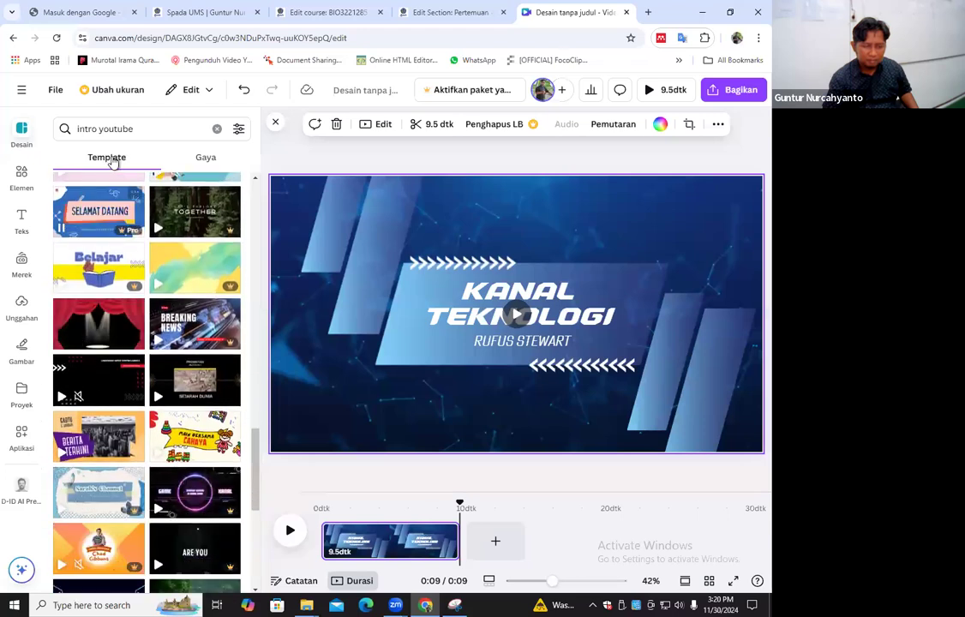
Search the templates for "intro" and look through the results for a different opening design
click(157, 130)
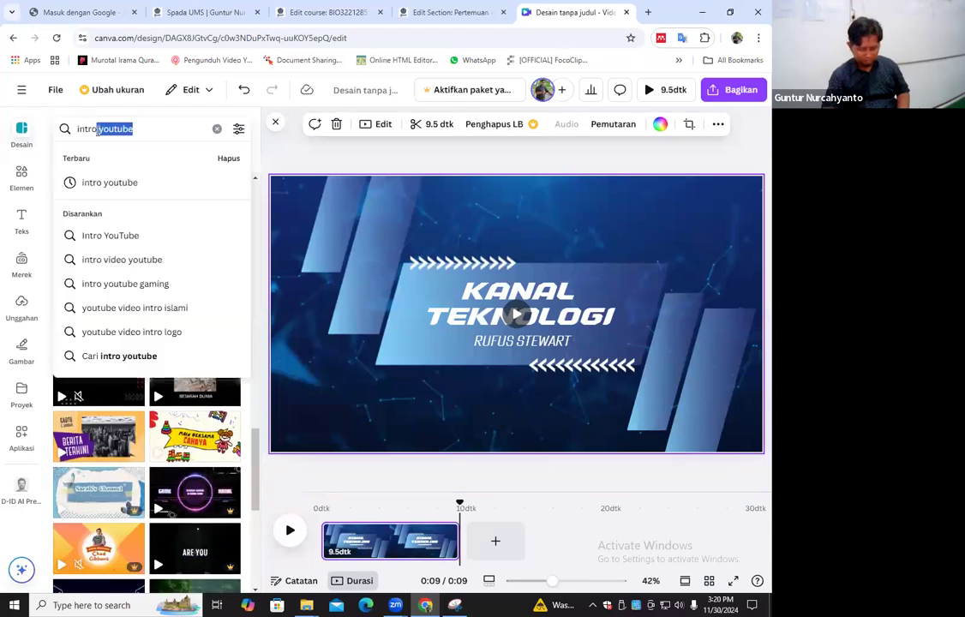
key(BackSpace)
key(Return)
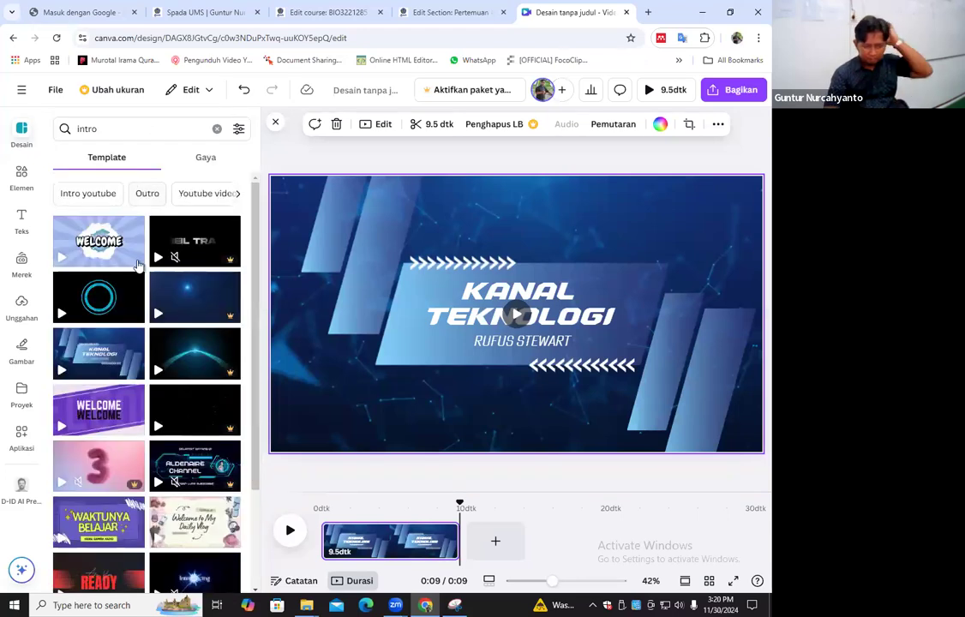
scroll(129, 343, down, 2)
scroll(122, 390, down, 1)
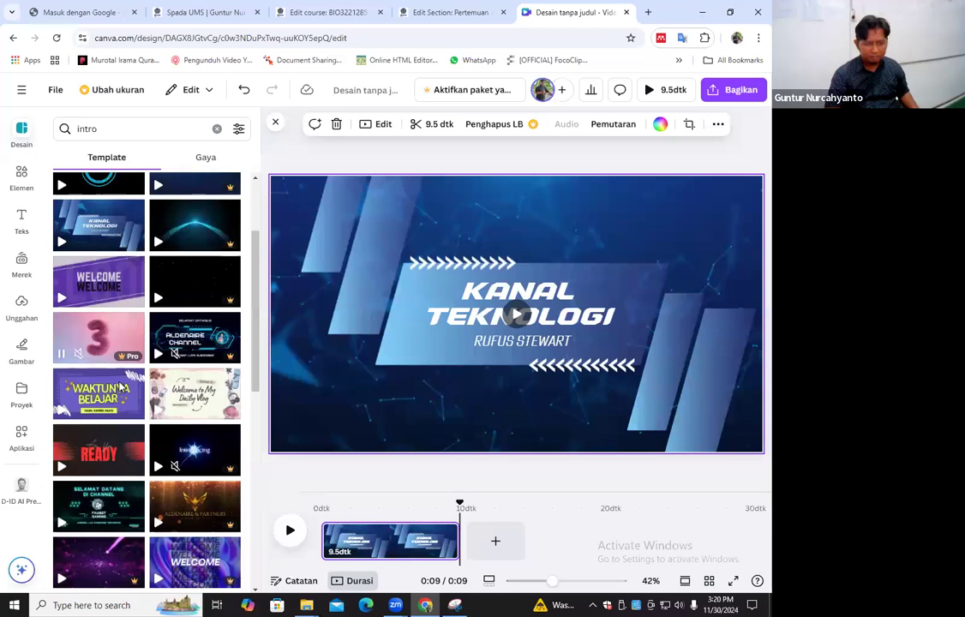
scroll(123, 390, down, 10)
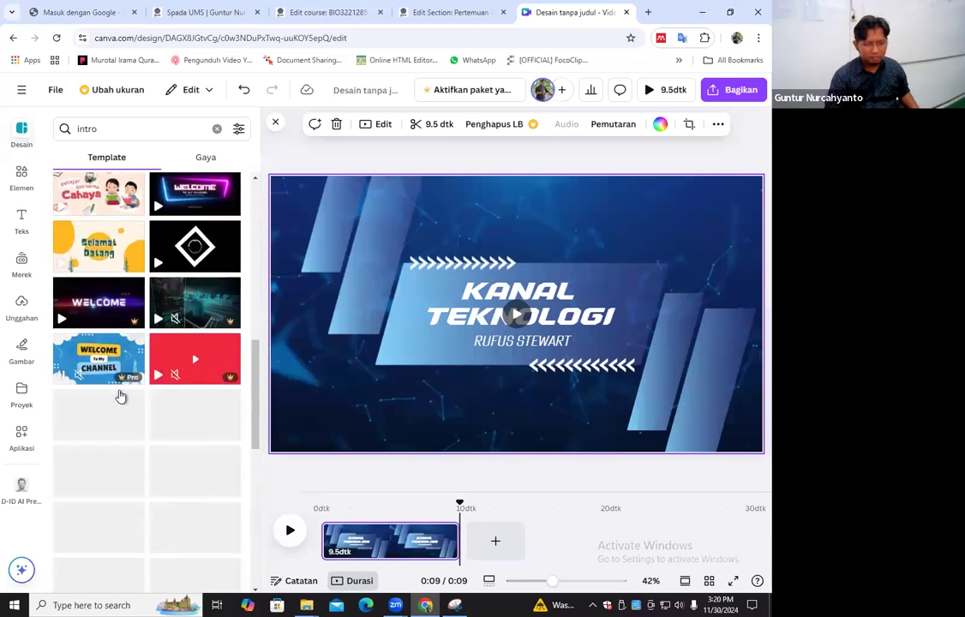
scroll(124, 300, down, 3)
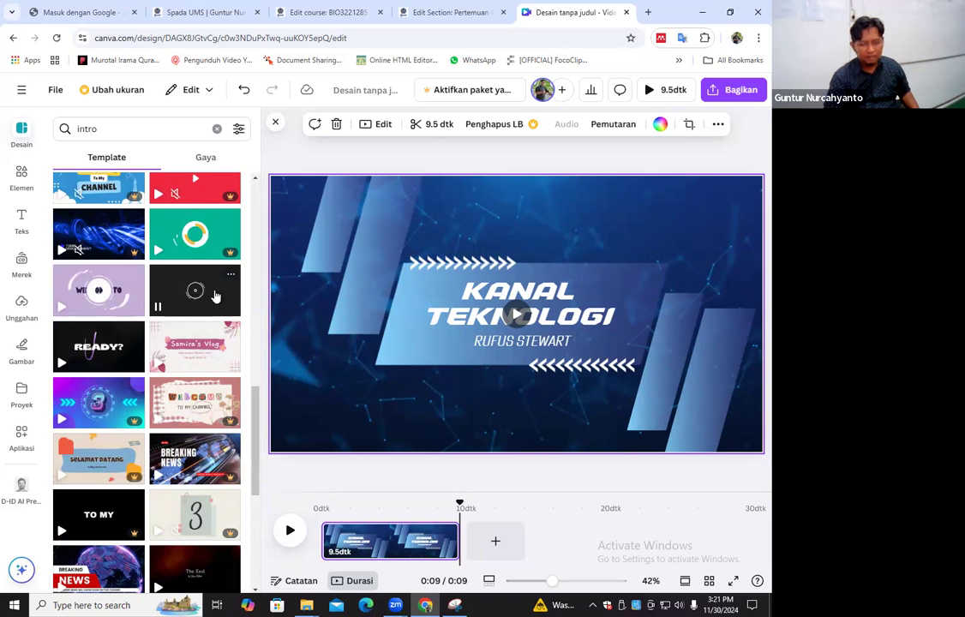
Replace the current page with the three pages of the "Black and White Modern Geometric Animation Youtube Channel Intro" template, shortening the middle page
click(162, 322)
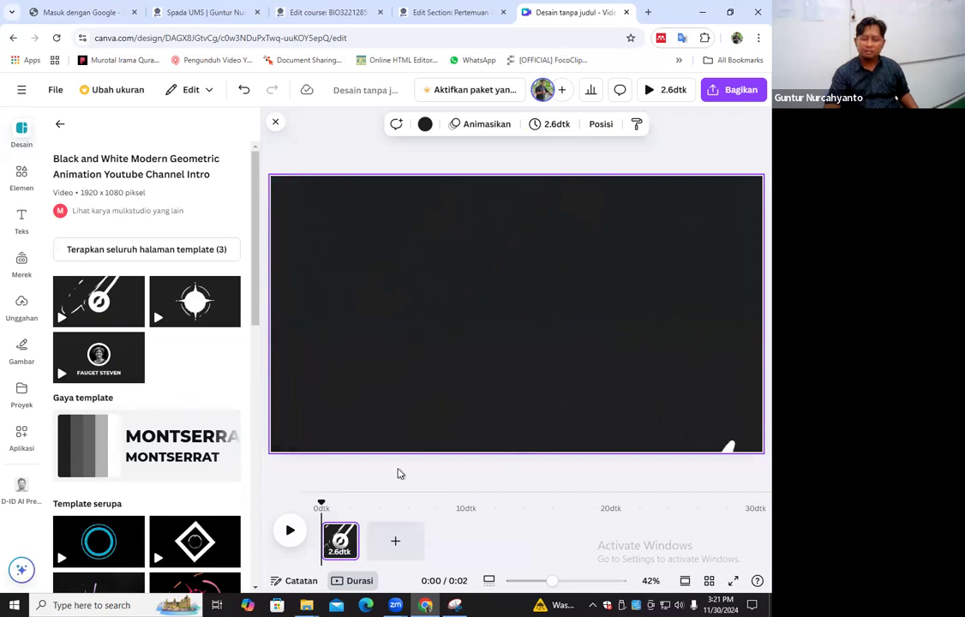
click(186, 314)
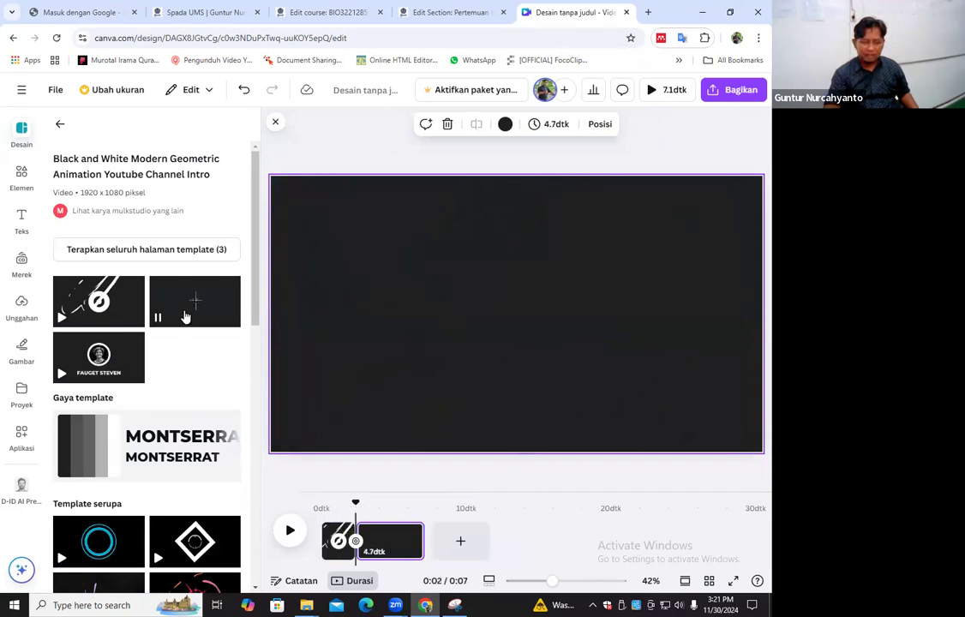
drag(423, 541, 353, 495)
click(403, 543)
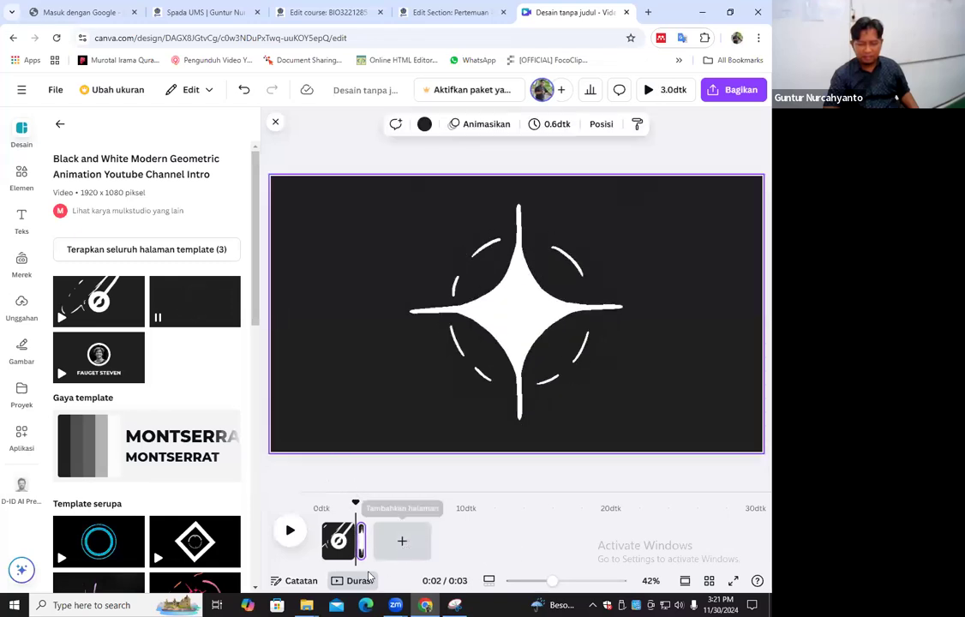
click(121, 369)
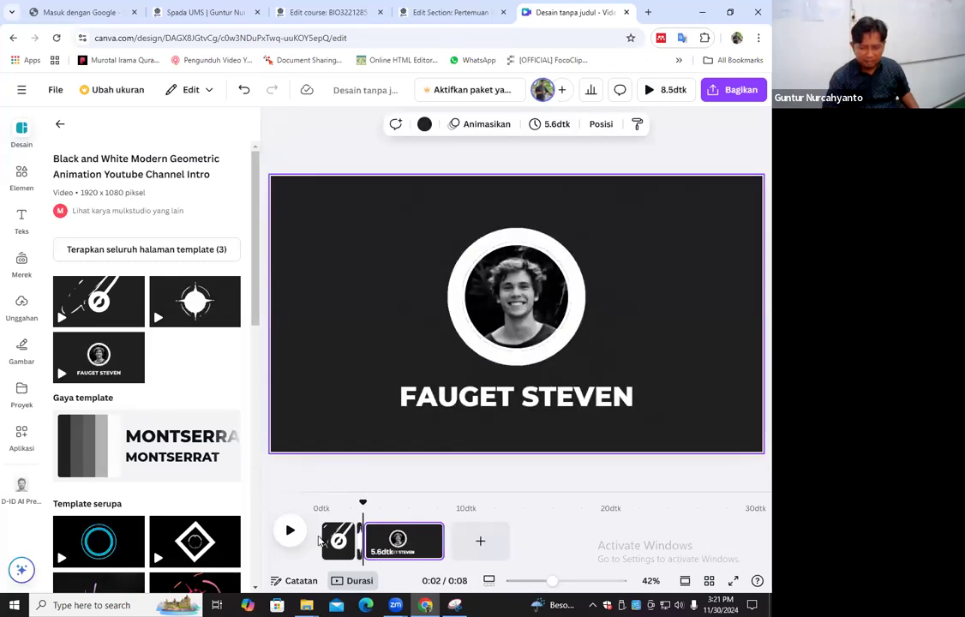
Play the black-and-white intro from the start and pause it on the second page
drag(337, 512, 319, 522)
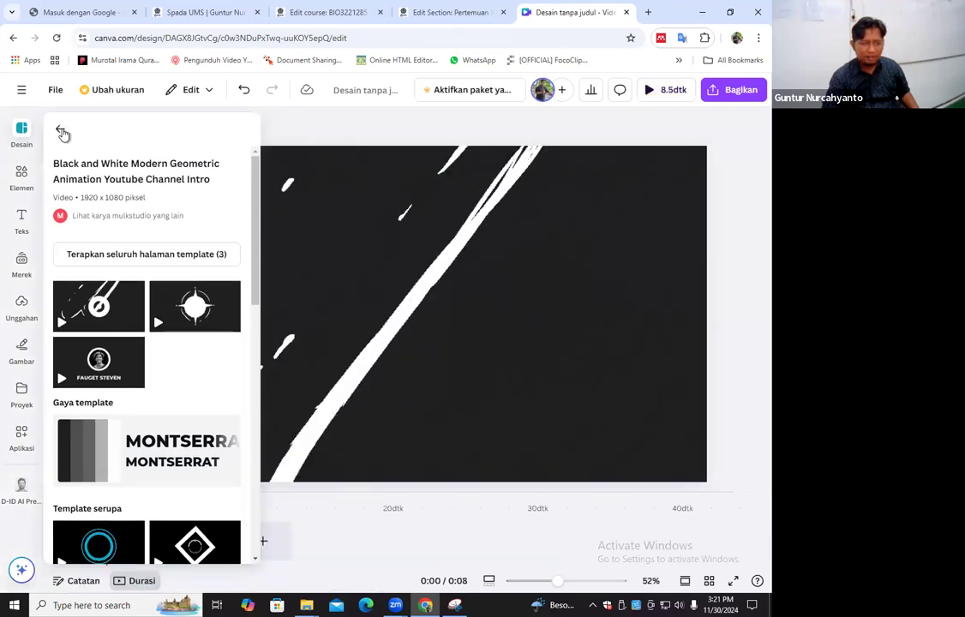
click(60, 124)
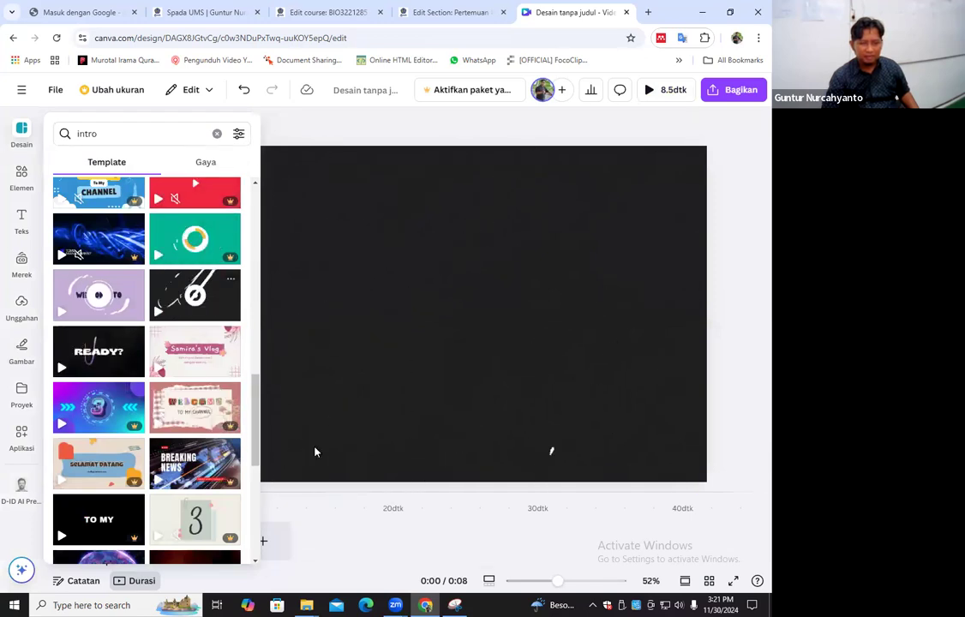
click(212, 285)
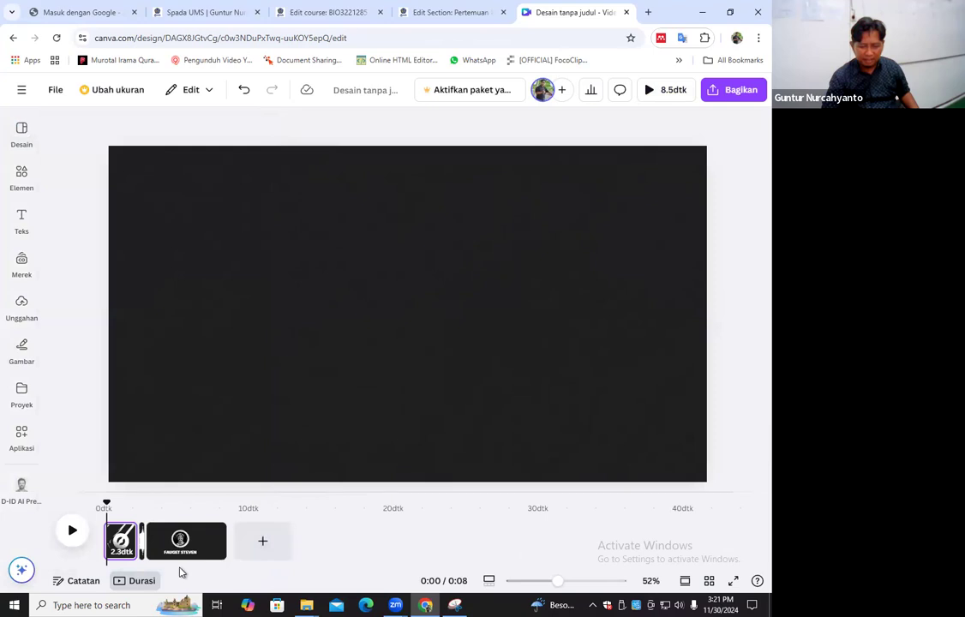
click(72, 537)
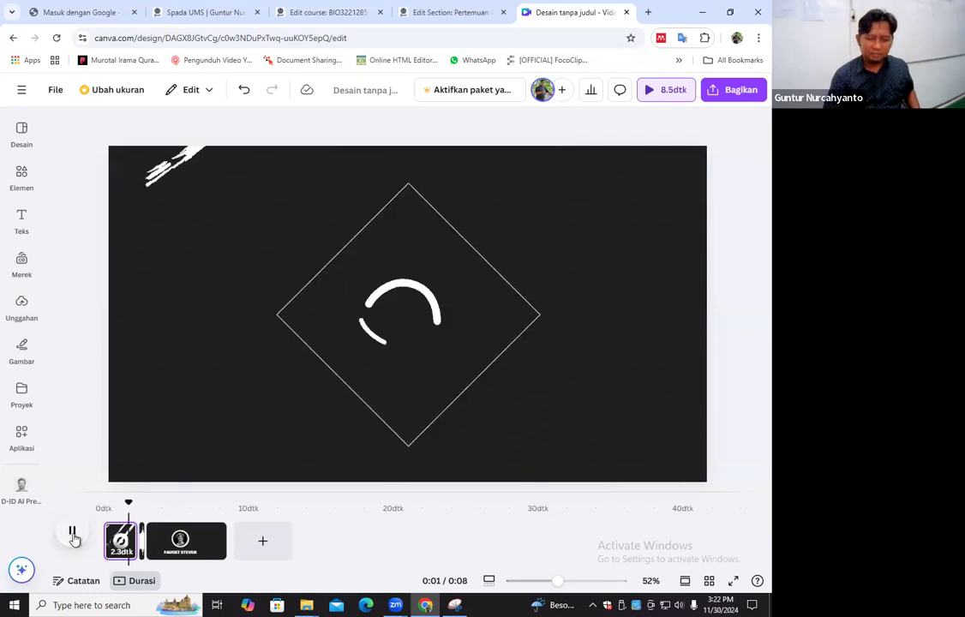
key(space)
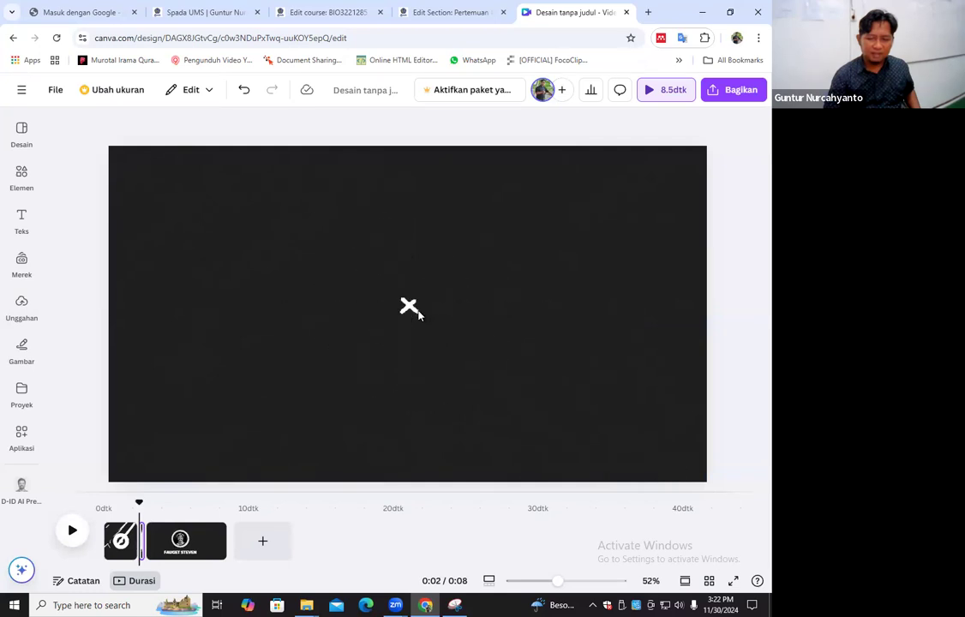
Try to upload the image logo ums.png from the Pictures folder
click(22, 219)
click(28, 295)
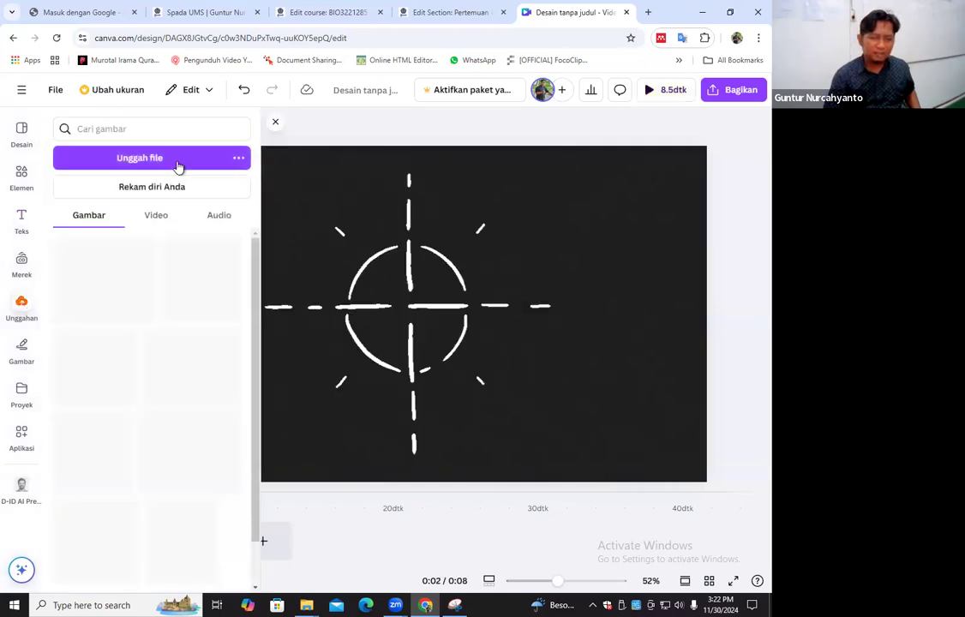
click(139, 157)
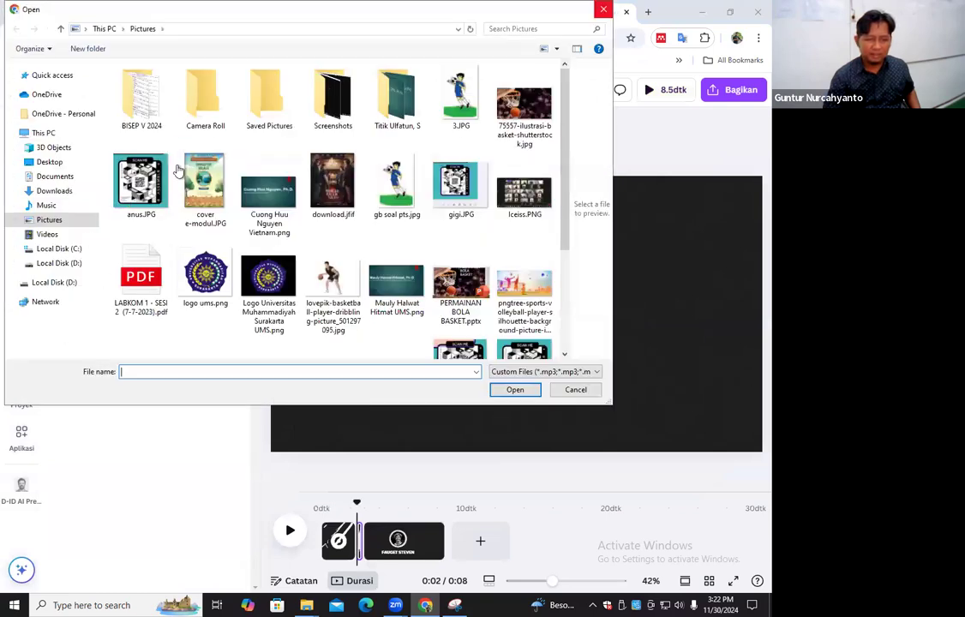
double_click(206, 277)
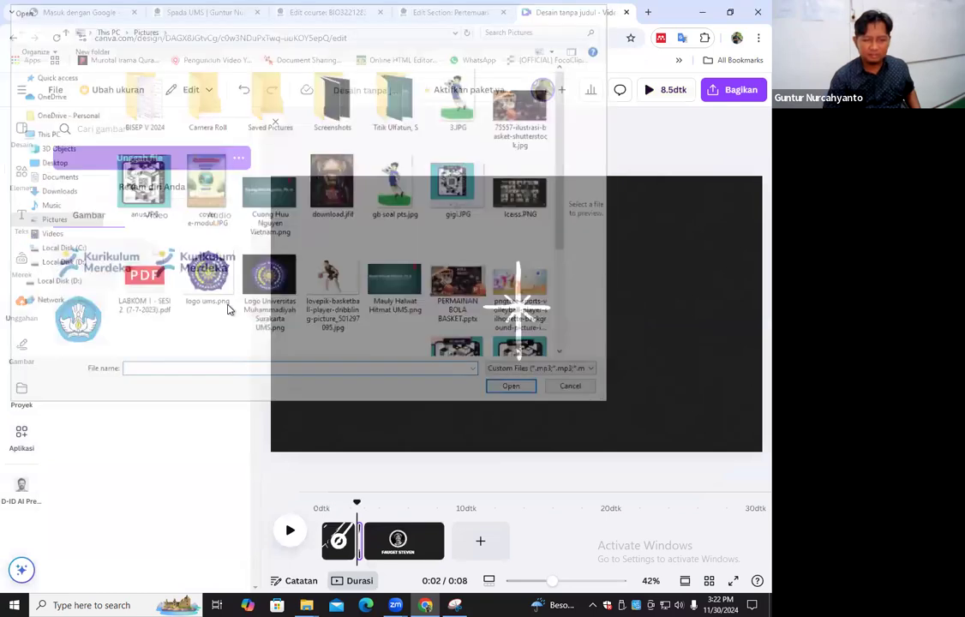
click(603, 13)
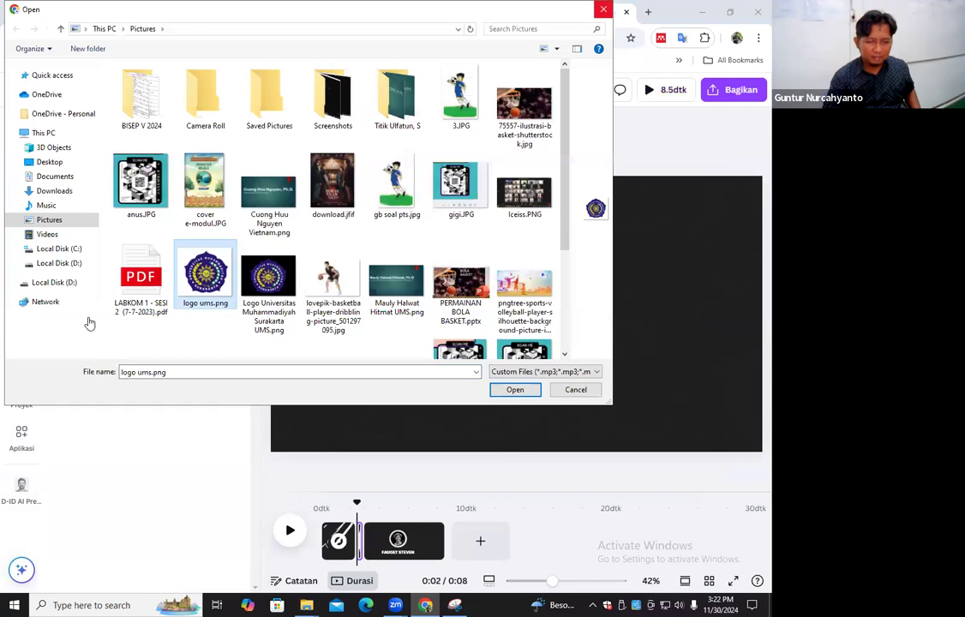
key(Return)
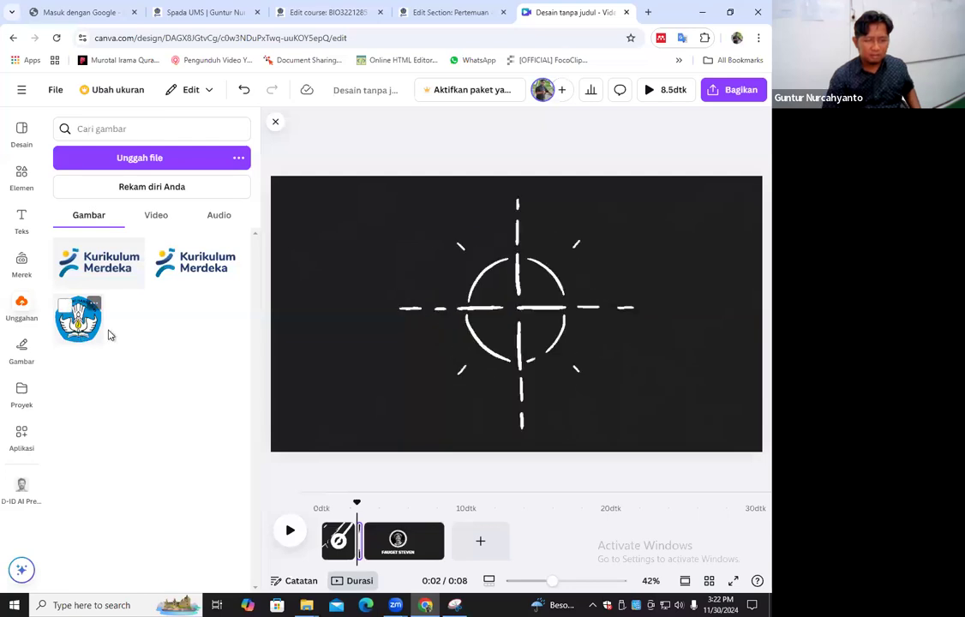
Begin another file upload and look through Local Disk (D:) and its personal subfolder for the file
click(154, 161)
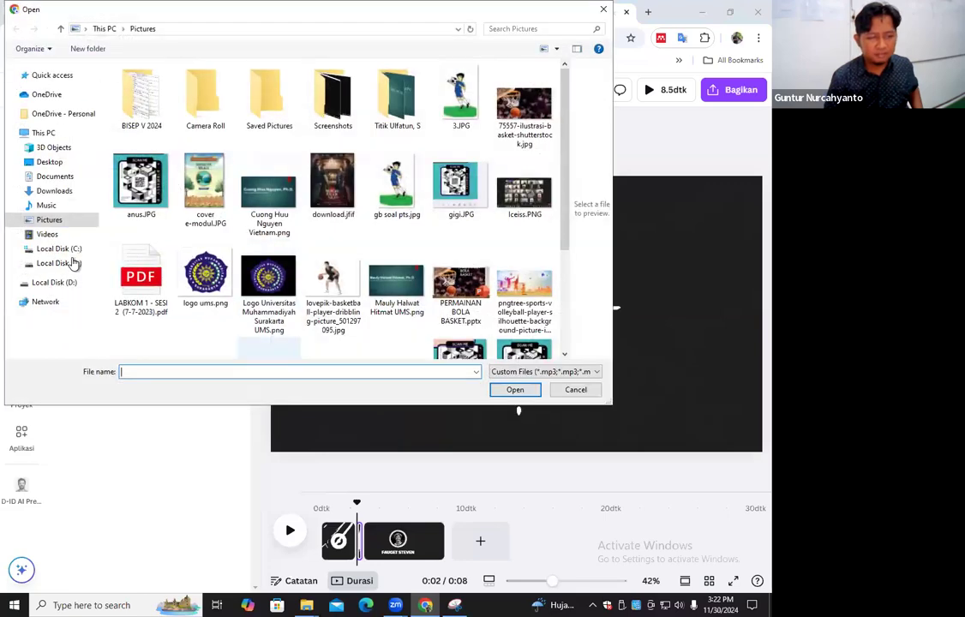
click(58, 263)
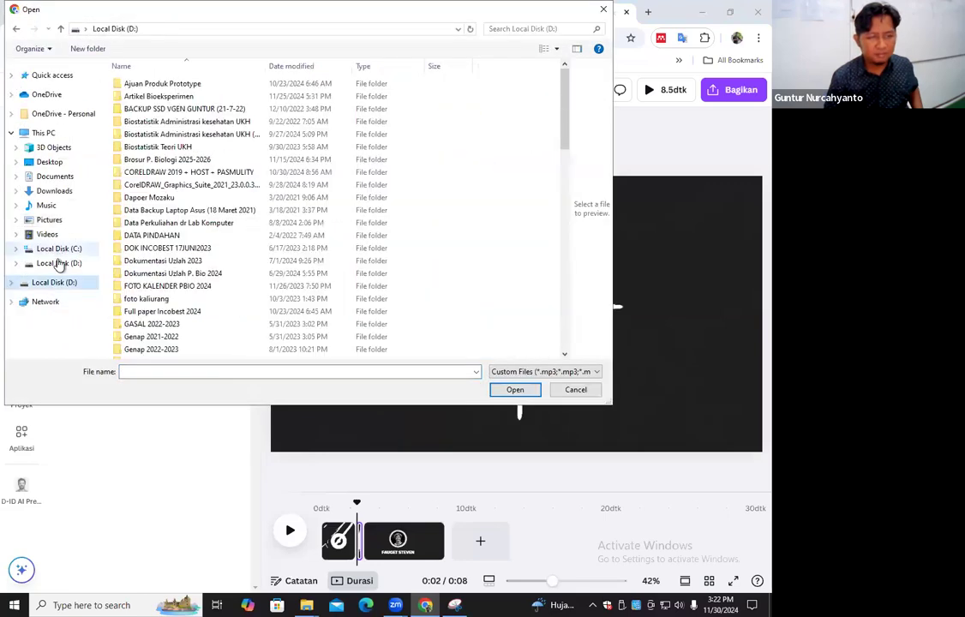
click(60, 266)
click(53, 249)
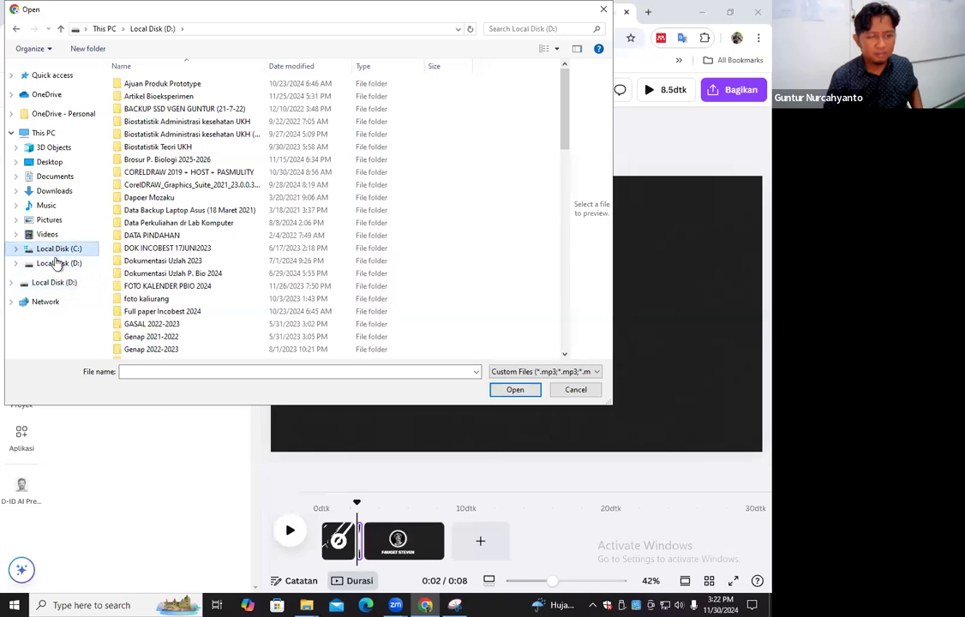
click(58, 263)
scroll(172, 260, down, 3)
scroll(172, 259, down, 2)
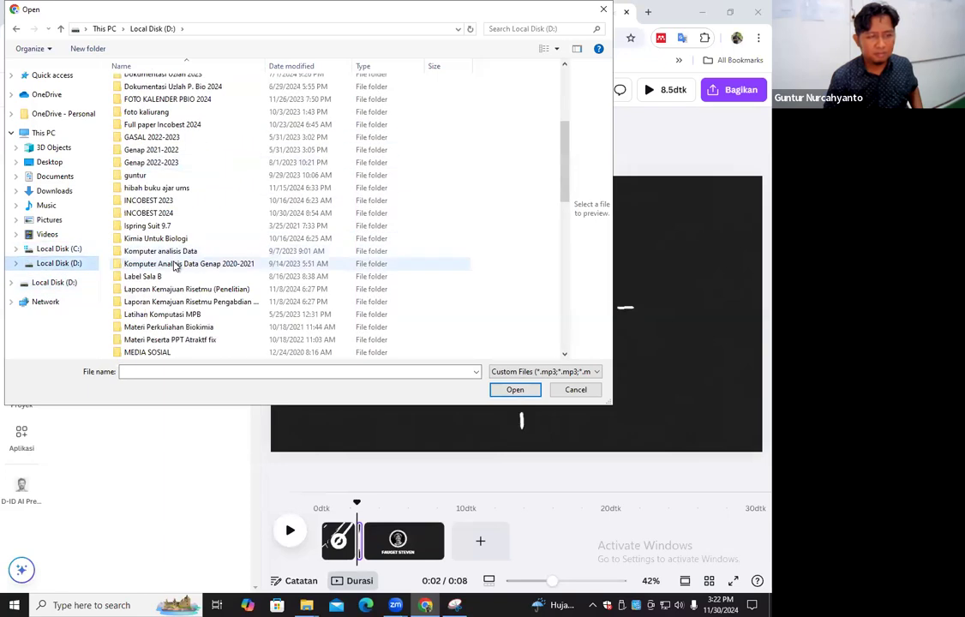
double_click(131, 176)
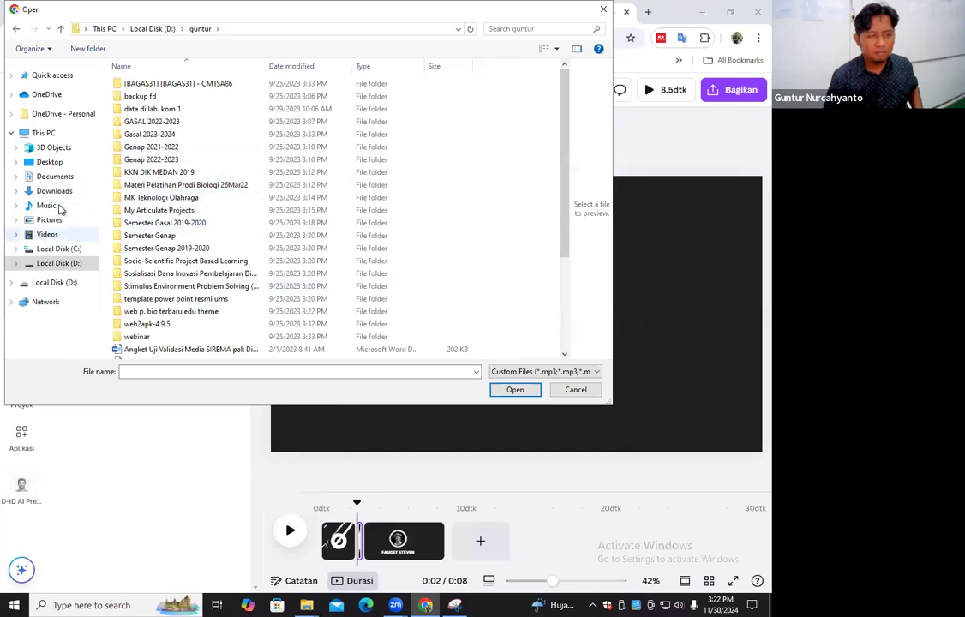
Look for the logo file in Documents and its personal subfolder, checking the E-modul bola basket kelas D, video and interactive e-book folders
click(71, 178)
scroll(158, 257, down, 4)
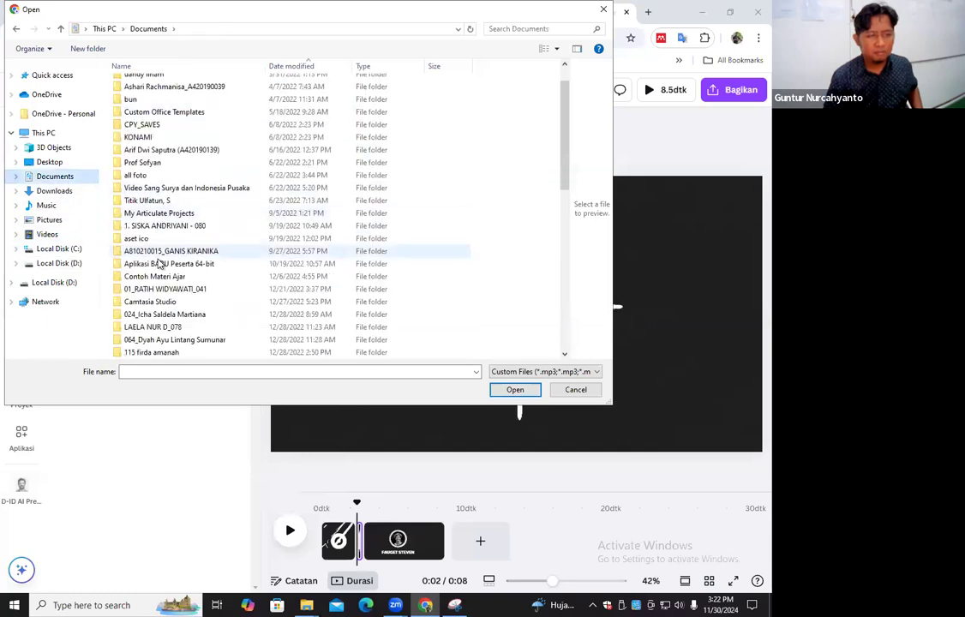
scroll(159, 265, down, 4)
double_click(134, 261)
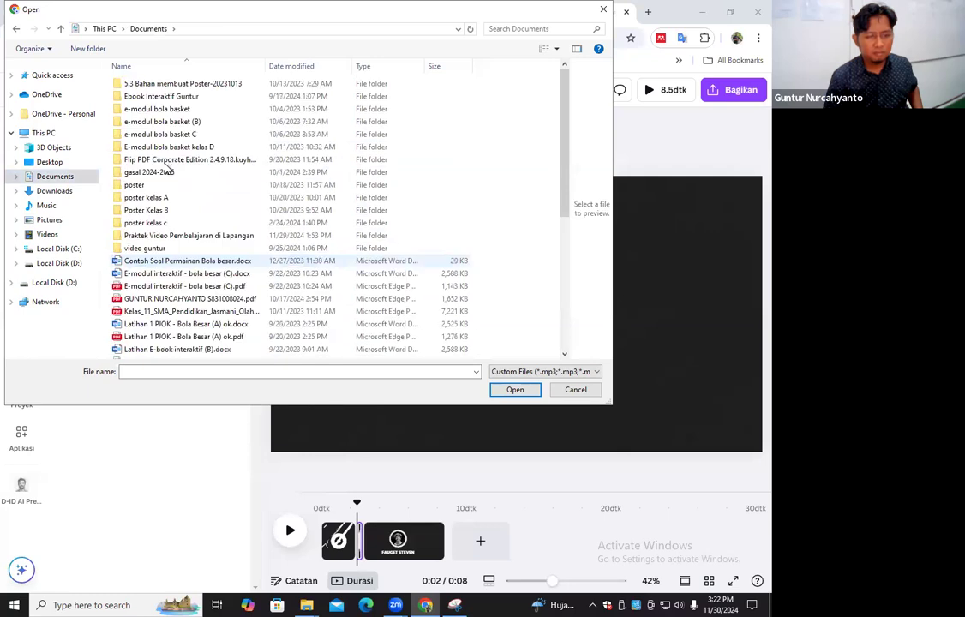
scroll(167, 250, down, 3)
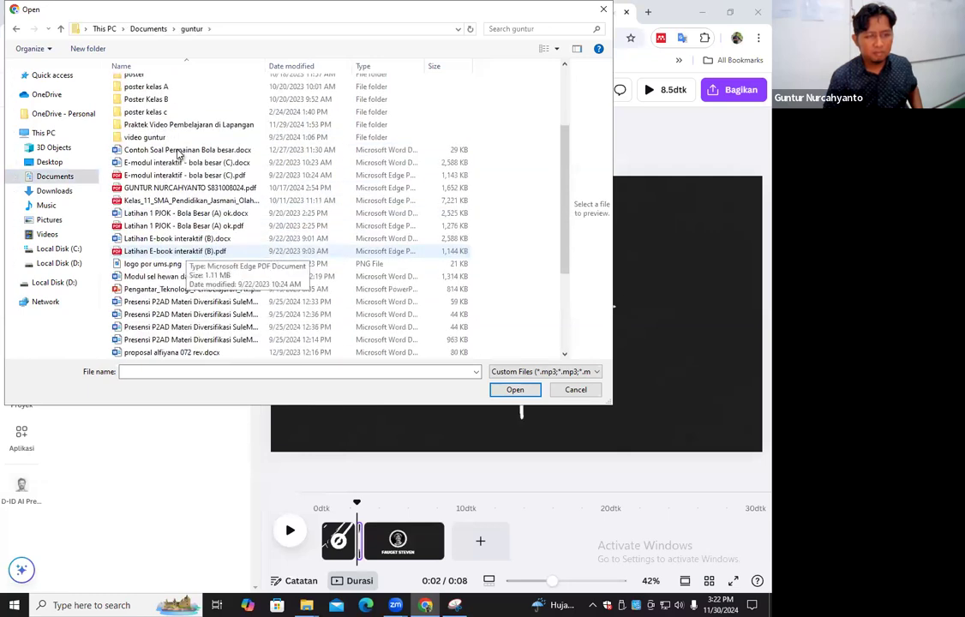
scroll(178, 154, up, 3)
double_click(173, 147)
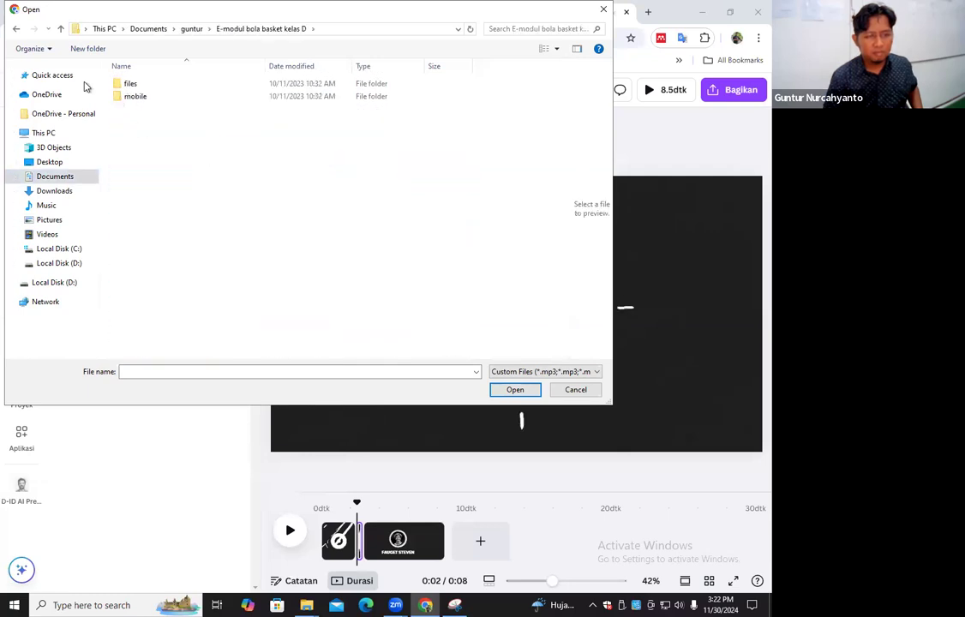
click(14, 31)
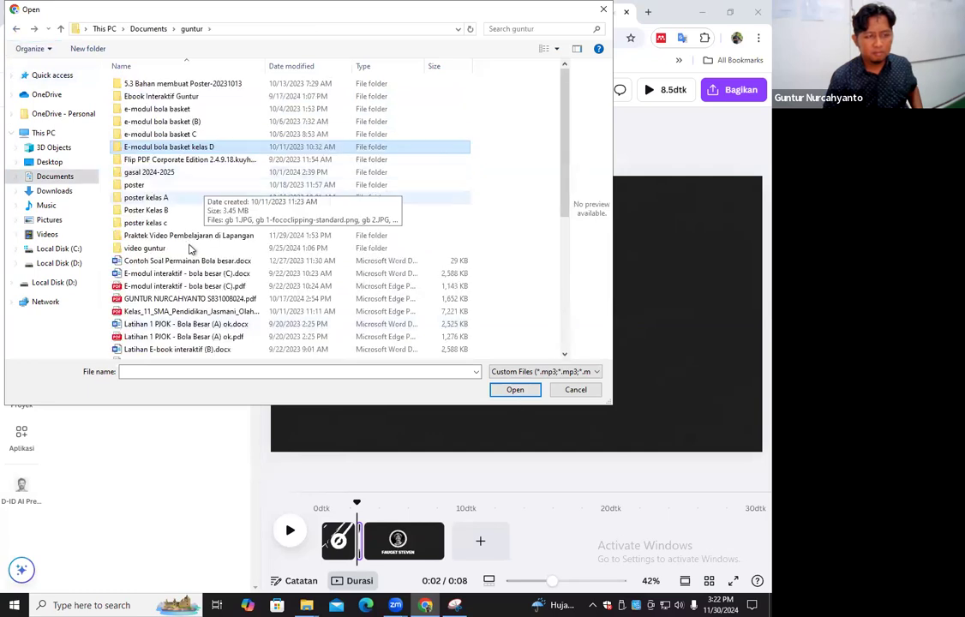
scroll(186, 250, down, 3)
scroll(186, 252, down, 3)
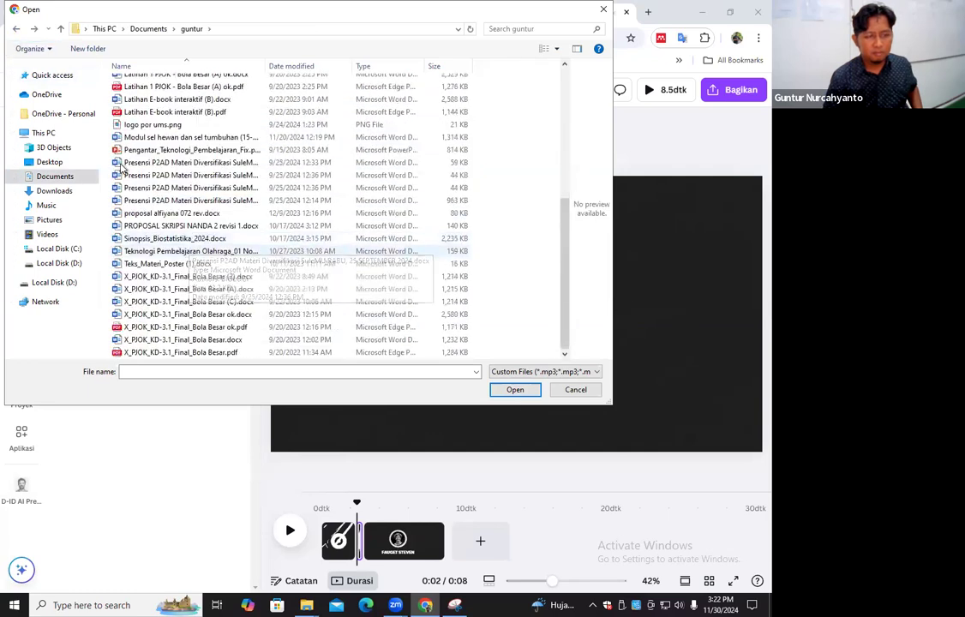
scroll(190, 172, up, 6)
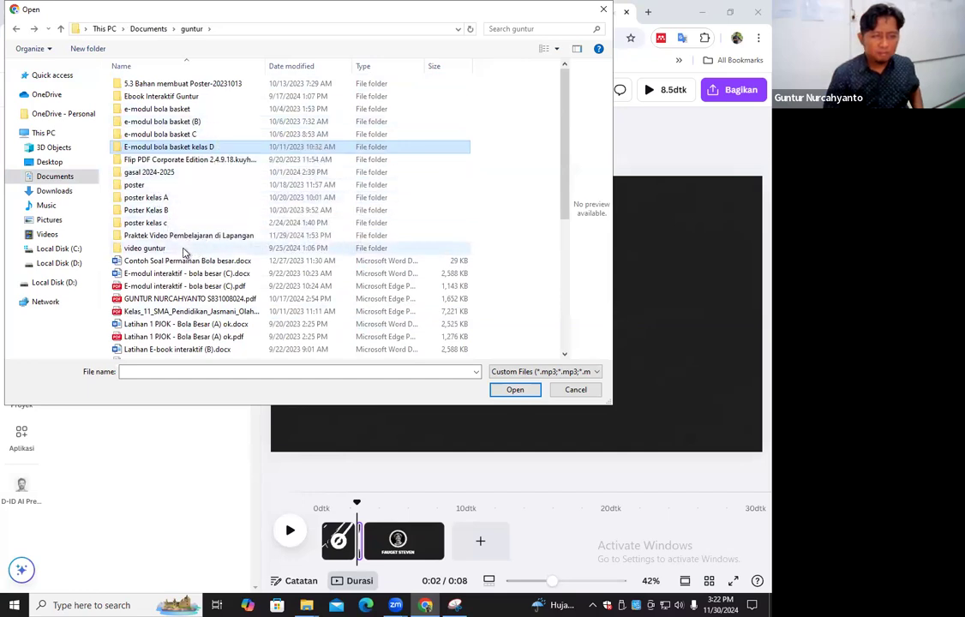
double_click(163, 249)
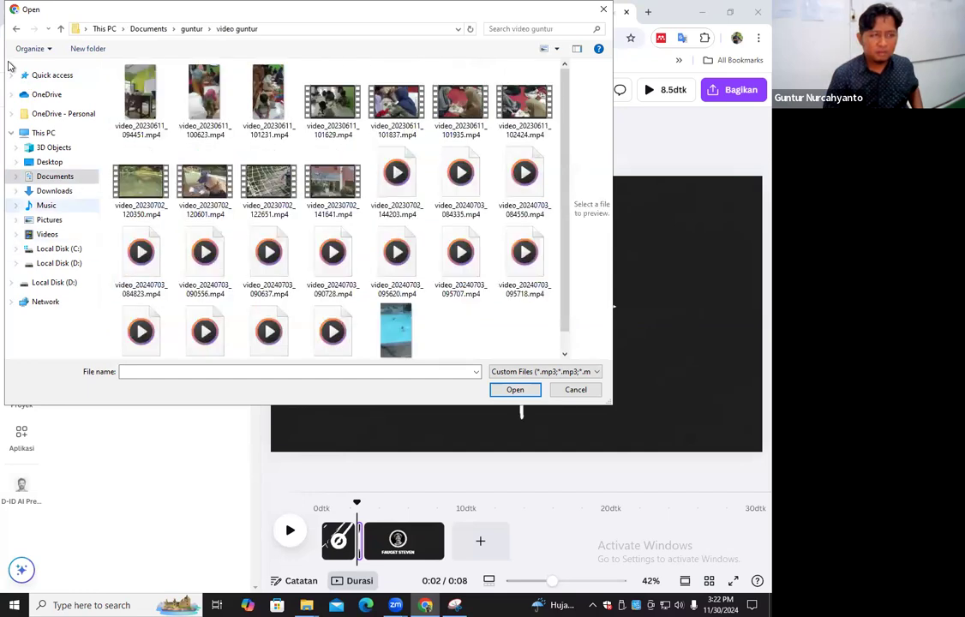
click(13, 30)
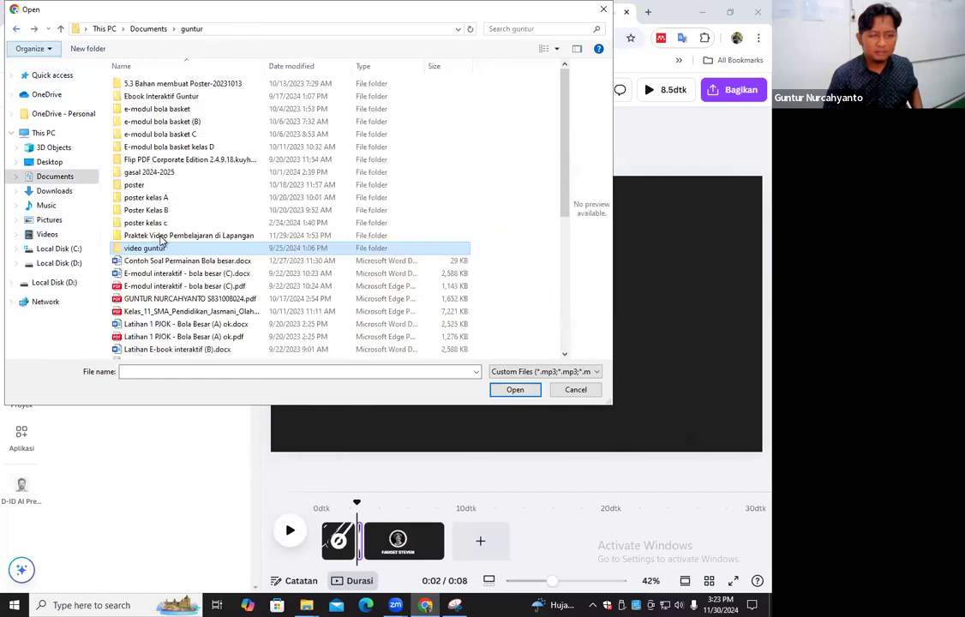
click(145, 234)
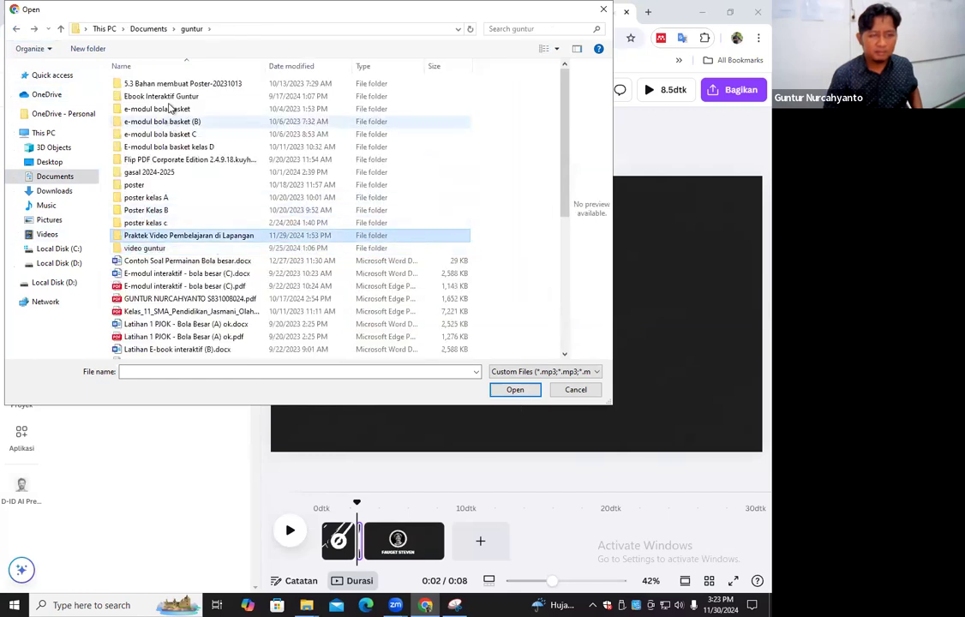
double_click(172, 98)
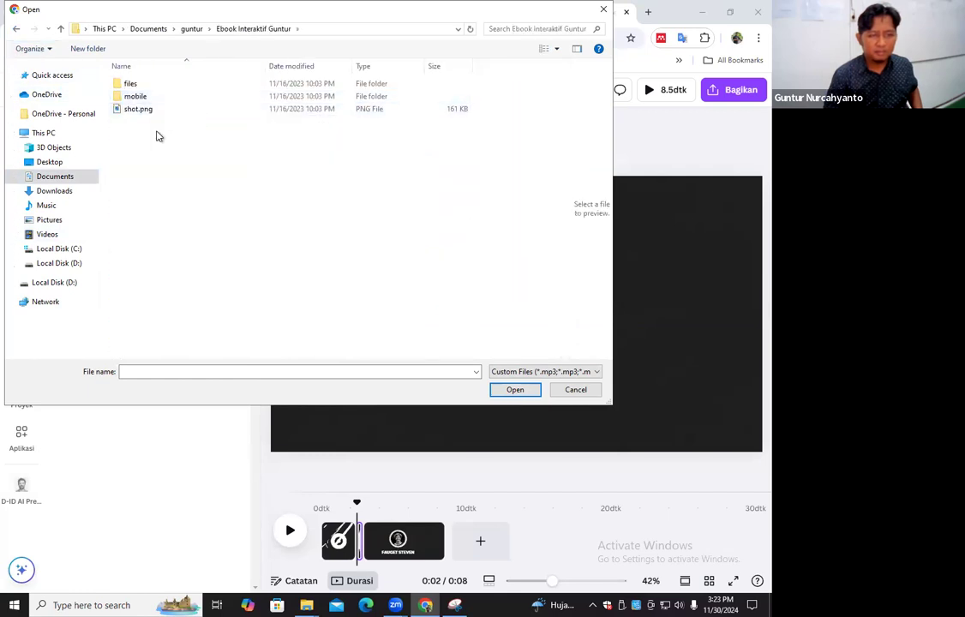
click(16, 28)
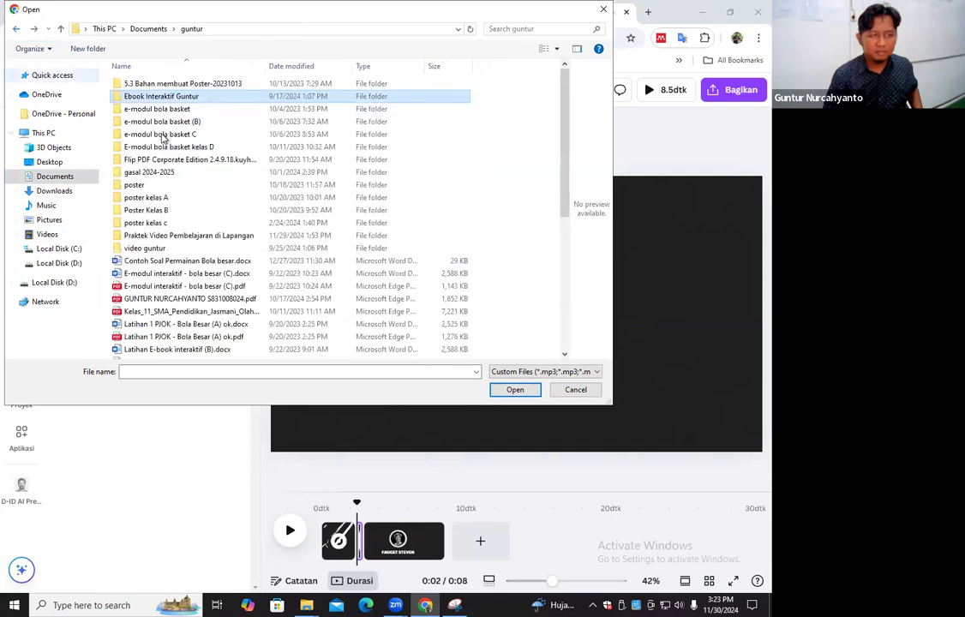
Check the Pictures folder and Local Disk (D:) for a suitable logo file and abandon the file selection
click(49, 220)
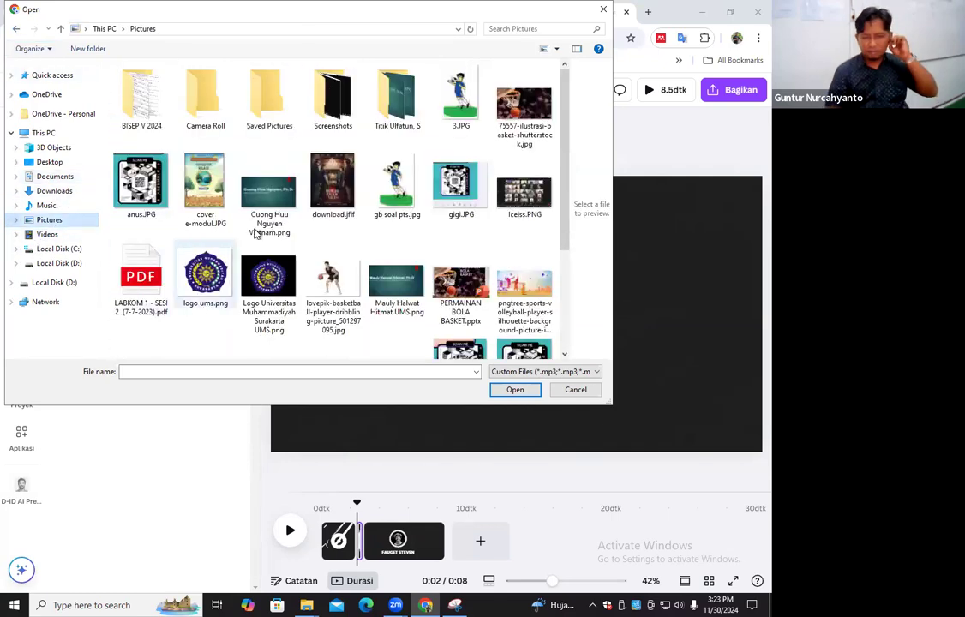
scroll(223, 154, down, 3)
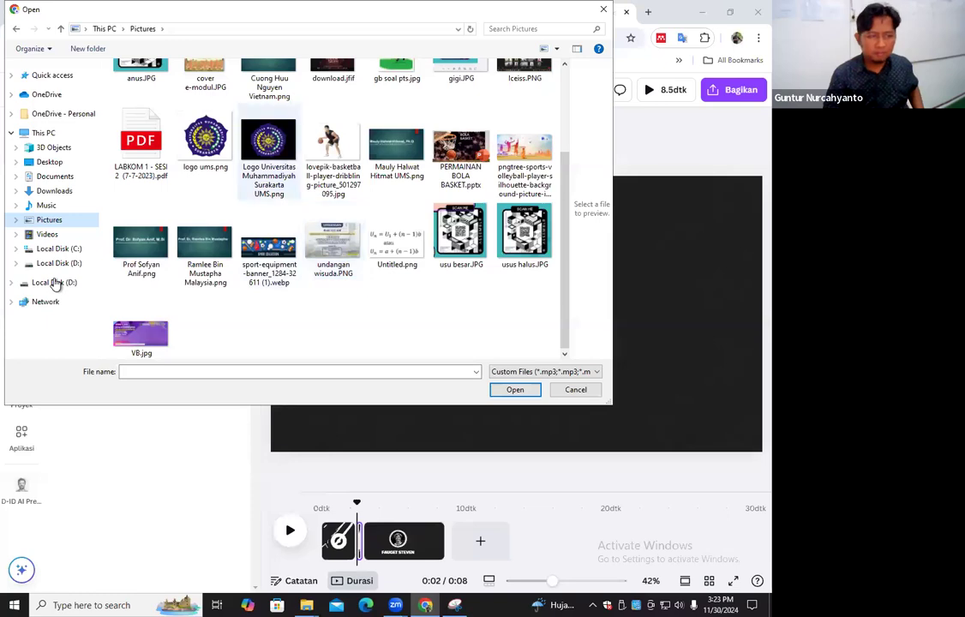
click(206, 141)
click(57, 264)
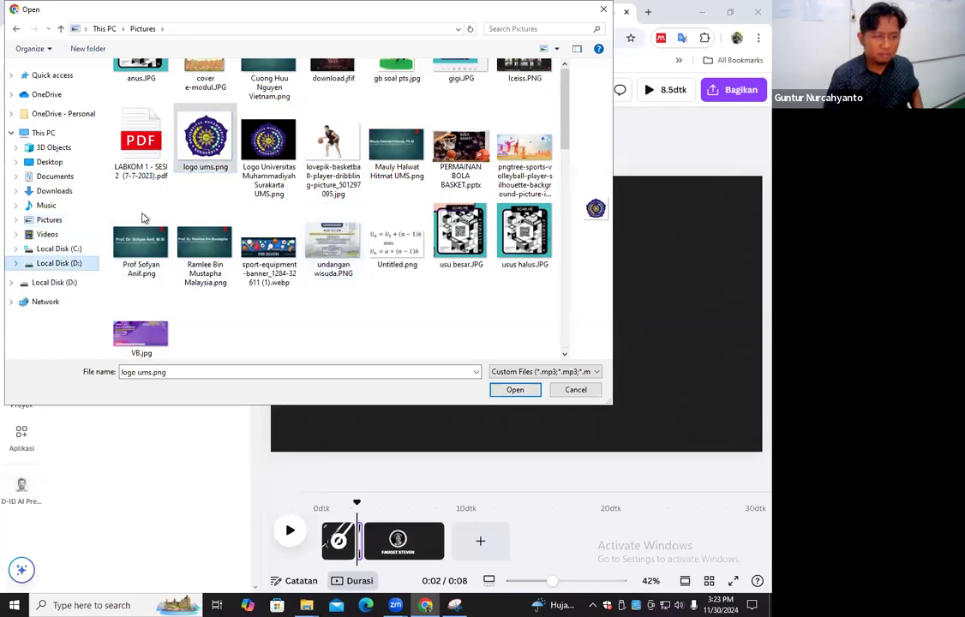
scroll(165, 255, down, 15)
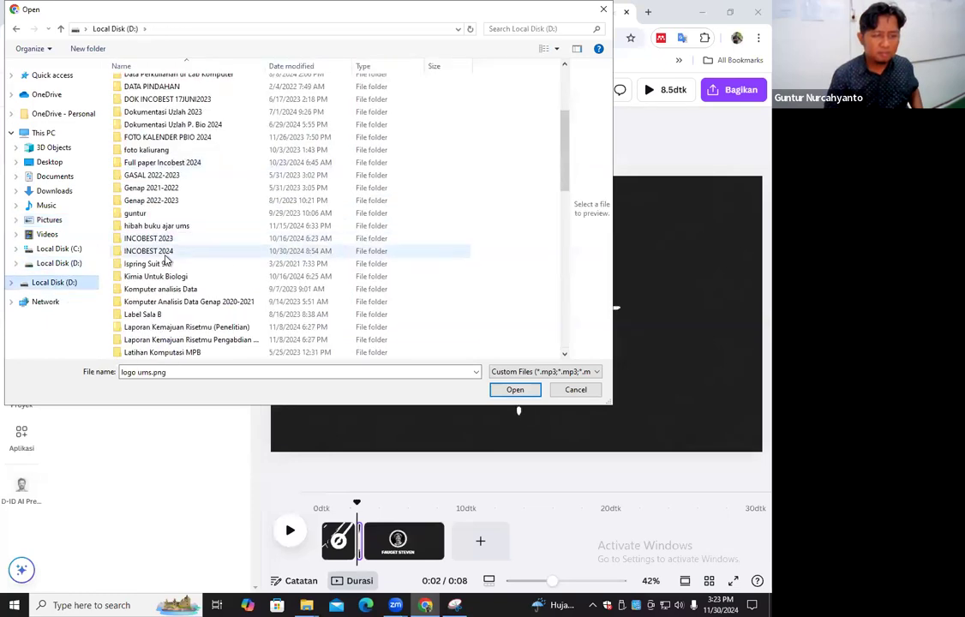
scroll(164, 255, down, 6)
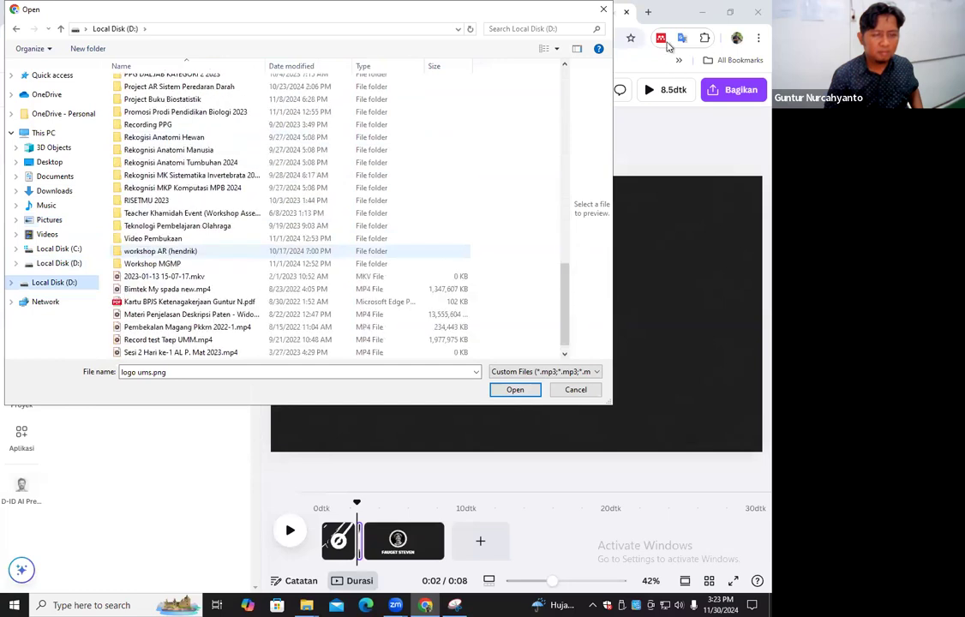
scroll(463, 89, up, 6)
click(648, 15)
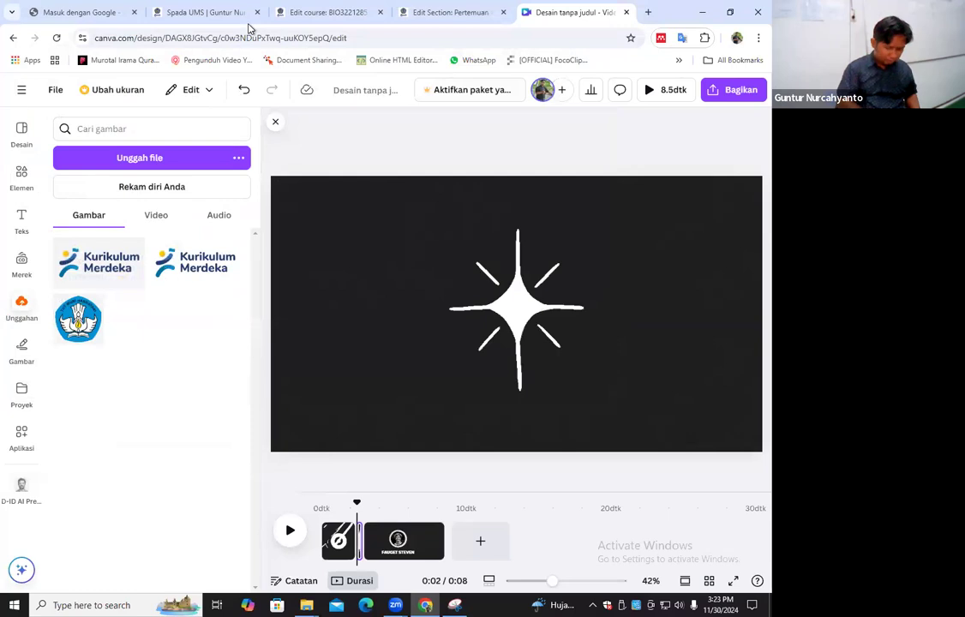
Search the web for "logo ums" in a new browser tab
key(ctrl+t)
text(logo ums)
key(Return)
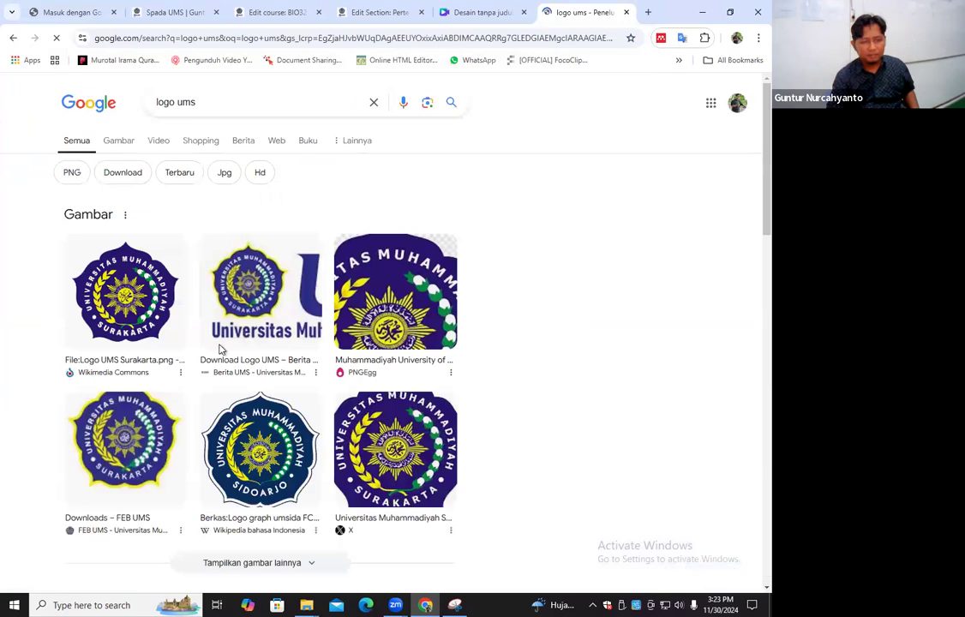
Open the Download Logo UMS article from the search results and follow its Logo UMS Full Color link to the Drive folder
scroll(168, 342, down, 1)
scroll(25, 368, down, 3)
click(118, 332)
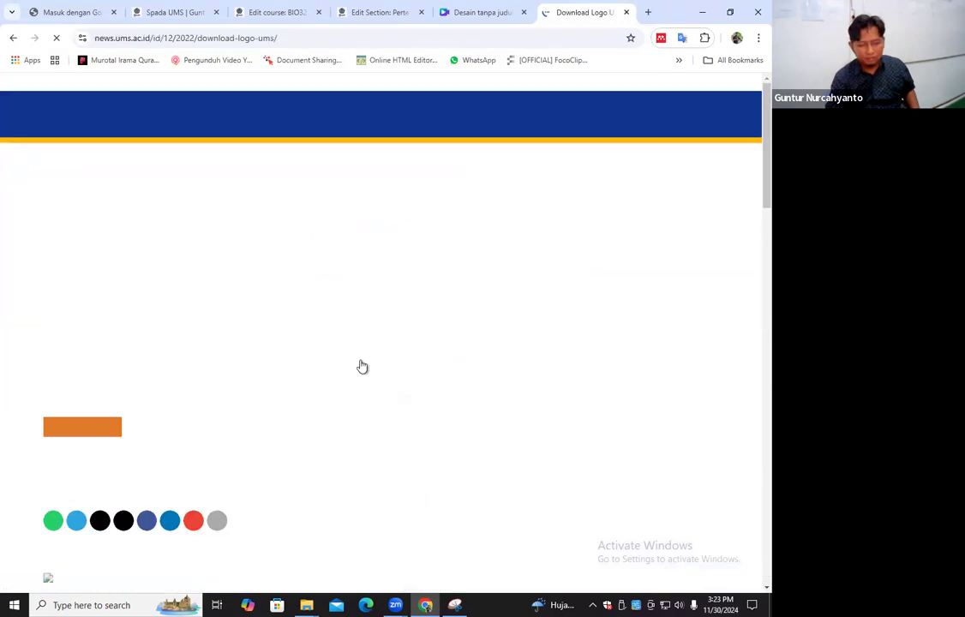
scroll(133, 259, down, 4)
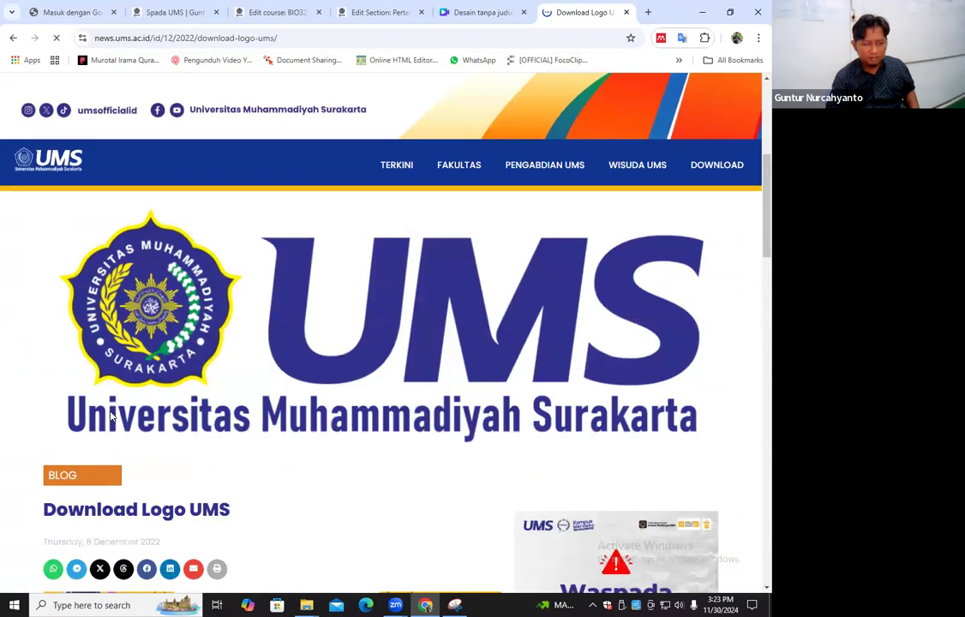
scroll(445, 253, down, 3)
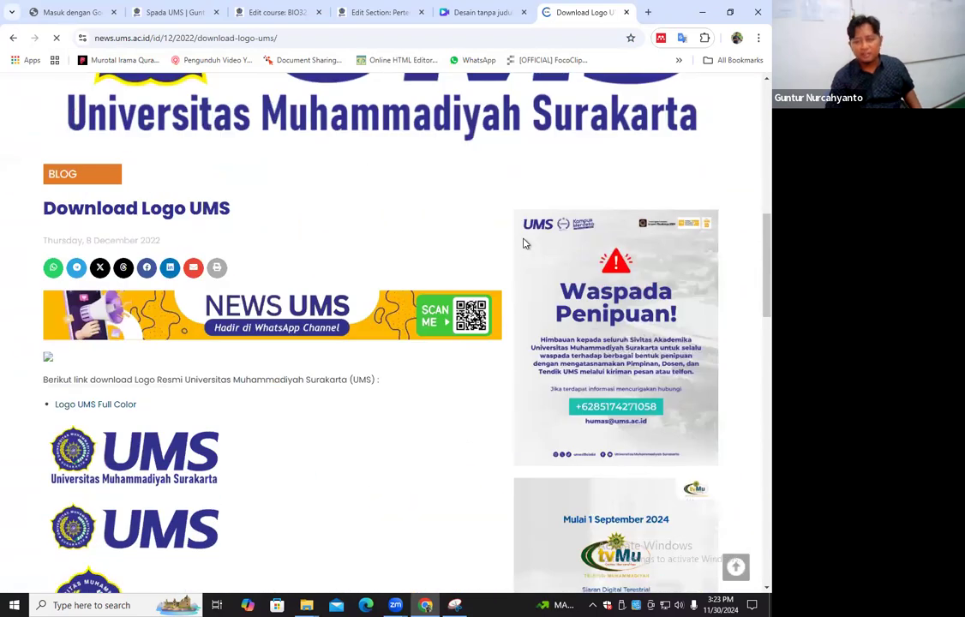
click(530, 326)
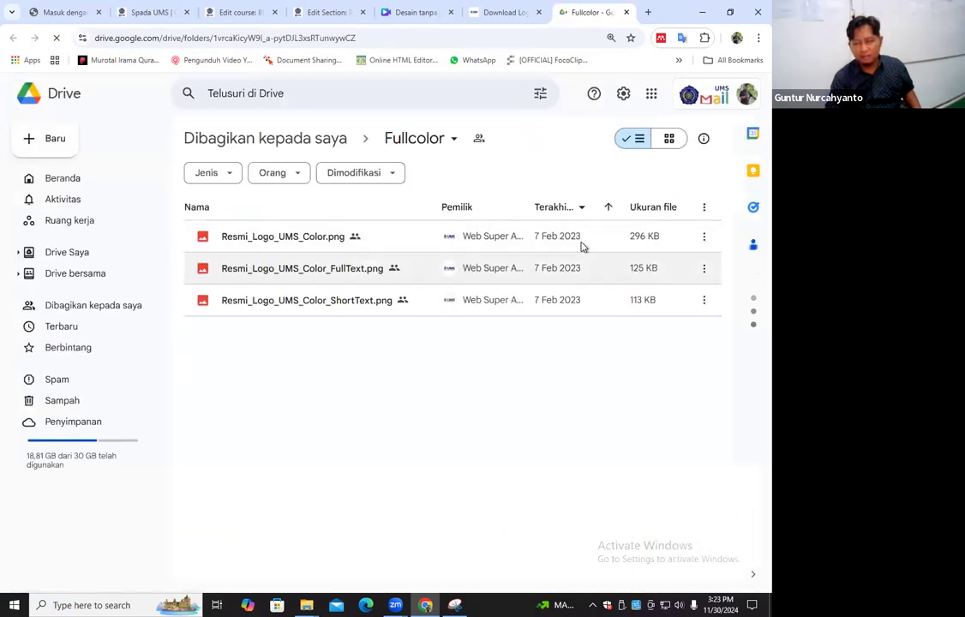
Download Resmi_Logo_UMS_Color.png from the Fullcolor folder in Google Drive
click(704, 237)
click(540, 298)
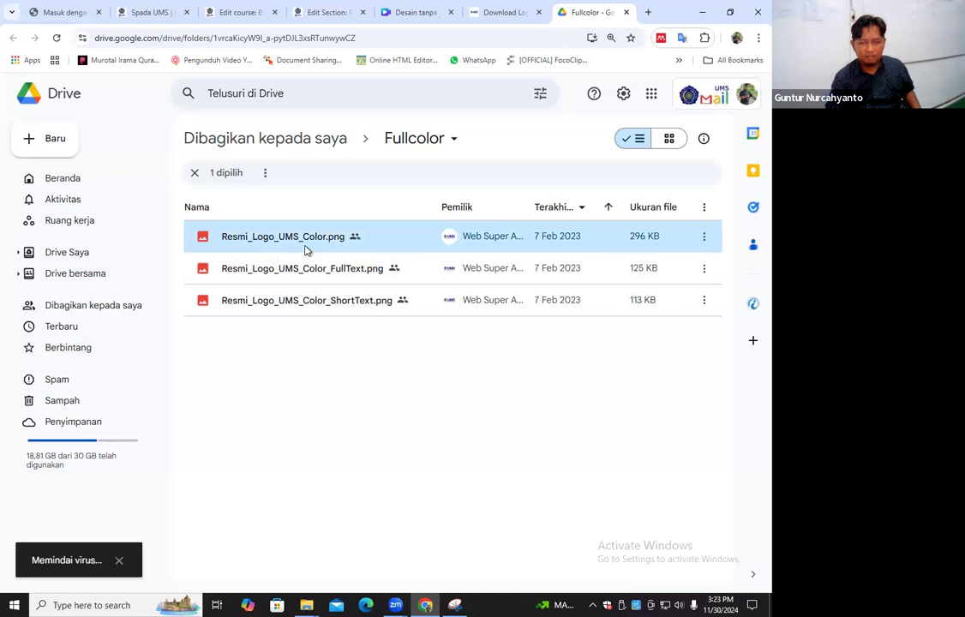
key(Return)
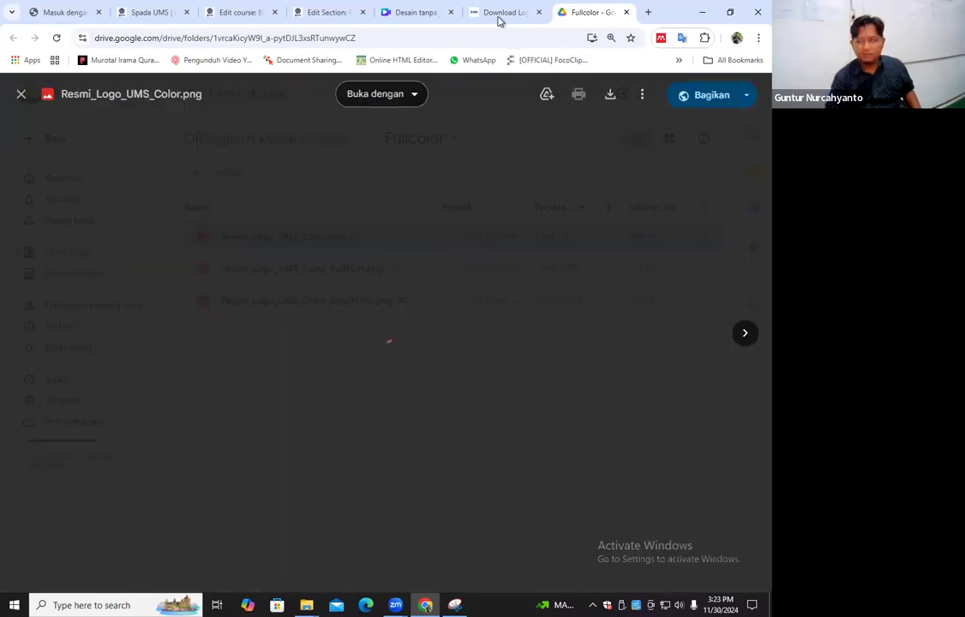
key(Escape)
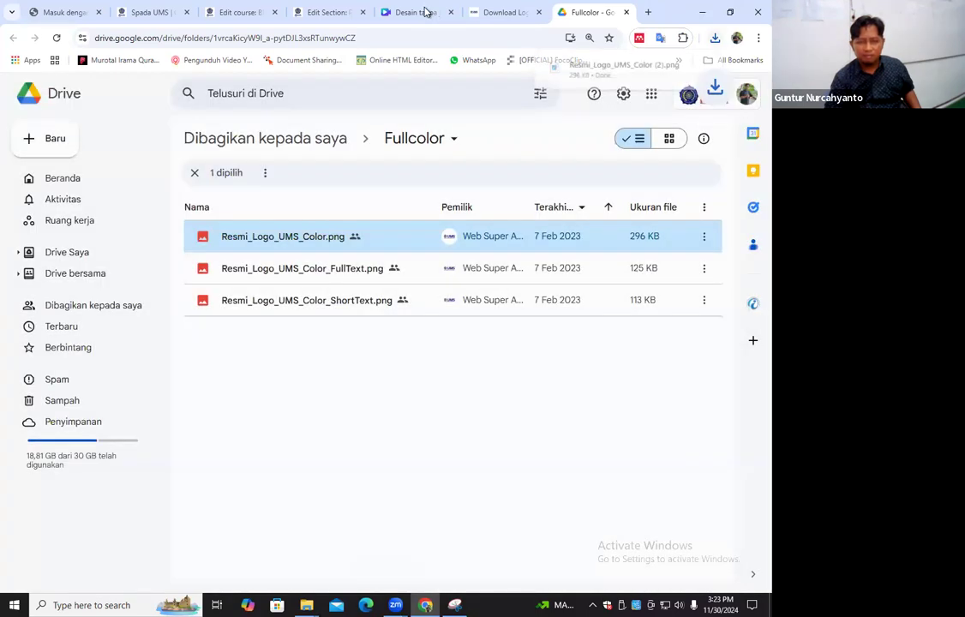
Switch back to the Canva design and upload Resmi_Logo_UMS_Color (2).png from the Downloads folder
key(ctrl+shift+Tab)
key(ctrl+shift+Tab)
click(136, 159)
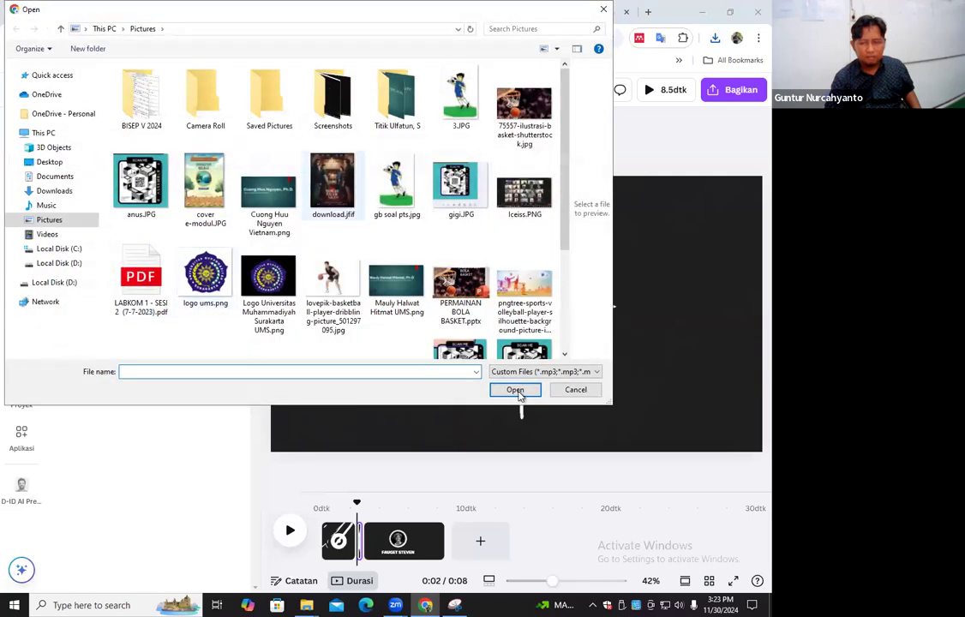
click(48, 161)
click(54, 190)
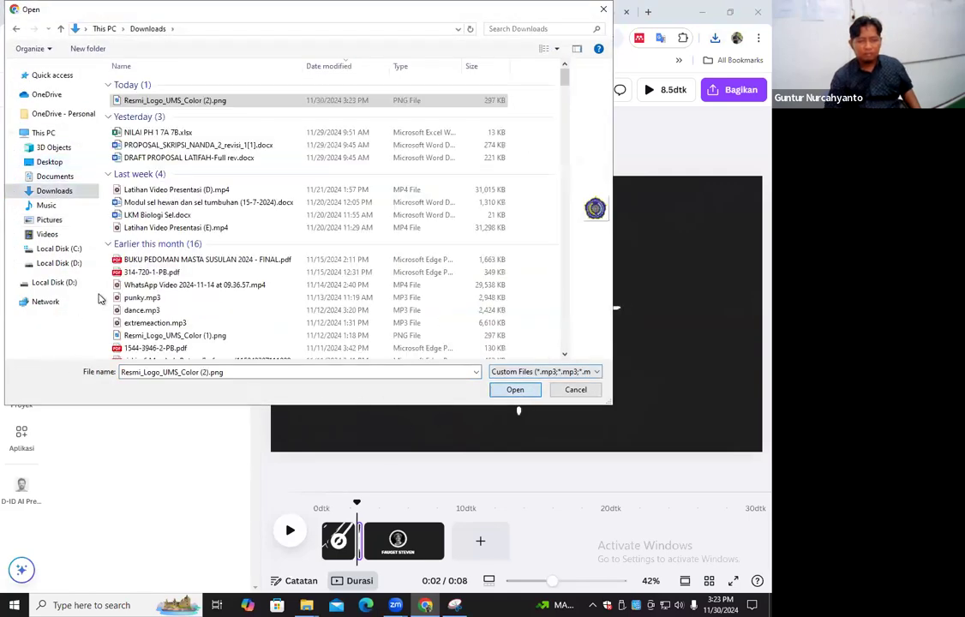
key(Return)
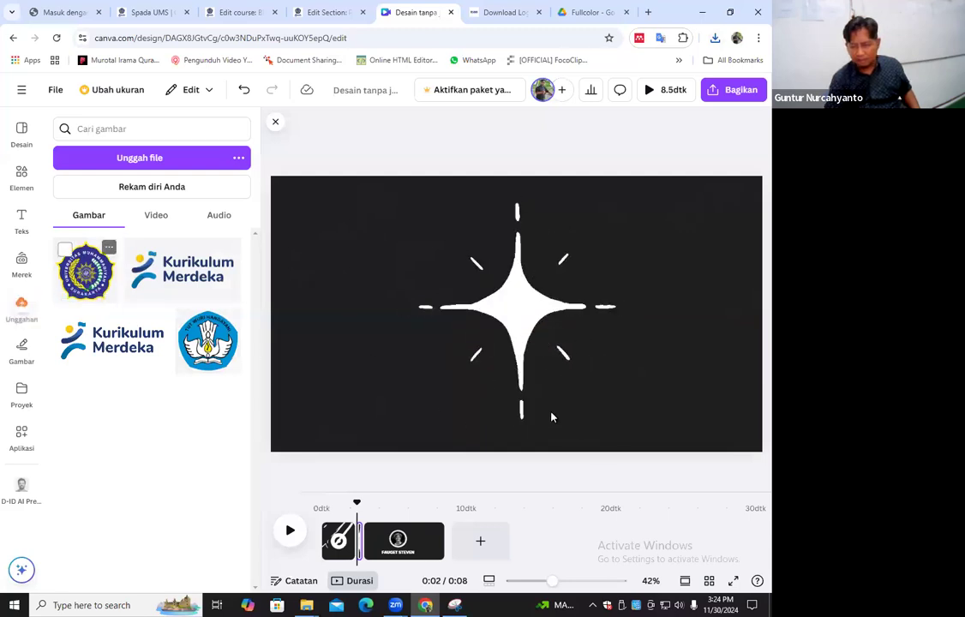
Place the uploaded UMS logo at reduced size in the centre of the second page and paste a copy onto the first page
drag(610, 407, 527, 325)
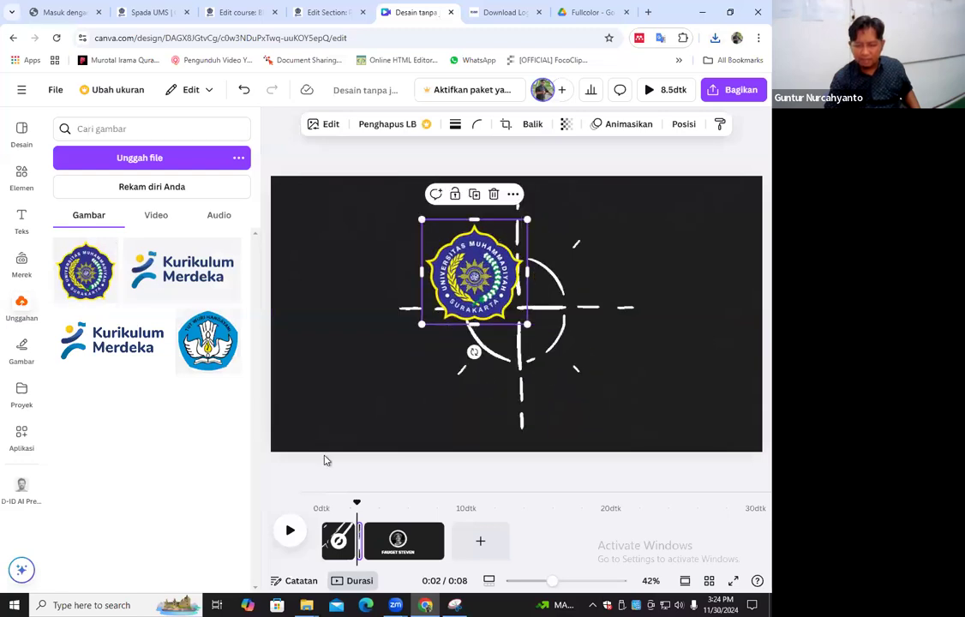
click(339, 508)
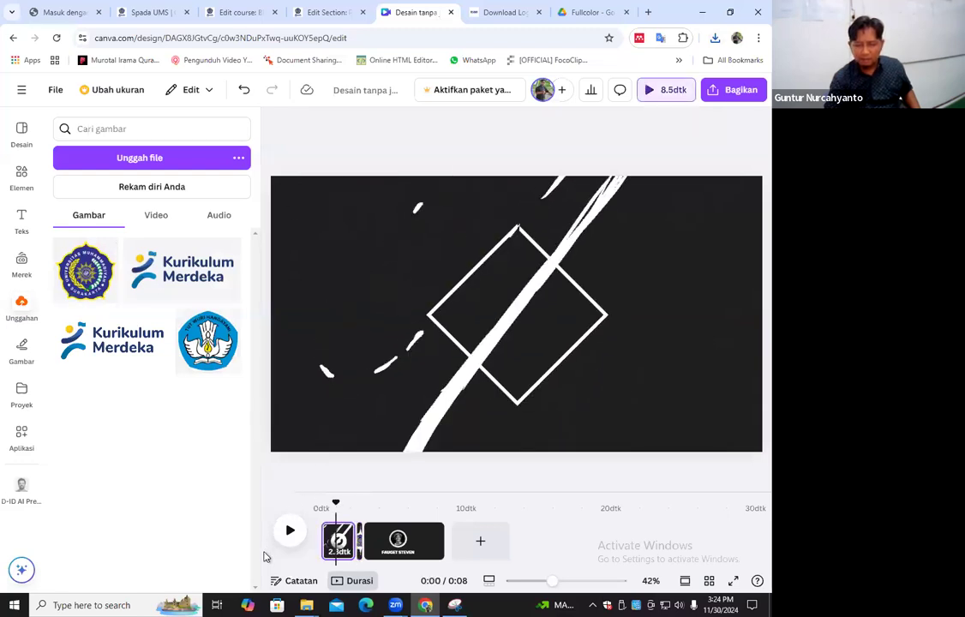
click(360, 512)
click(516, 332)
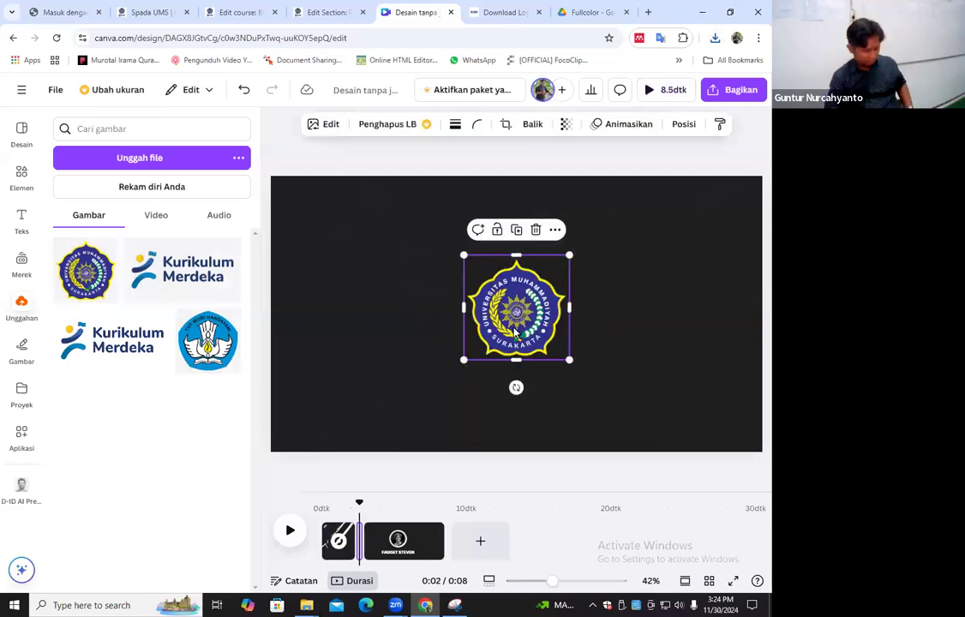
click(342, 512)
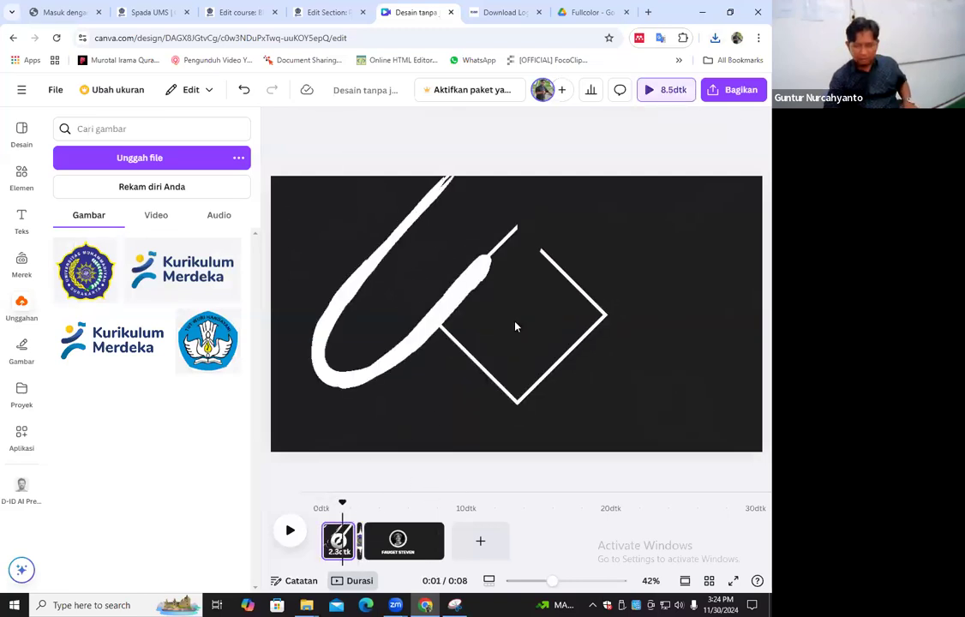
key(ctrl+v)
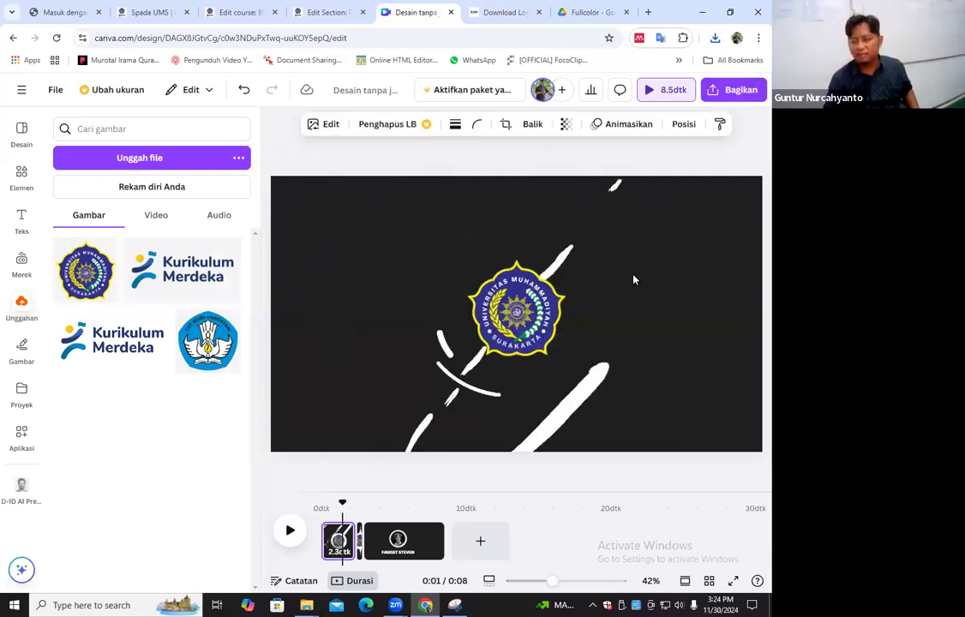
Animate the UMS logo with Kuas on the first page and Digital on the second, and preview the video from the start
click(630, 125)
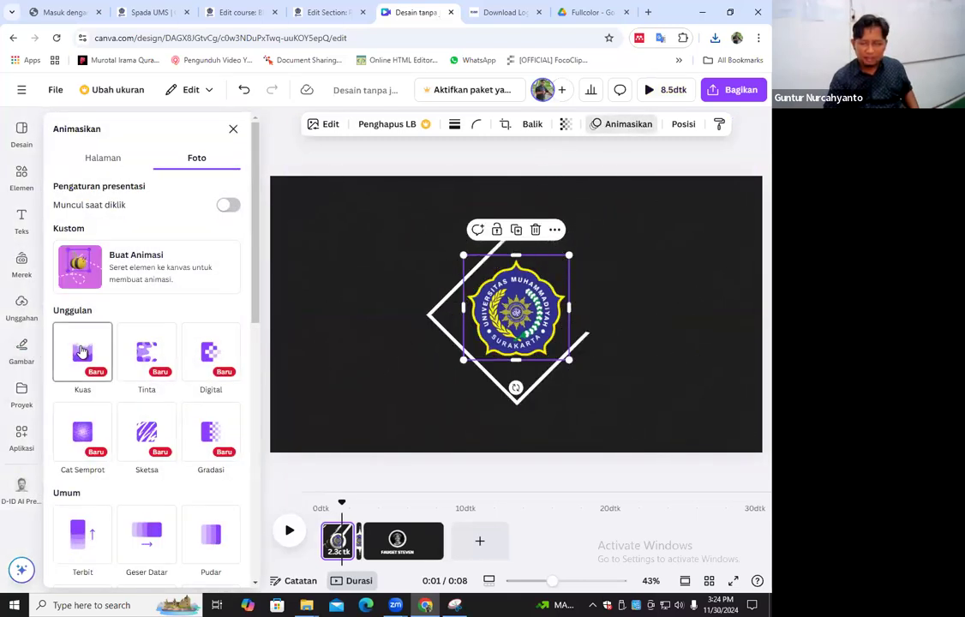
click(82, 351)
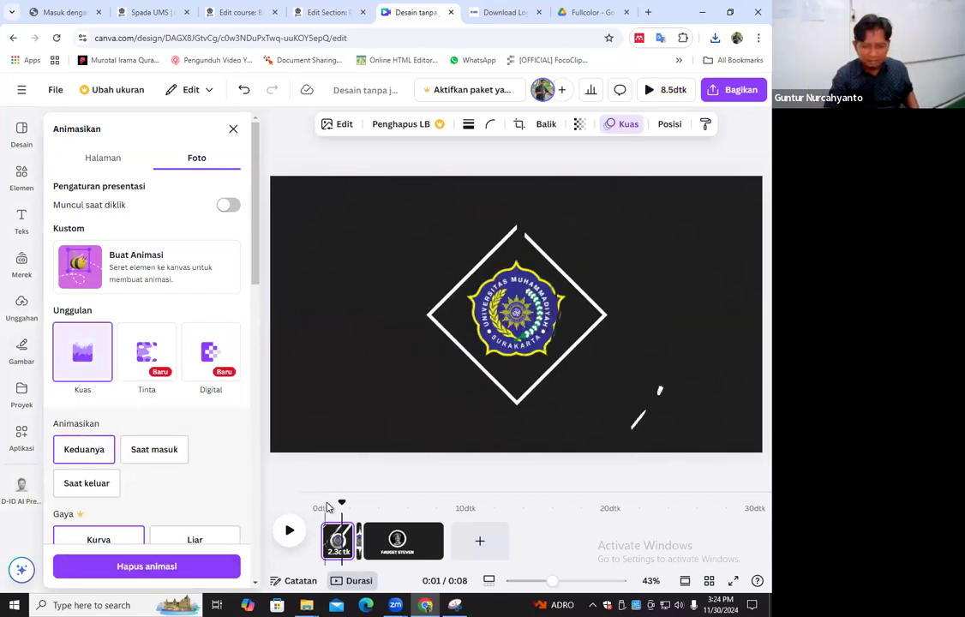
click(359, 511)
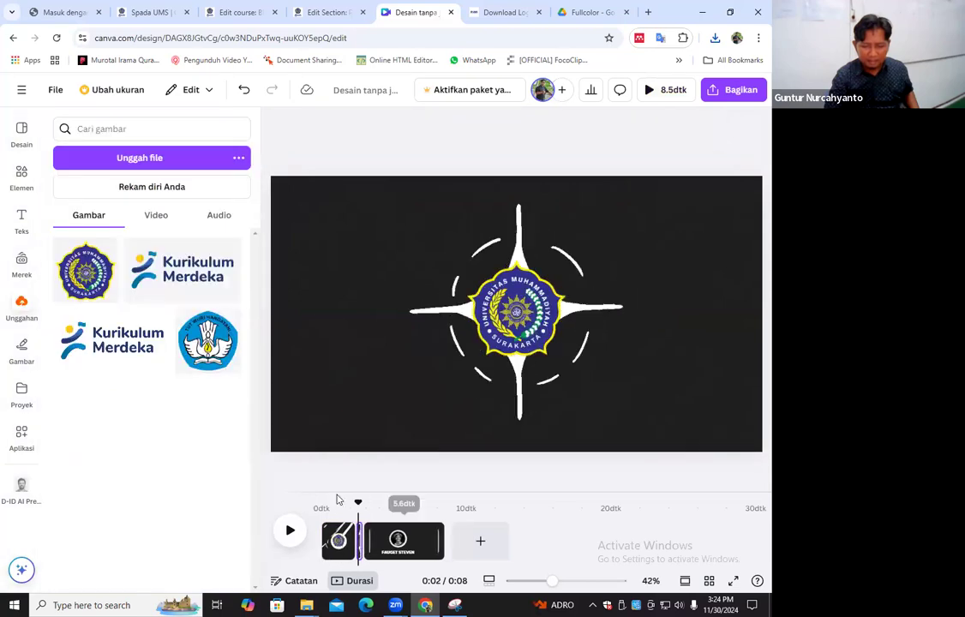
click(571, 350)
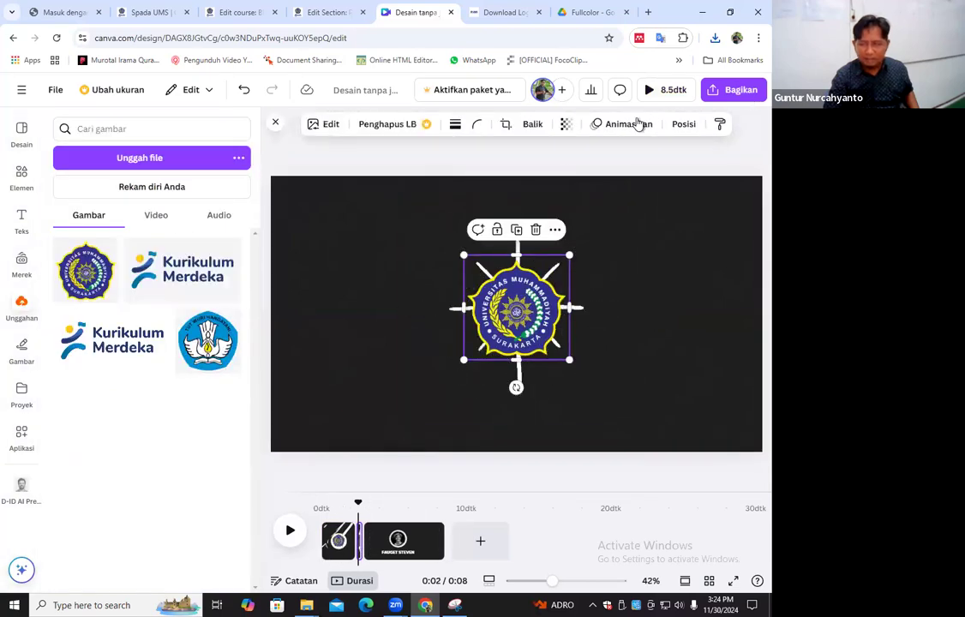
click(637, 126)
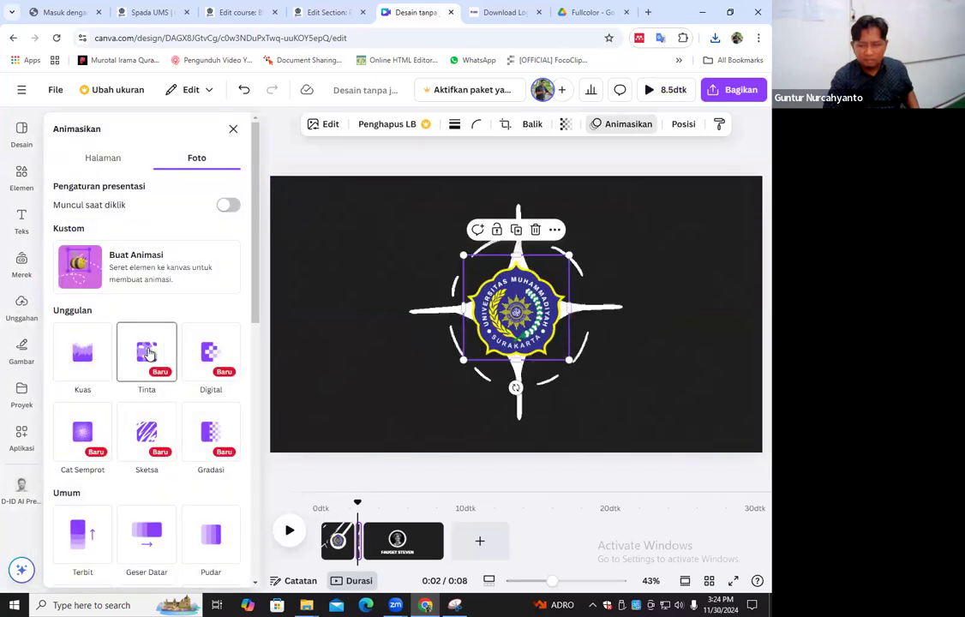
click(205, 353)
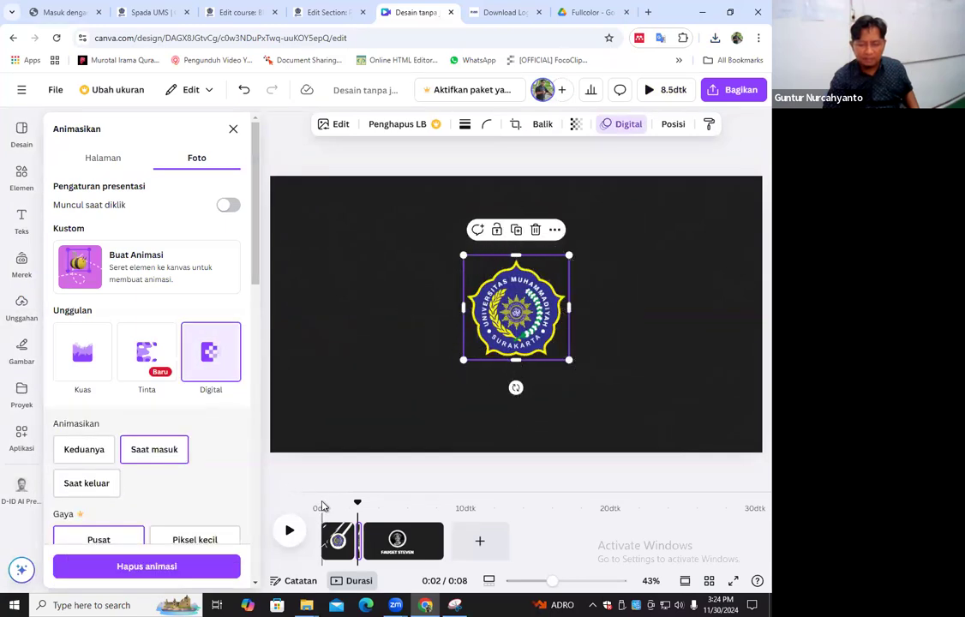
click(324, 529)
key(space)
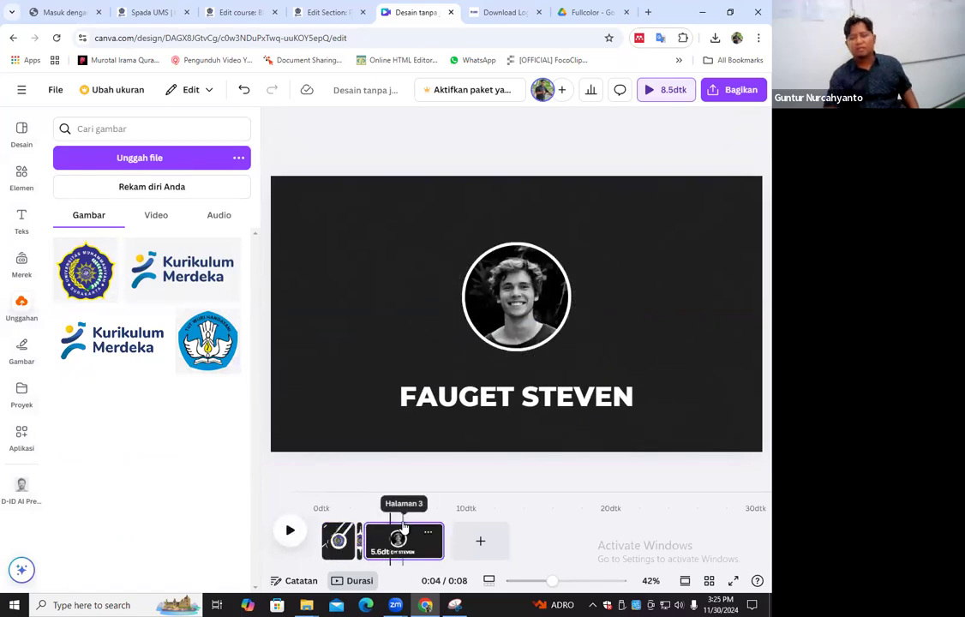
Replace the portrait photo in the third page's circular frame with the uploaded Tut Wuri Handayani logo
click(505, 399)
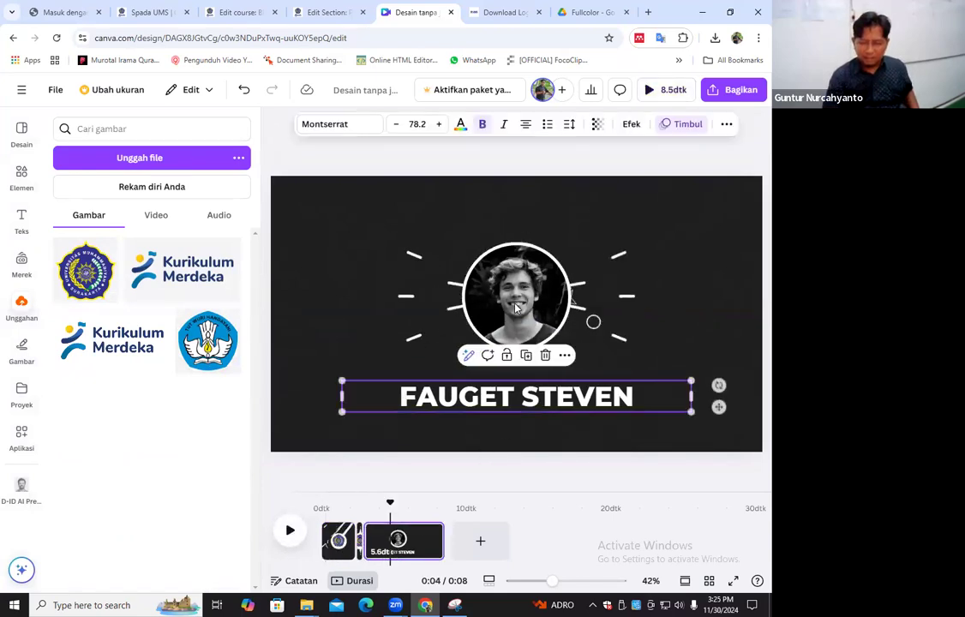
click(517, 306)
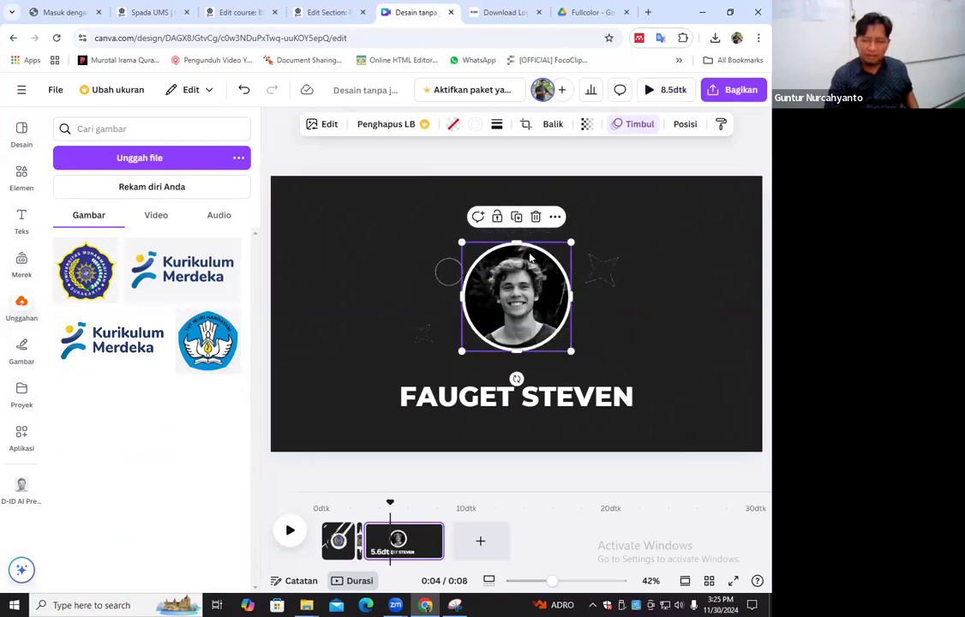
click(536, 216)
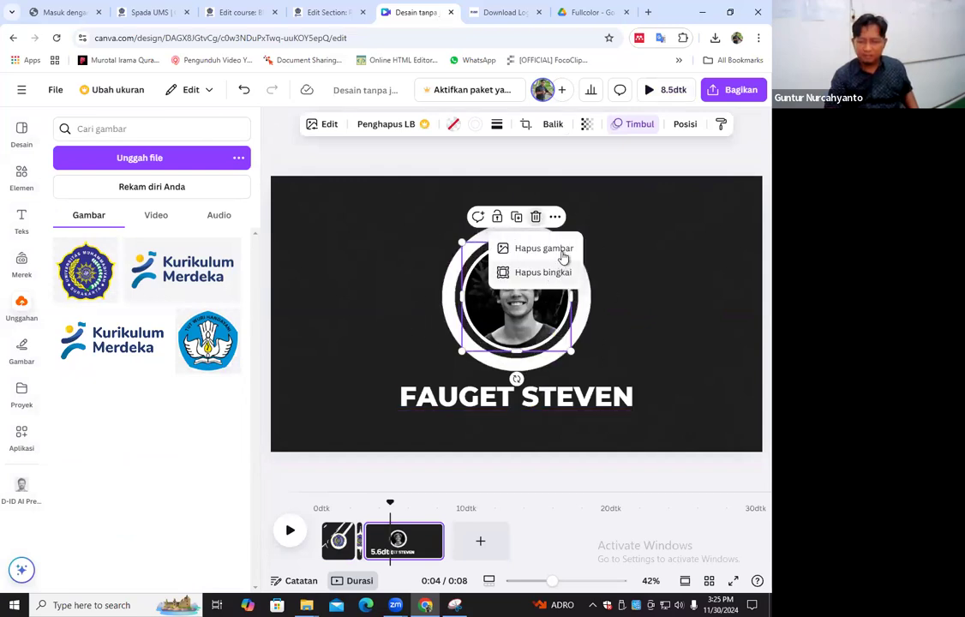
click(557, 249)
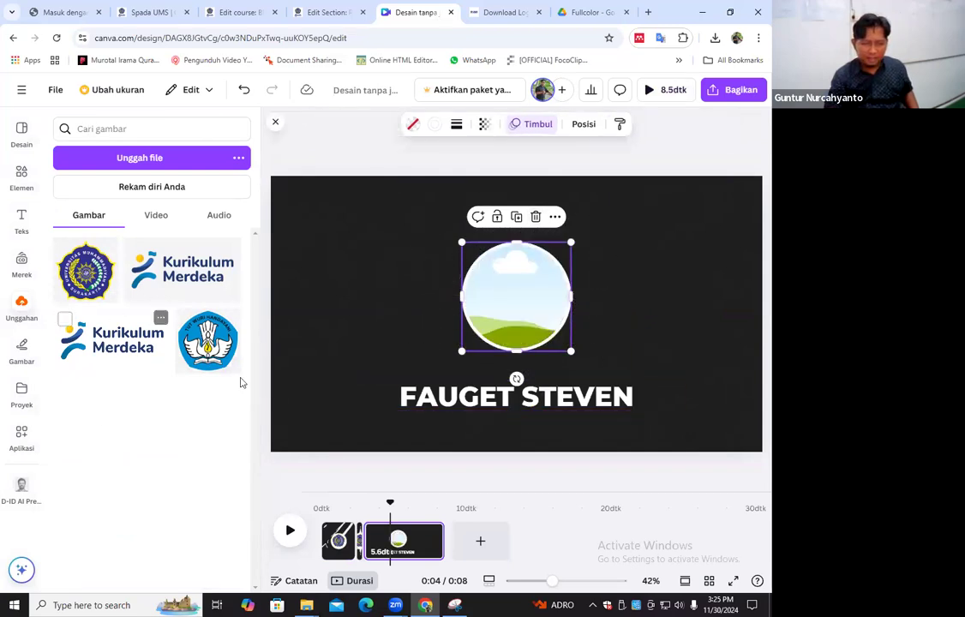
drag(183, 319, 514, 296)
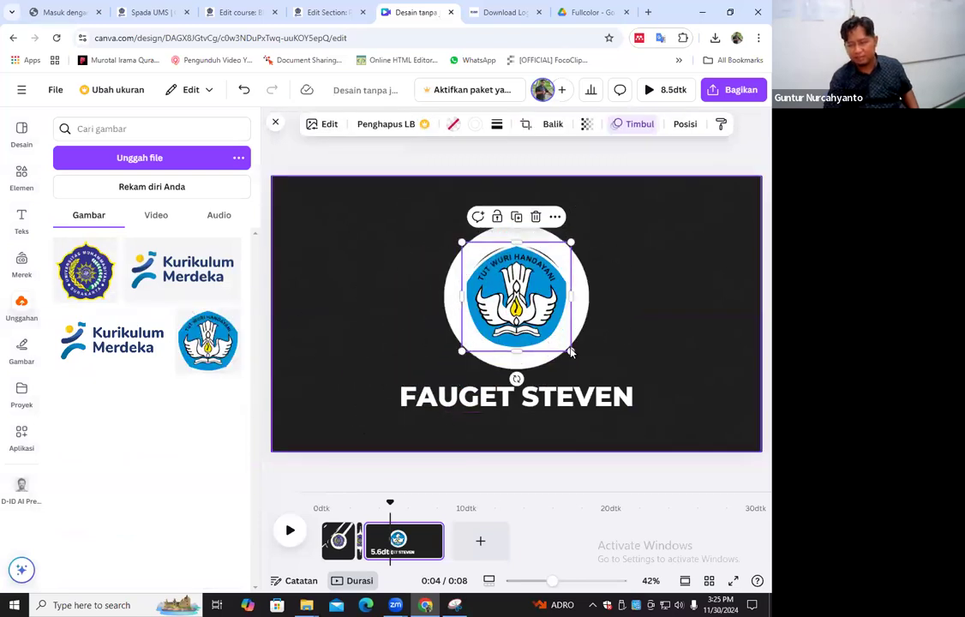
click(670, 302)
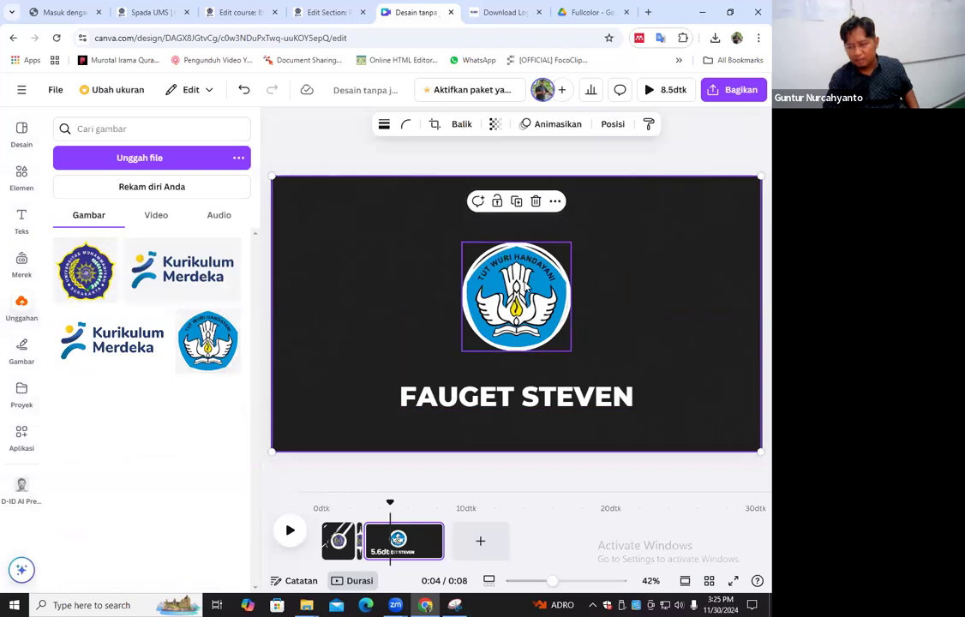
click(561, 343)
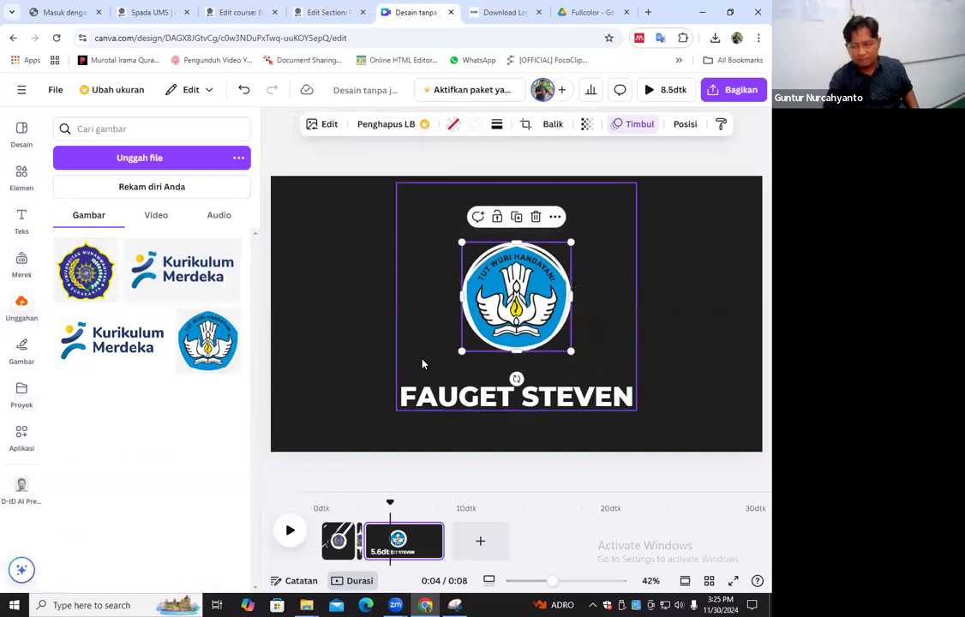
Replace the name text below the logo on the third page with WELCOME TO MY VIDEO
double_click(458, 400)
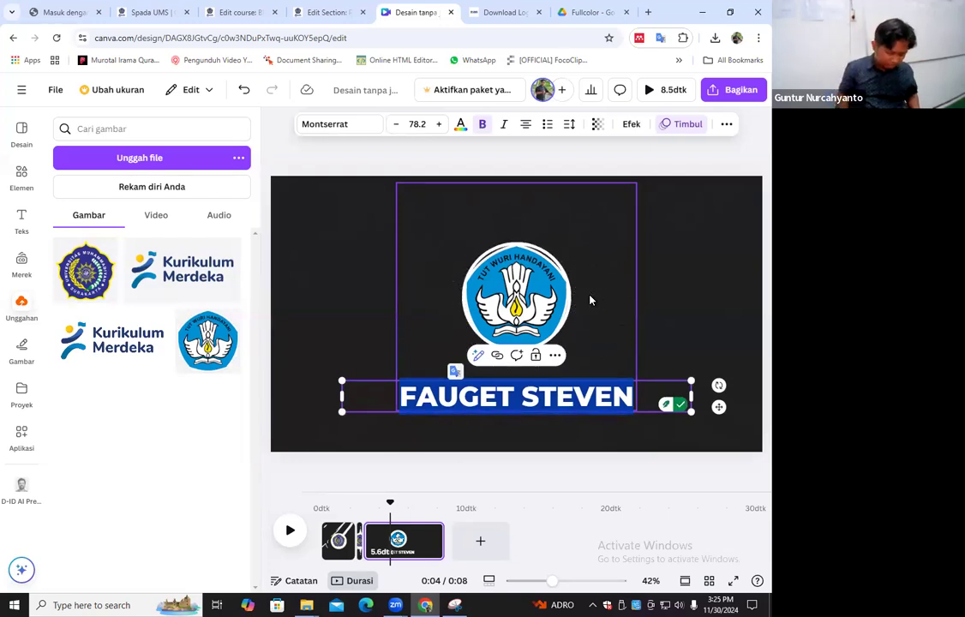
text(P)
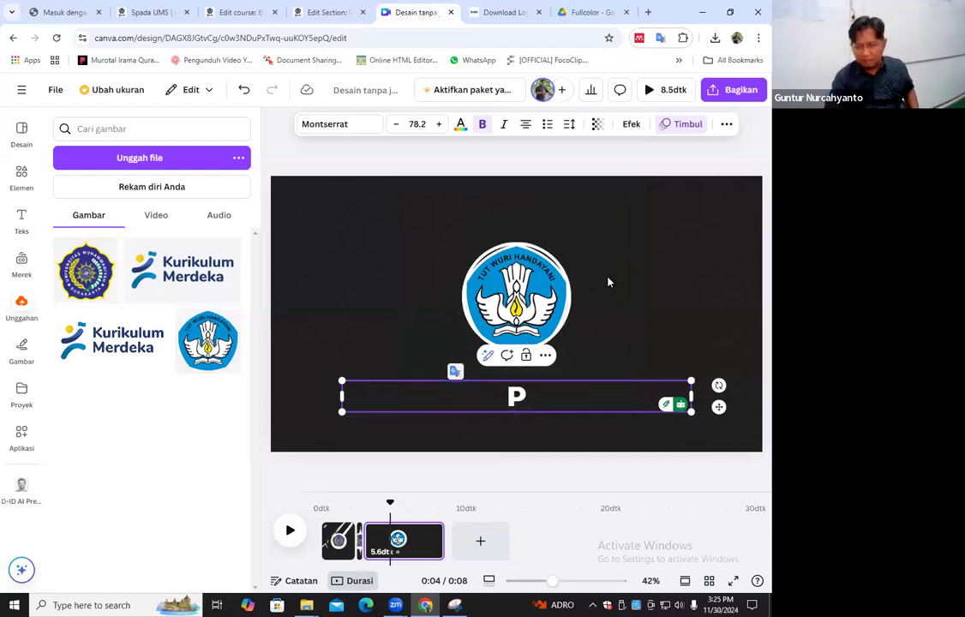
click(544, 291)
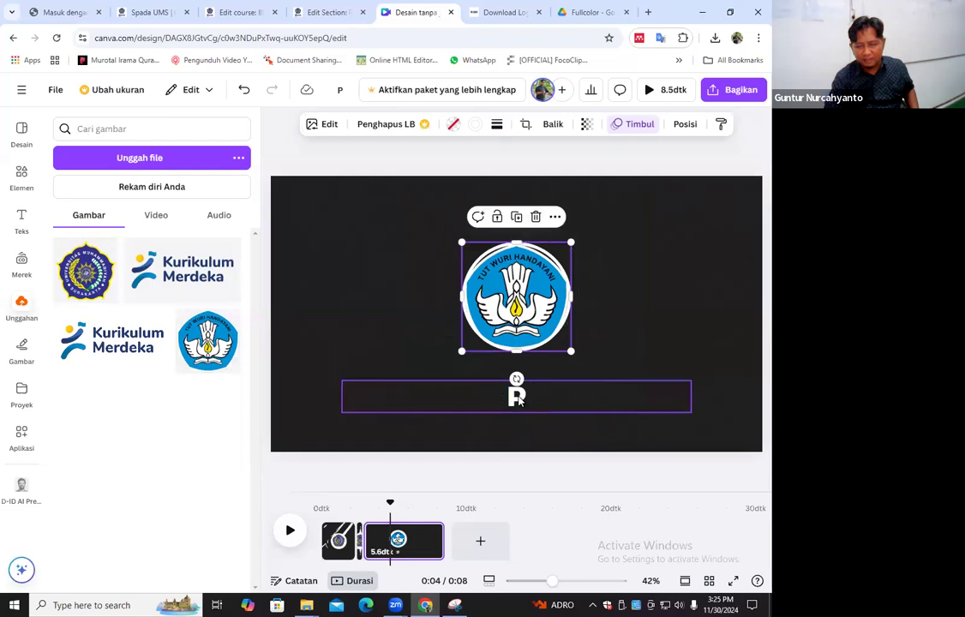
click(523, 396)
click(529, 396)
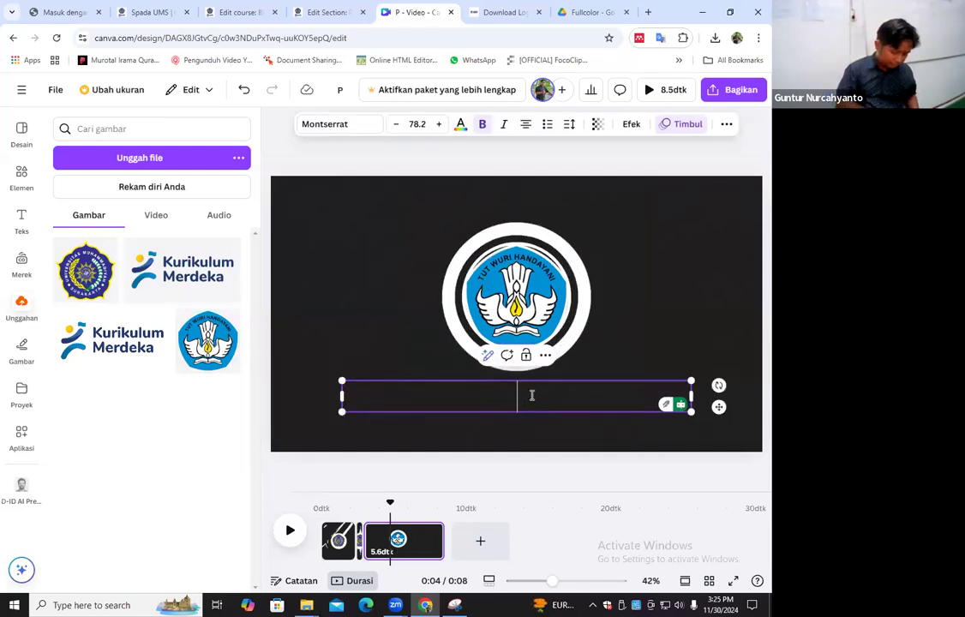
text(V)
key(BackSpace)
text(WE)
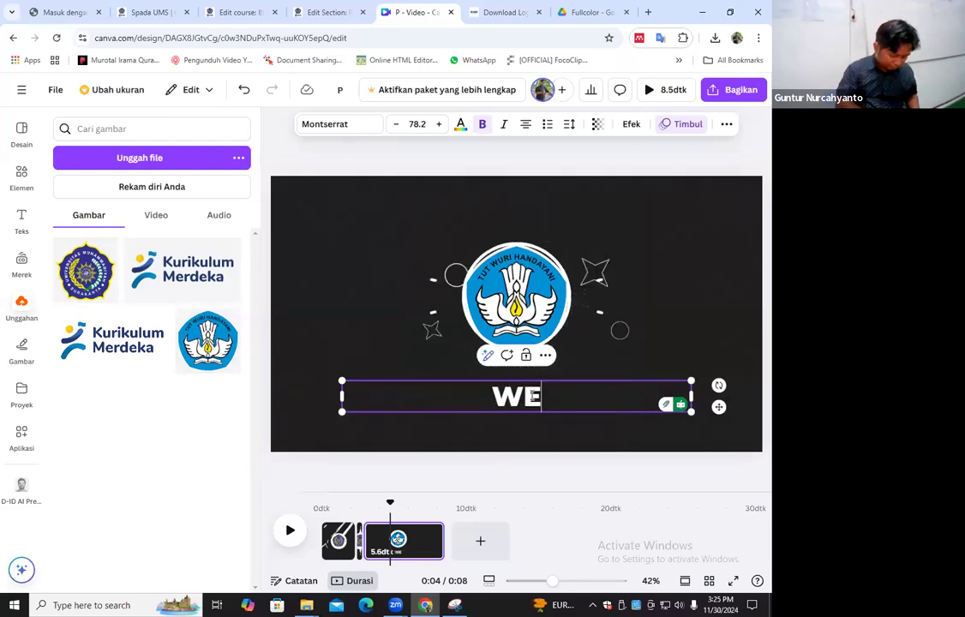
text(LCOME R)
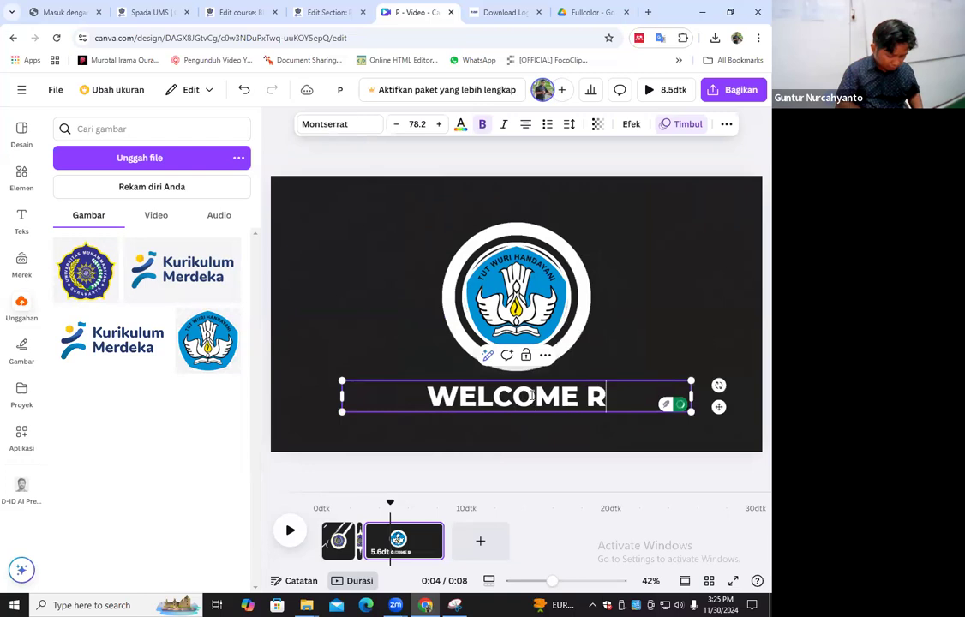
key(BackSpace)
text(TO)
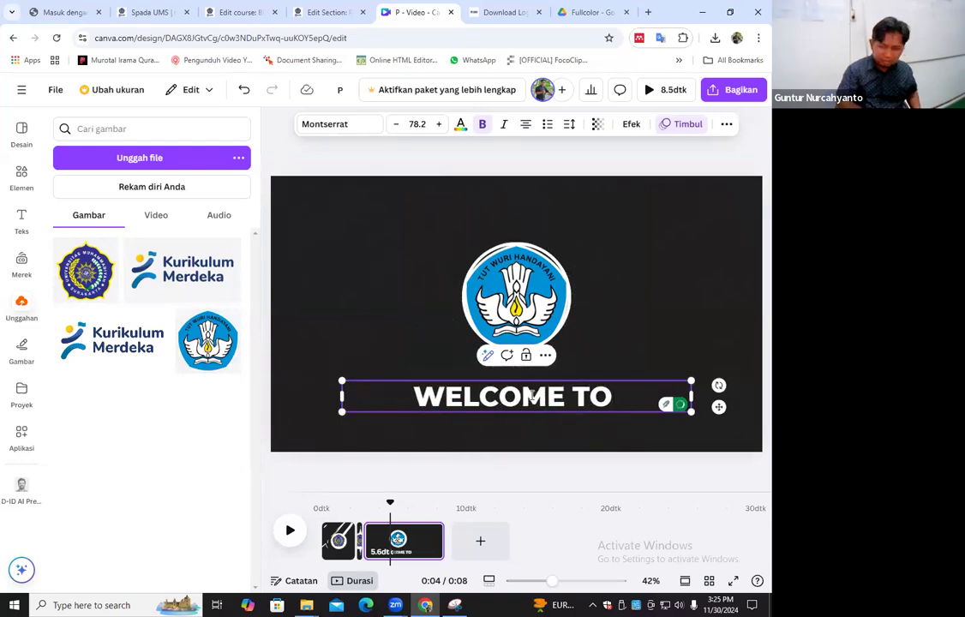
key(BackSpace)
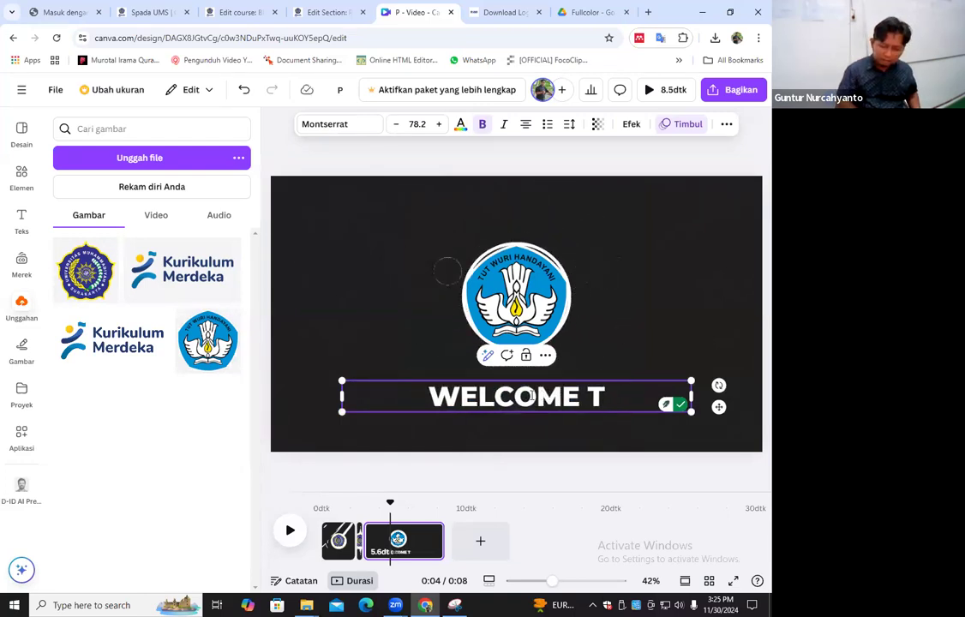
text(O MY)
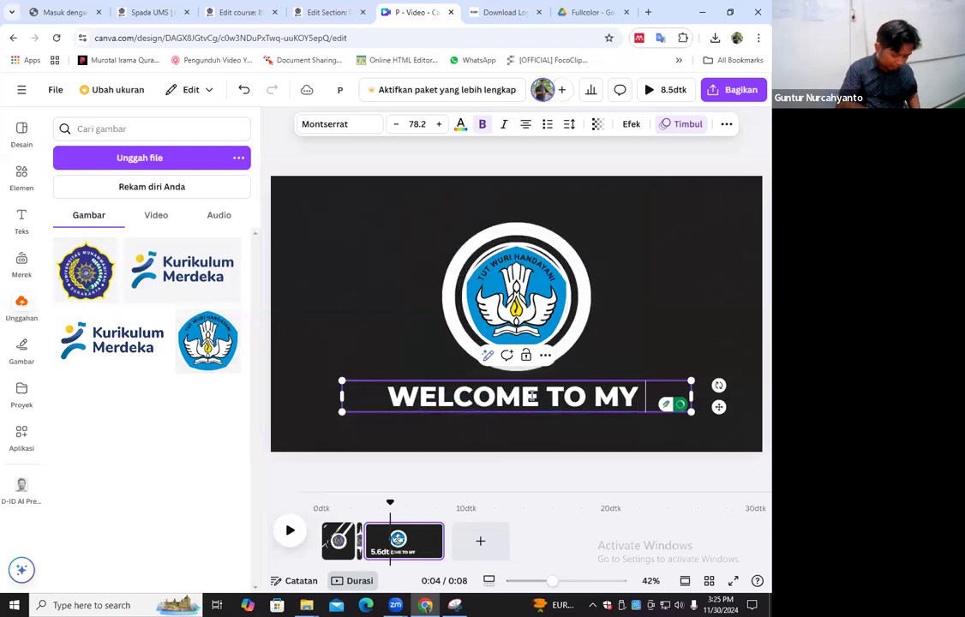
text( CHNNAE)
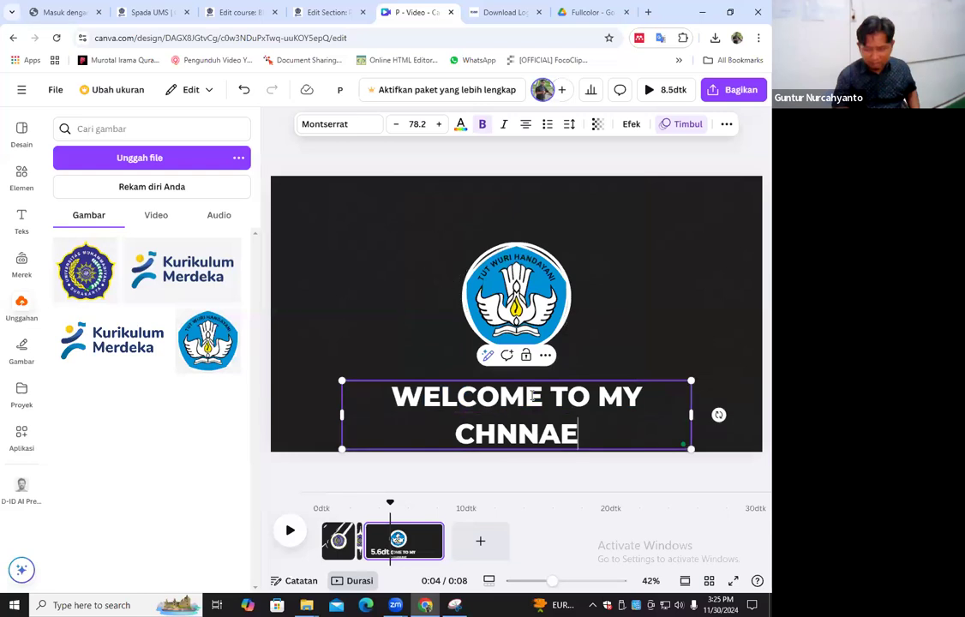
key(BackSpace)
key(BackSpace)
key(BackSpace)
key(BackSpace)
key(BackSpace)
key(BackSpace)
key(BackSpace)
key(BackSpace)
key(BackSpace)
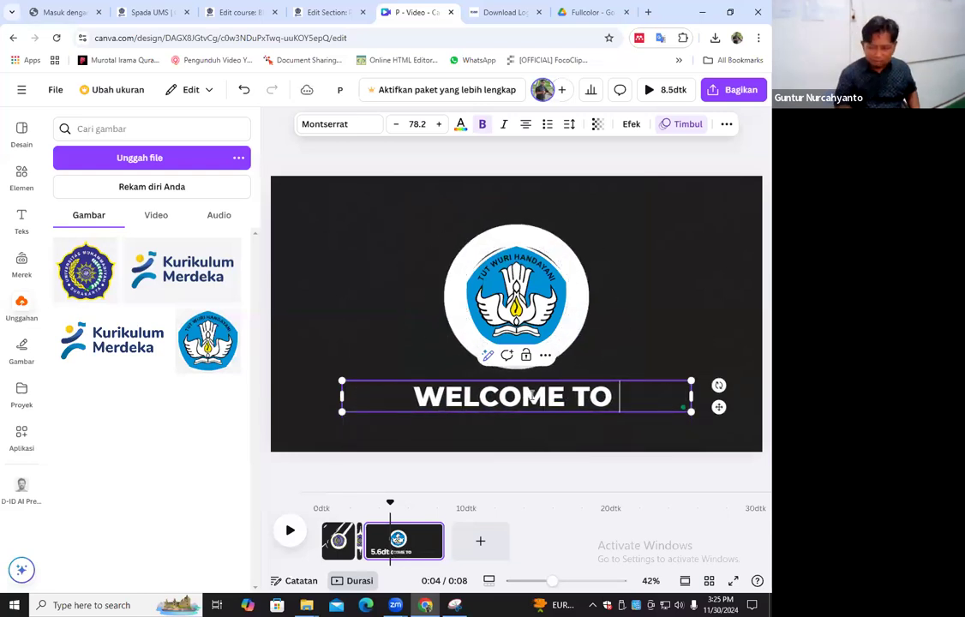
text(MY VIDEO)
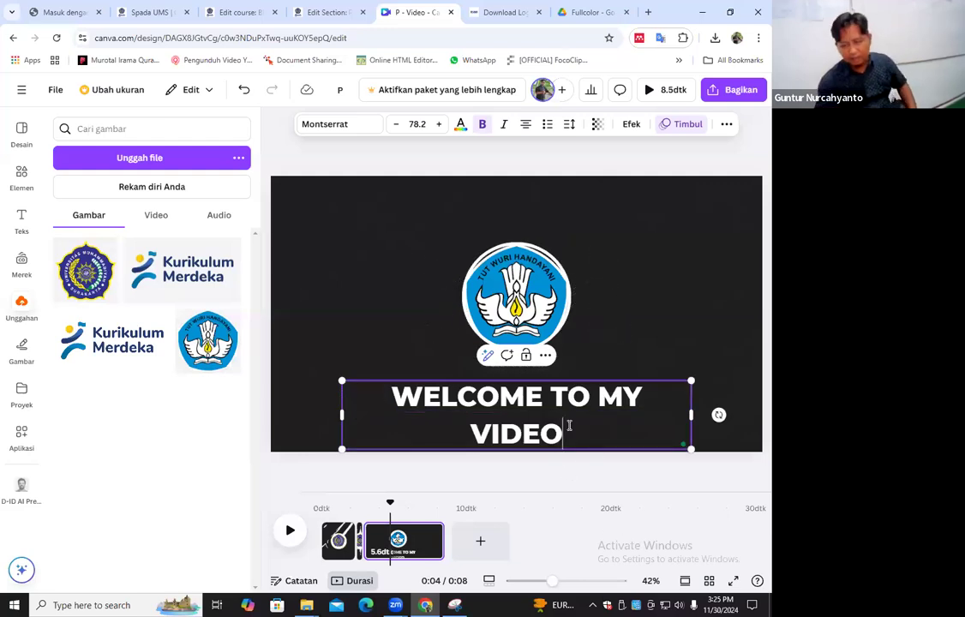
Reduce the font size of the whole WELCOME TO MY VIDEO text to 46.2
drag(417, 394, 379, 384)
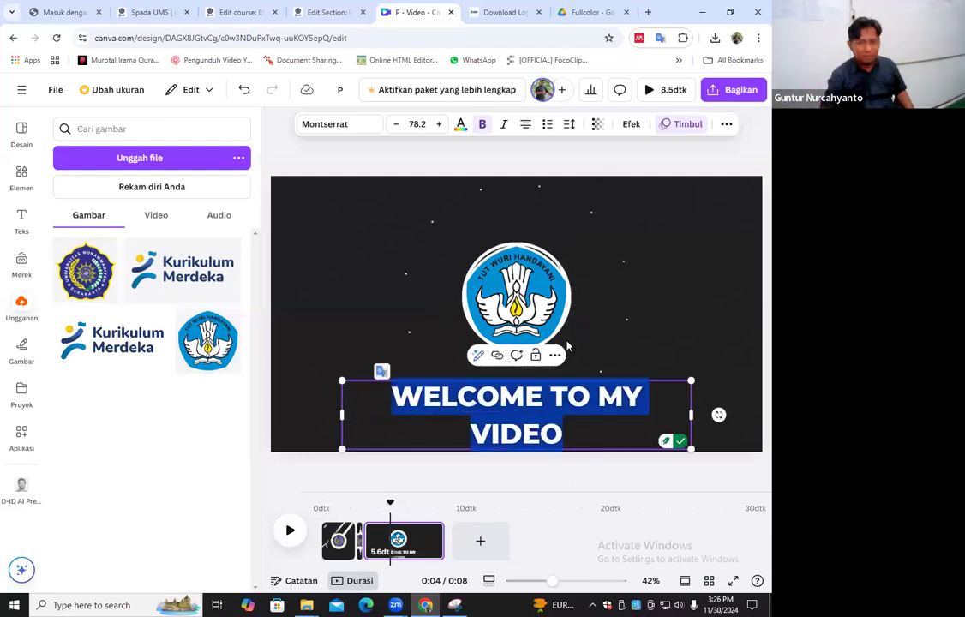
click(396, 125)
click(396, 125)
click(396, 125)
click(396, 125)
click(396, 125)
click(396, 125)
click(396, 126)
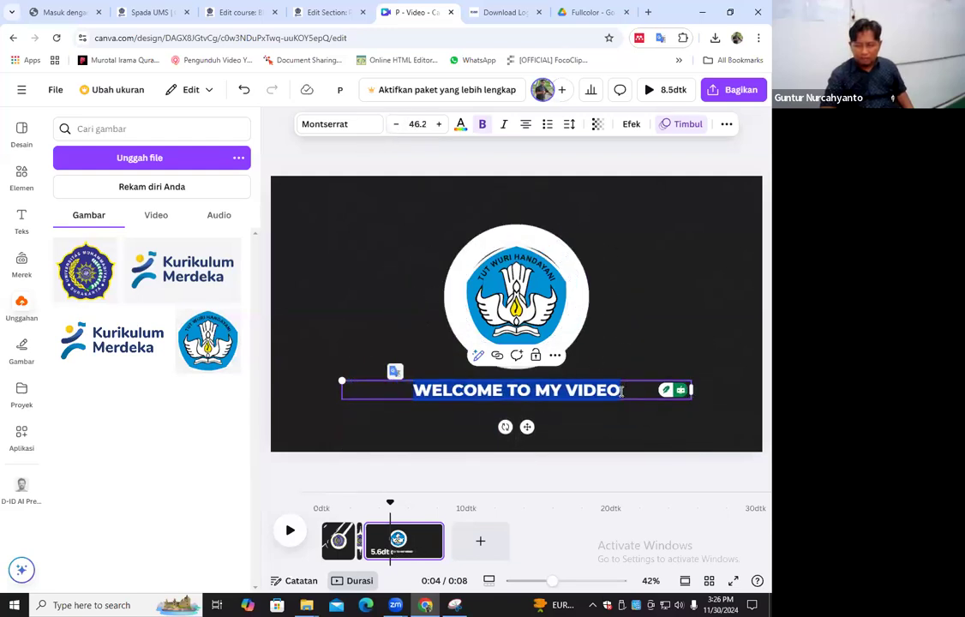
click(543, 283)
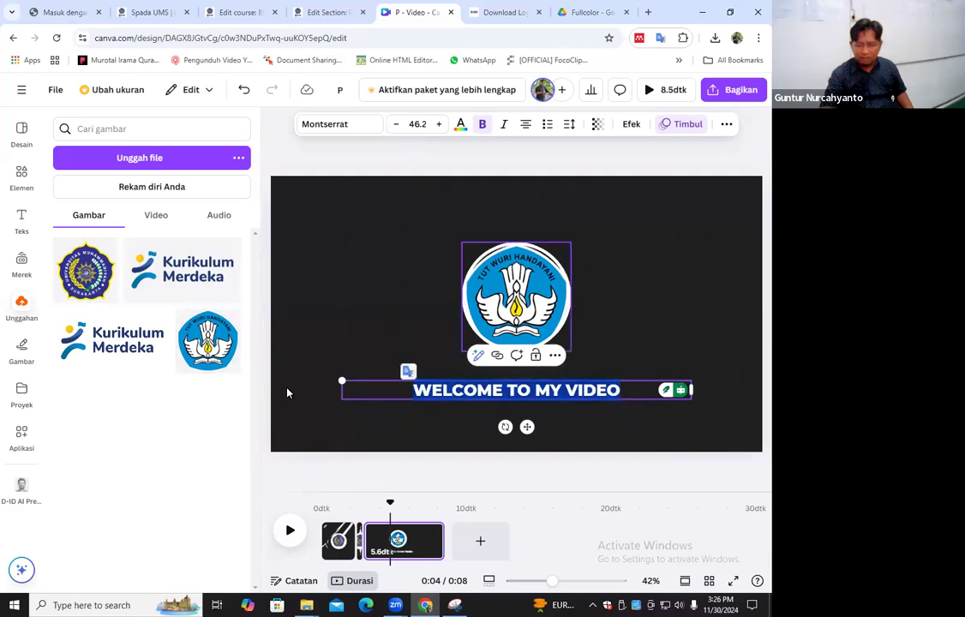
Add the uploaded Tut Wuri Handayani logo to the first page and shrink it to roughly the size of the UMS logo
click(348, 541)
click(525, 311)
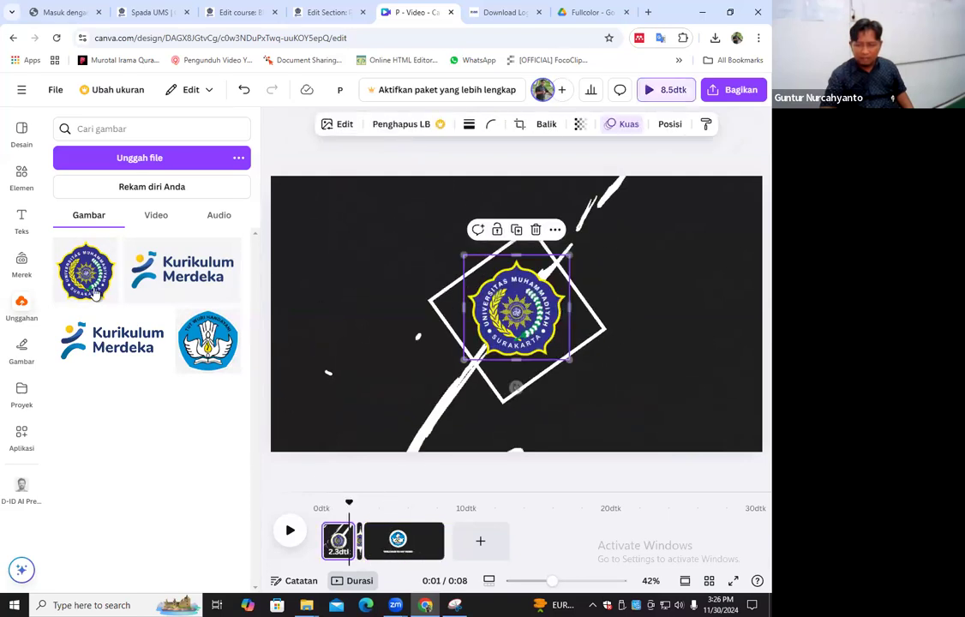
click(204, 343)
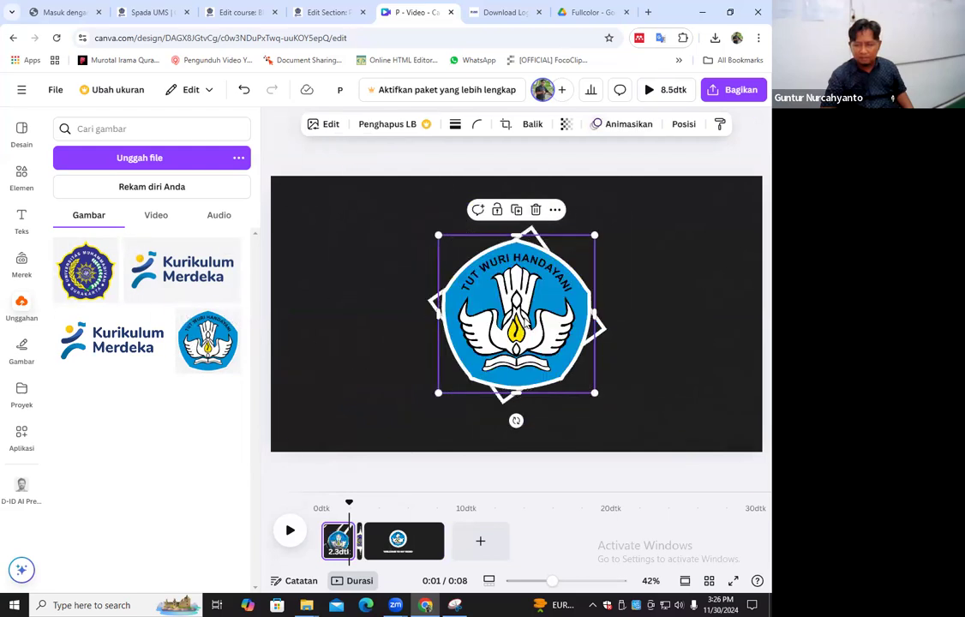
drag(595, 391, 559, 356)
drag(438, 235, 470, 263)
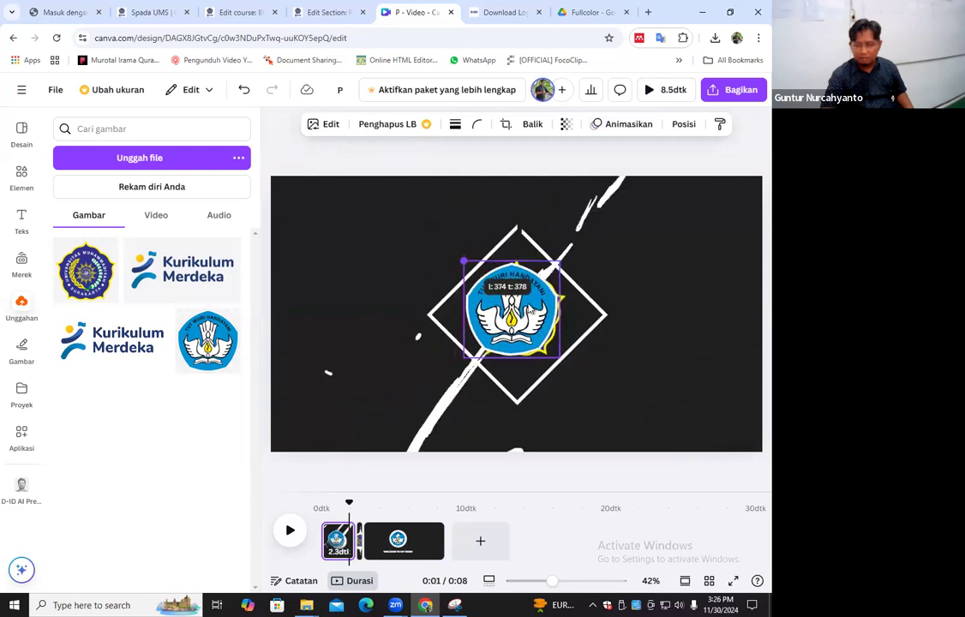
Delete the UMS logo from the first page and centre the Tut Wuri Handayani logo in its place
right_click(524, 304)
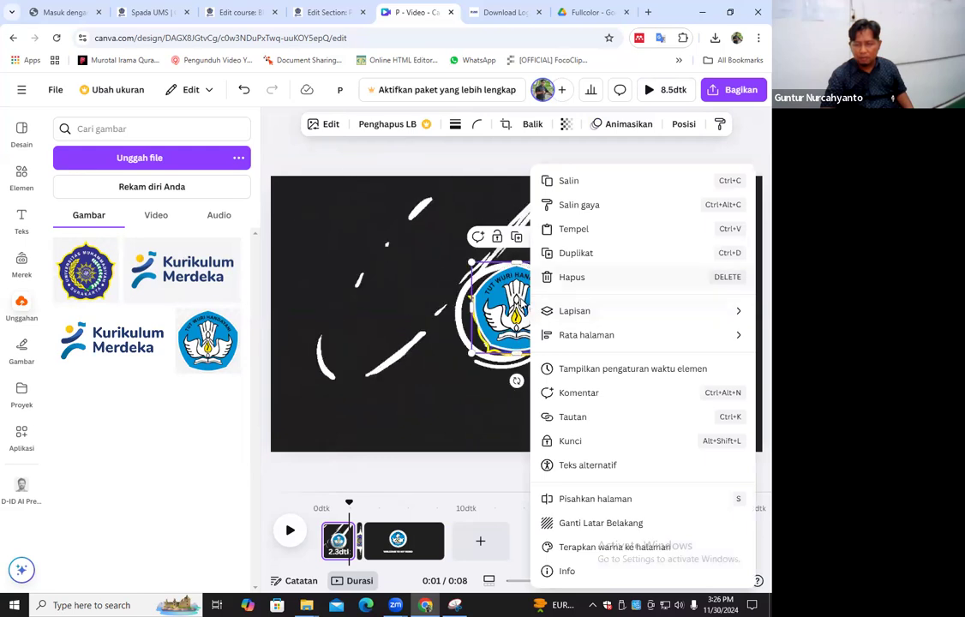
click(509, 338)
right_click(561, 339)
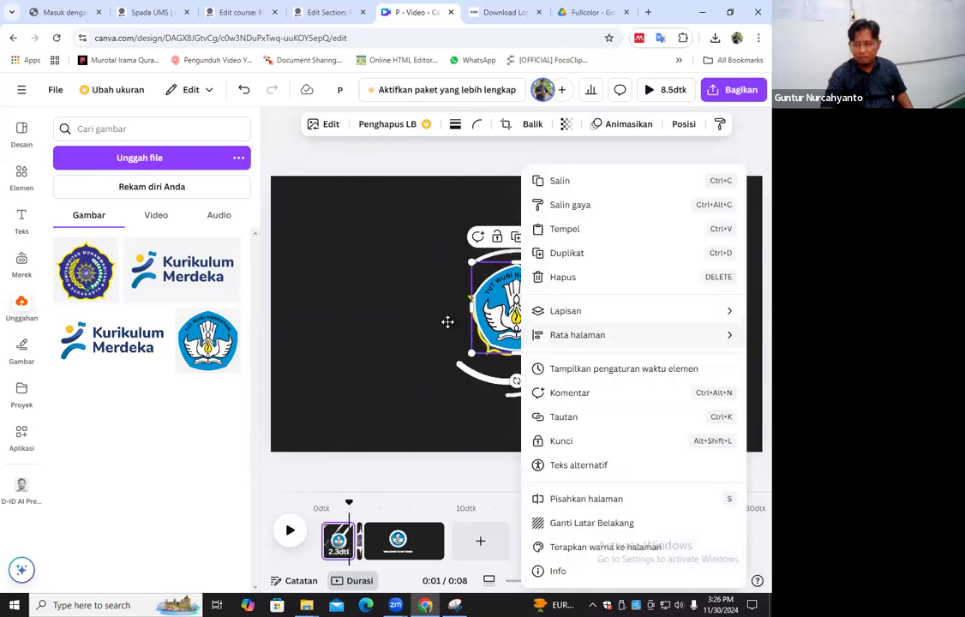
click(513, 325)
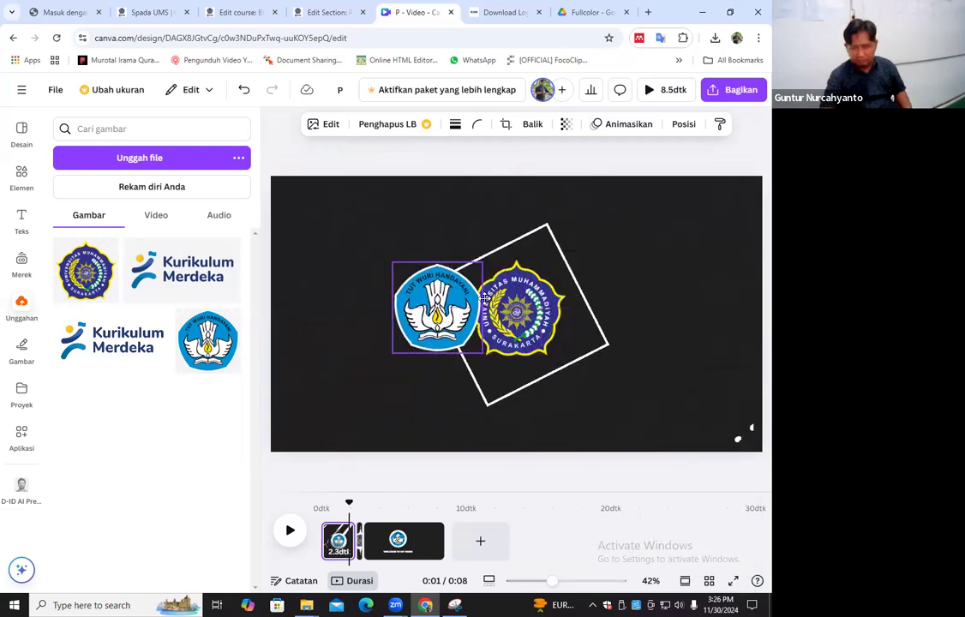
click(688, 123)
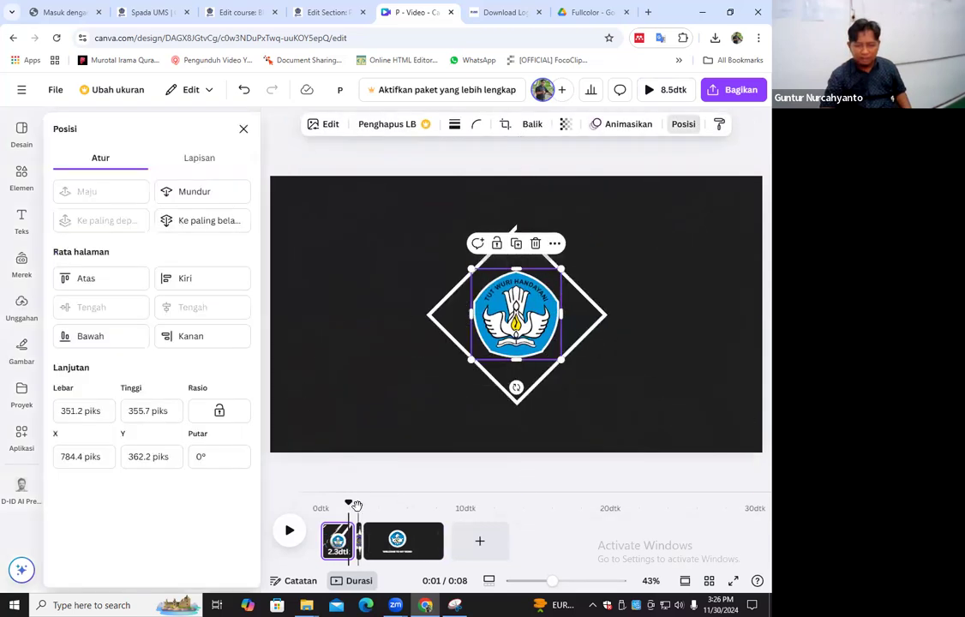
right_click(521, 328)
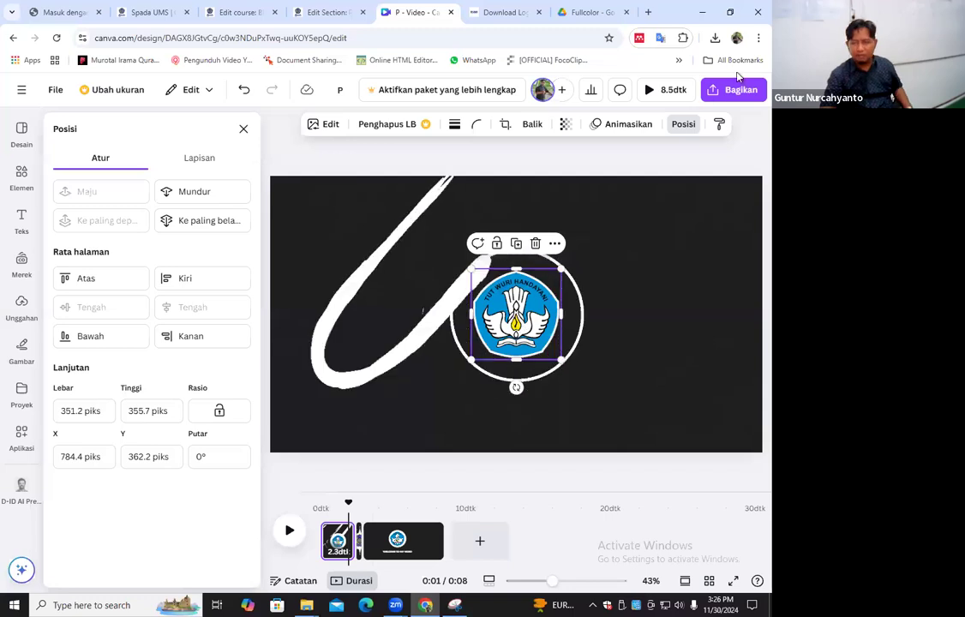
Apply the Kuas animation to the first page's logo with the Keduanya option and copy the logo
click(613, 125)
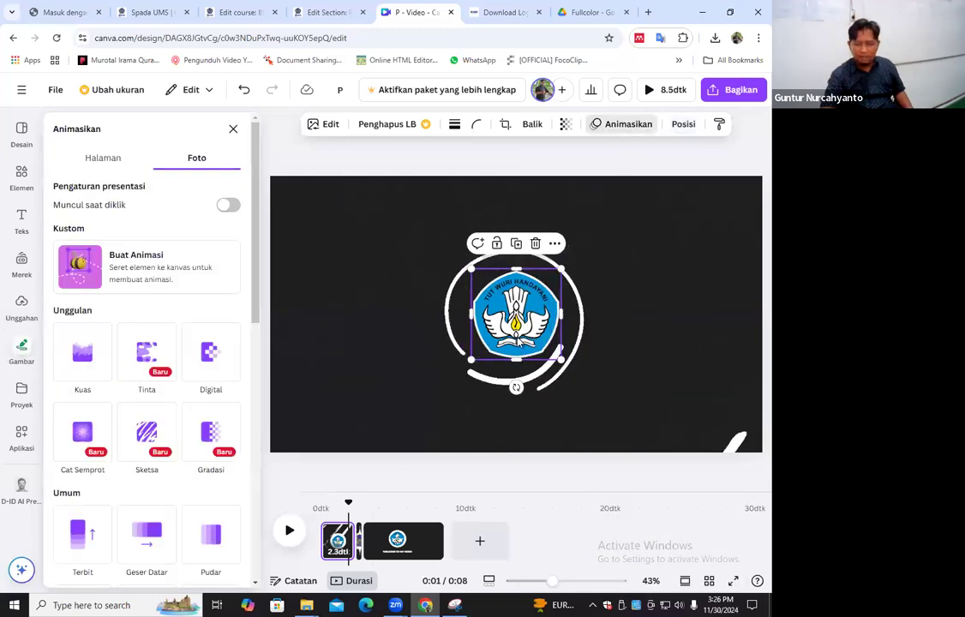
click(82, 351)
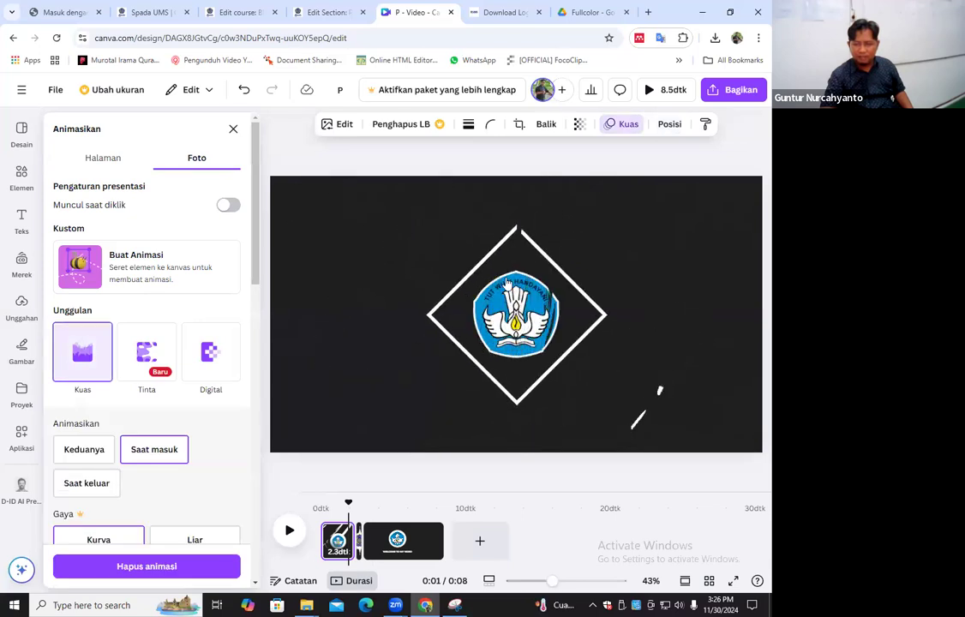
right_click(513, 309)
Replace the UMS logo on the second page with the copied Tut Wuri Handayani logo and give it the Digital animation with Saat masuk
click(361, 519)
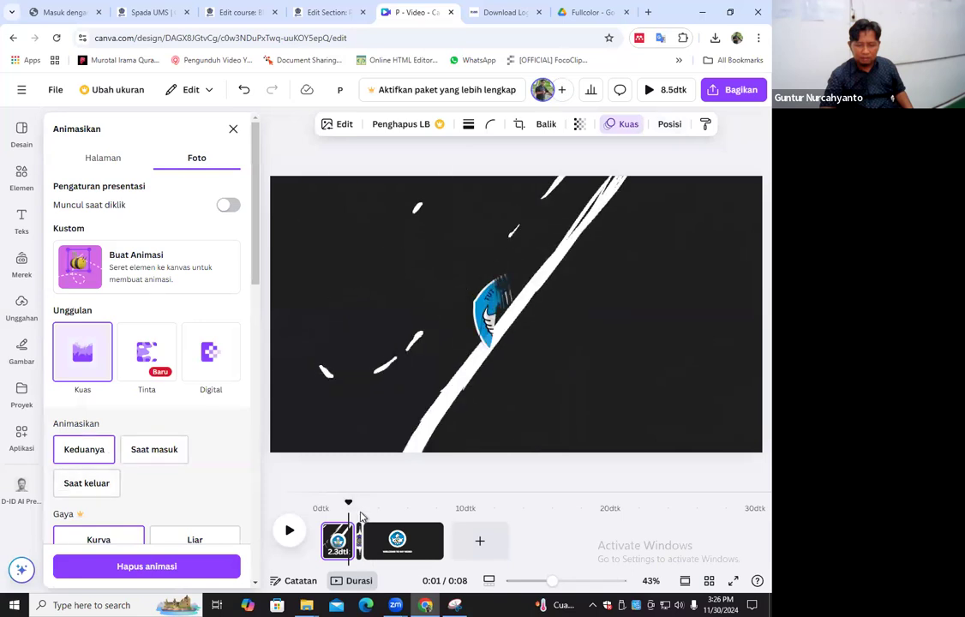
click(359, 538)
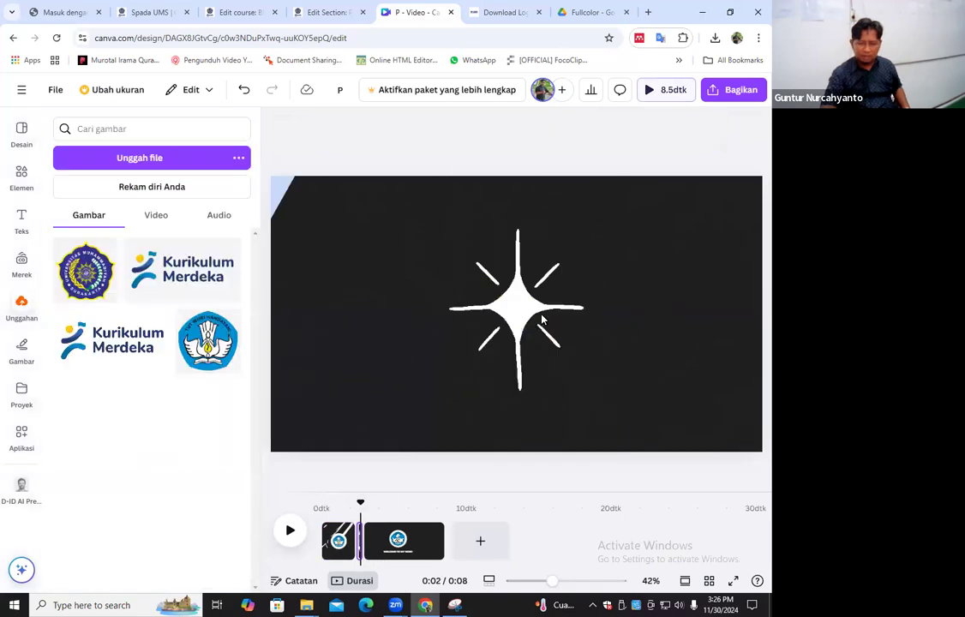
click(361, 503)
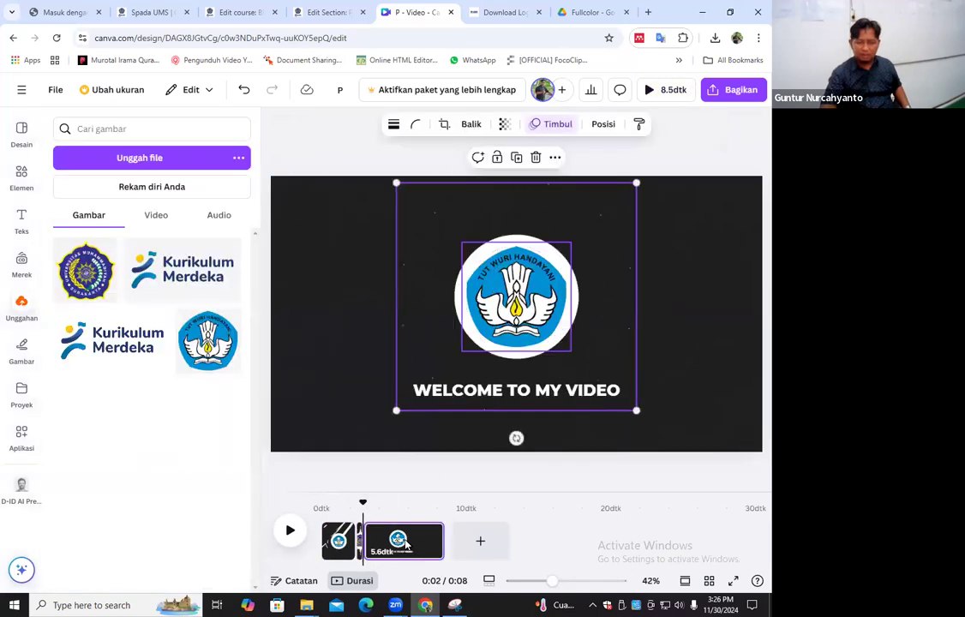
click(359, 506)
click(532, 323)
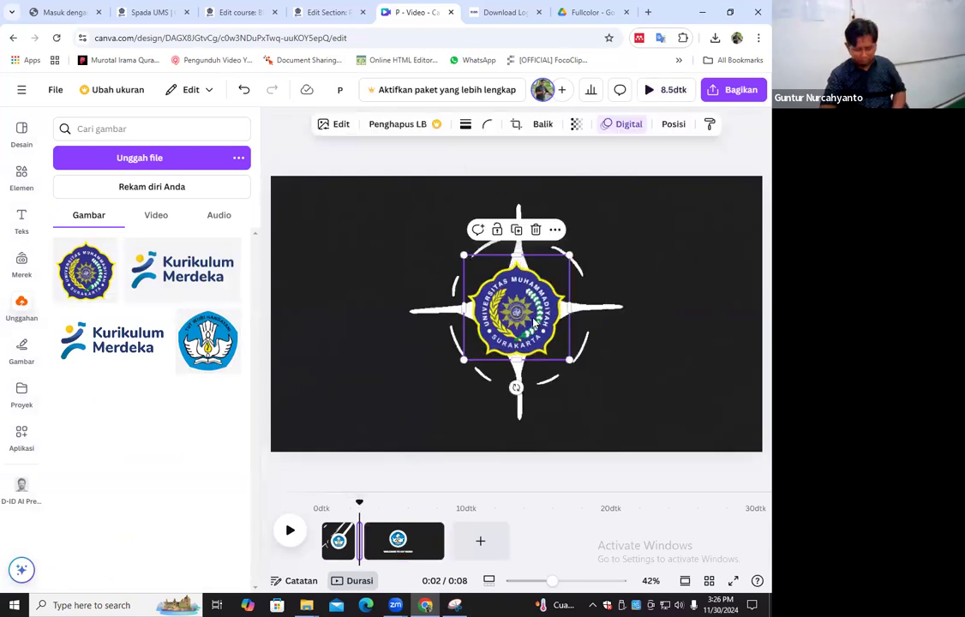
key(Delete)
key(ctrl+v)
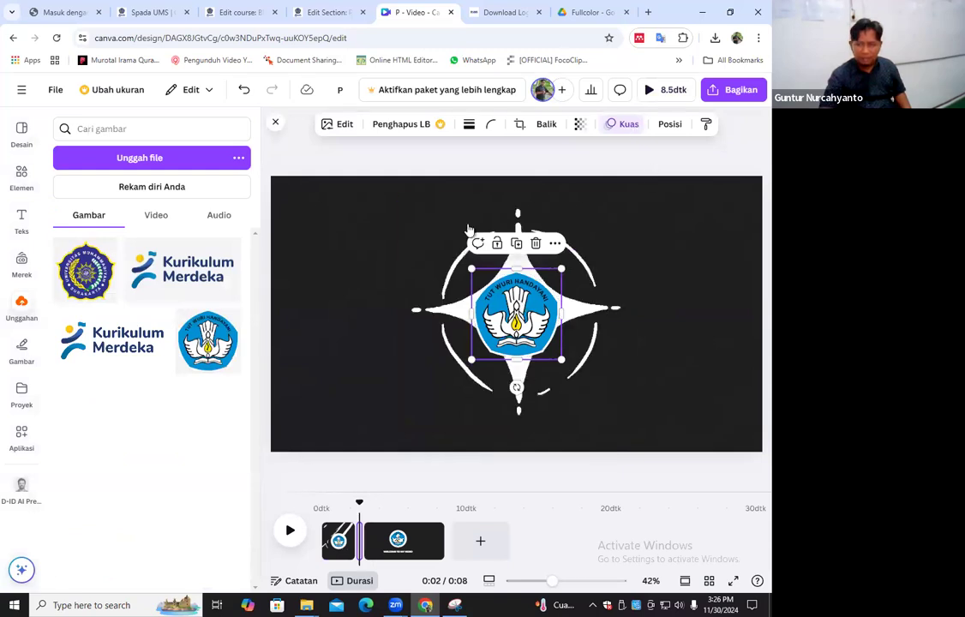
click(208, 367)
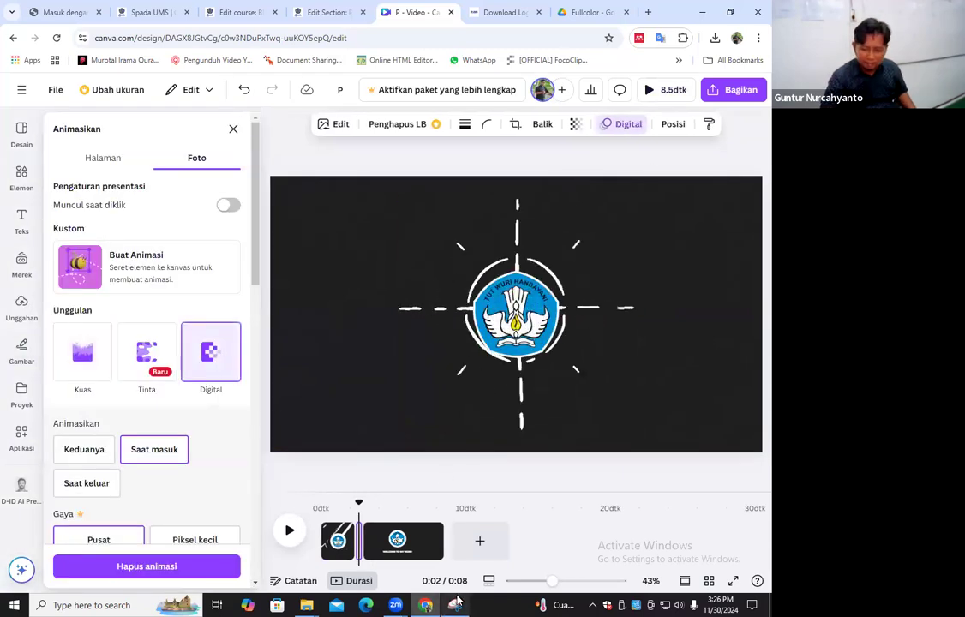
Replace the Tut Wuri Handayani logo in the third page's circular frame with the uploaded UMS logo
click(400, 539)
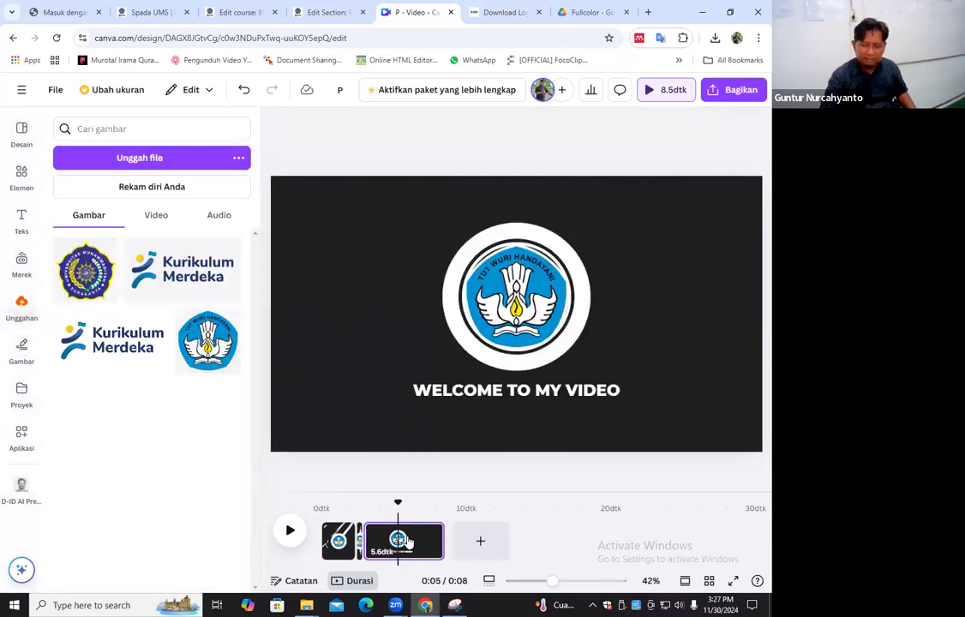
click(516, 302)
click(537, 217)
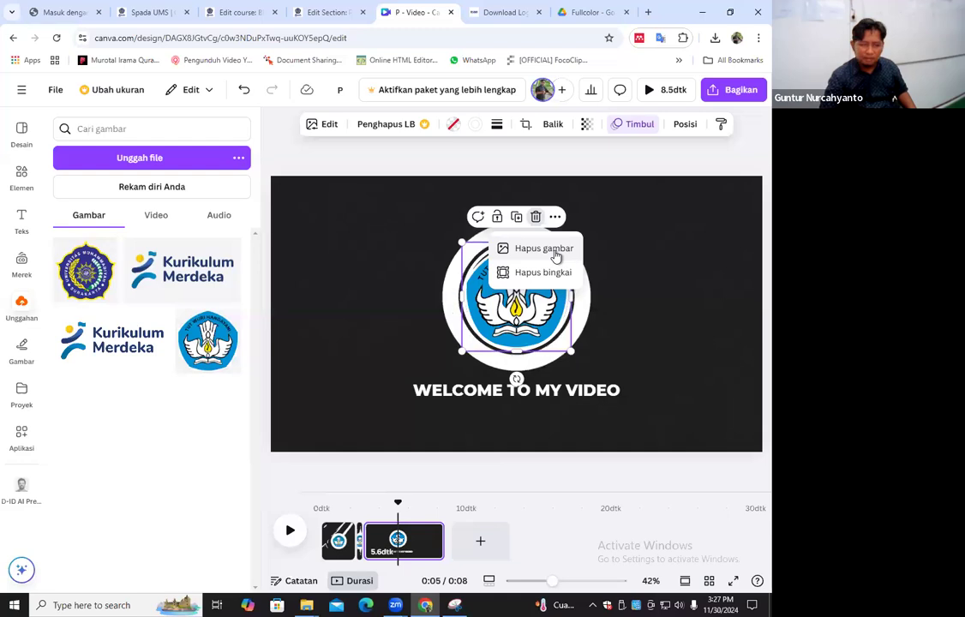
drag(611, 407, 516, 297)
drag(511, 387, 511, 387)
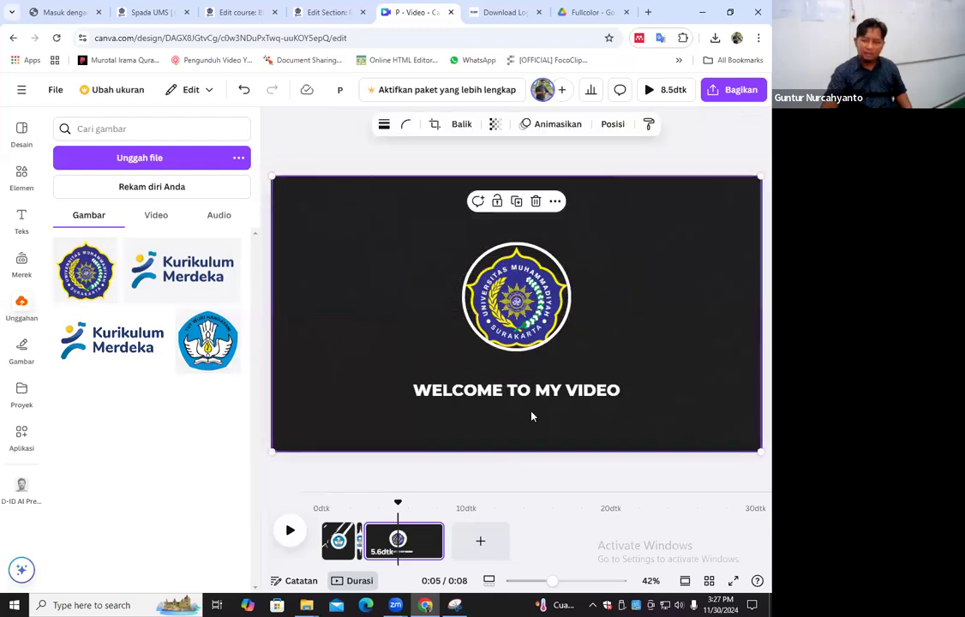
Replace the WELCOME TO MY VIDEO text with PRODI PENDIDIKAN BIOLOGI and FKIP - UMS on a second line
double_click(625, 391)
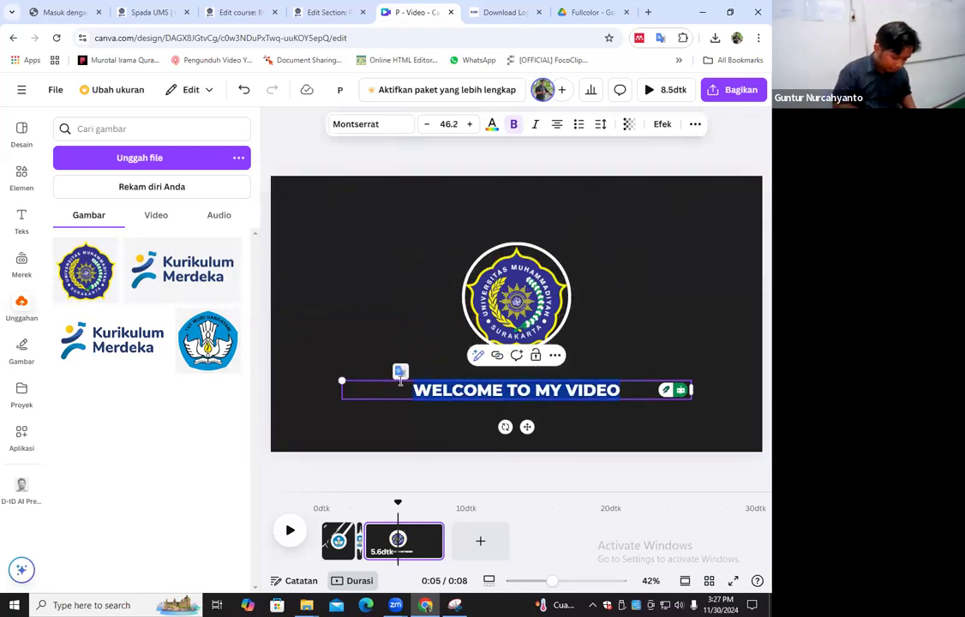
text(PR)
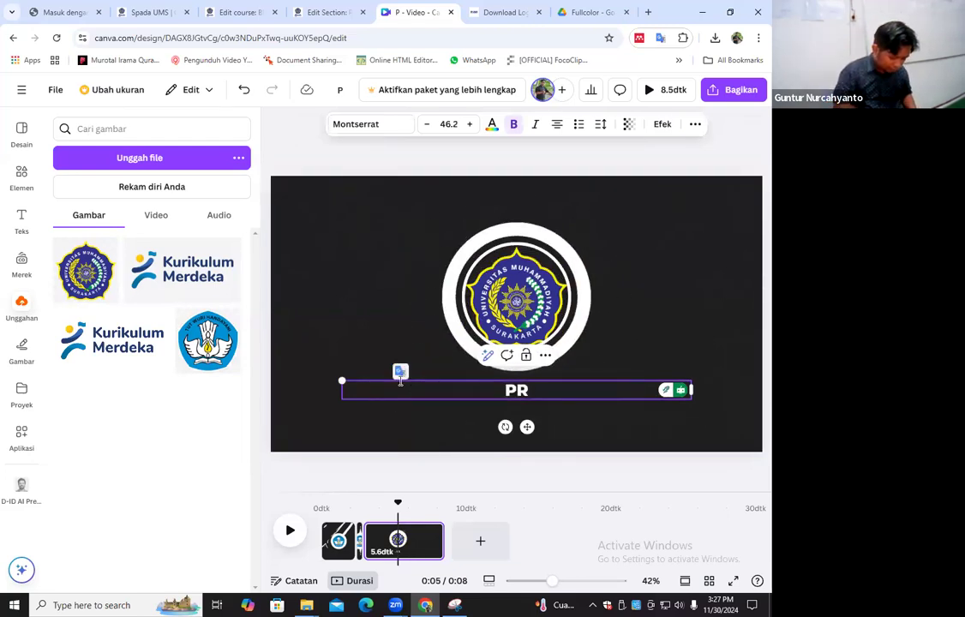
text(ODI)
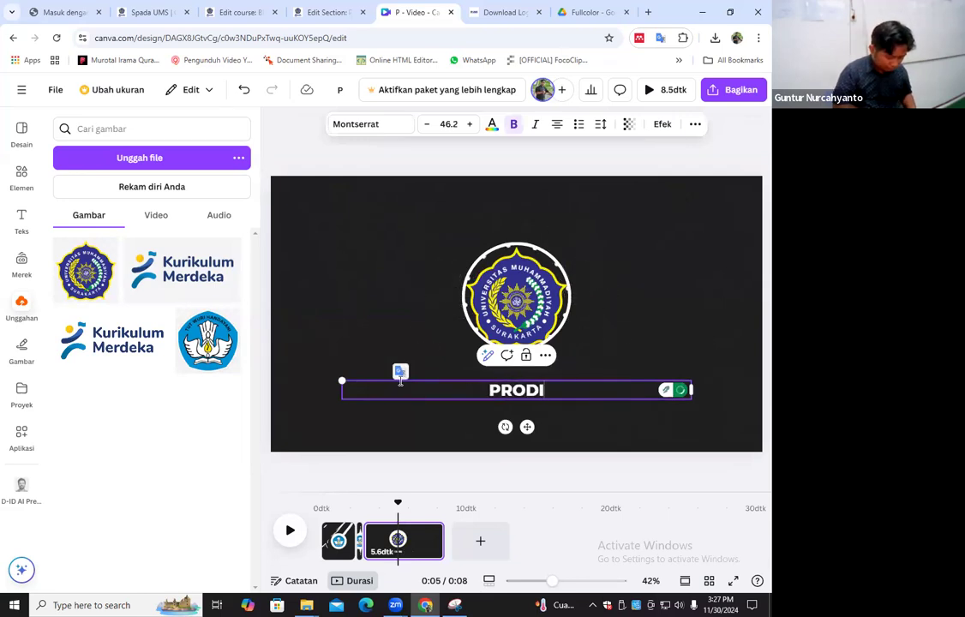
text( PEN)
key(BackSpace)
text(NDIDIKAN B)
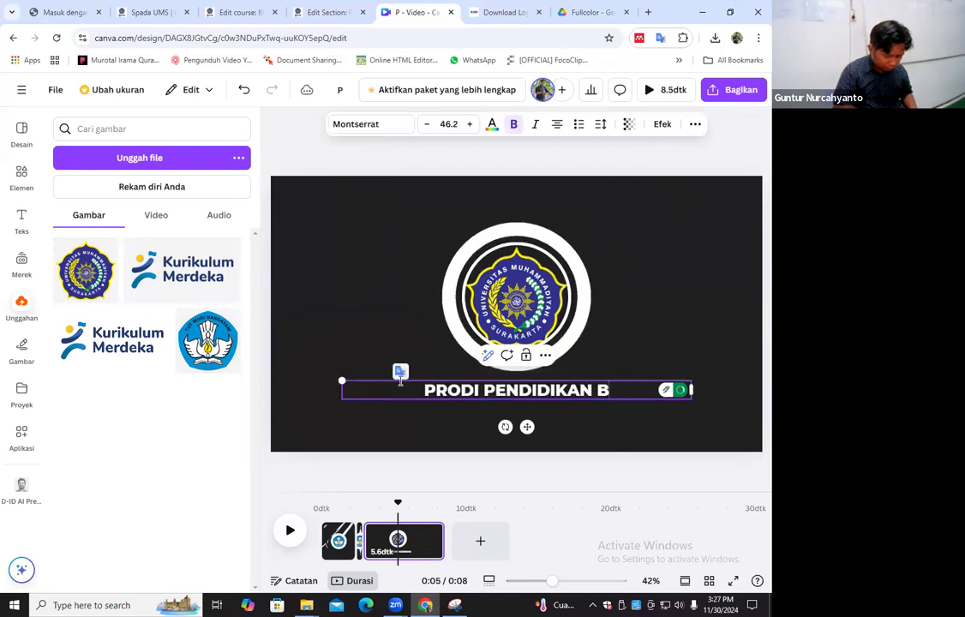
text(IOLOGI)
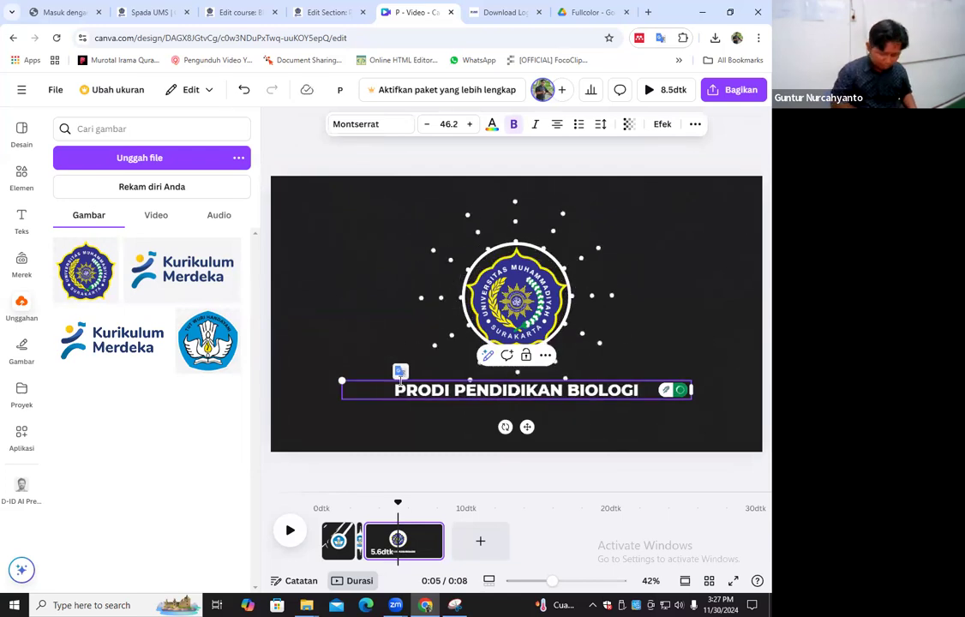
key(Return)
text(FKIP)
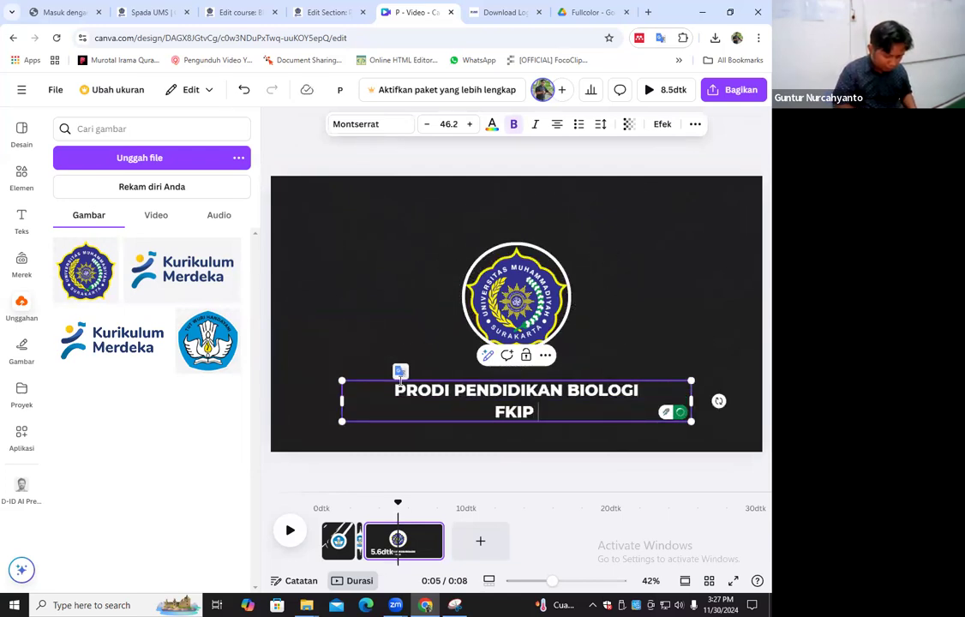
text( - UMS)
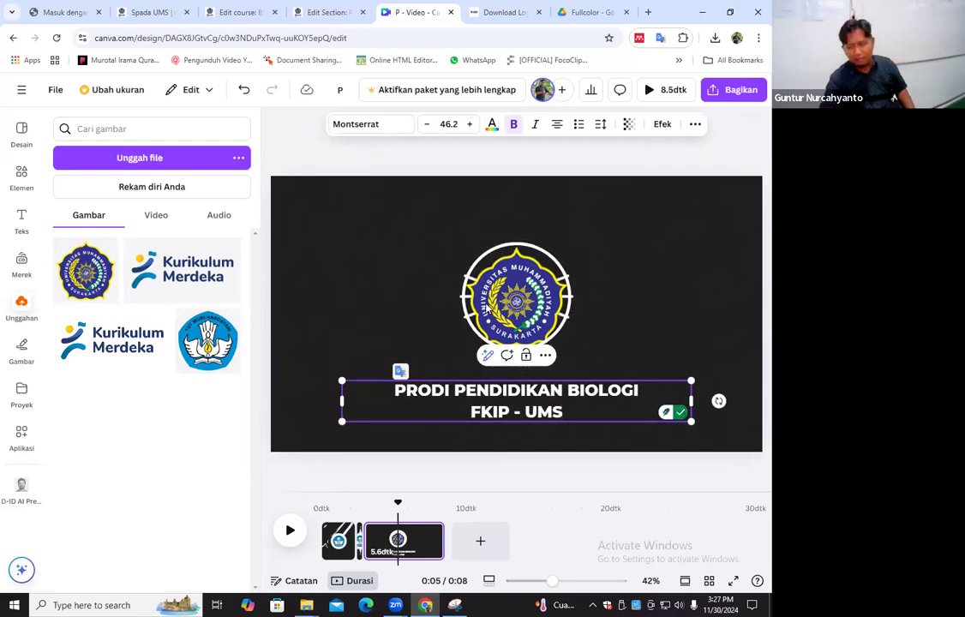
click(434, 432)
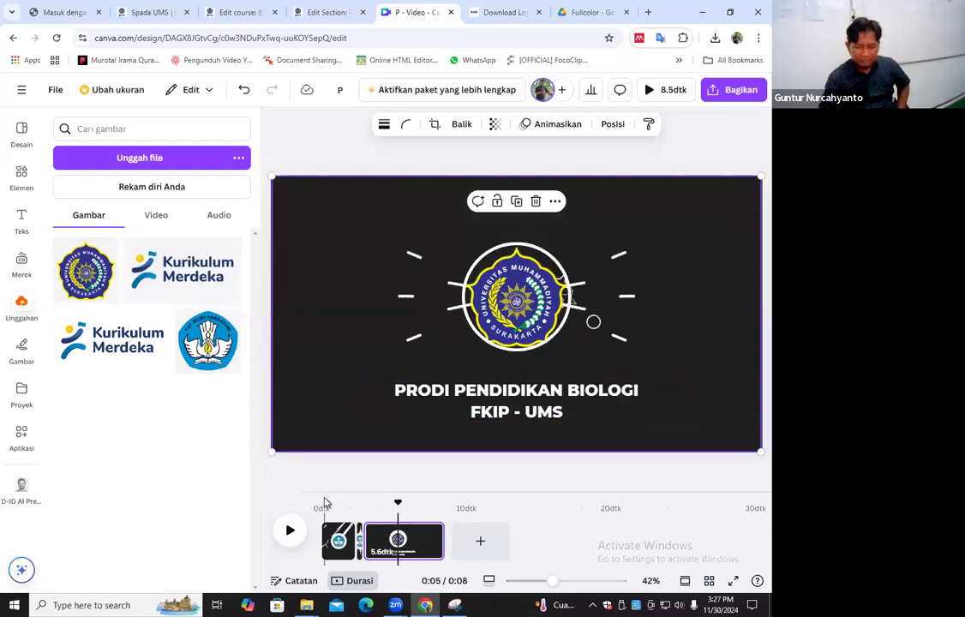
Play the whole video from the beginning to review the logo animations and the closing text
click(326, 529)
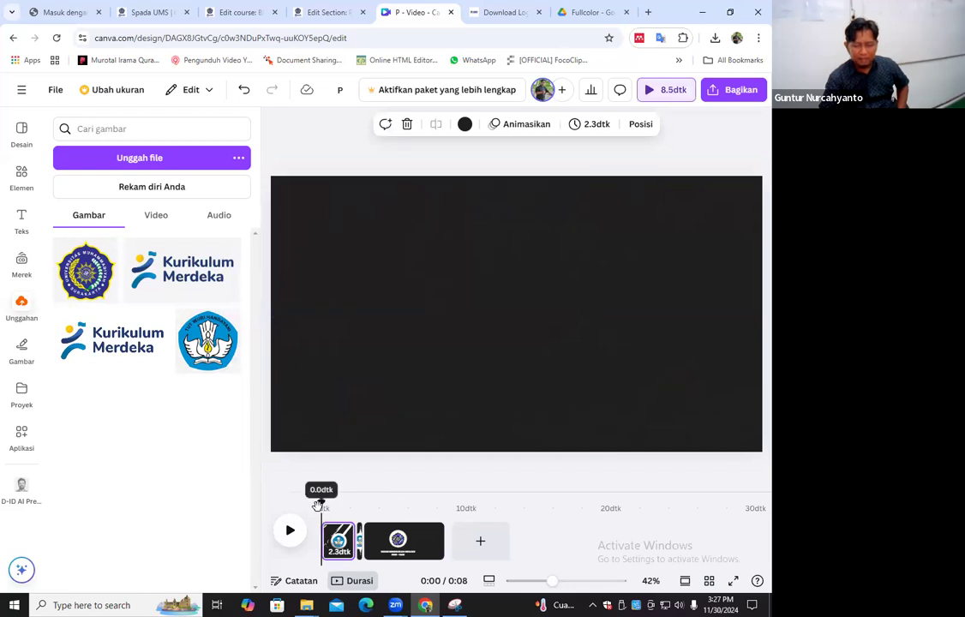
click(292, 535)
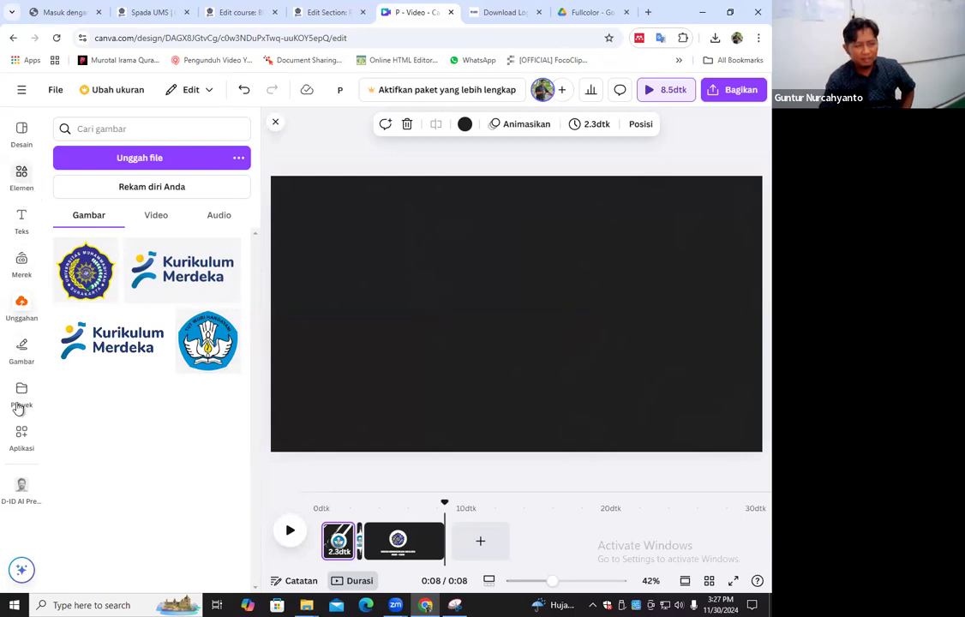
Search the Canva app library for AUDIO
click(21, 434)
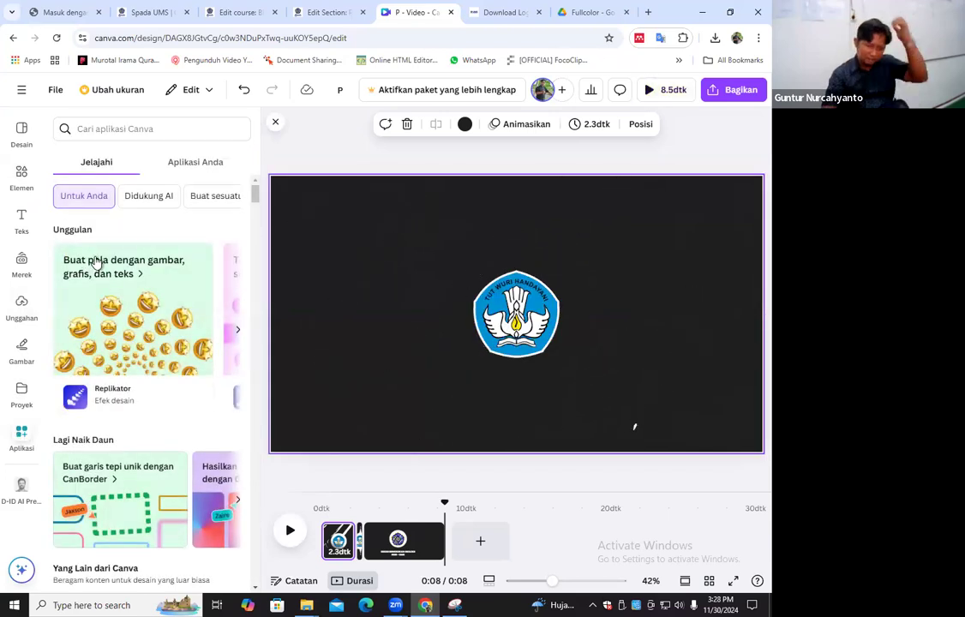
click(82, 130)
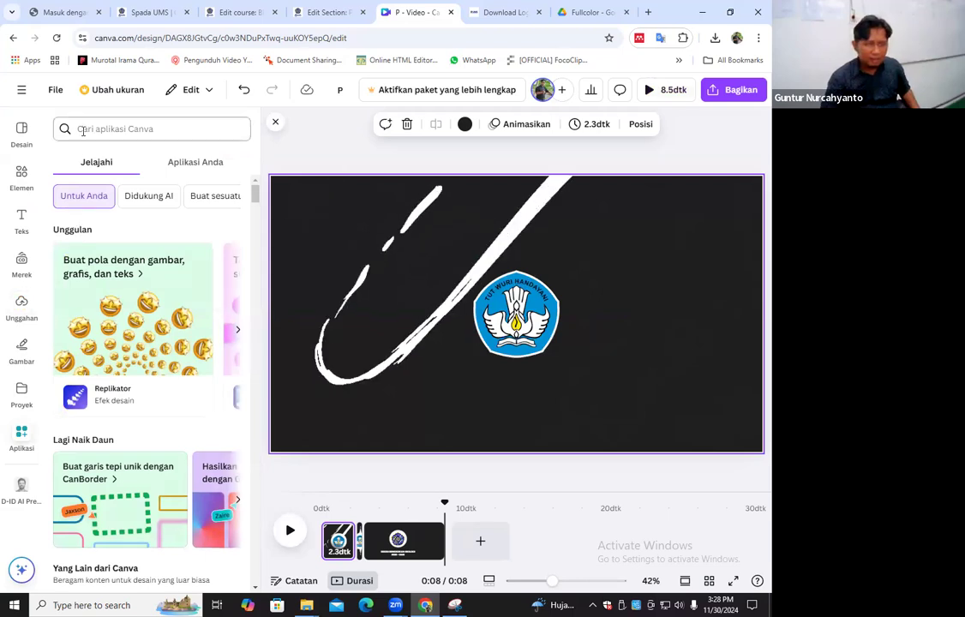
text(AuDIO)
key(Return)
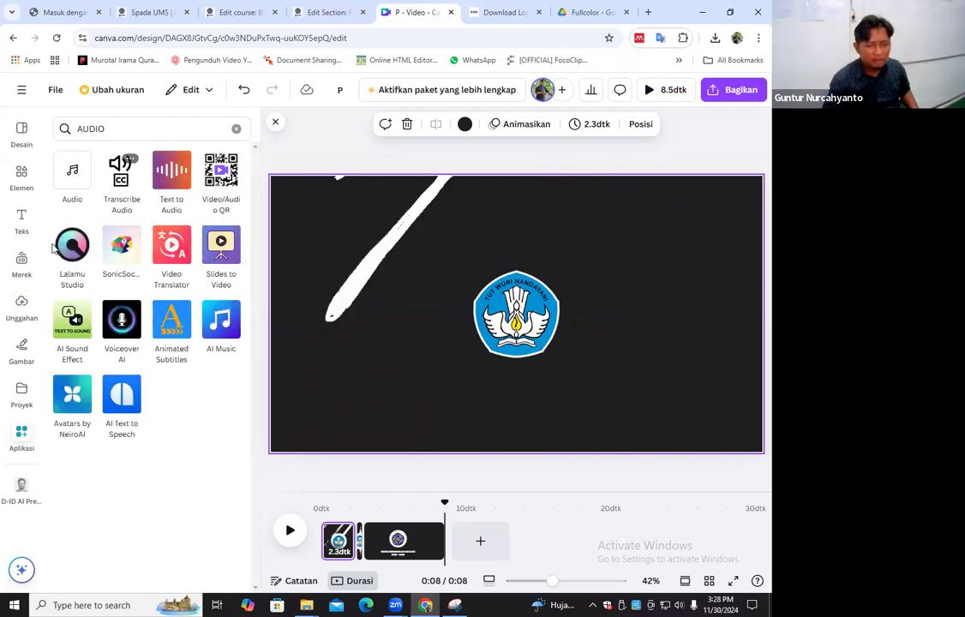
Change the app library search to MUSIK
click(115, 129)
drag(116, 129, 46, 140)
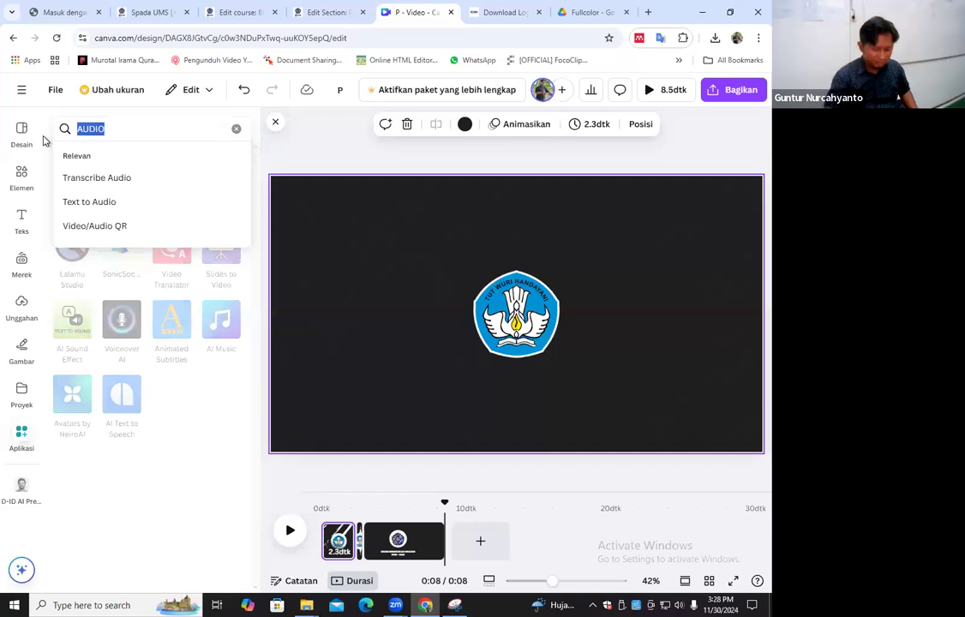
text(MUSIK)
key(Return)
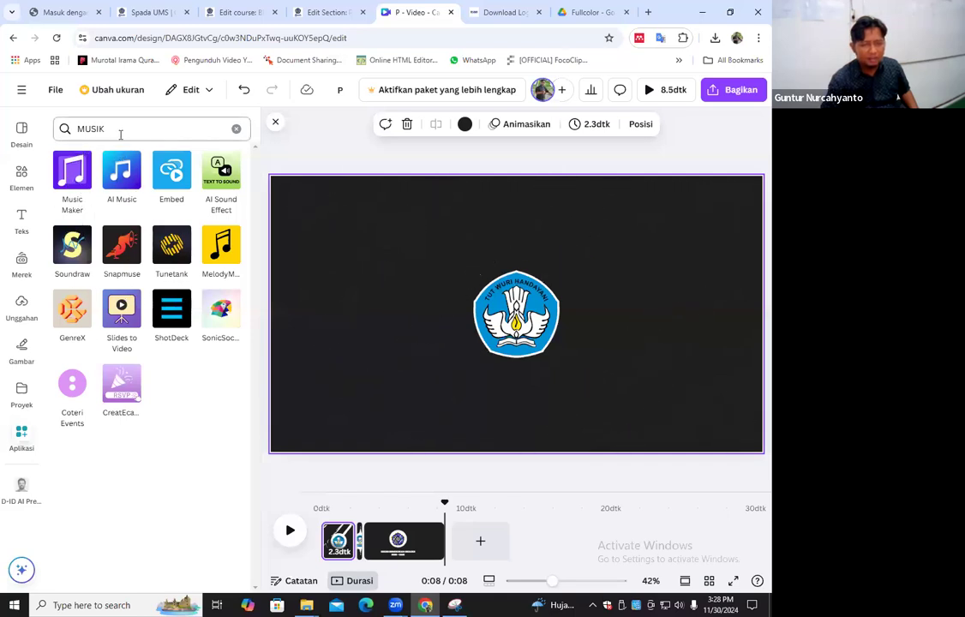
Browse the category suggestions in the elements library for an audio option
click(21, 174)
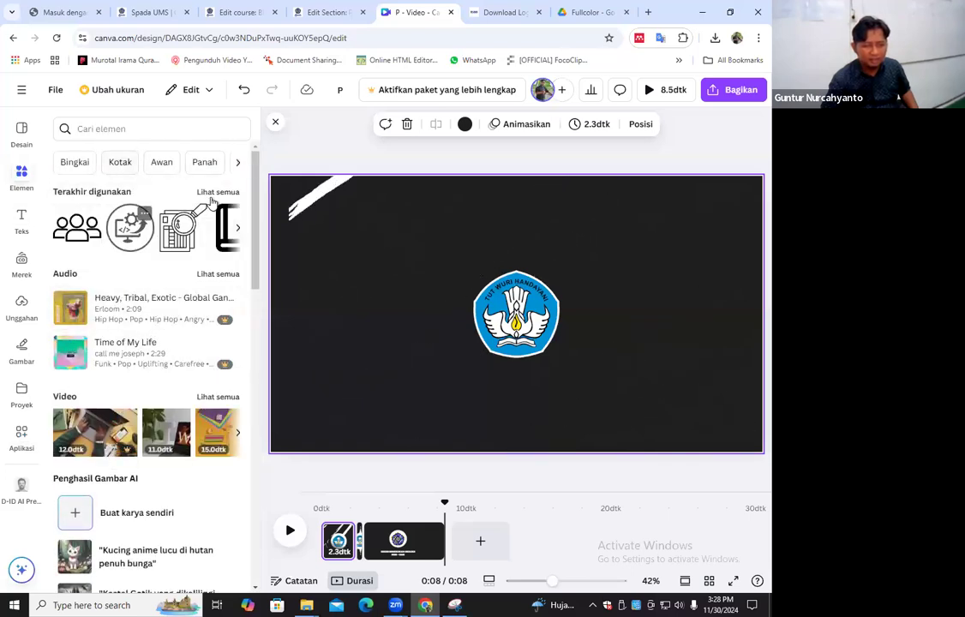
click(238, 164)
click(237, 164)
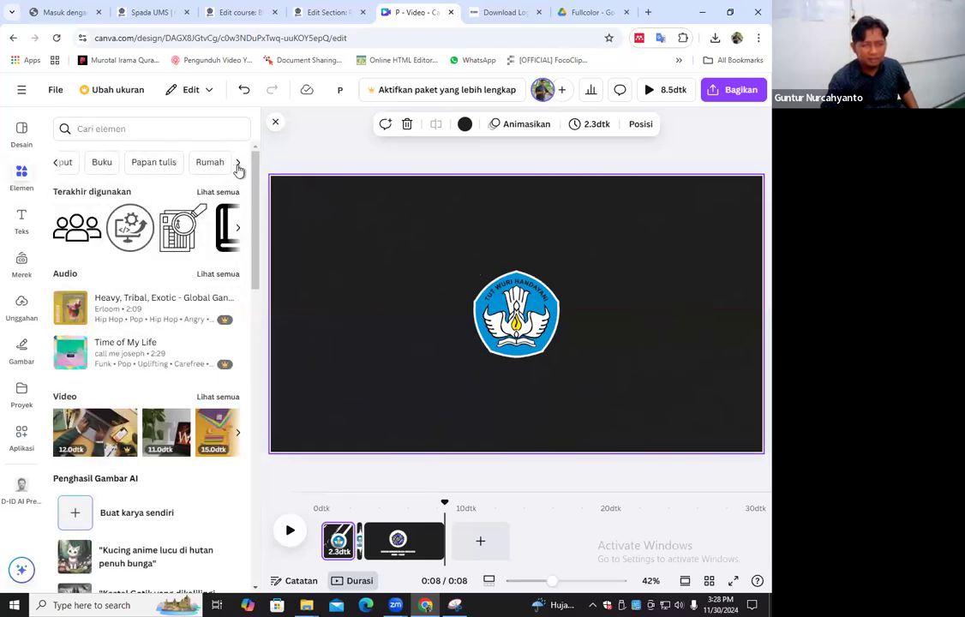
click(237, 164)
click(238, 164)
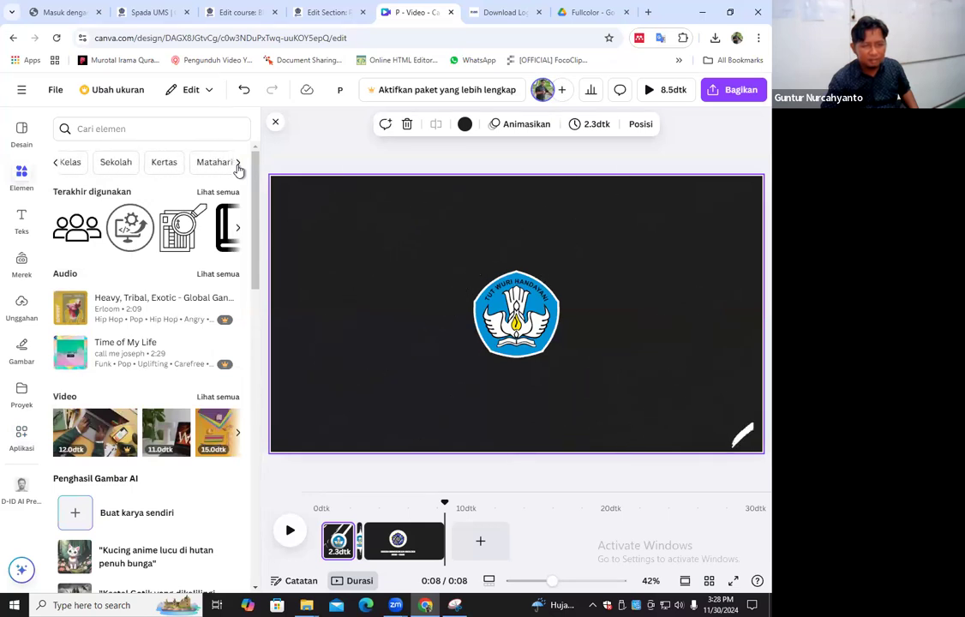
click(238, 163)
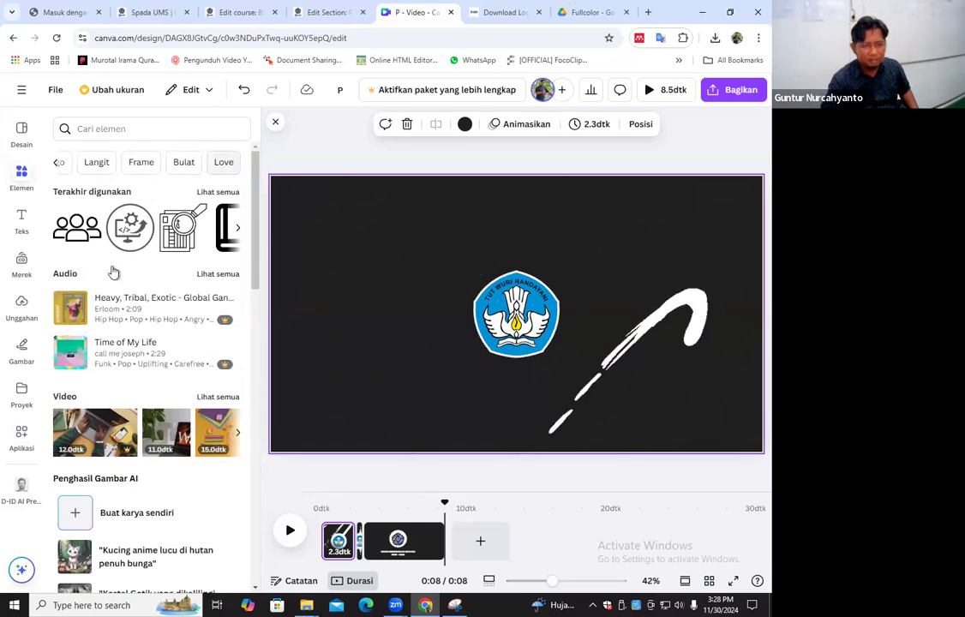
Search the app library for AUDIO and open the Audio app
click(22, 437)
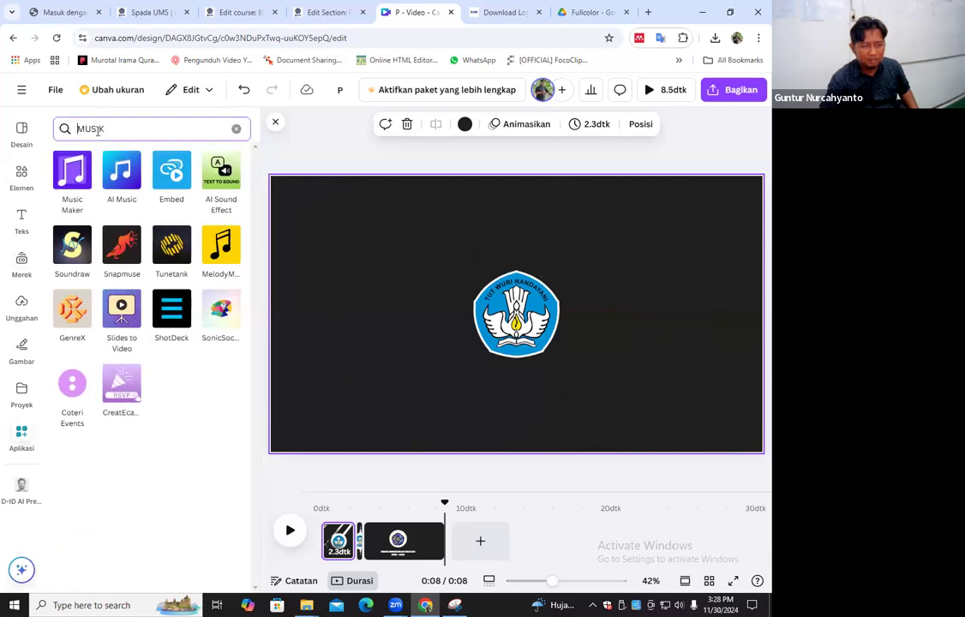
drag(113, 133, 72, 132)
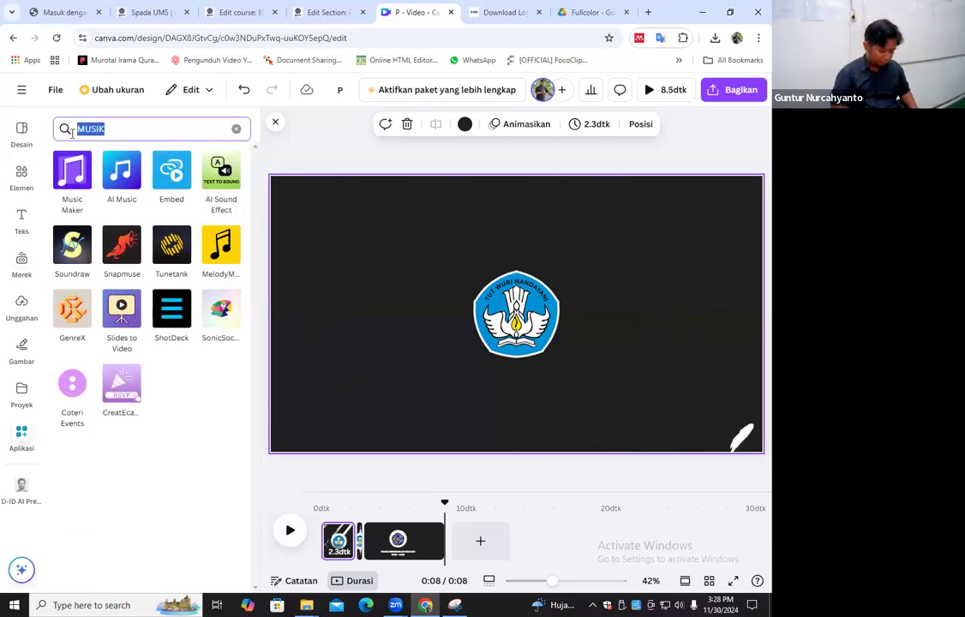
text(AUDIO)
key(Return)
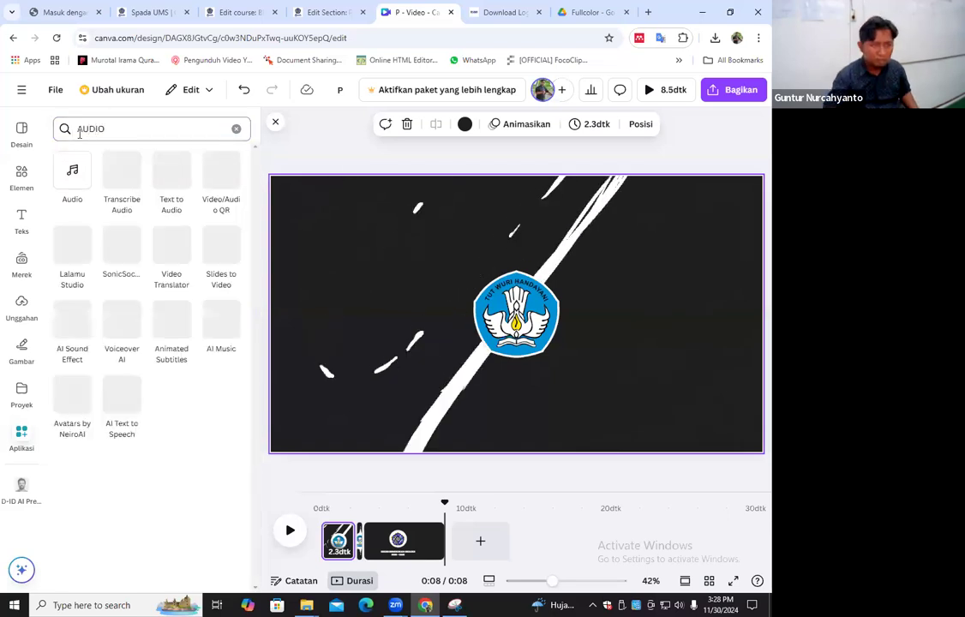
click(72, 175)
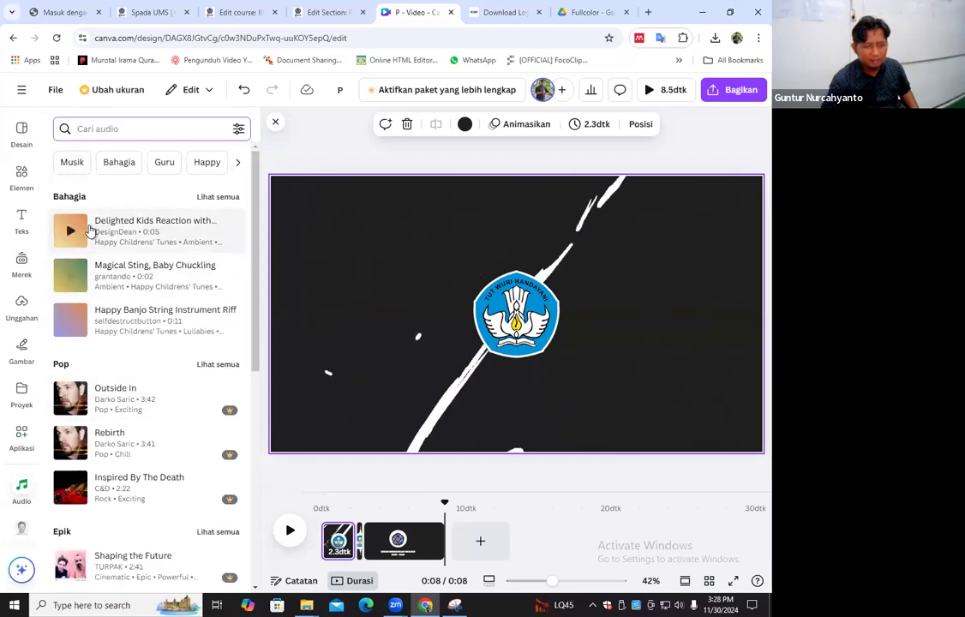
Search the audio library for INTRO and dismiss the team upgrade offer
click(108, 135)
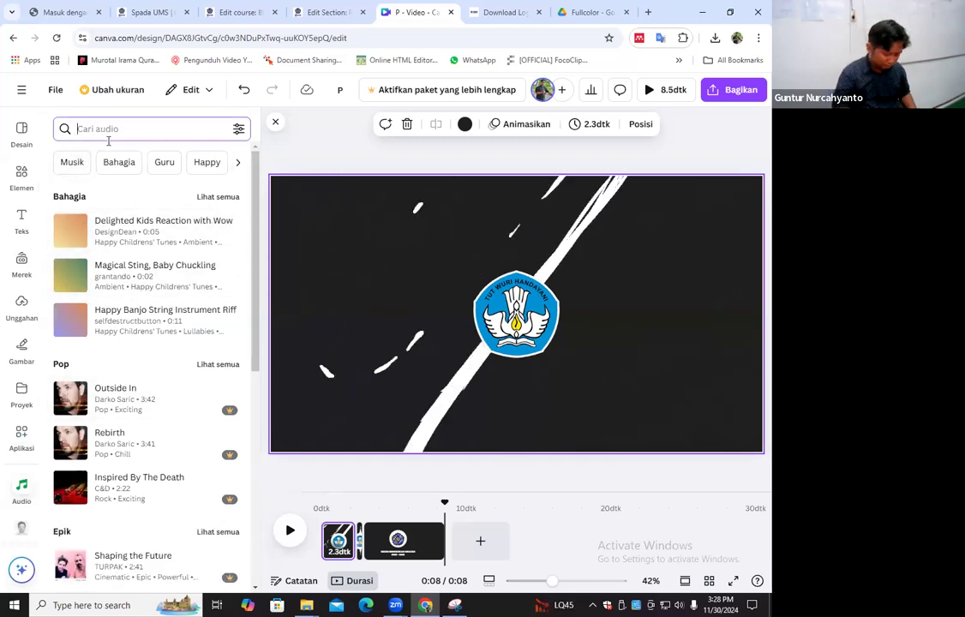
text(INTRO)
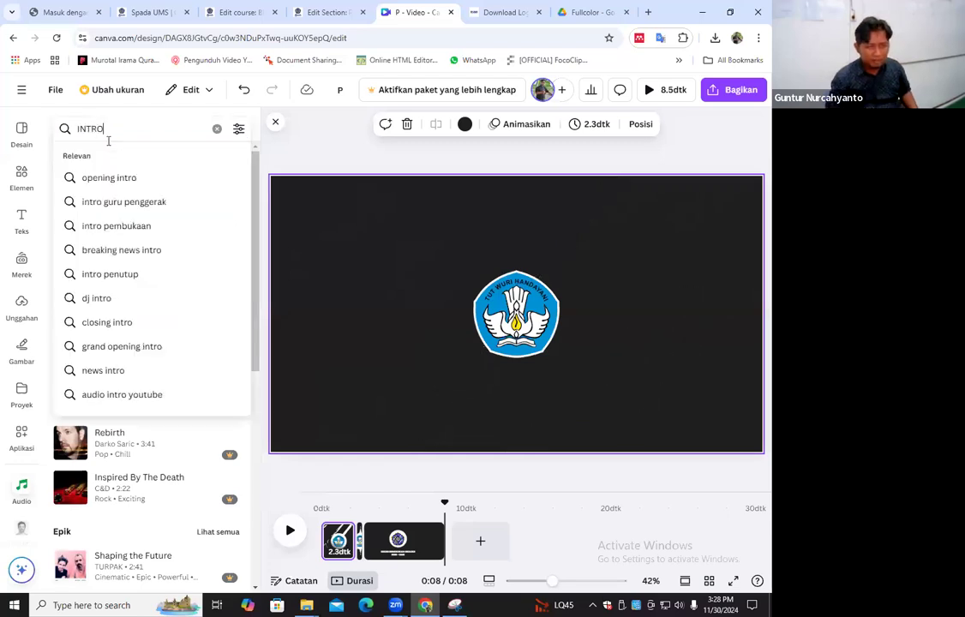
key(Return)
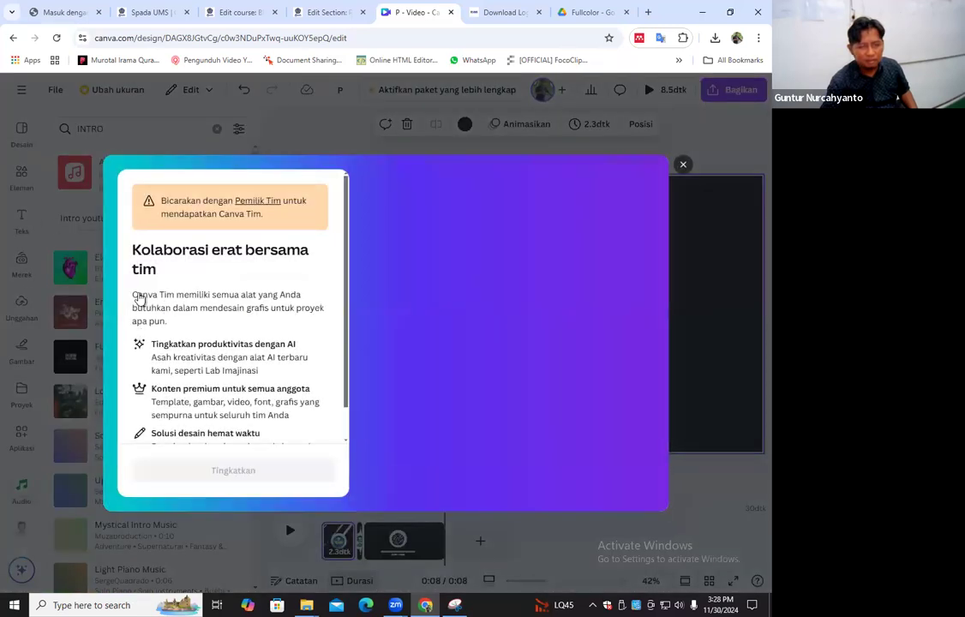
key(Escape)
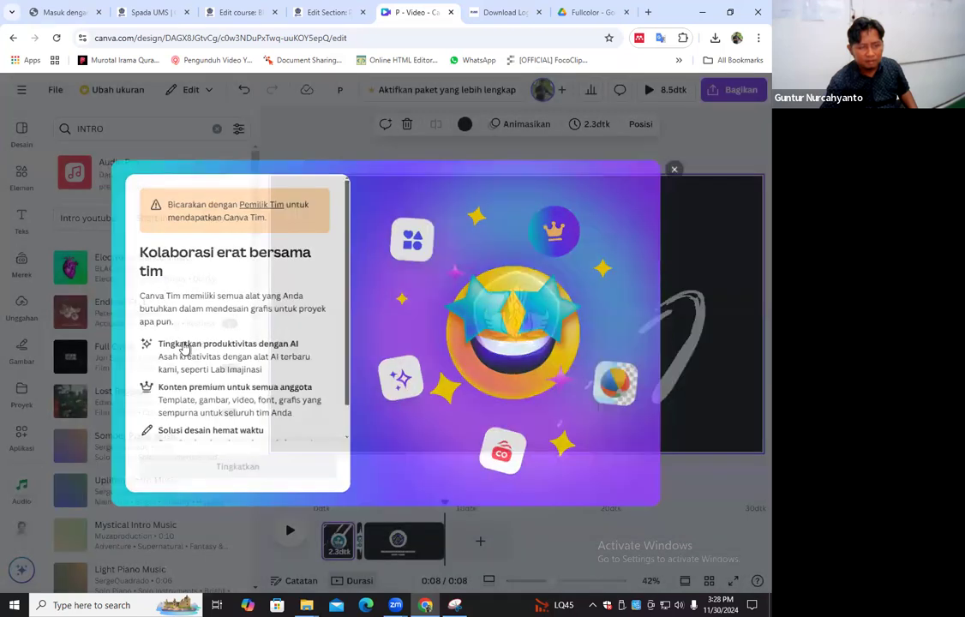
Preview the intro tracks Somber Piano Music, Uplifting Intro Music, Light Piano Music, Light and Dreamy Intro and Positive Orchestral Intro
scroll(72, 396, down, 1)
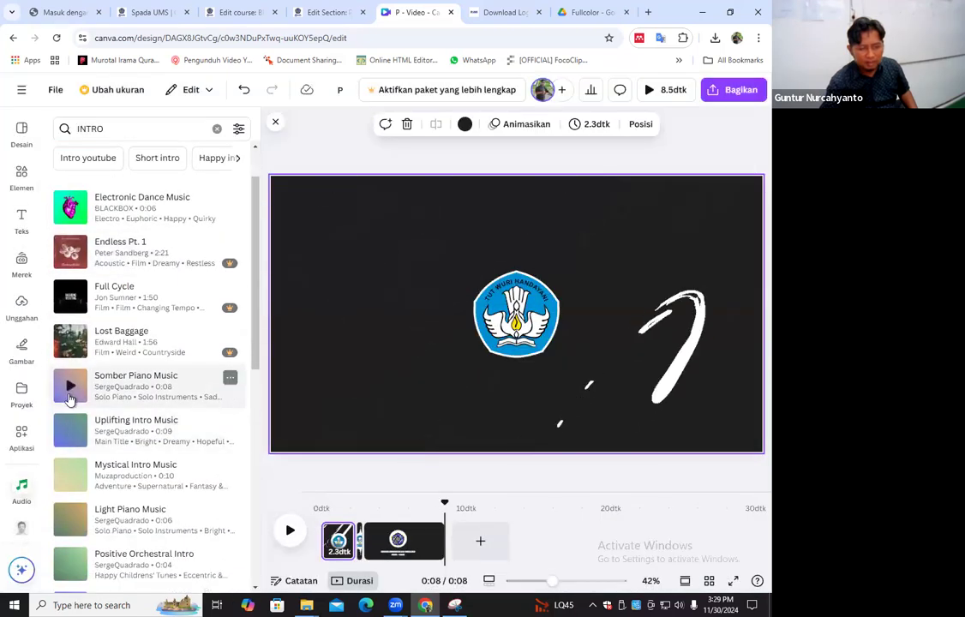
click(71, 390)
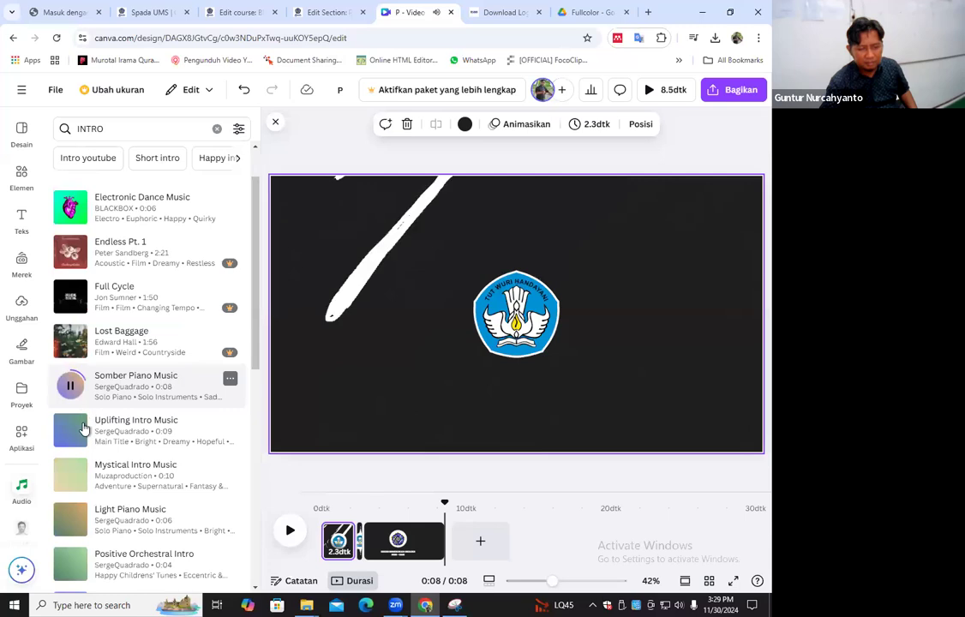
click(79, 429)
scroll(77, 412, down, 1)
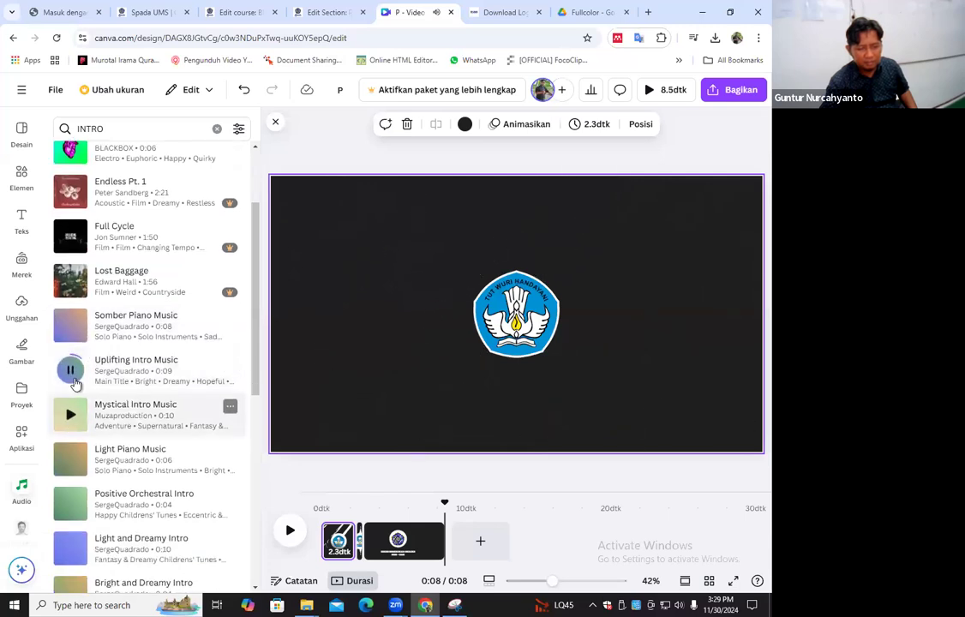
click(72, 462)
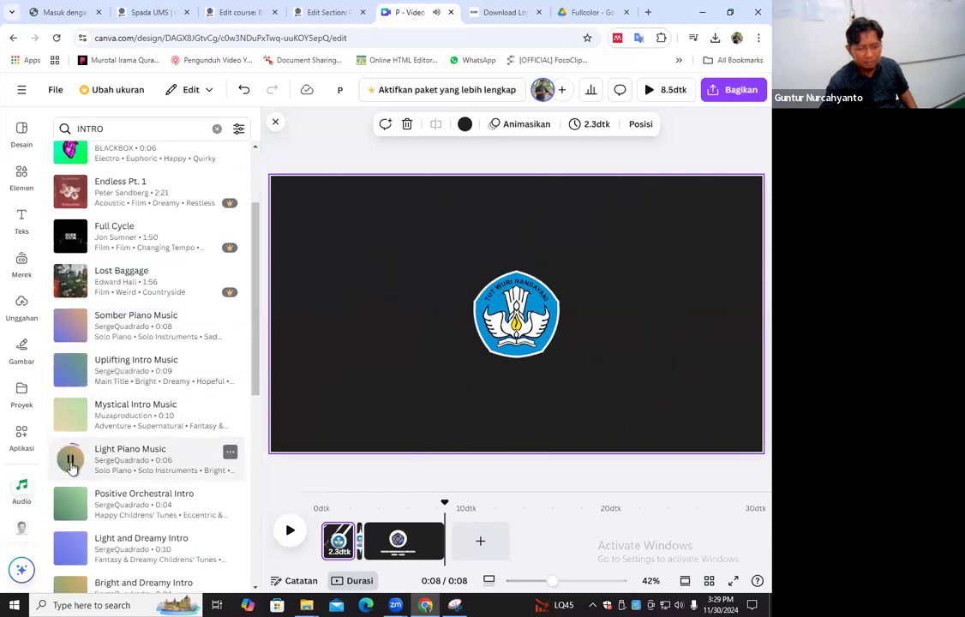
click(81, 502)
scroll(72, 490, down, 2)
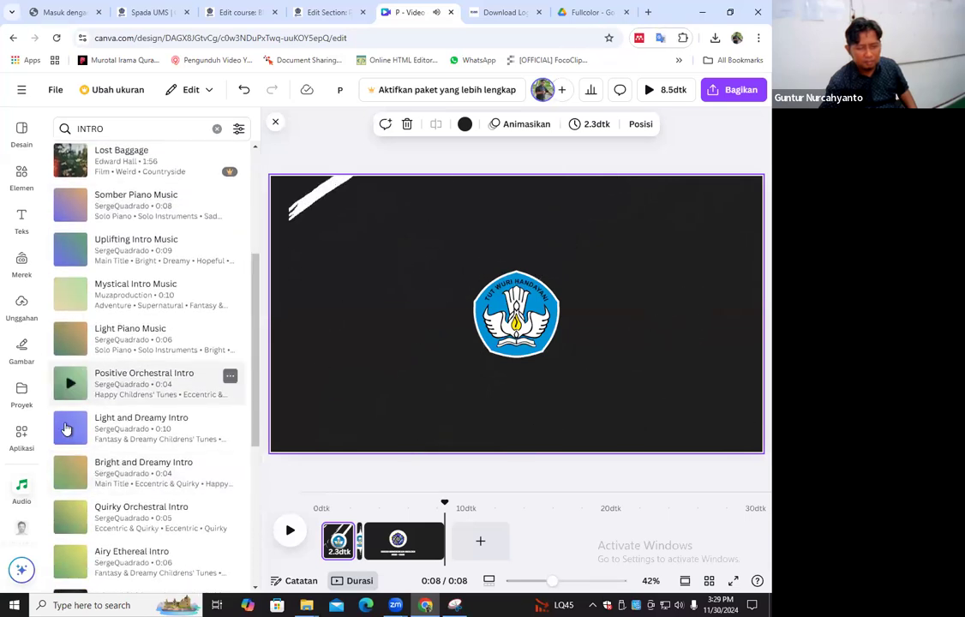
click(67, 429)
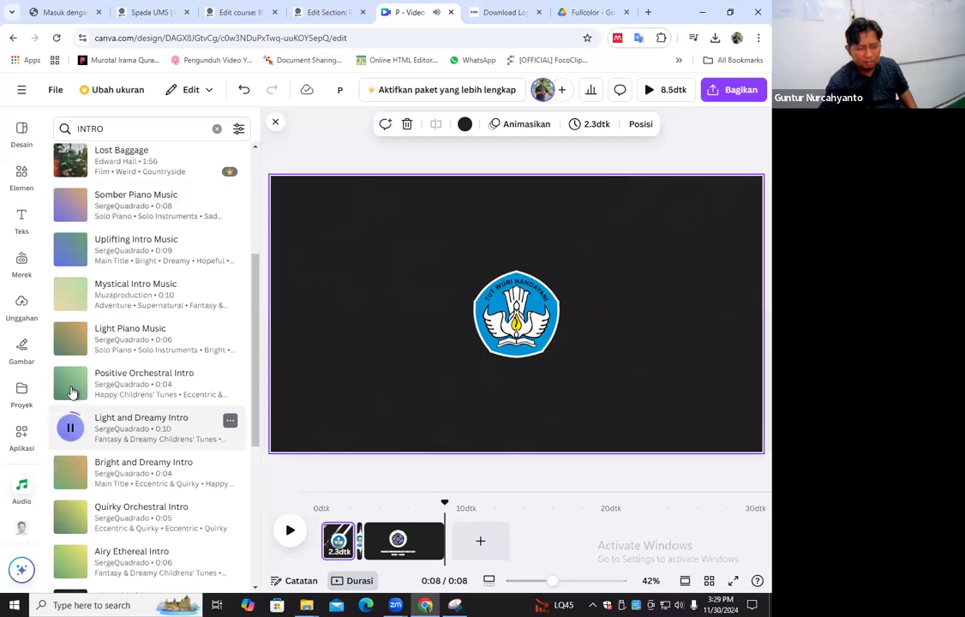
click(71, 387)
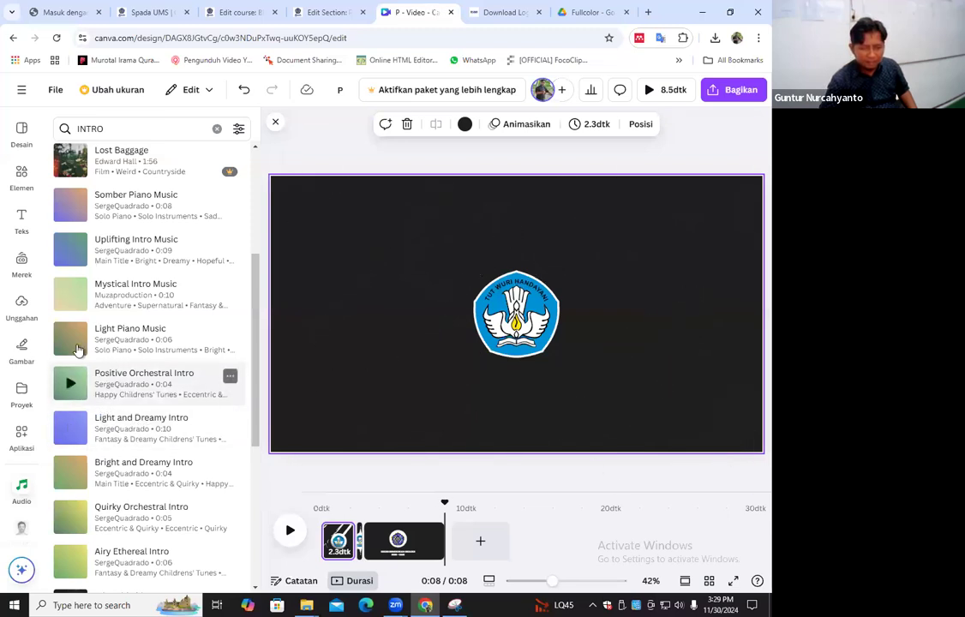
click(72, 385)
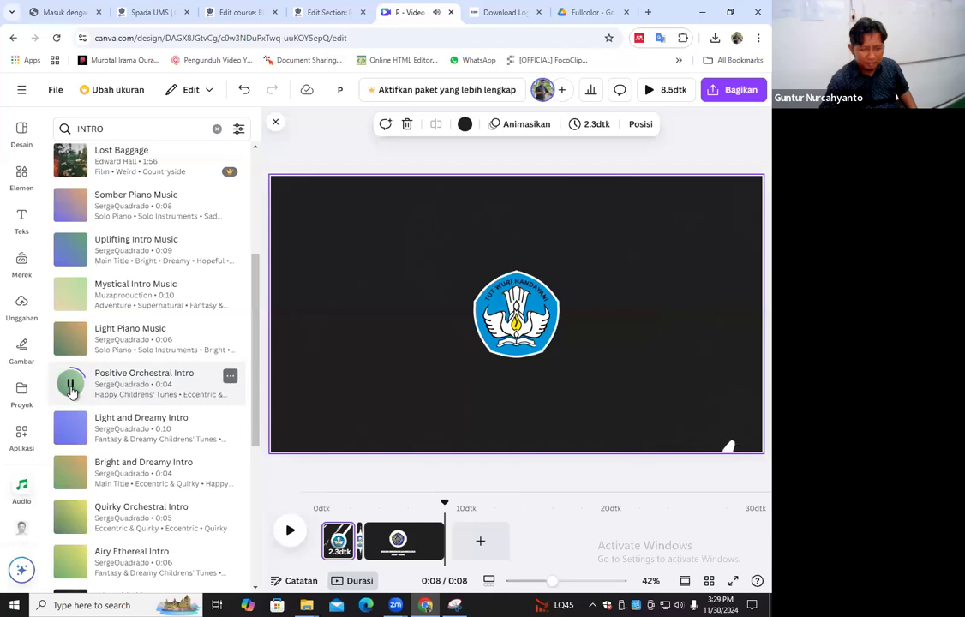
click(72, 391)
Add the Positive Orchestral Intro track to the video timeline
drag(155, 402, 433, 505)
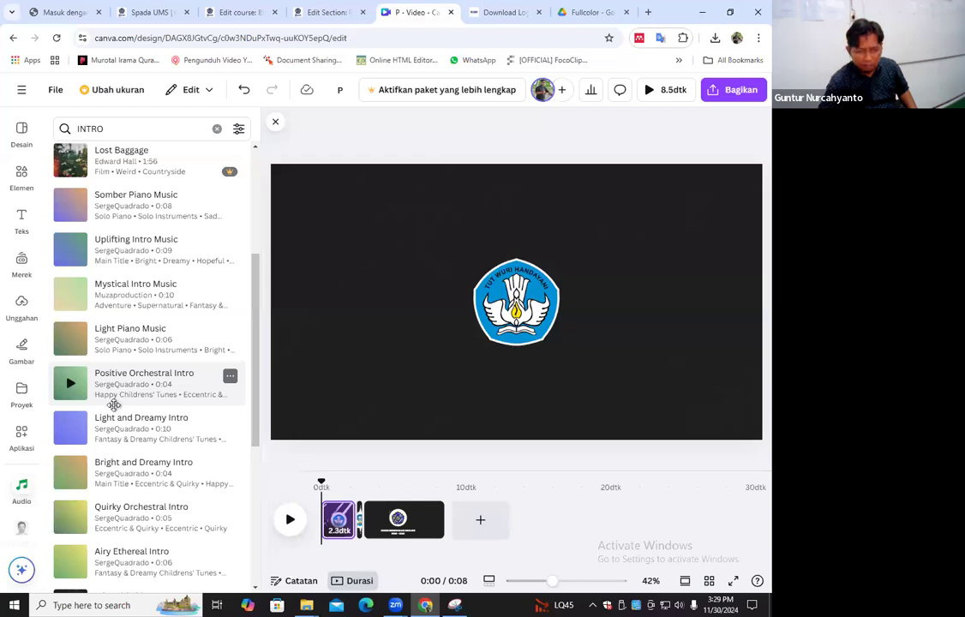
drag(135, 384, 390, 571)
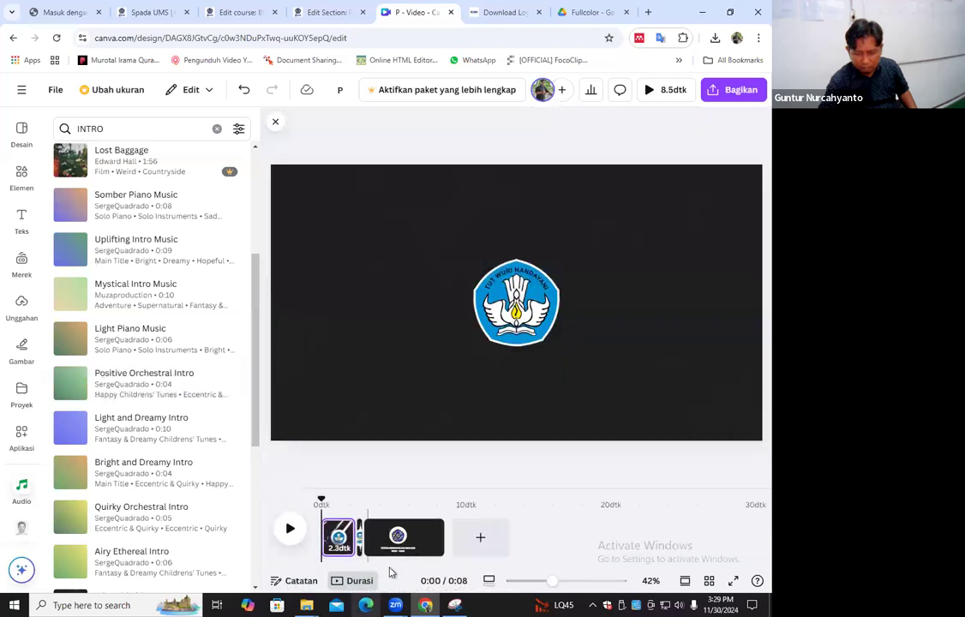
click(292, 532)
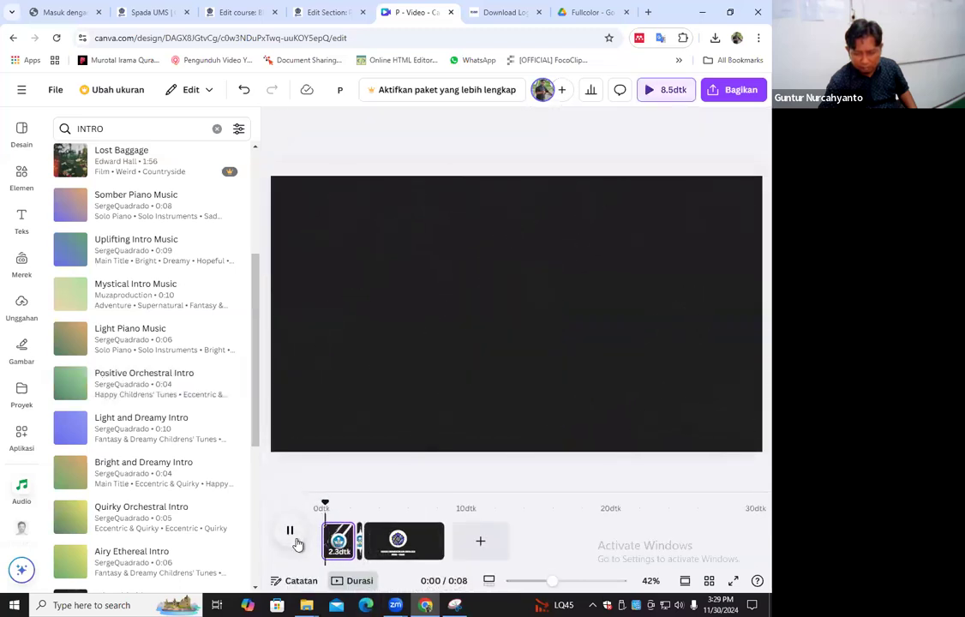
click(294, 532)
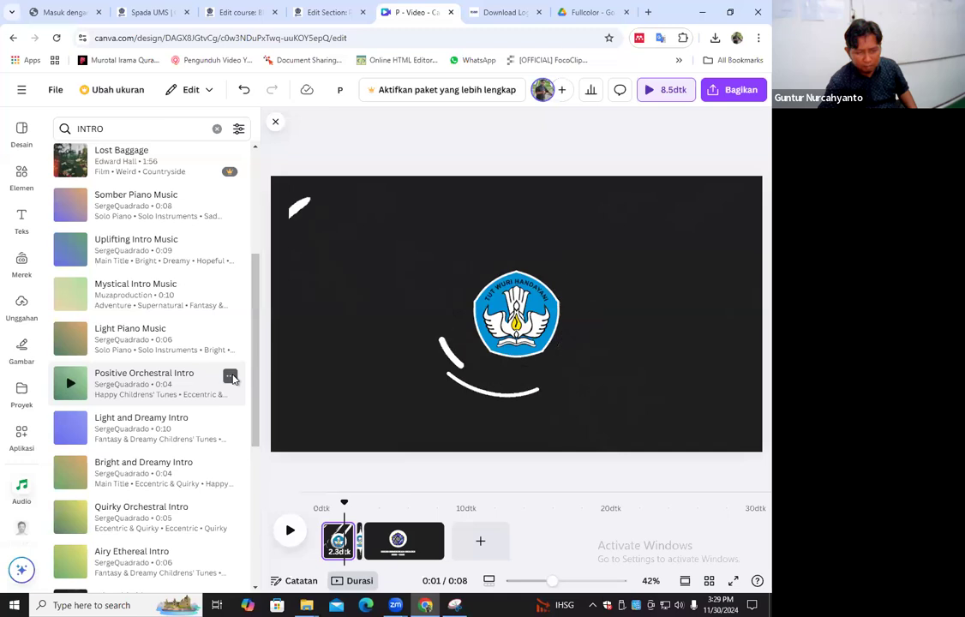
click(230, 378)
click(137, 388)
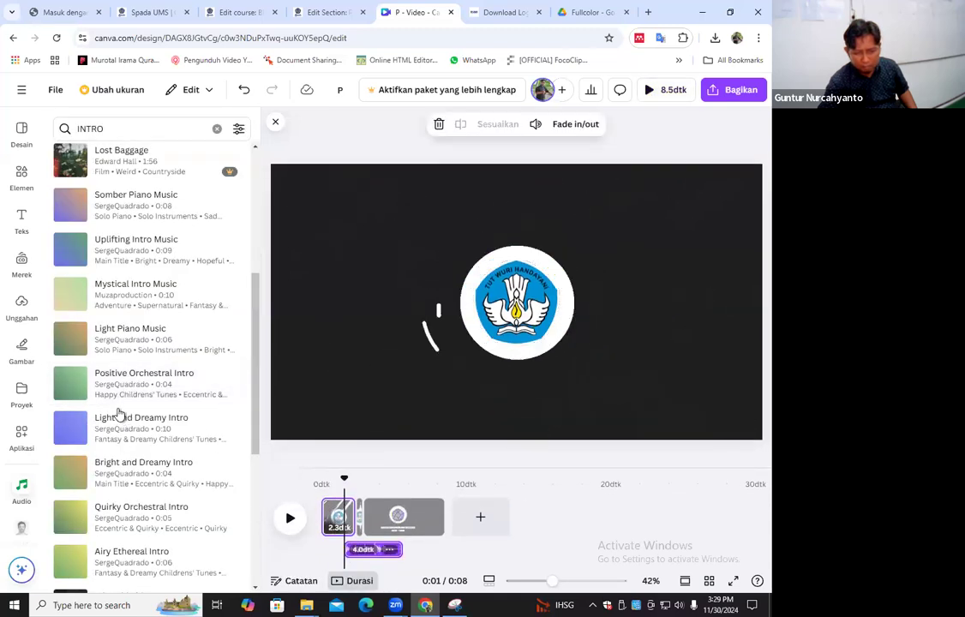
Move the Positive Orchestral Intro clip to the very start of the timeline
drag(377, 551, 356, 559)
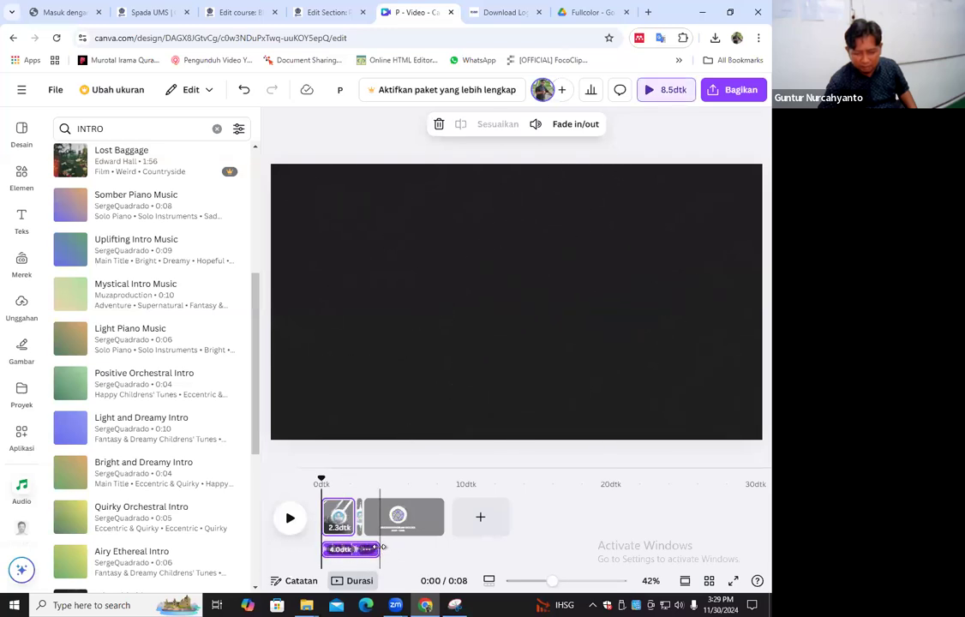
drag(422, 551, 430, 552)
click(418, 550)
click(347, 559)
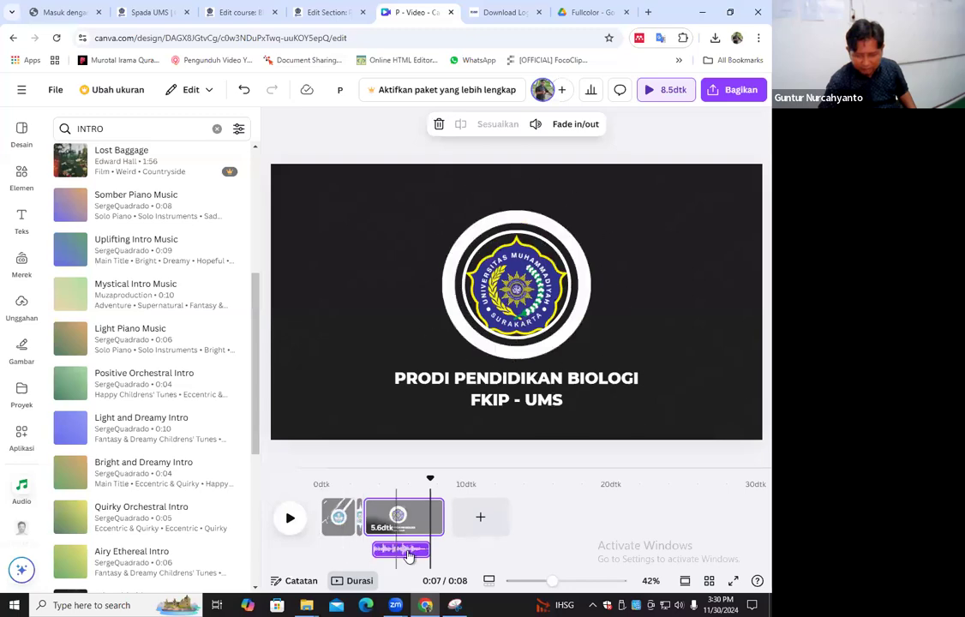
click(412, 550)
click(401, 555)
drag(370, 549, 319, 550)
Shorten the closing UMS logo page to 1.2 seconds to match the music's end, and play the video
drag(439, 516, 381, 519)
click(280, 525)
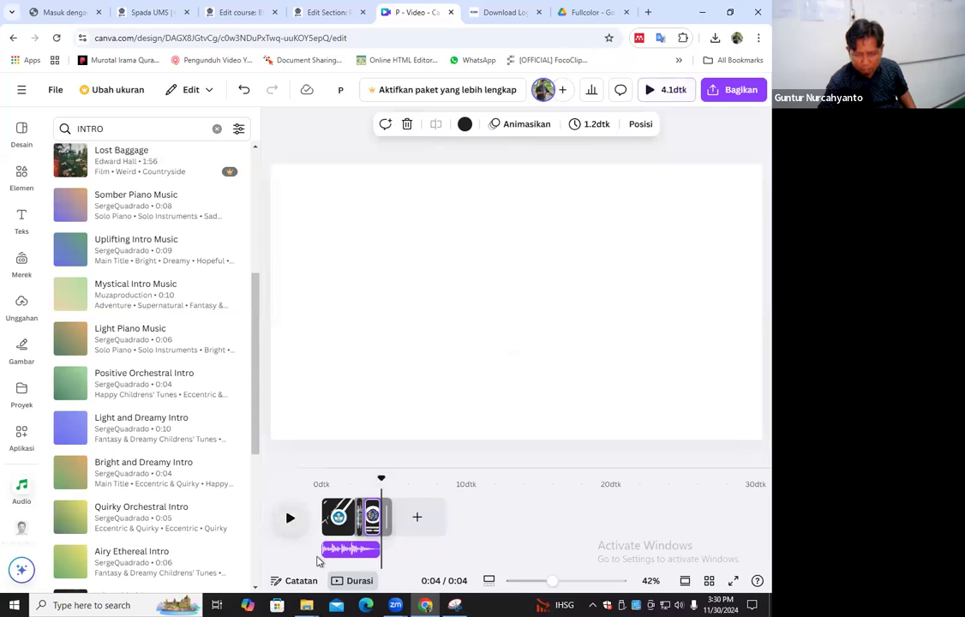
click(280, 526)
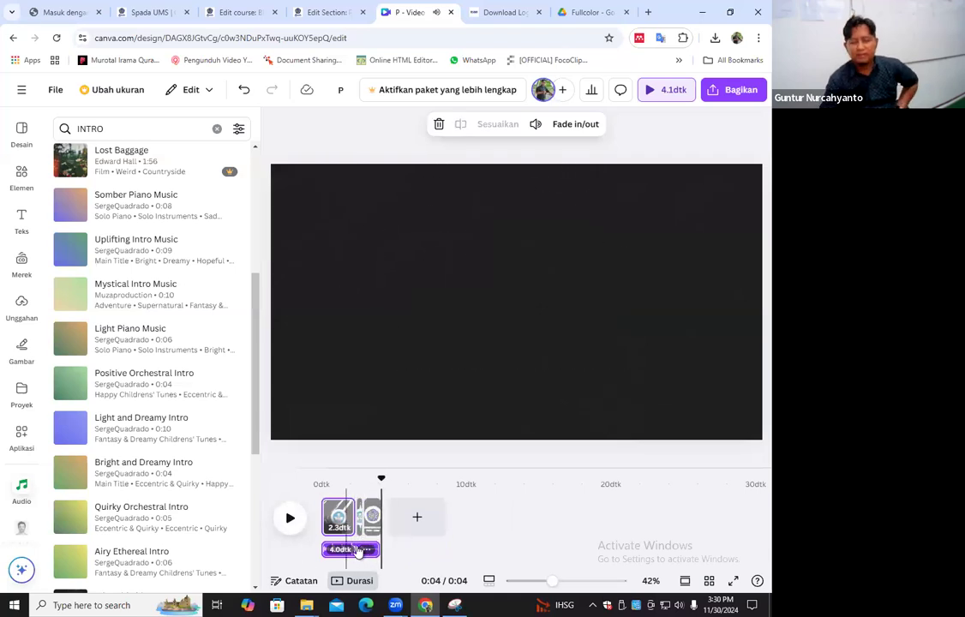
Try Beat Sync (Birama Selaras) on the audio track and replay the video with its music
right_click(366, 551)
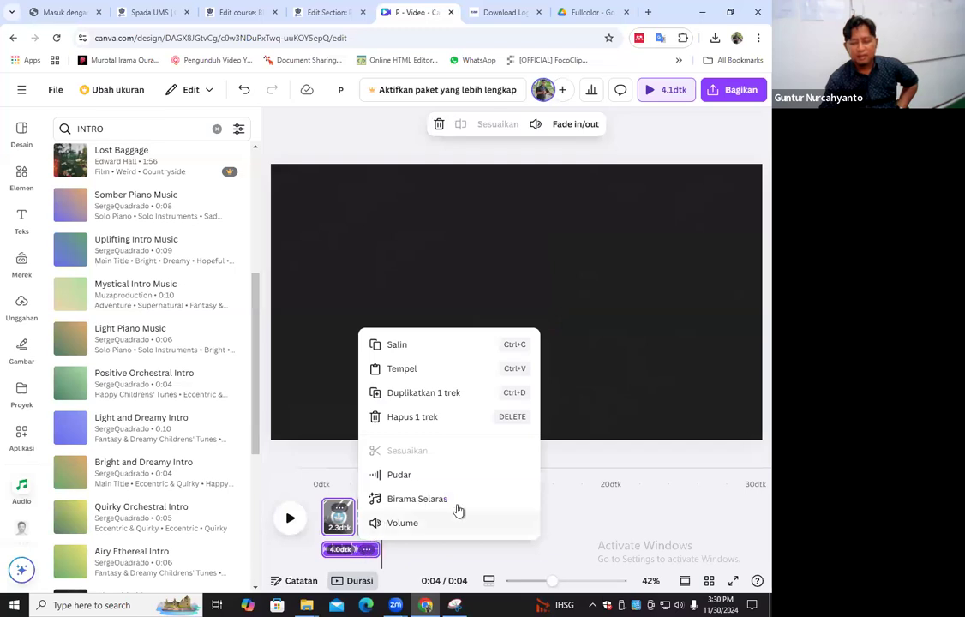
click(424, 499)
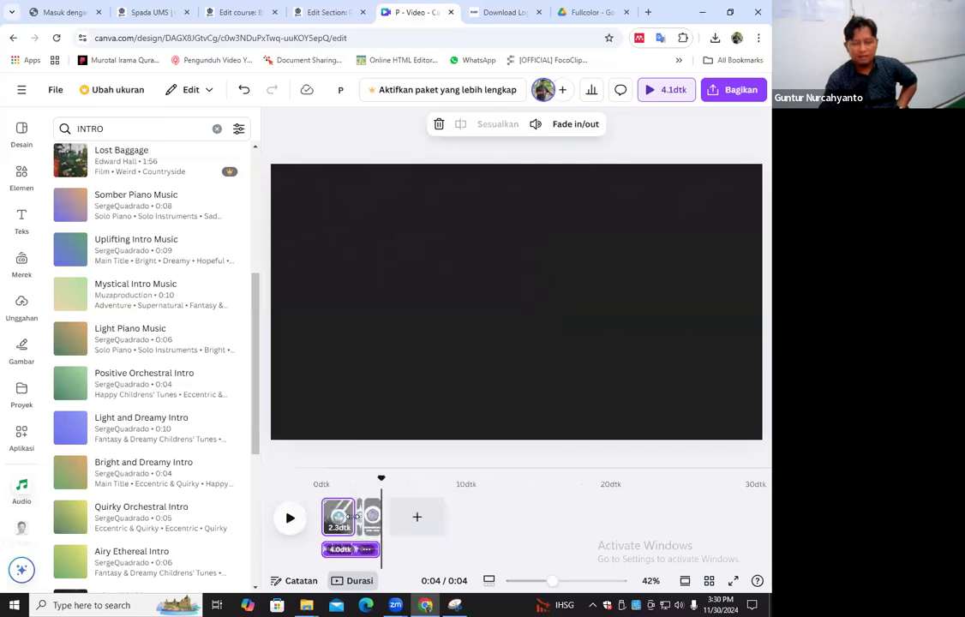
click(290, 518)
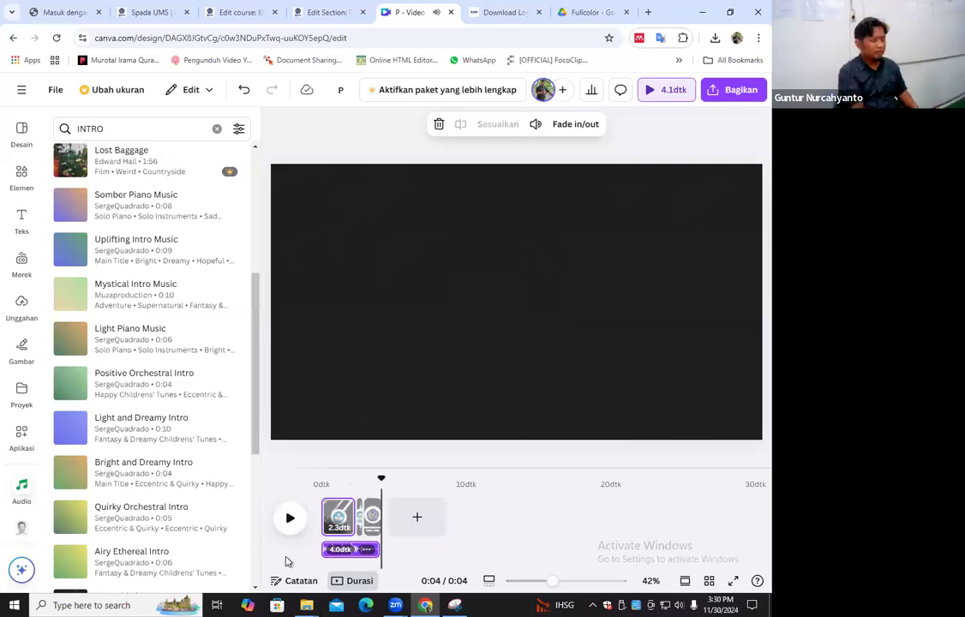
click(380, 498)
click(291, 518)
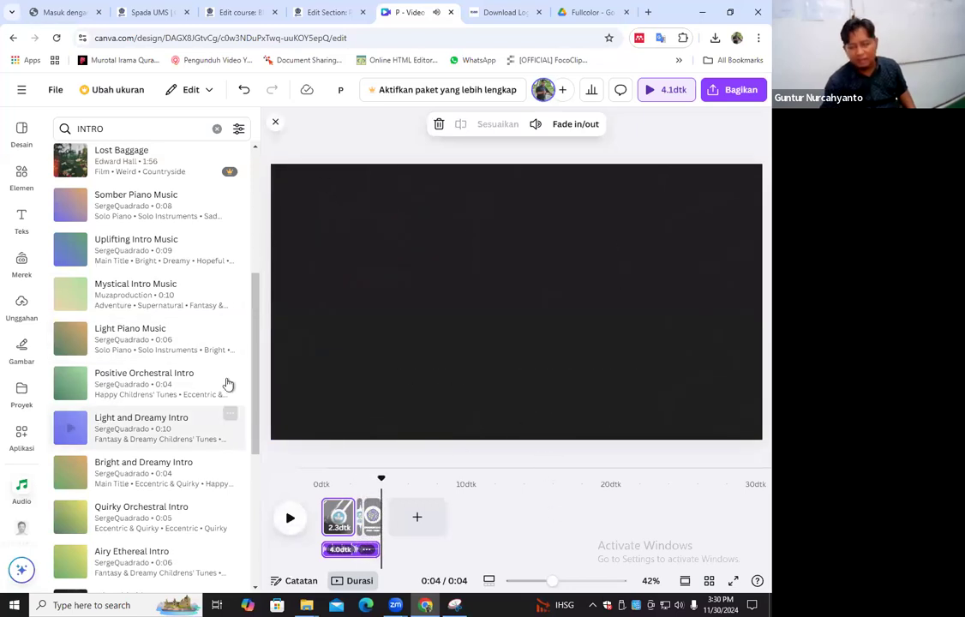
Download all three pages of the design as an MP4 video and show the downloaded file in its folder
click(724, 91)
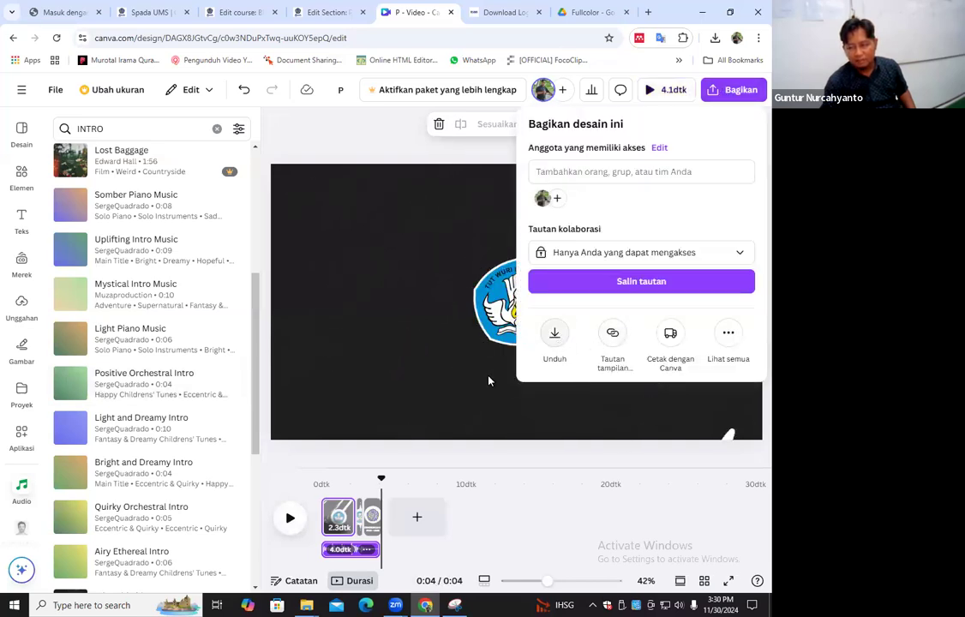
click(554, 336)
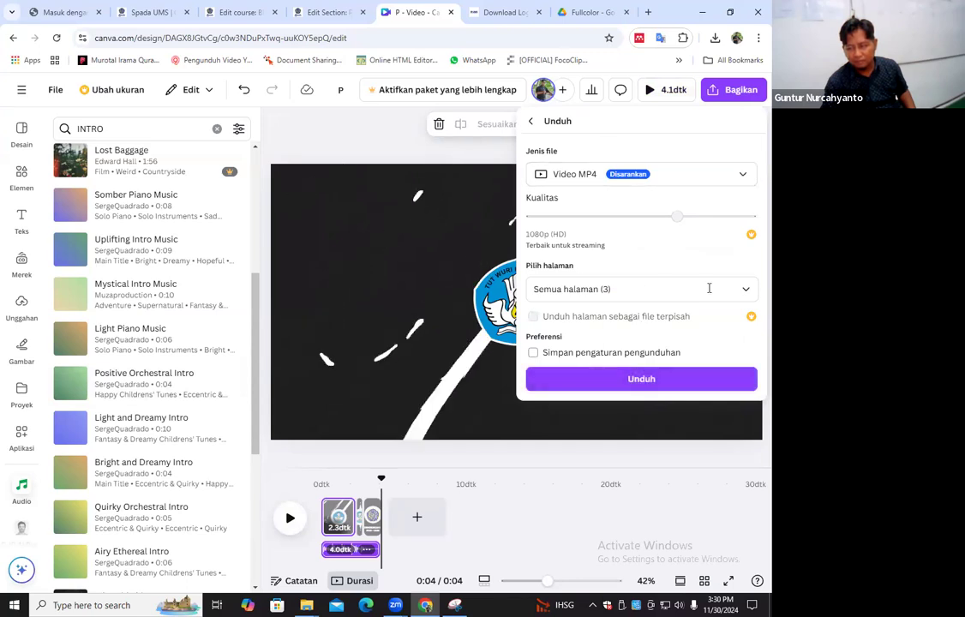
click(745, 291)
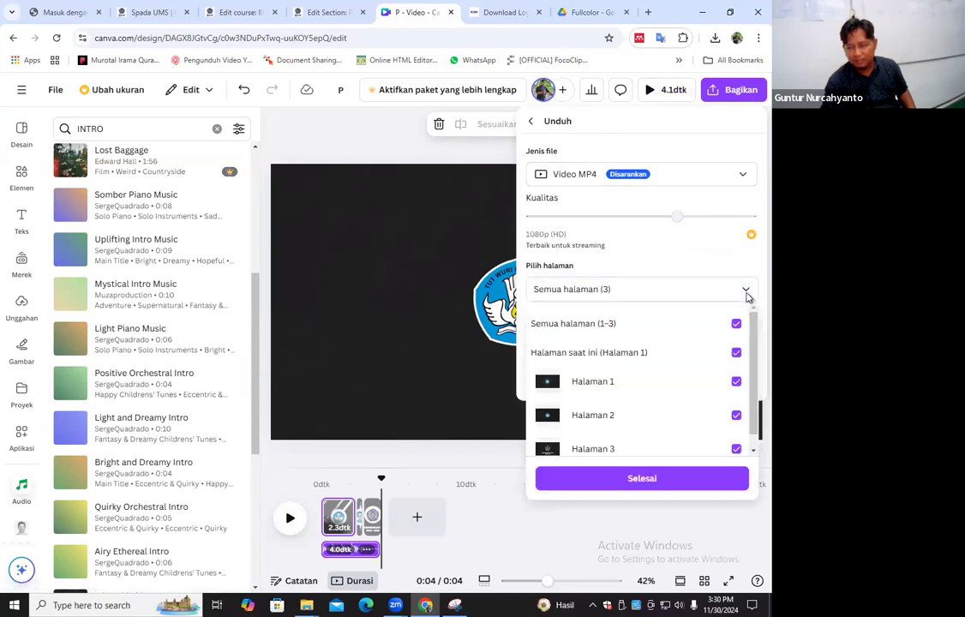
click(741, 267)
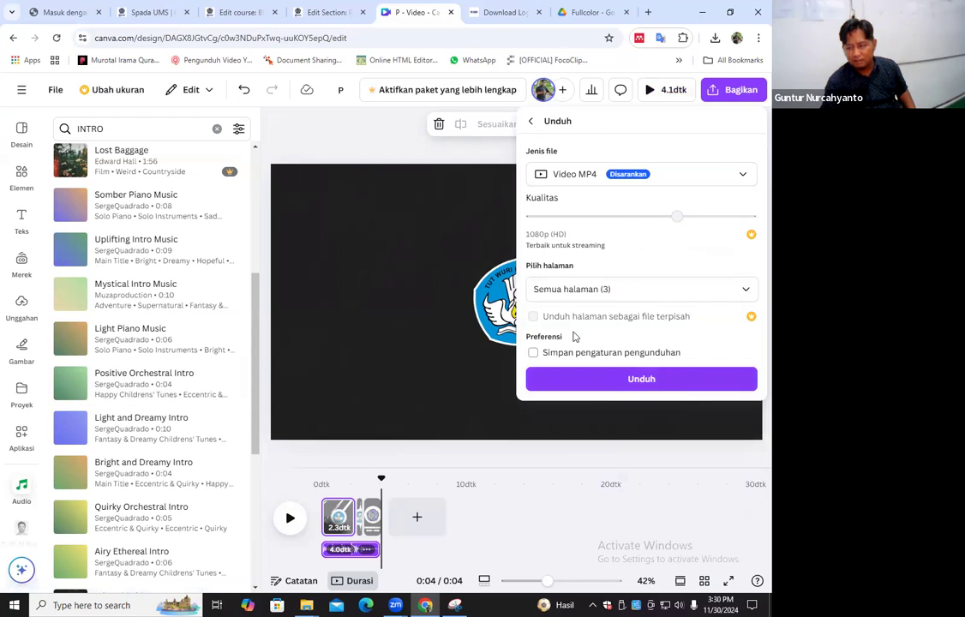
click(650, 383)
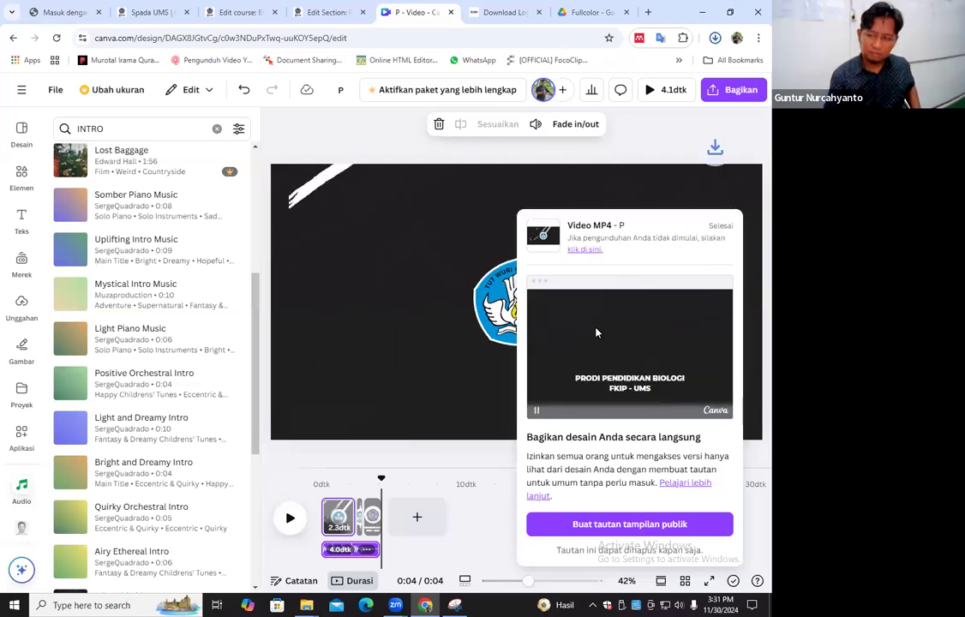
click(687, 67)
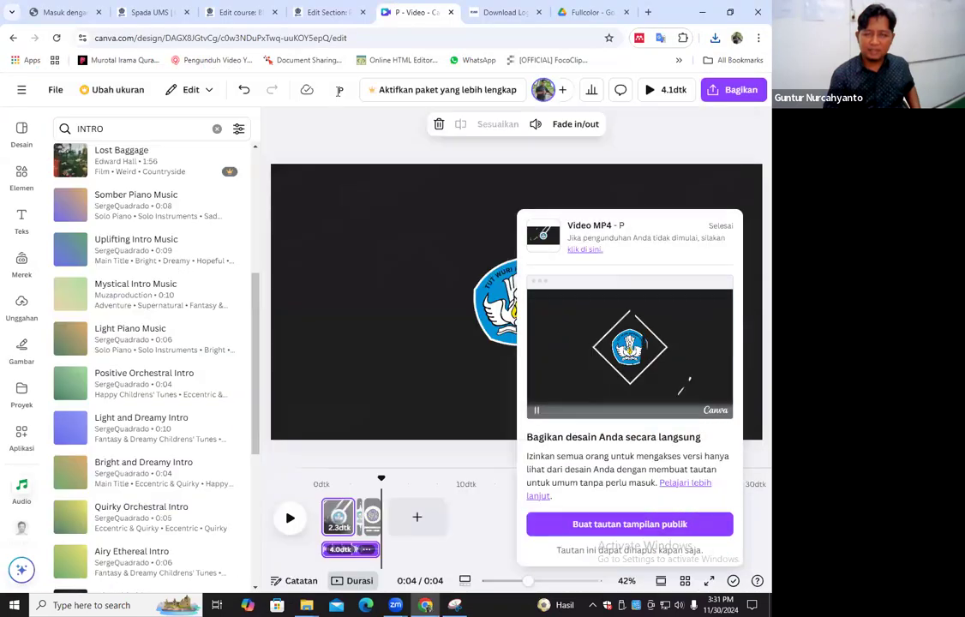
Retitle the design VIDEO INTRO followed by the creator's first name
click(344, 90)
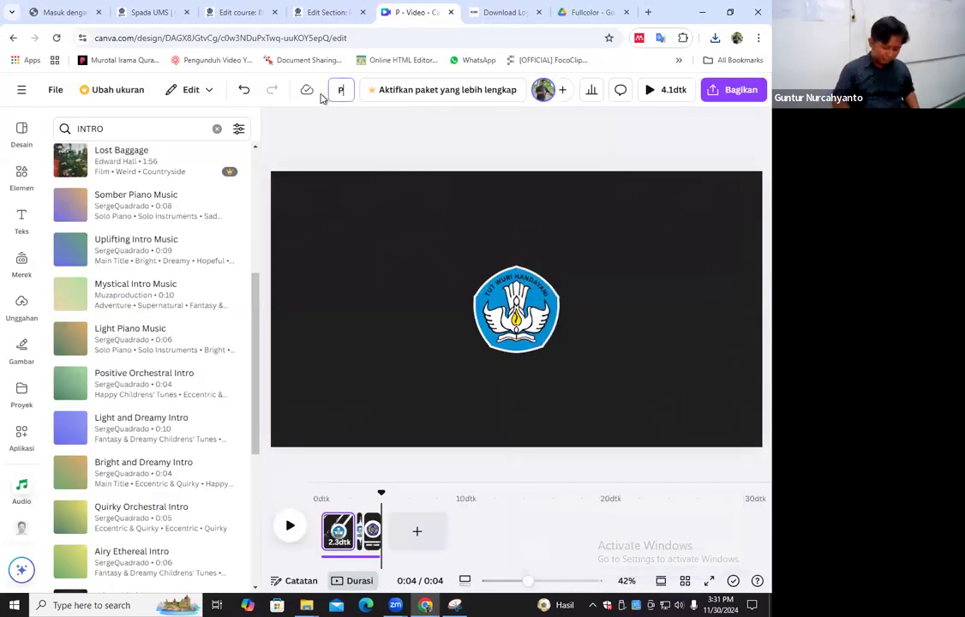
text(V)
text(IDEO INTRO)
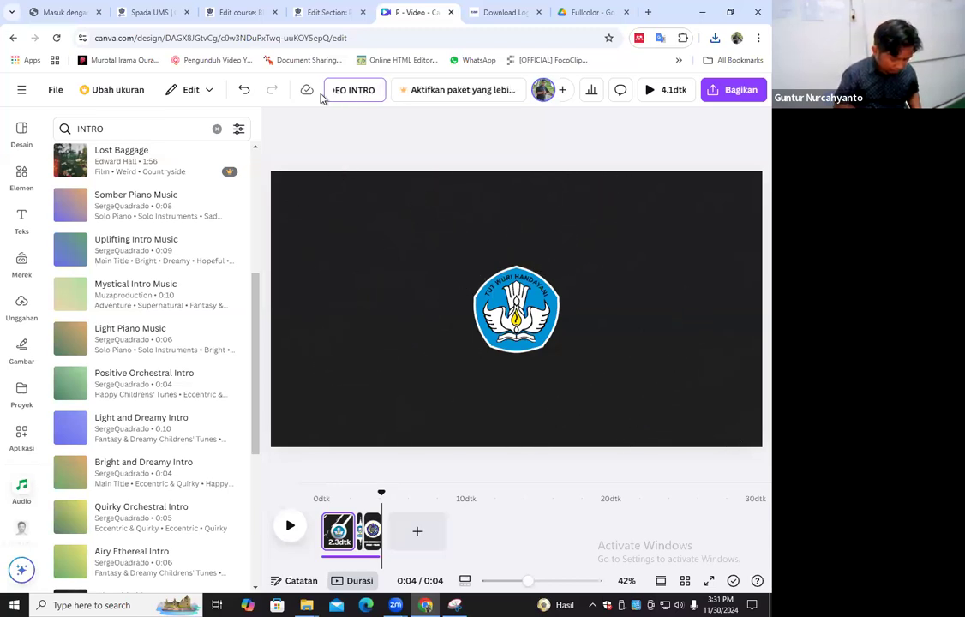
text(GUNTUR)
key(Return)
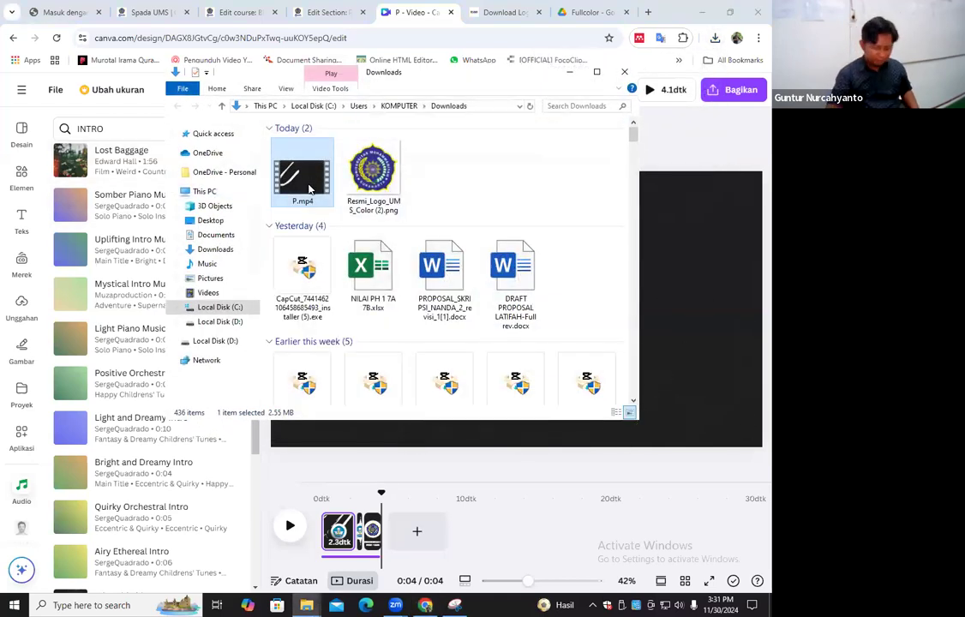
Rename the downloaded P.mp4 to VIDEO INTRO plus the creator's first name, and play it in Media Player
key(F2)
text(VIDEO INTRO)
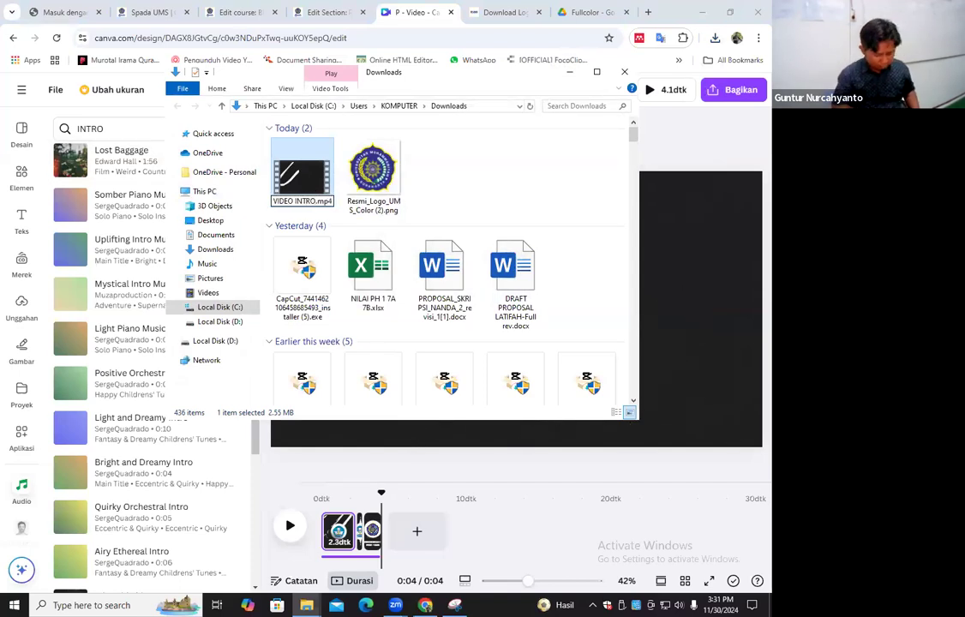
text( GUNTUR)
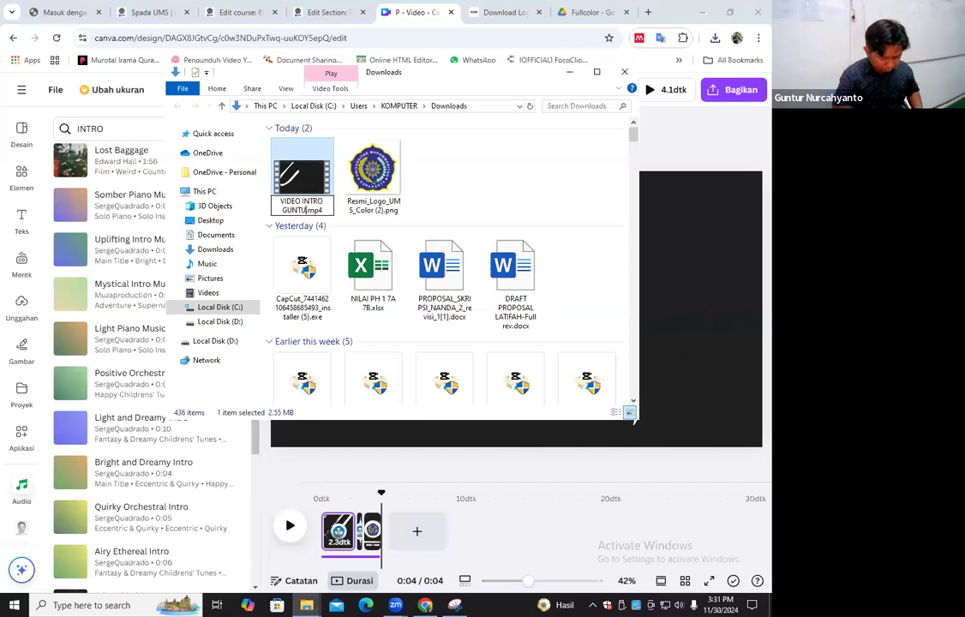
key(Return)
double_click(310, 189)
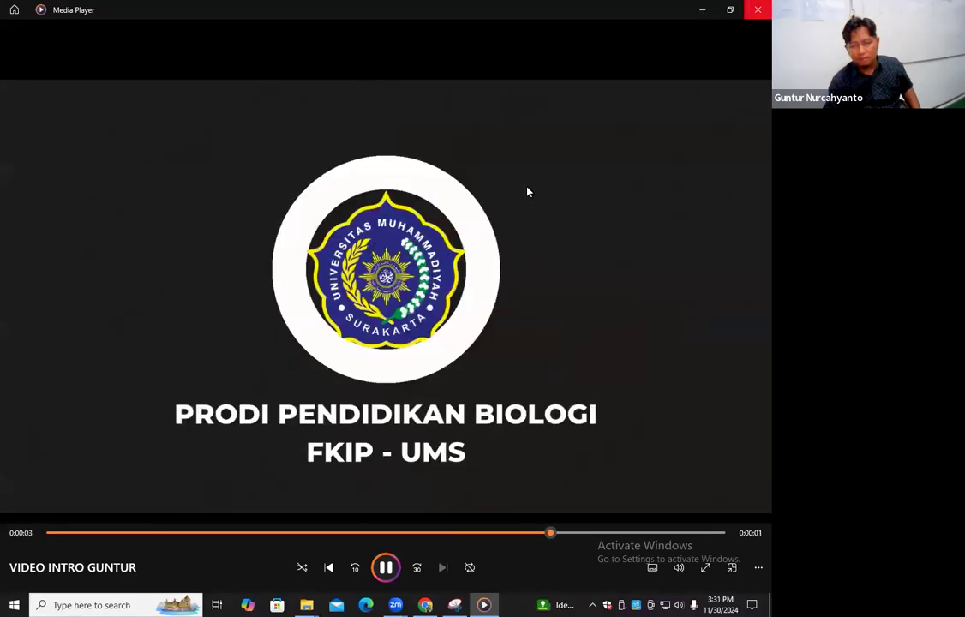
click(758, 10)
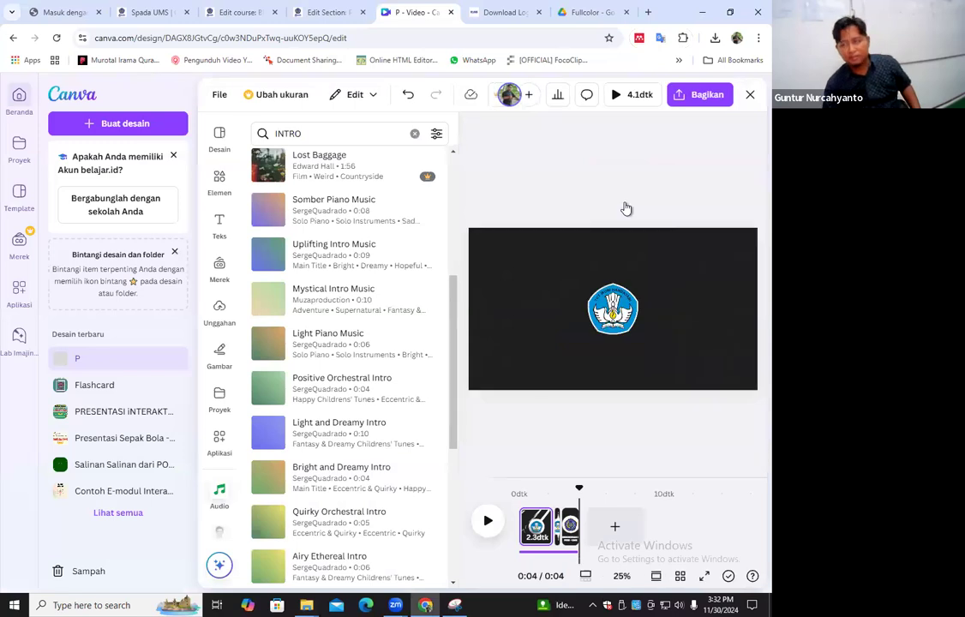
Close the video design and switch the Canva account to the PREMIUMISME team
click(749, 95)
click(725, 93)
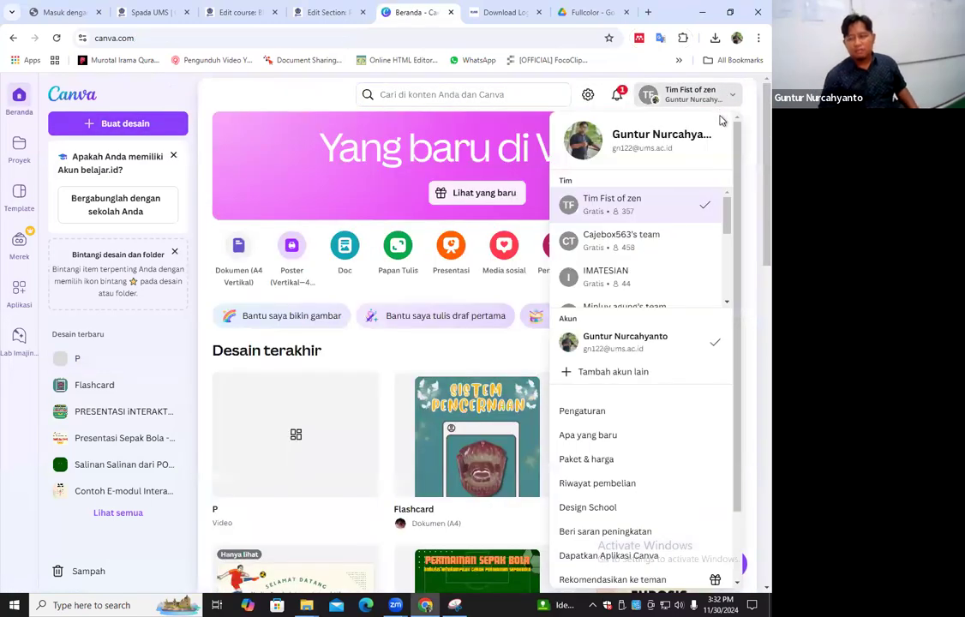
scroll(703, 267, down, 2)
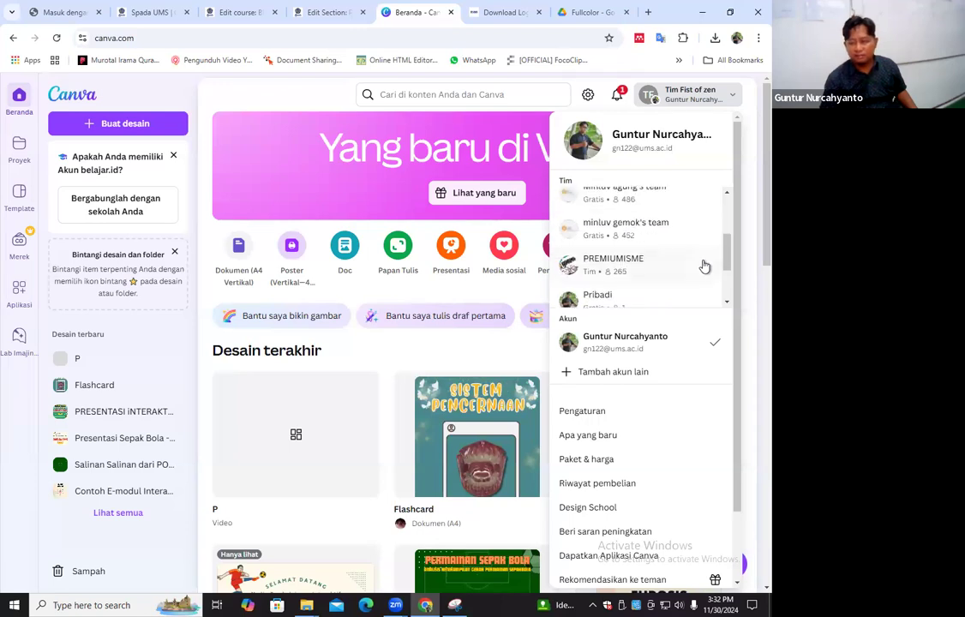
scroll(705, 264, down, 2)
scroll(705, 265, up, 1)
click(677, 245)
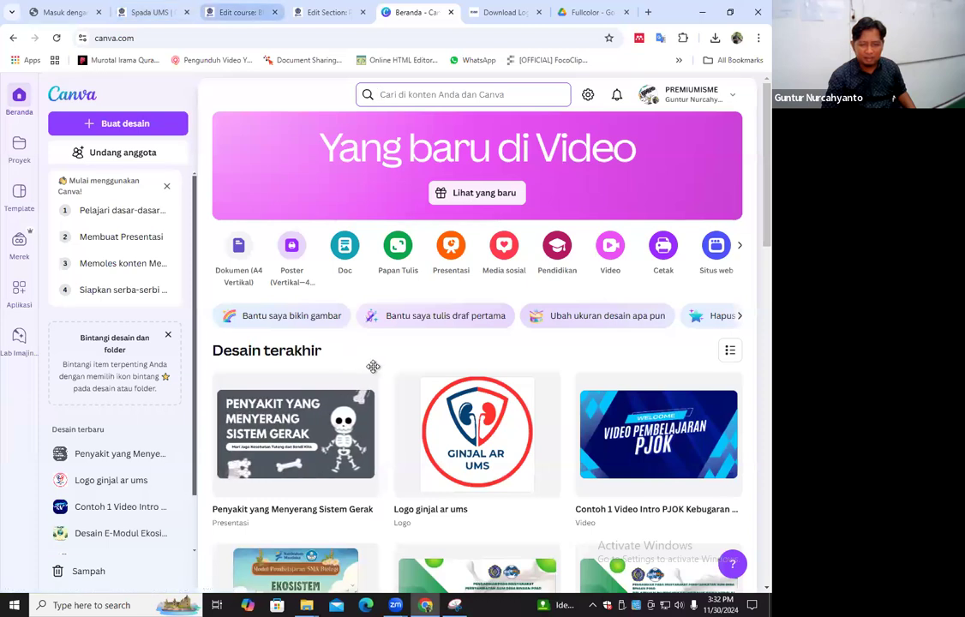
click(241, 12)
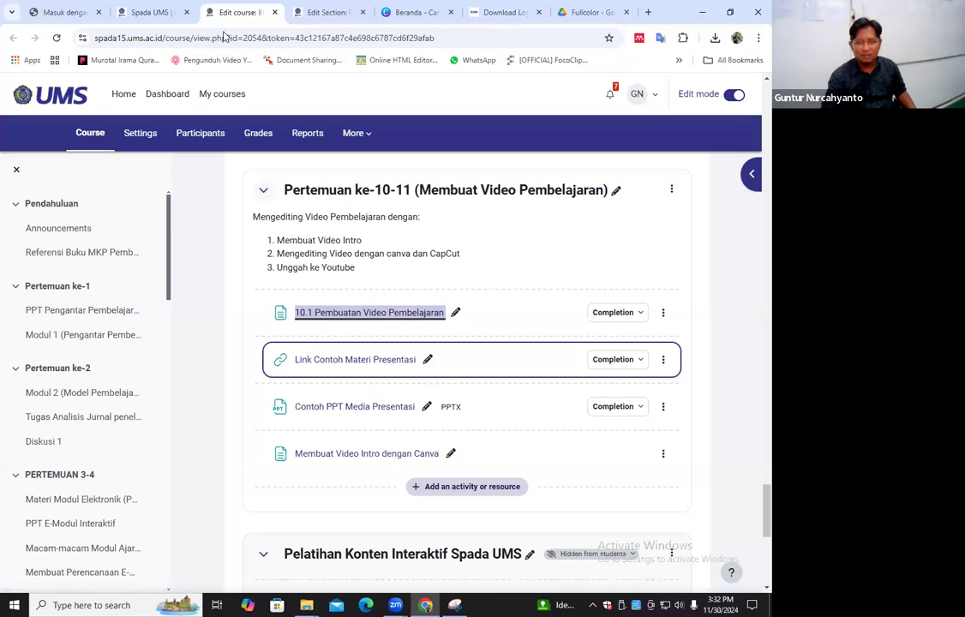
click(507, 13)
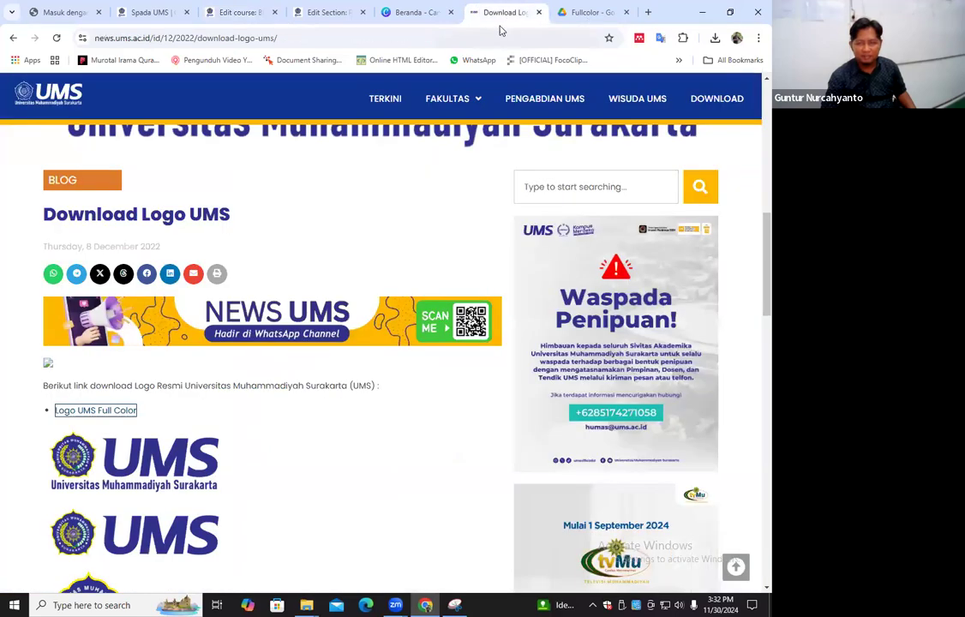
key(ctrl+Tab)
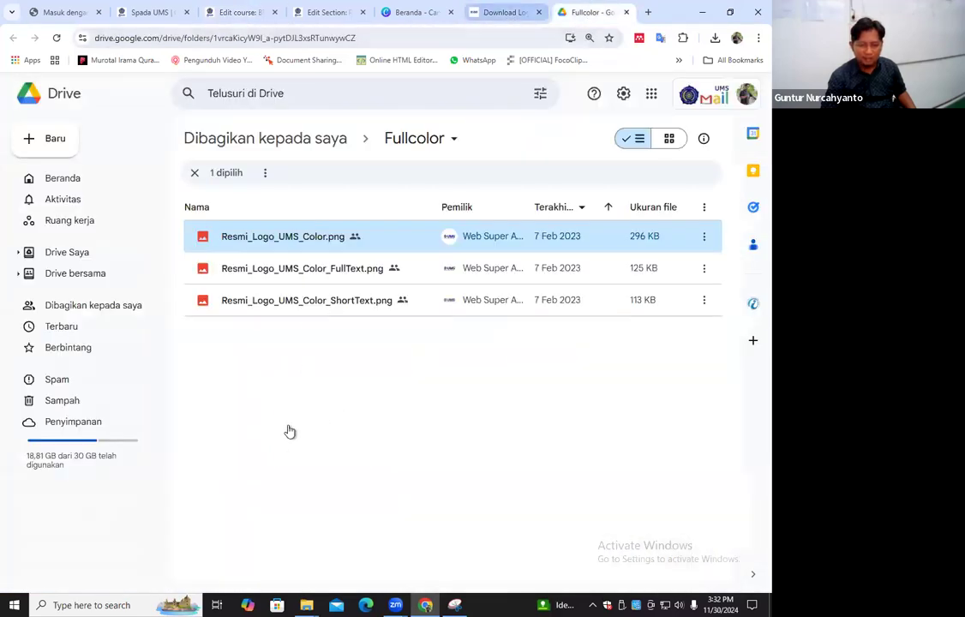
key(ctrl+shift+Tab)
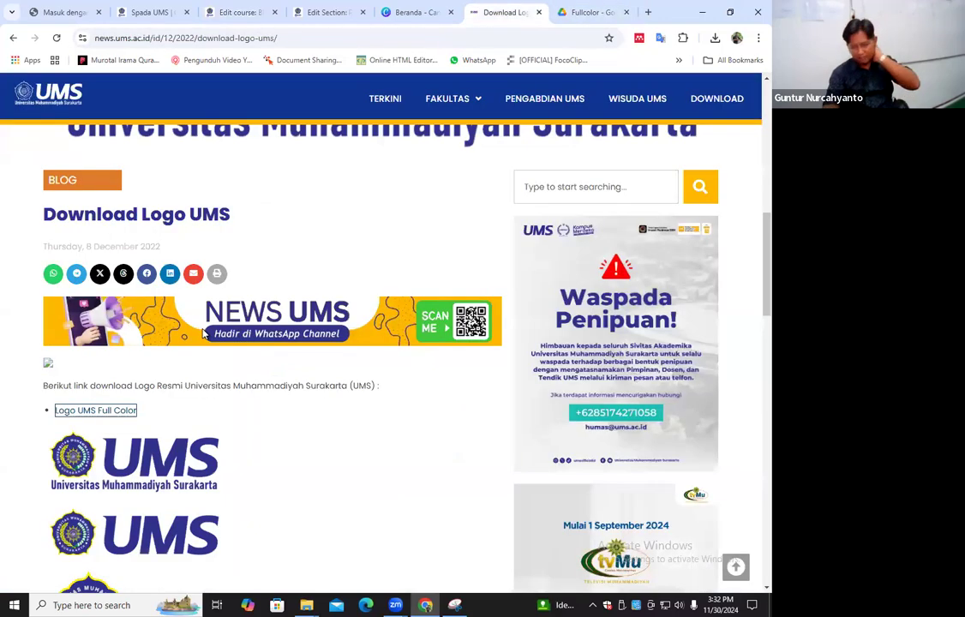
key(ctrl+shift+Tab)
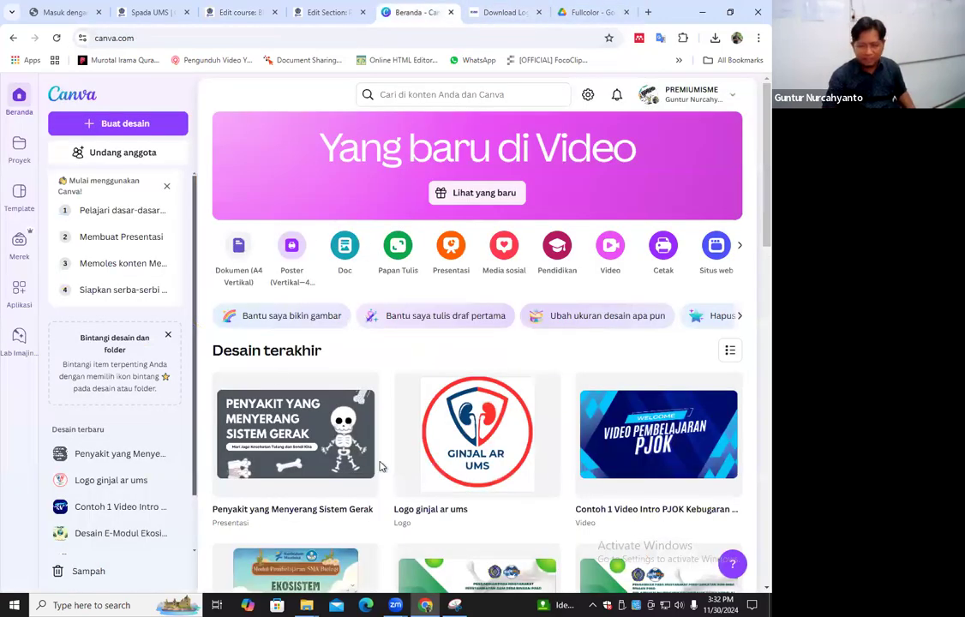
Upload the renamed intro video into the Penyakit yang Menyerang Sistem Gerak presentation and insert it as the first page
click(329, 450)
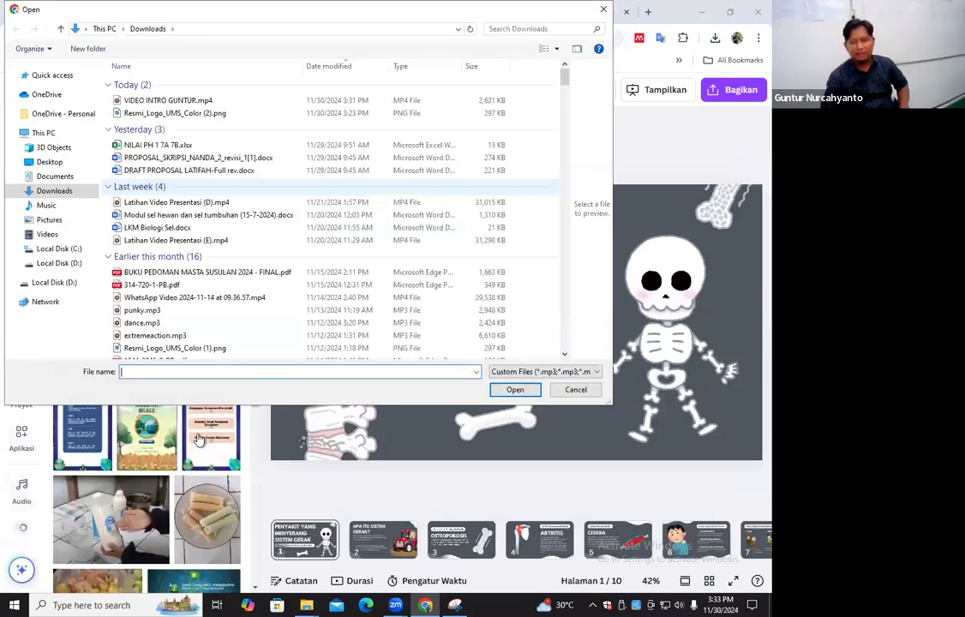
double_click(168, 100)
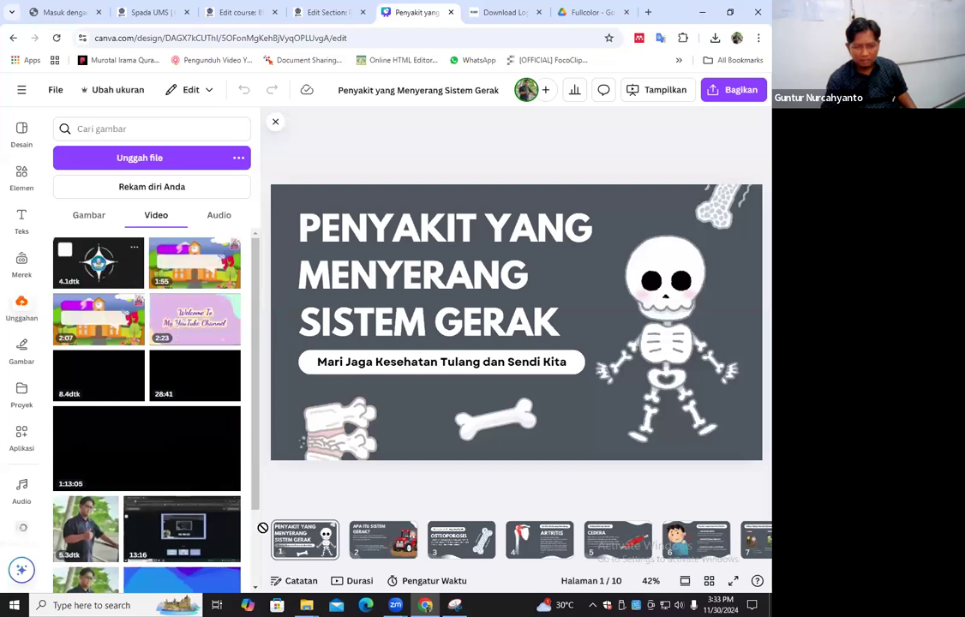
mouse_move(277, 536)
mouse_down()
mouse_move(266, 537)
mouse_move(285, 500)
mouse_move(270, 533)
mouse_up()
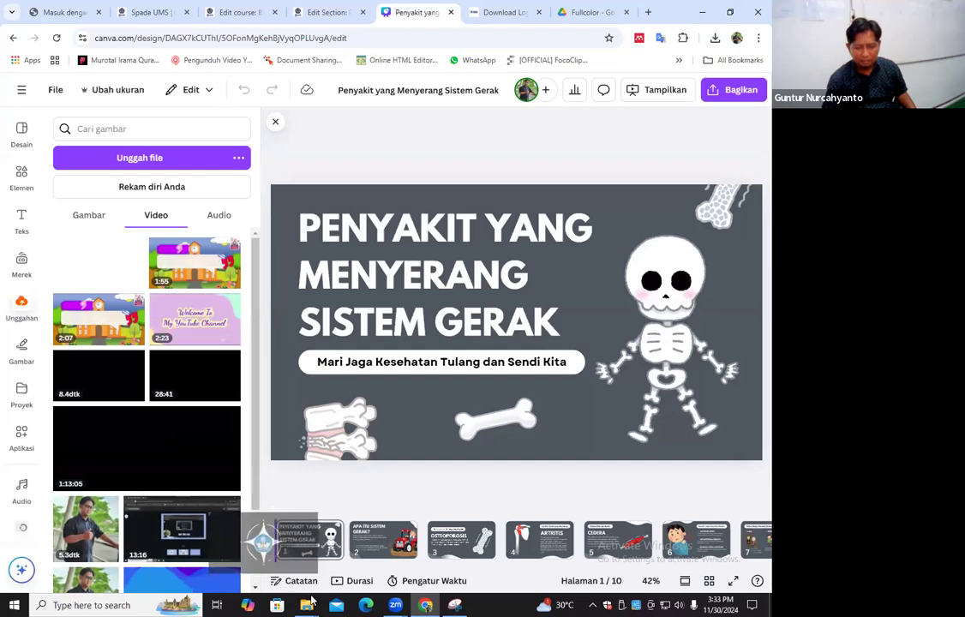
drag(258, 369, 285, 505)
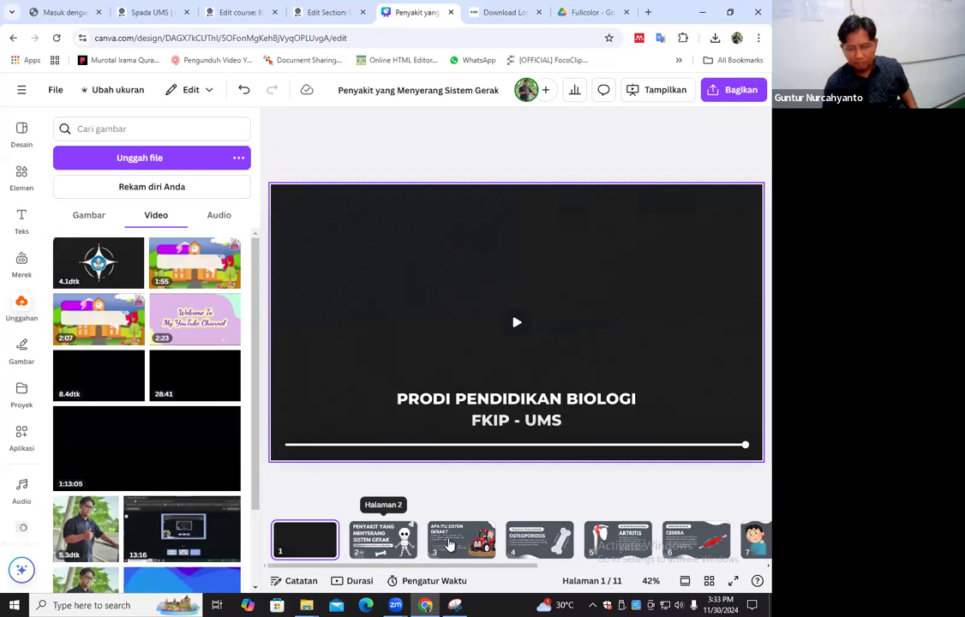
Move the "Apa Itu Sistem Gerak?" page to the very start of the presentation, ahead of the intro video
click(477, 554)
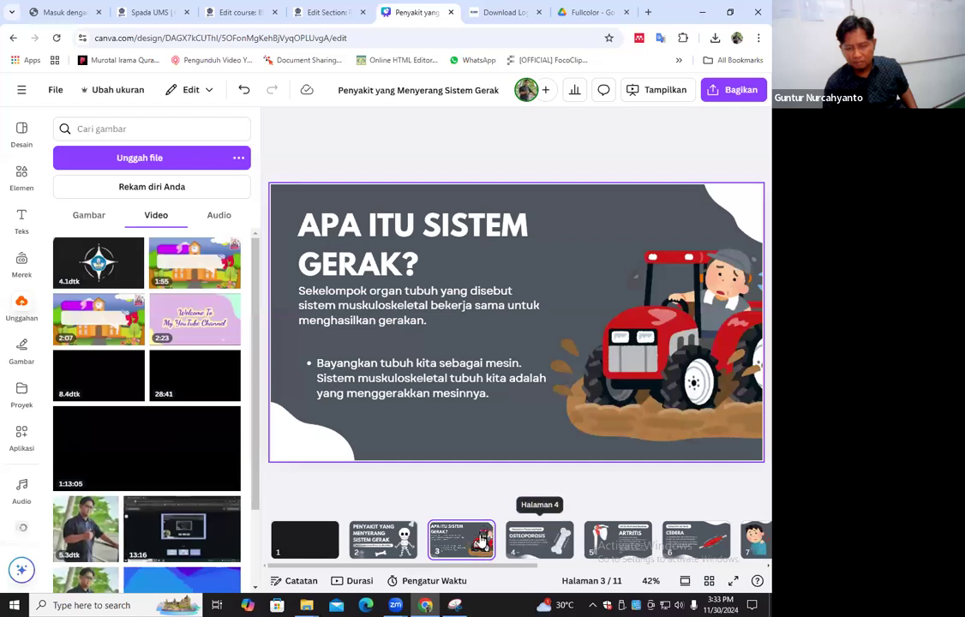
click(538, 538)
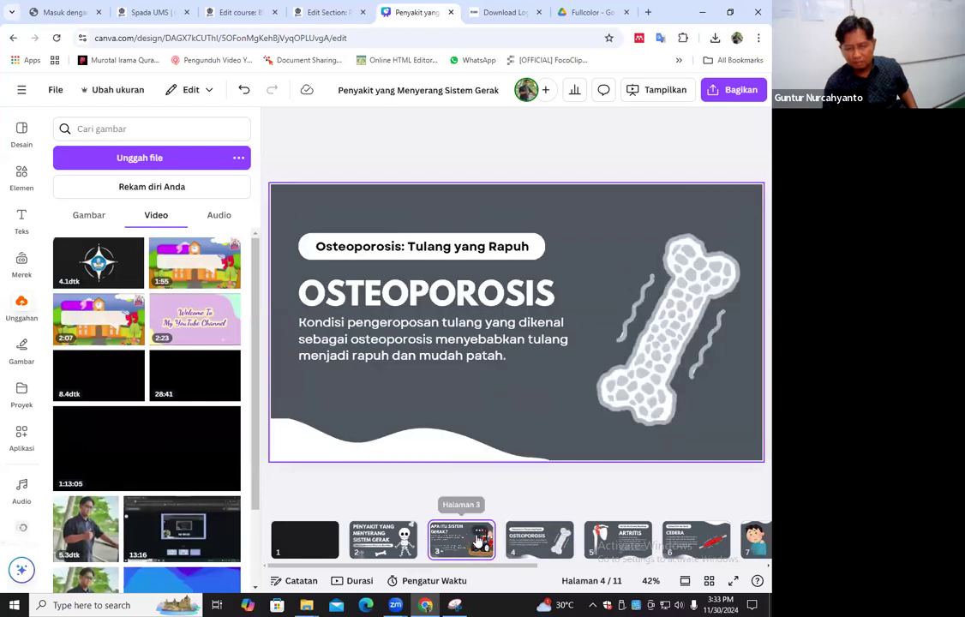
click(476, 540)
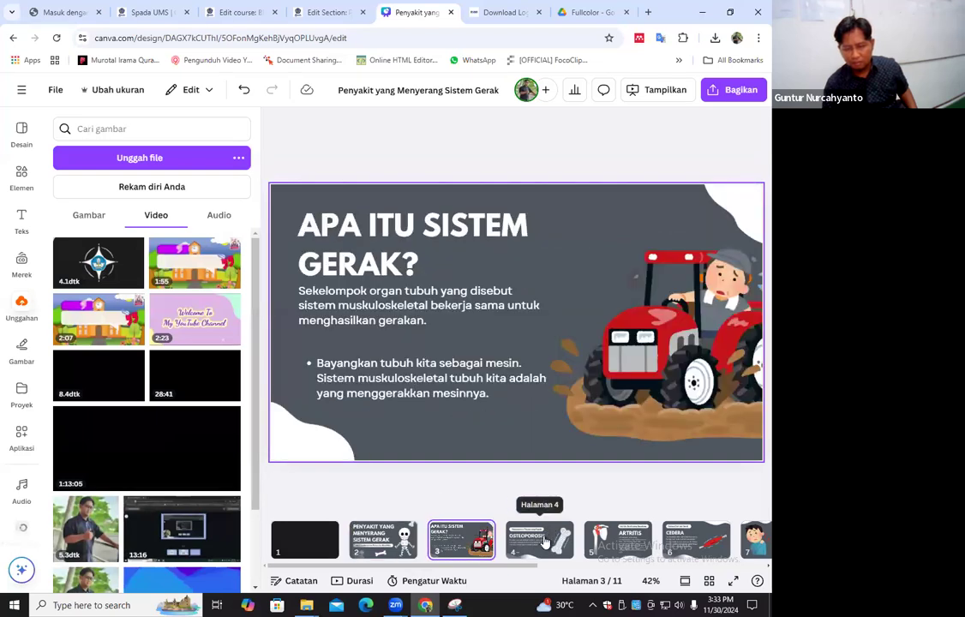
click(544, 541)
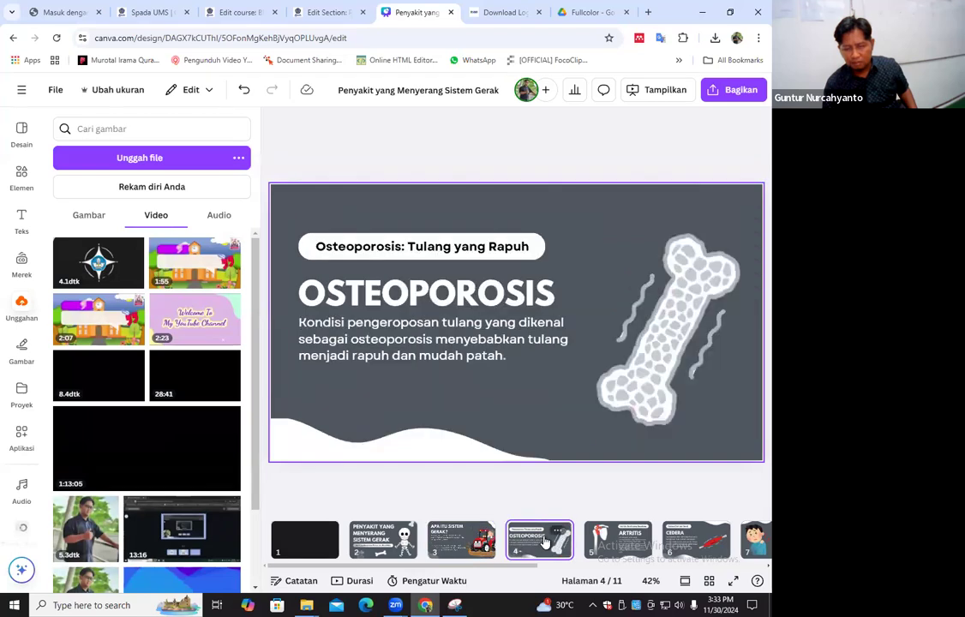
click(433, 543)
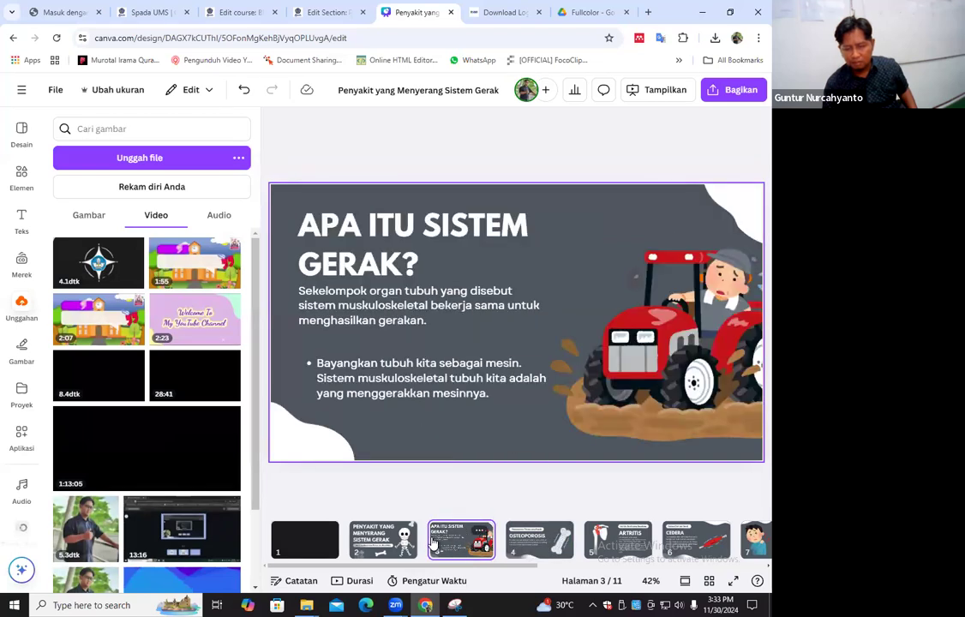
click(533, 542)
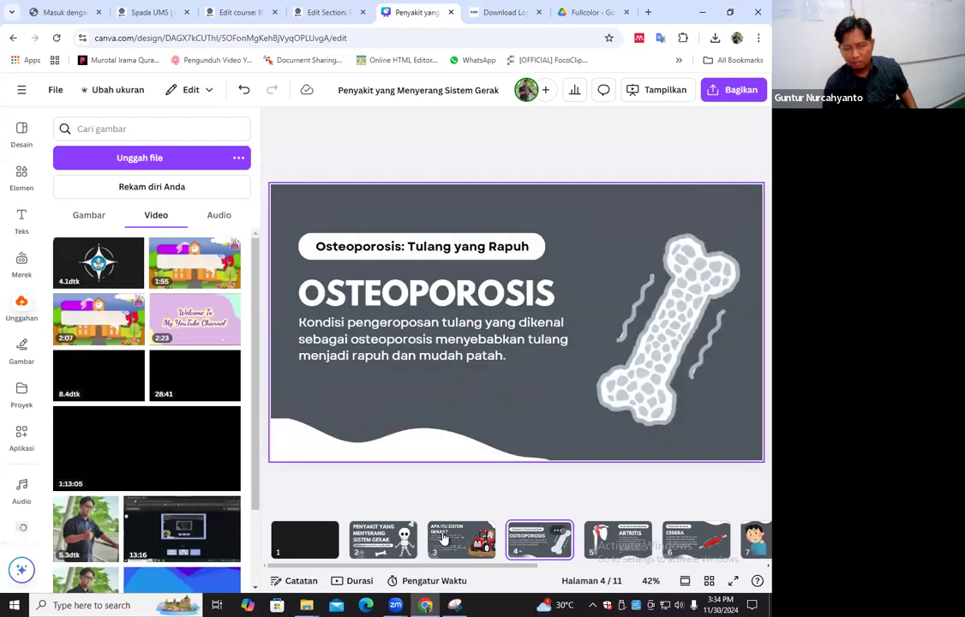
click(444, 545)
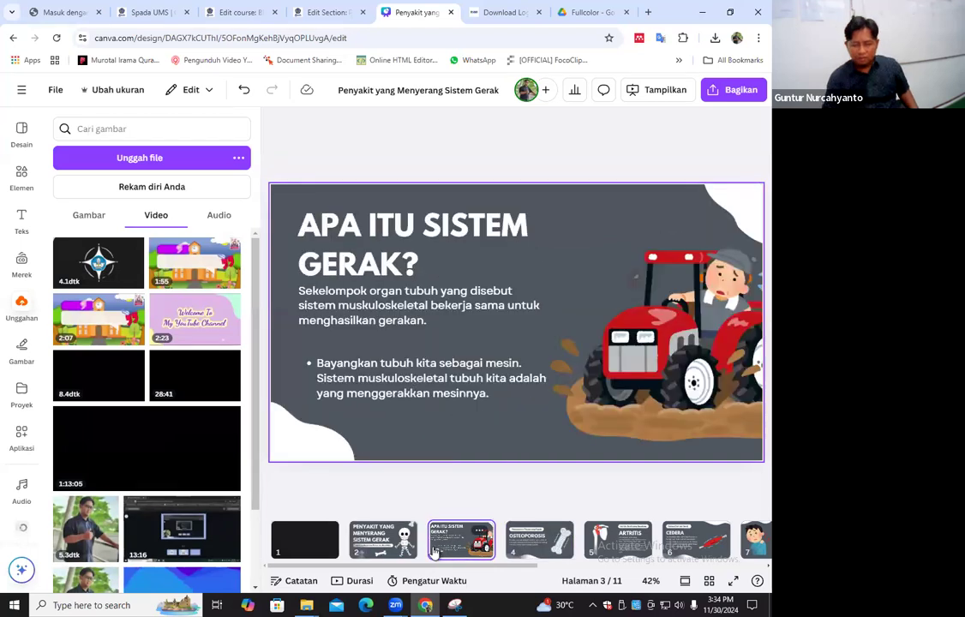
drag(435, 553, 304, 581)
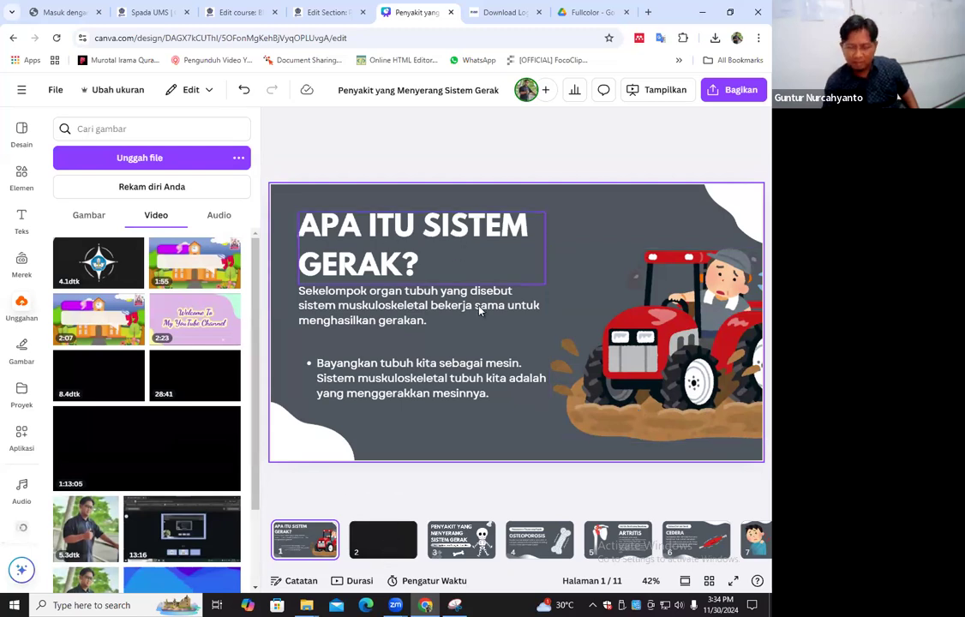
click(471, 546)
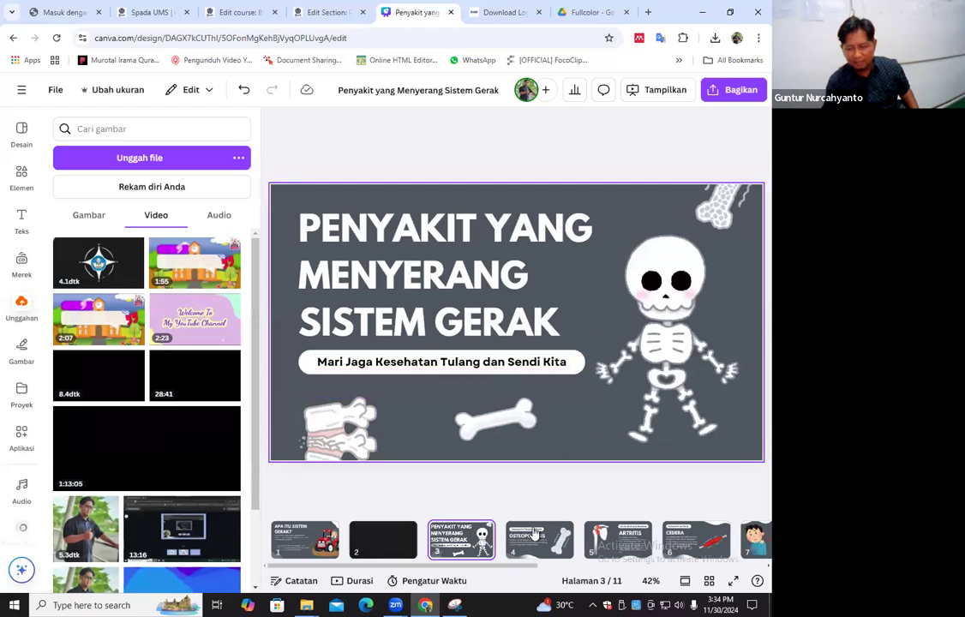
scroll(380, 287, down, 1)
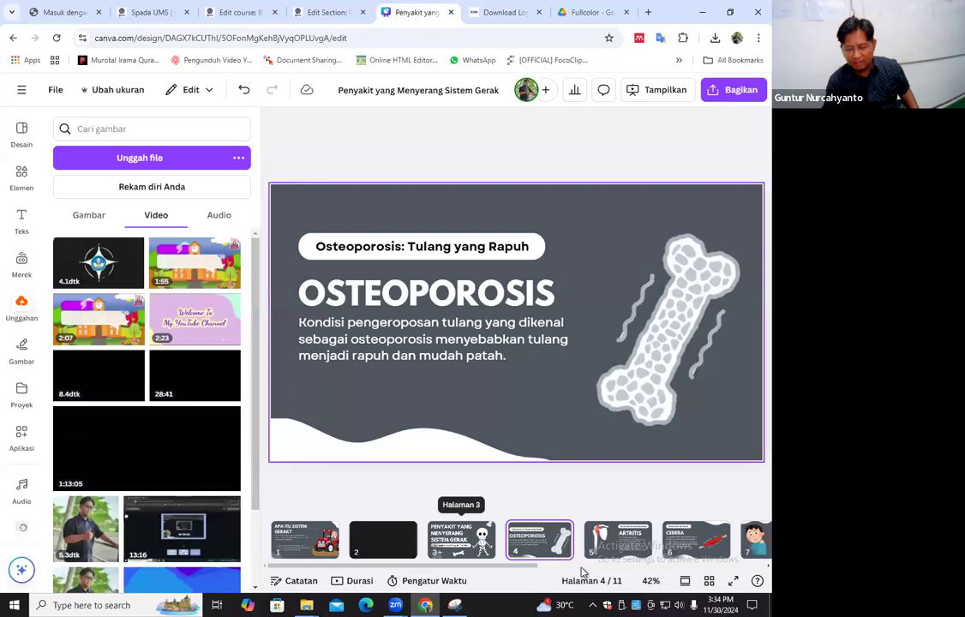
On the "Apa Itu Sistem Gerak?" page, move the "Sekelompok organ tubuh" paragraph slightly down, away from the heading
scroll(689, 564, right, 3)
scroll(751, 565, right, 3)
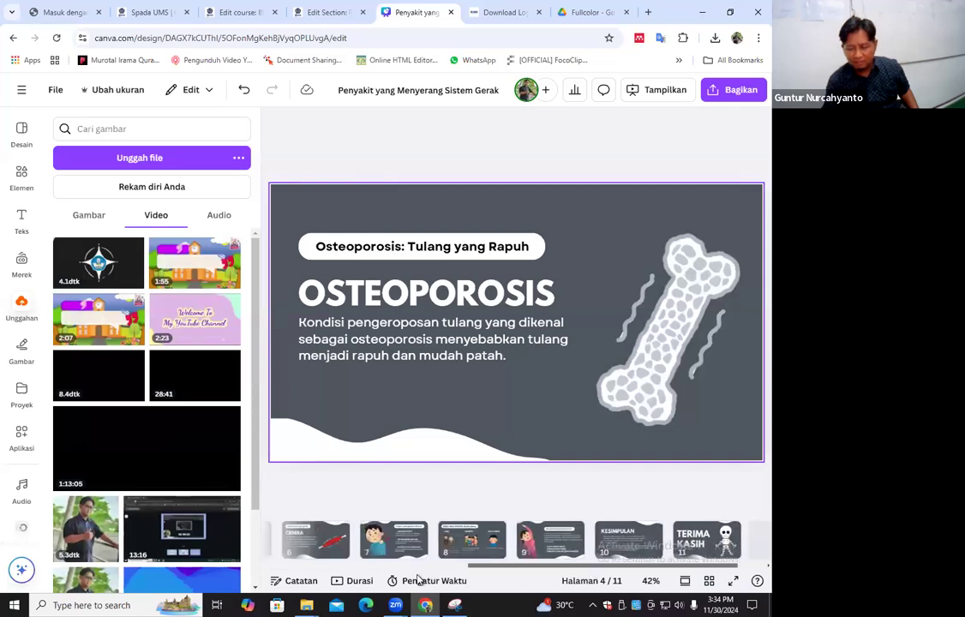
scroll(296, 533, left, 5)
click(300, 537)
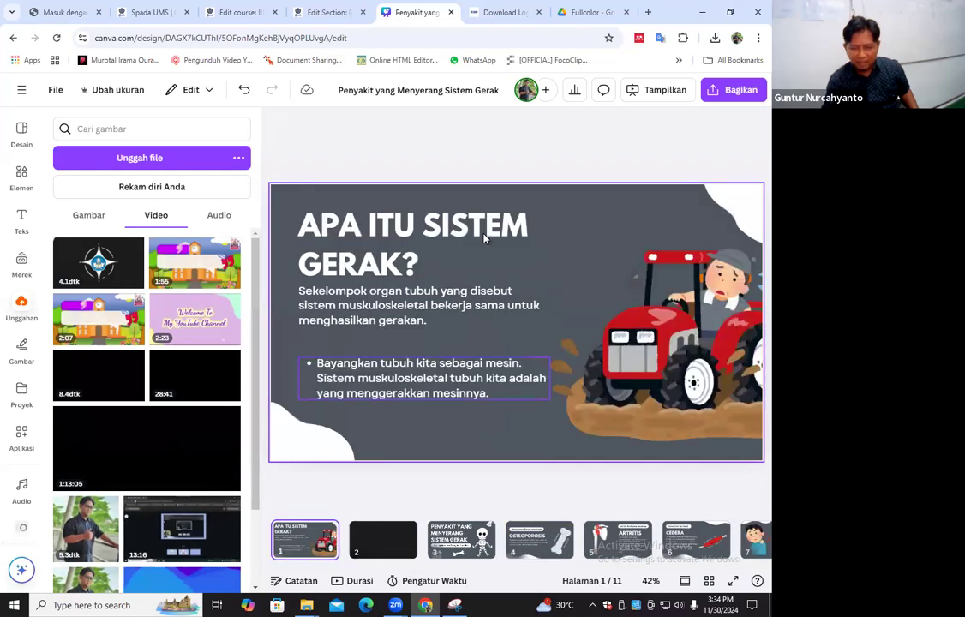
click(467, 319)
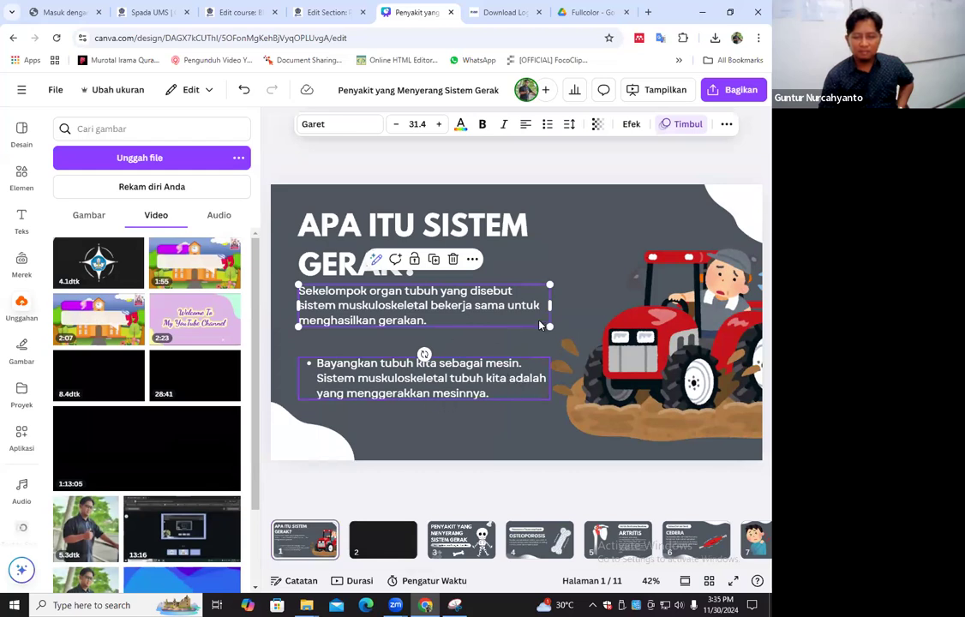
click(583, 285)
click(479, 319)
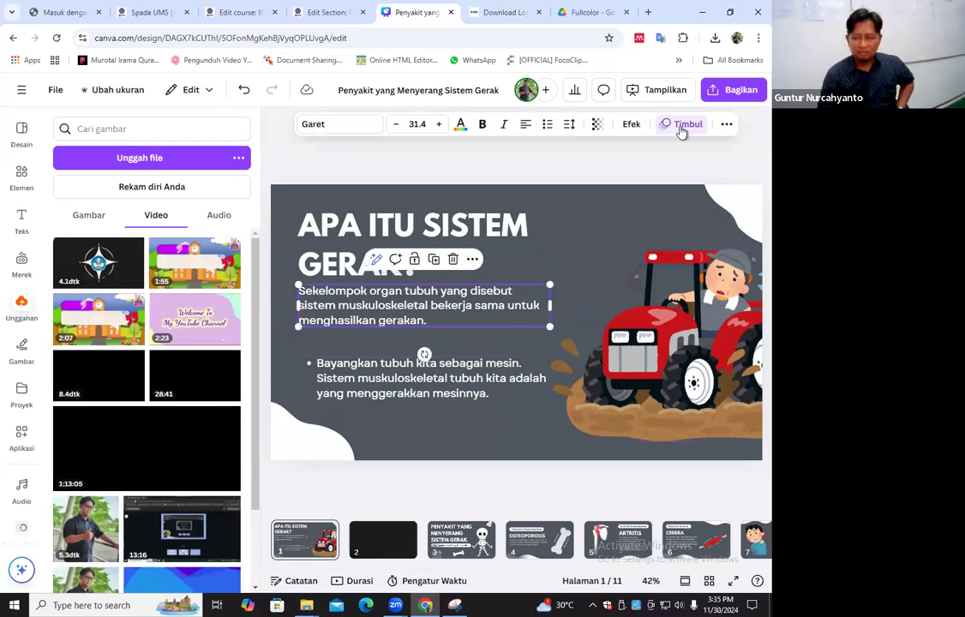
click(389, 356)
click(422, 311)
drag(422, 309, 422, 317)
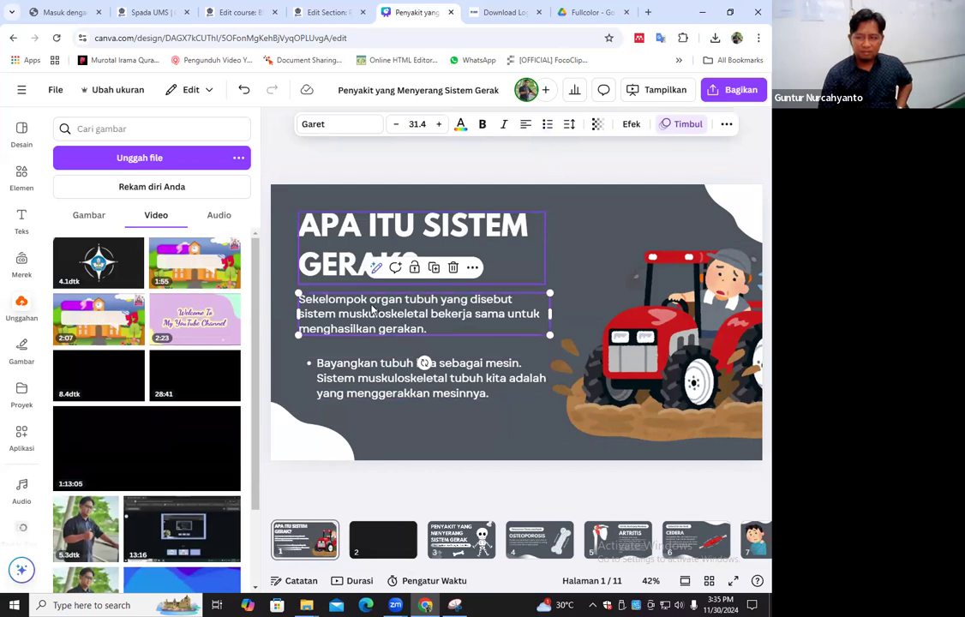
View the text animation options for the "Sekelompok organ tubuh" paragraph, leaving its animation as it is
click(727, 124)
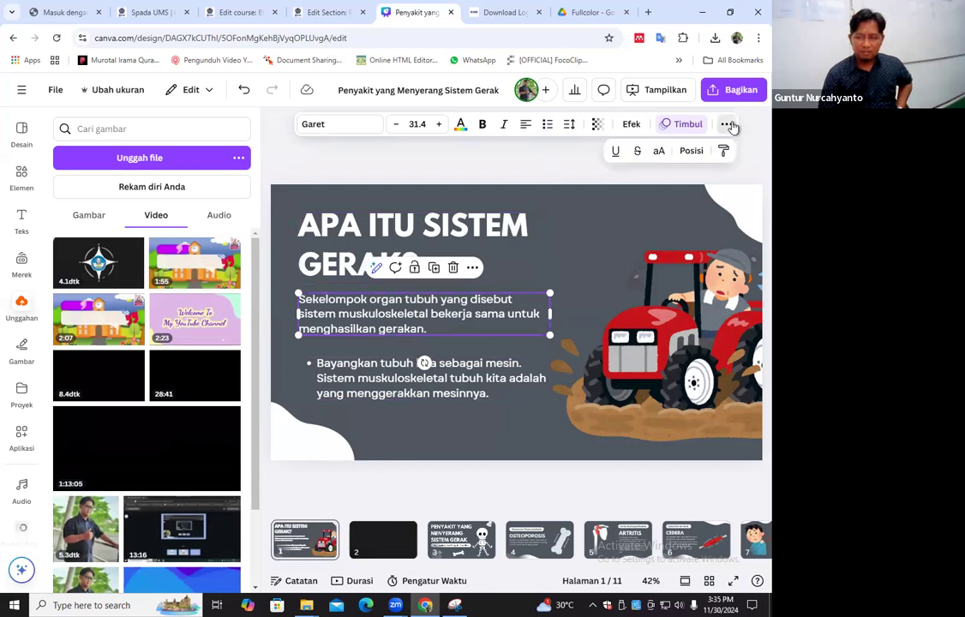
click(686, 126)
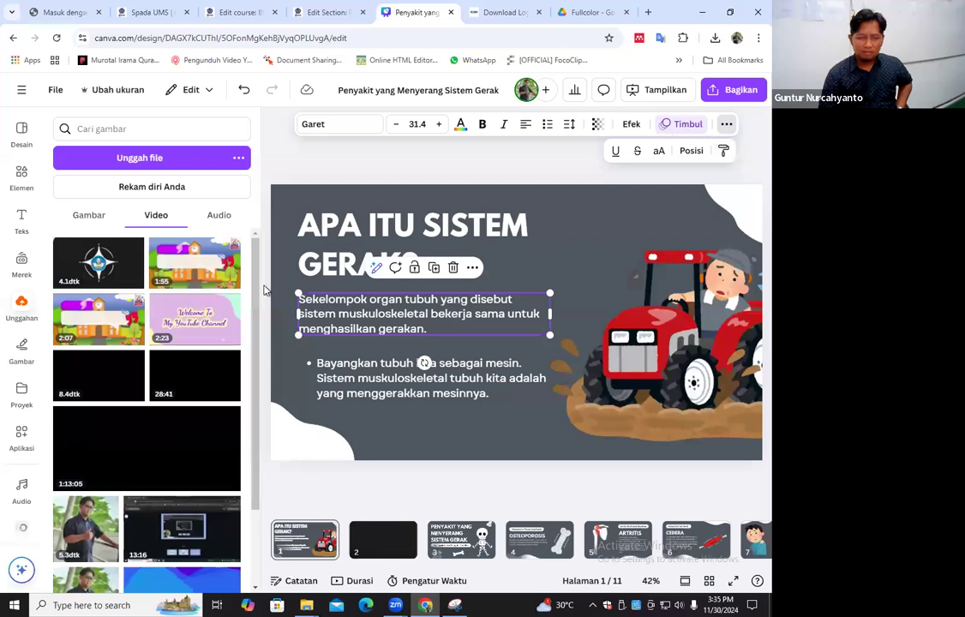
scroll(222, 263, up, 5)
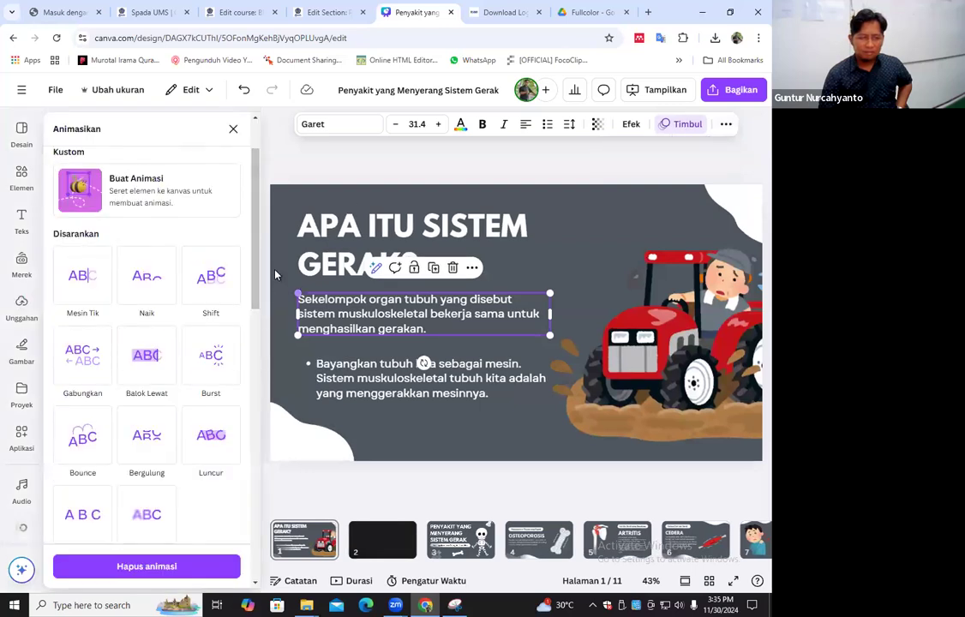
key(Page_Down)
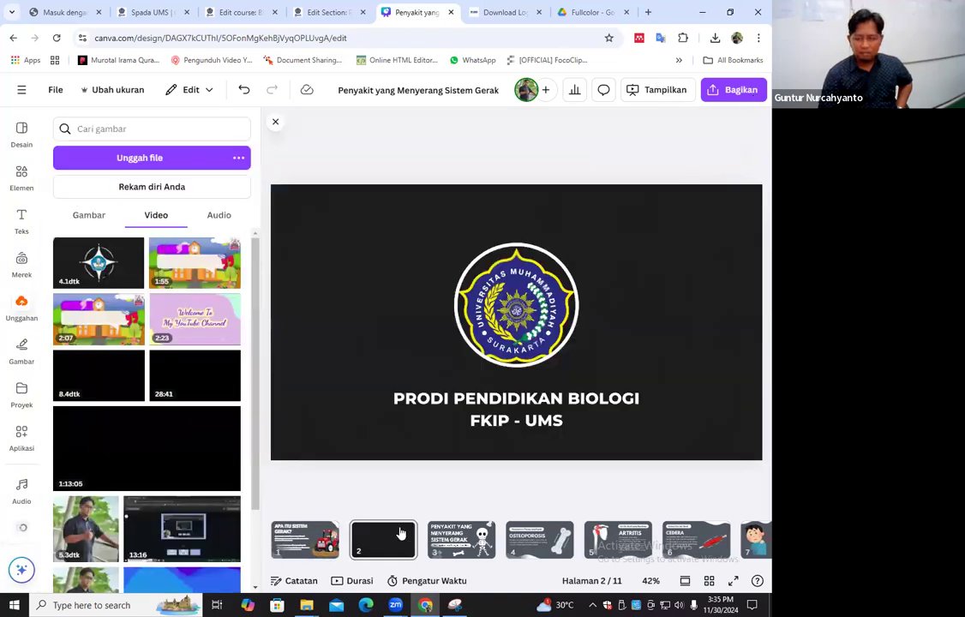
key(Page_Up)
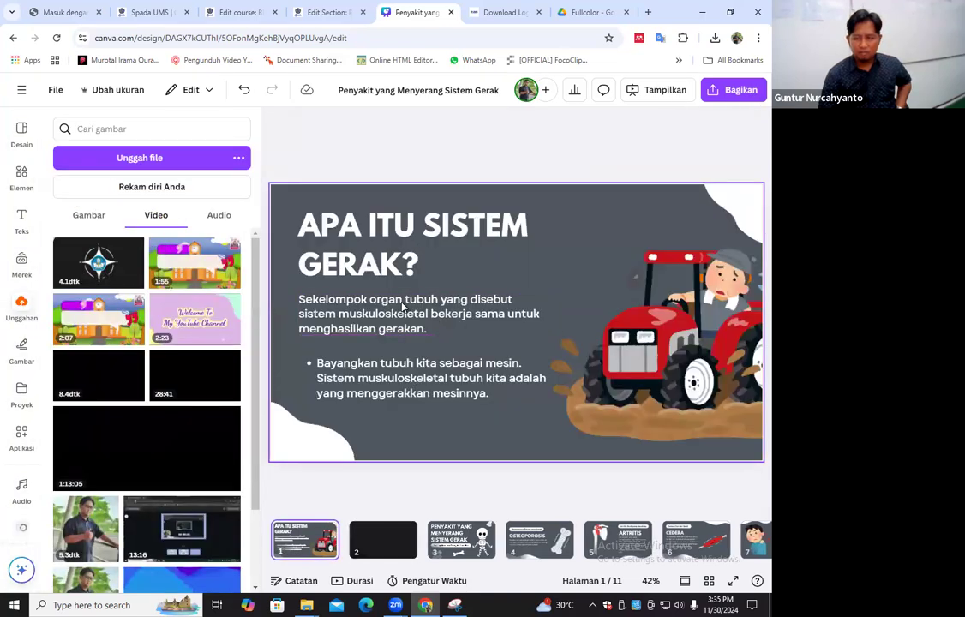
click(313, 397)
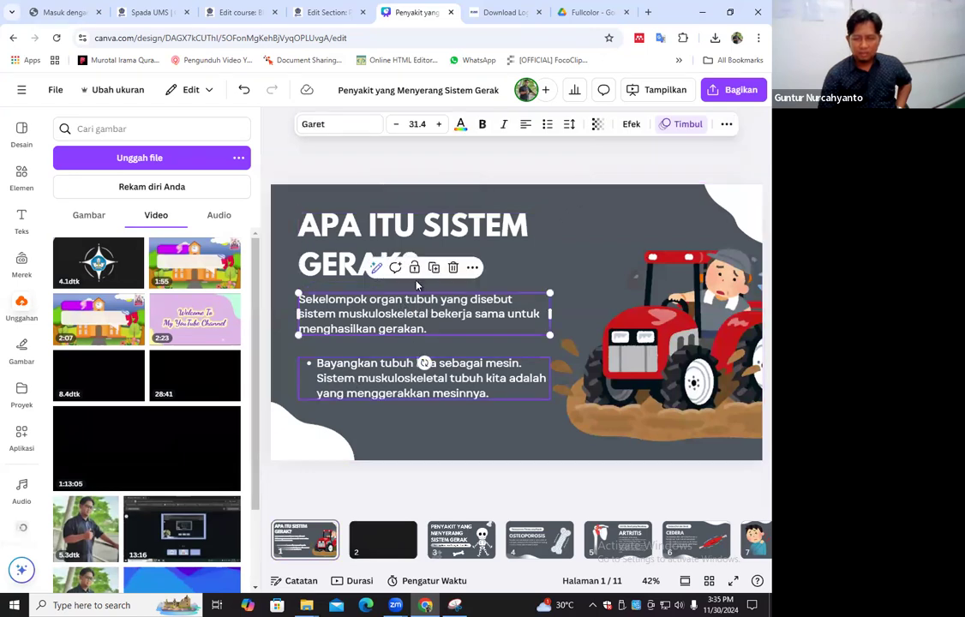
click(487, 434)
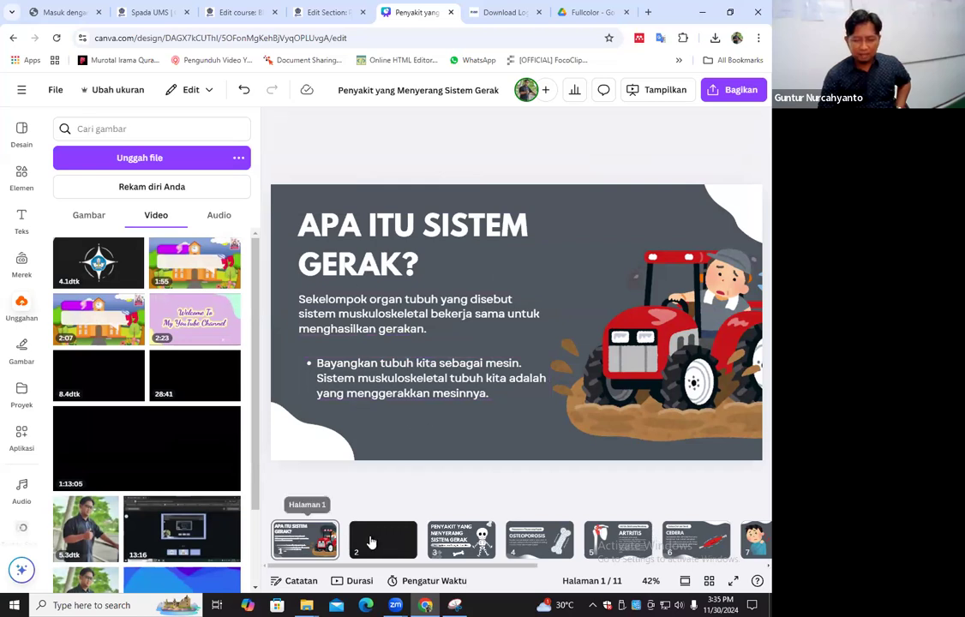
Review the order and content of the first five pages, ending on the intro video page
click(459, 536)
click(540, 538)
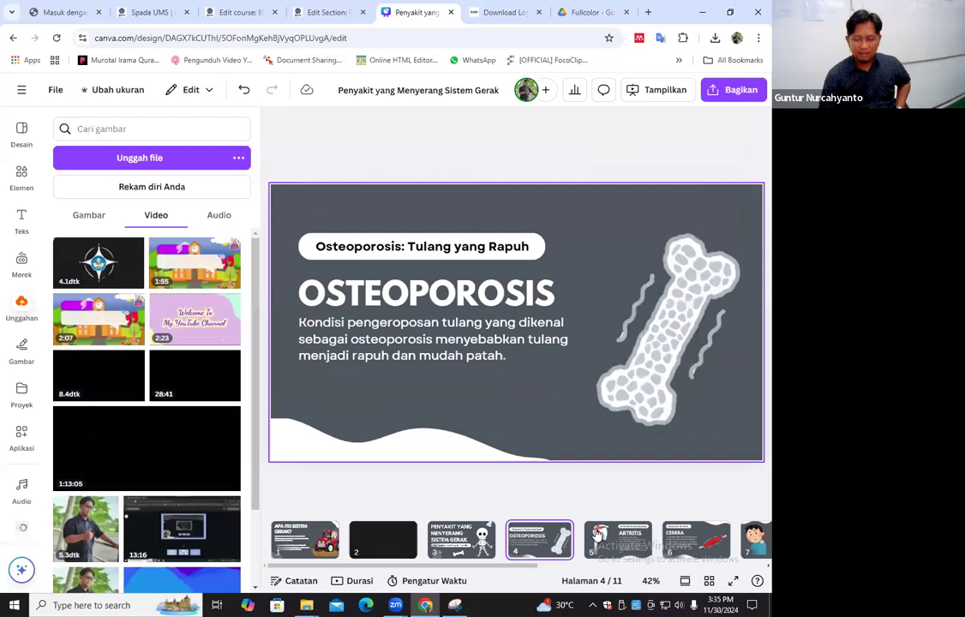
click(597, 533)
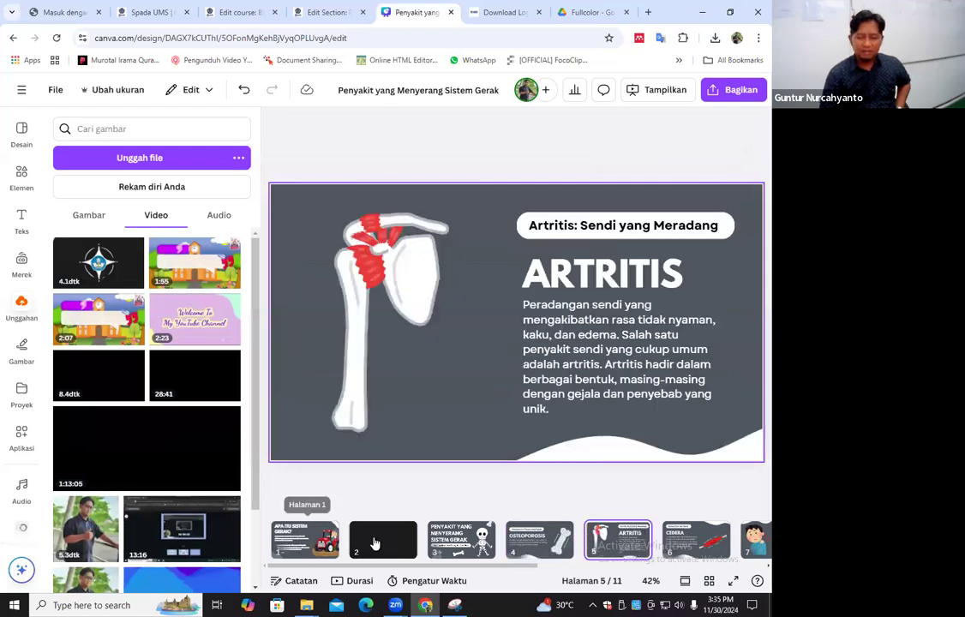
click(375, 541)
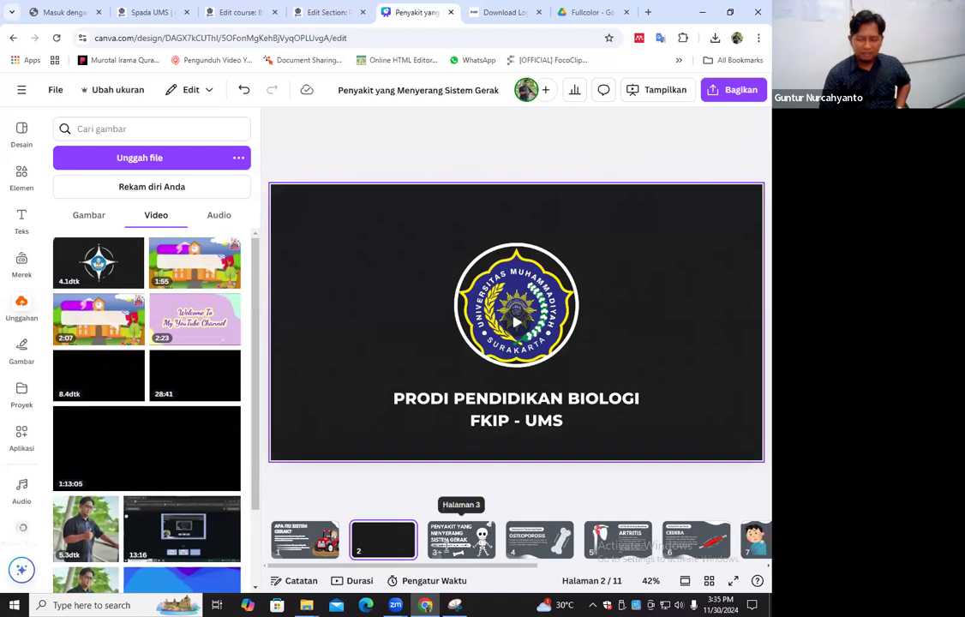
click(461, 537)
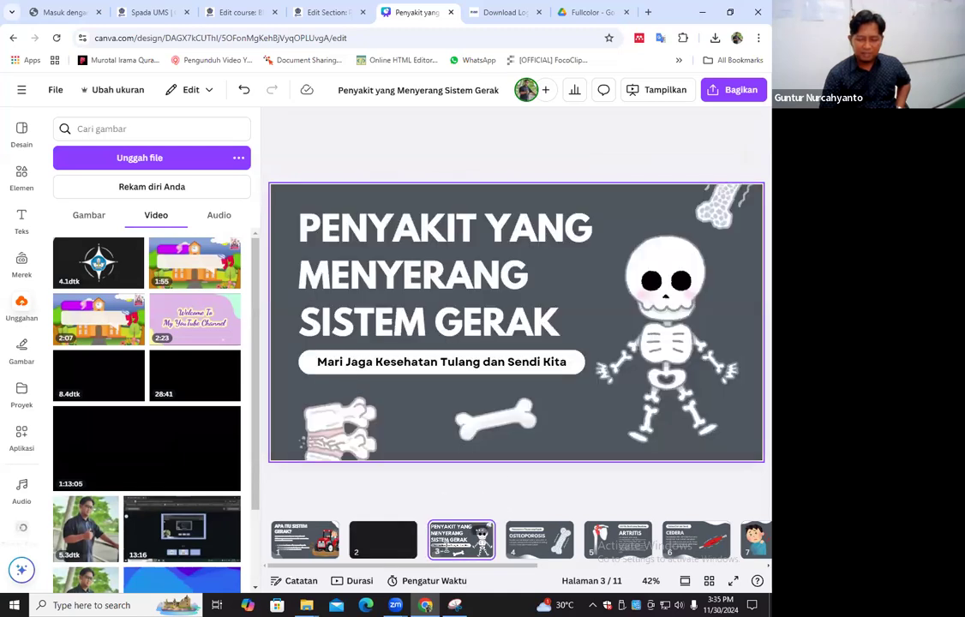
click(535, 537)
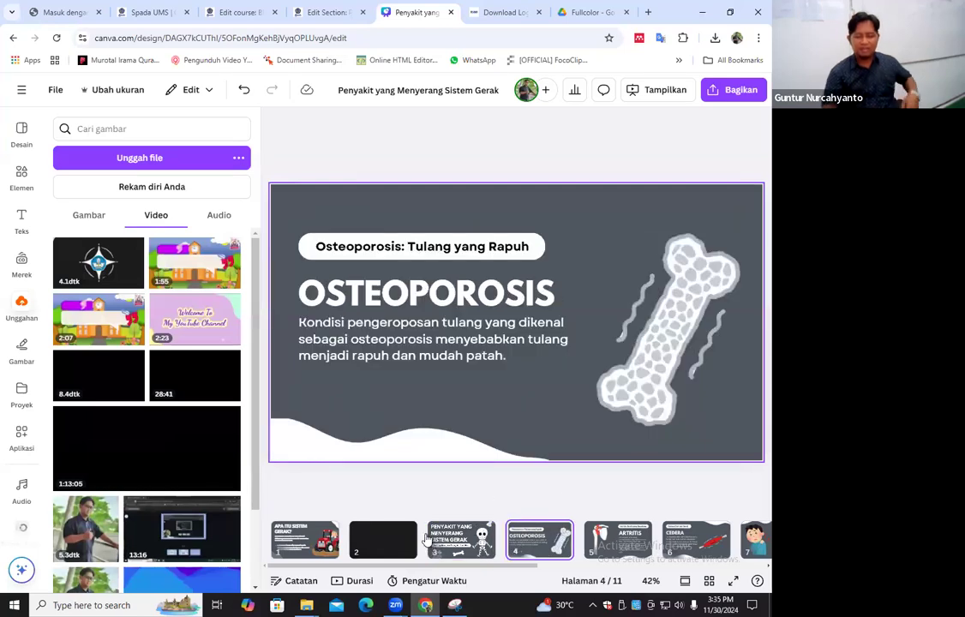
click(314, 548)
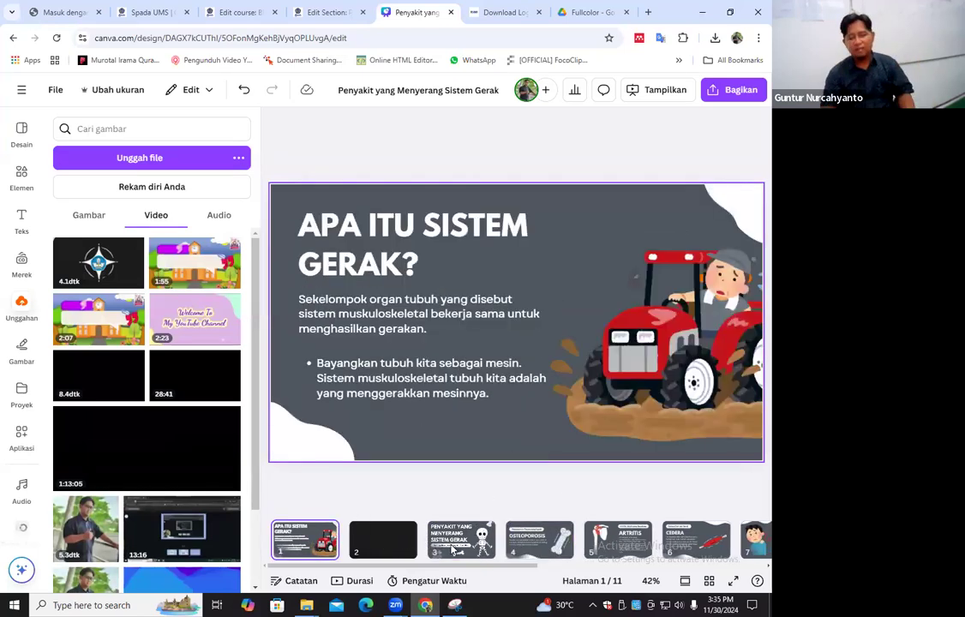
click(406, 539)
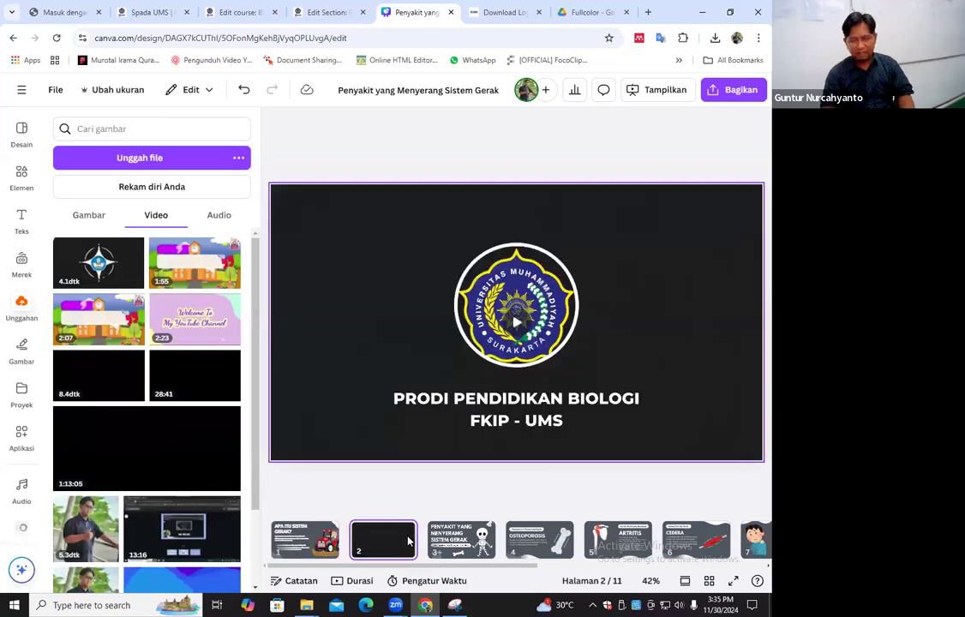
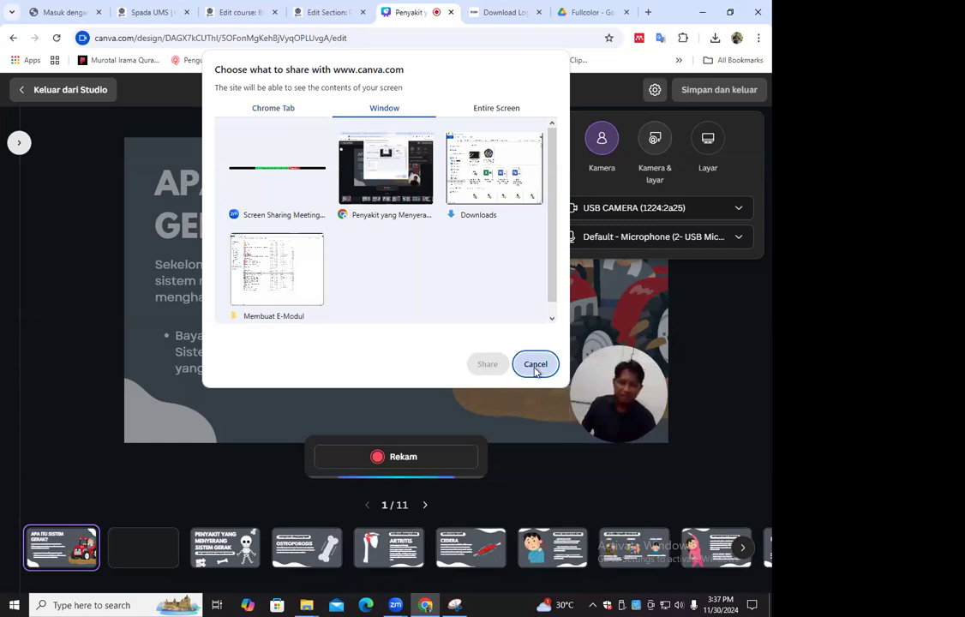
Examine the Chrome tab, window and entire screen sources for the Kamera & layar recording mode, and cancel without sharing any
click(535, 365)
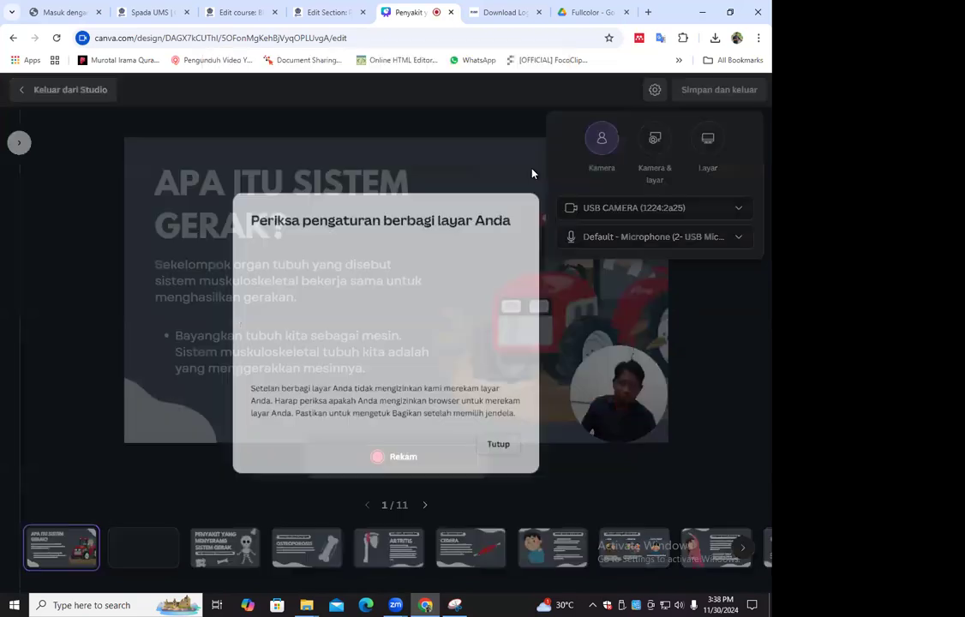
click(504, 429)
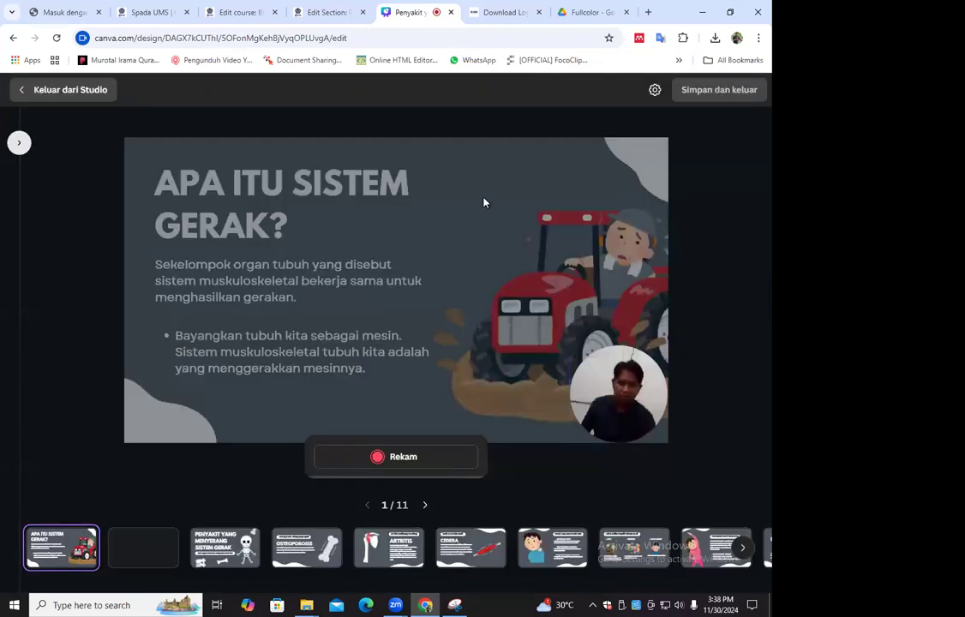
click(656, 91)
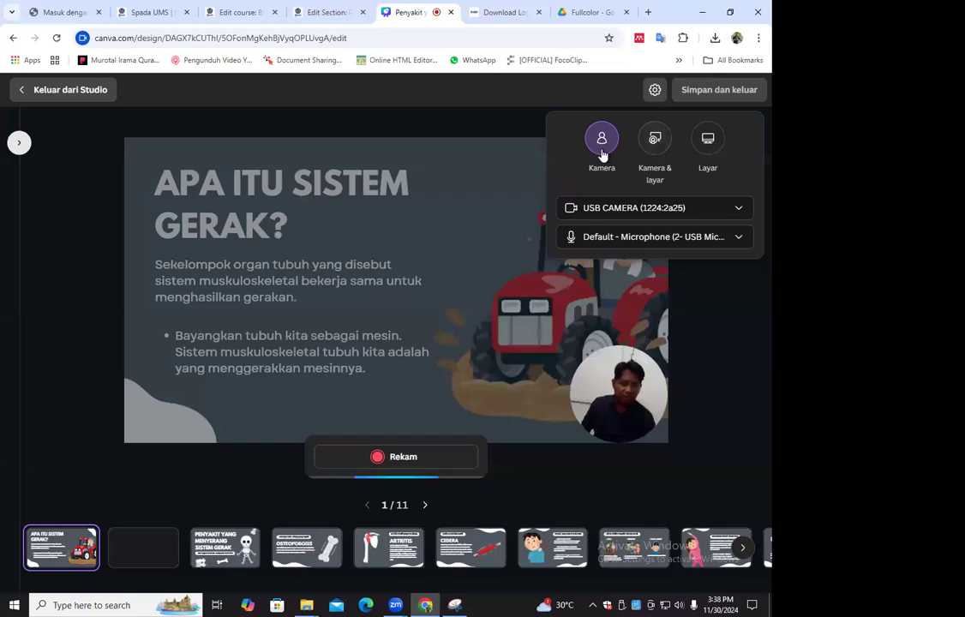
click(653, 151)
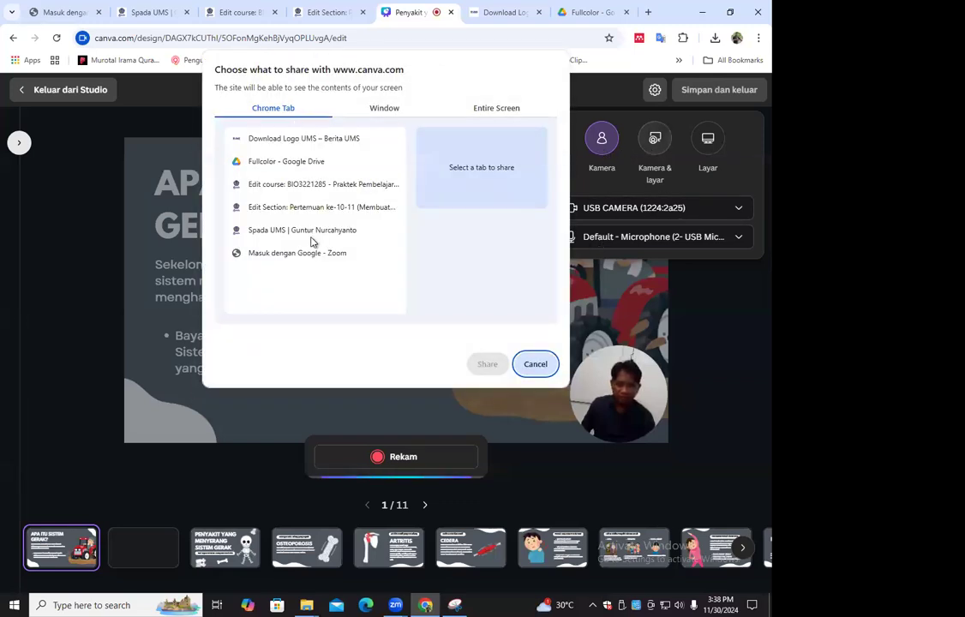
click(383, 108)
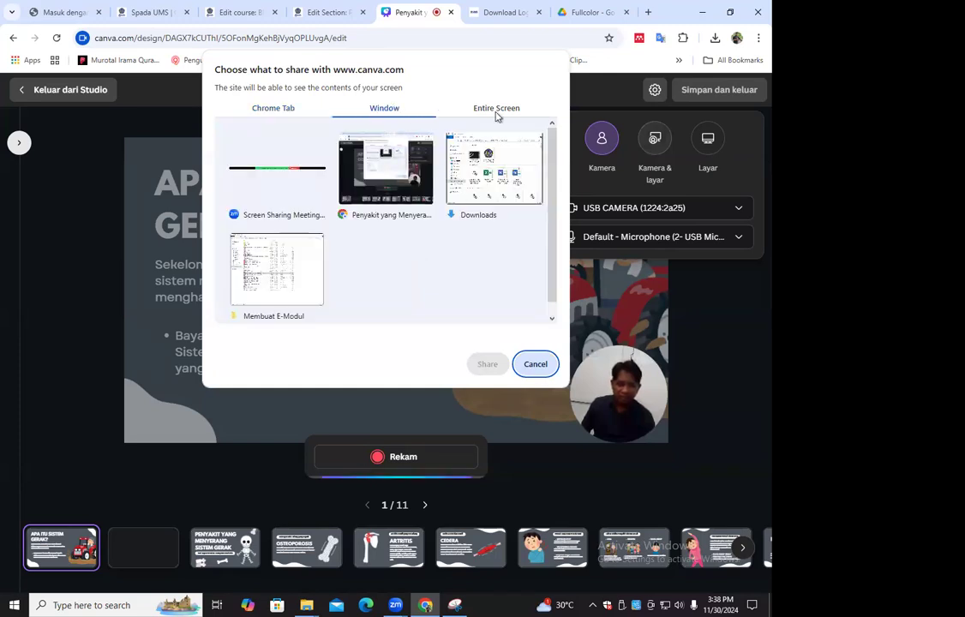
click(496, 111)
click(272, 108)
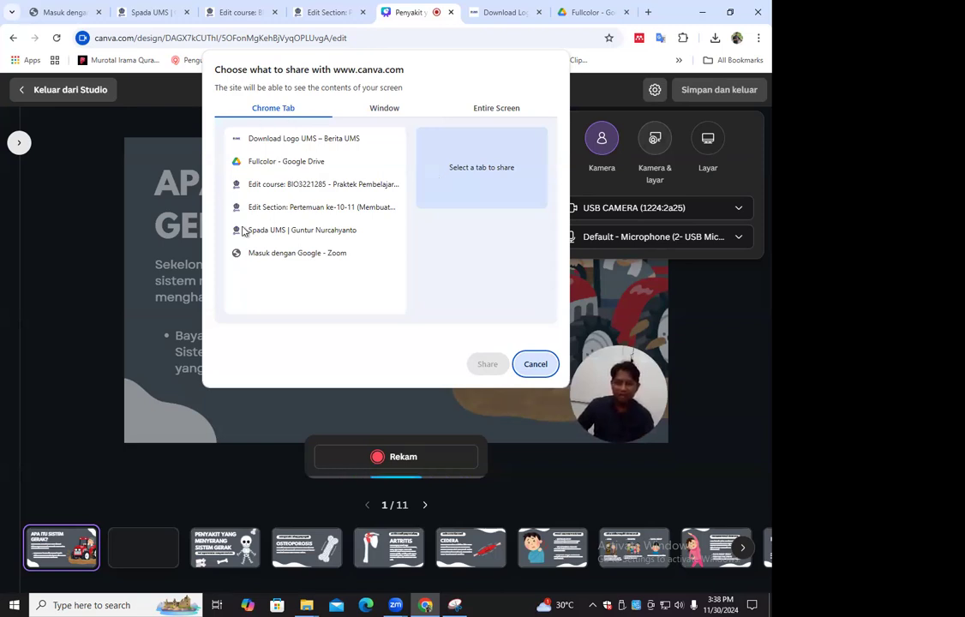
click(374, 115)
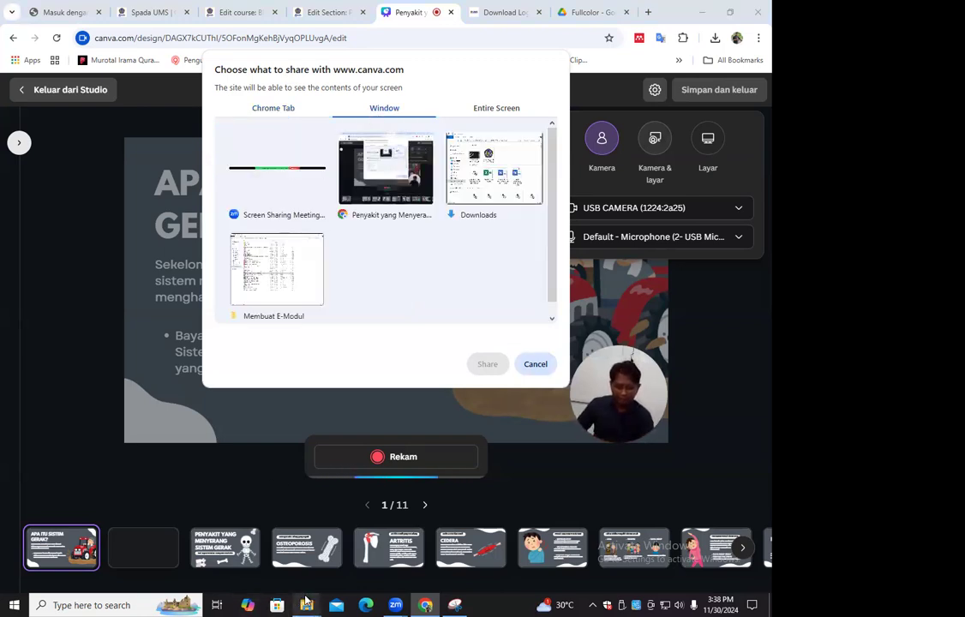
mouse_move(306, 605)
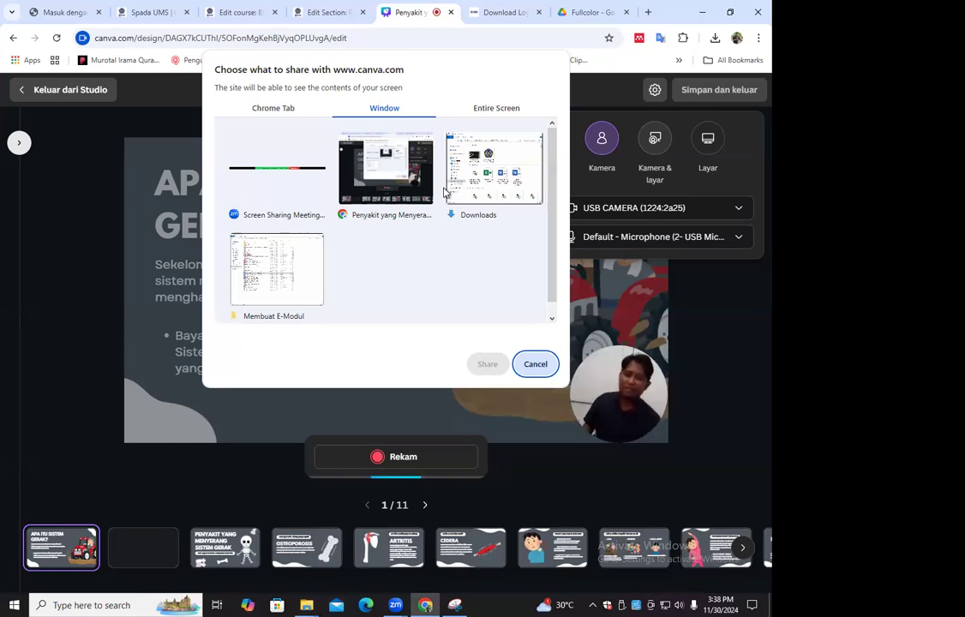
click(498, 111)
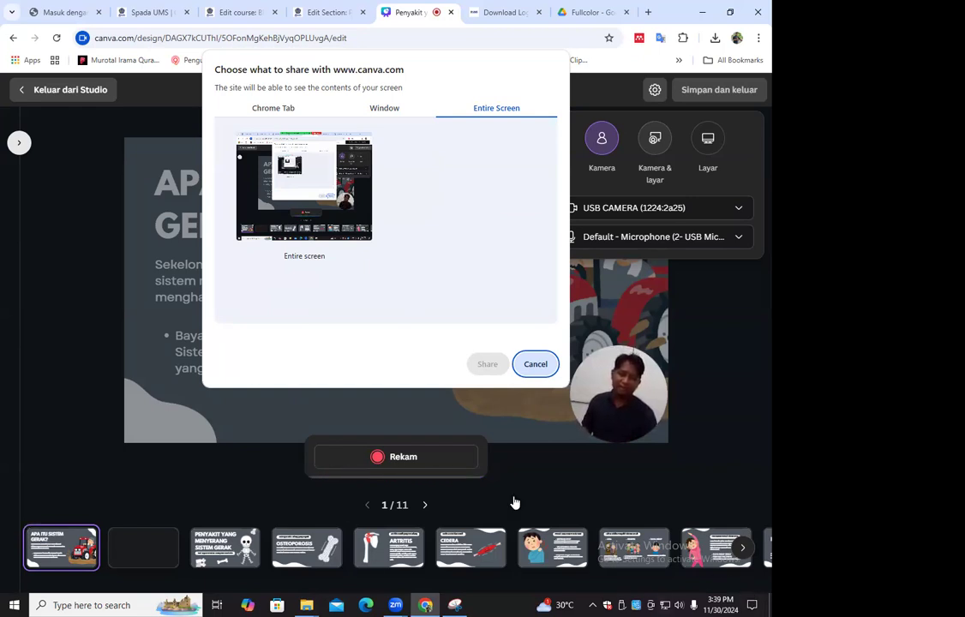
click(283, 240)
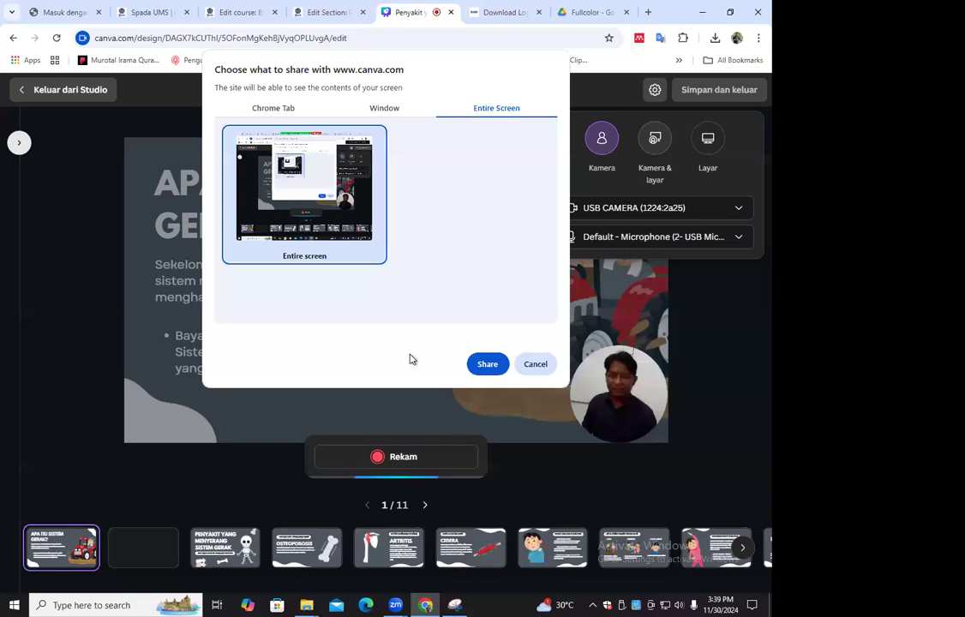
click(552, 369)
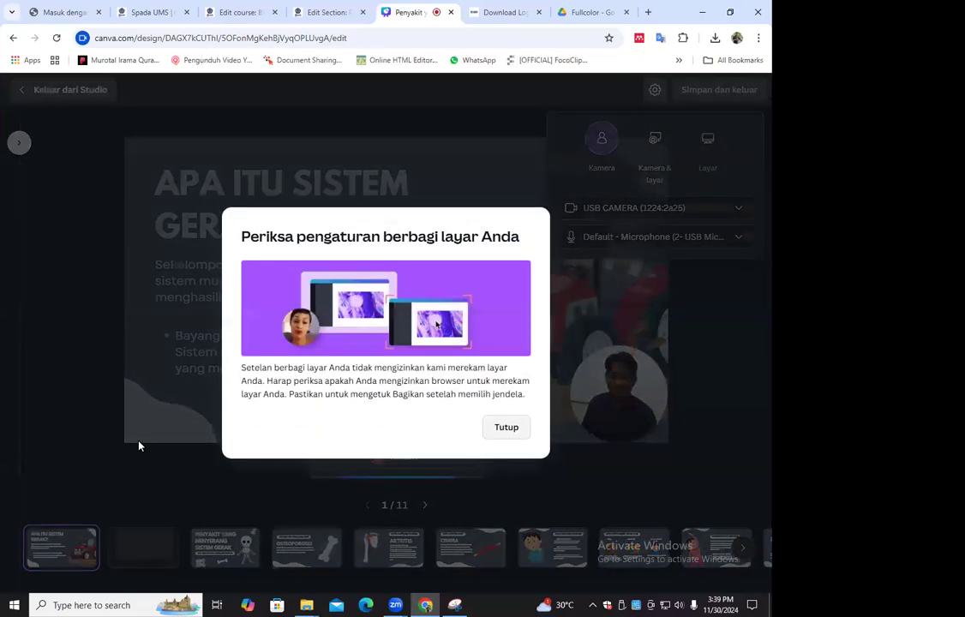
click(140, 445)
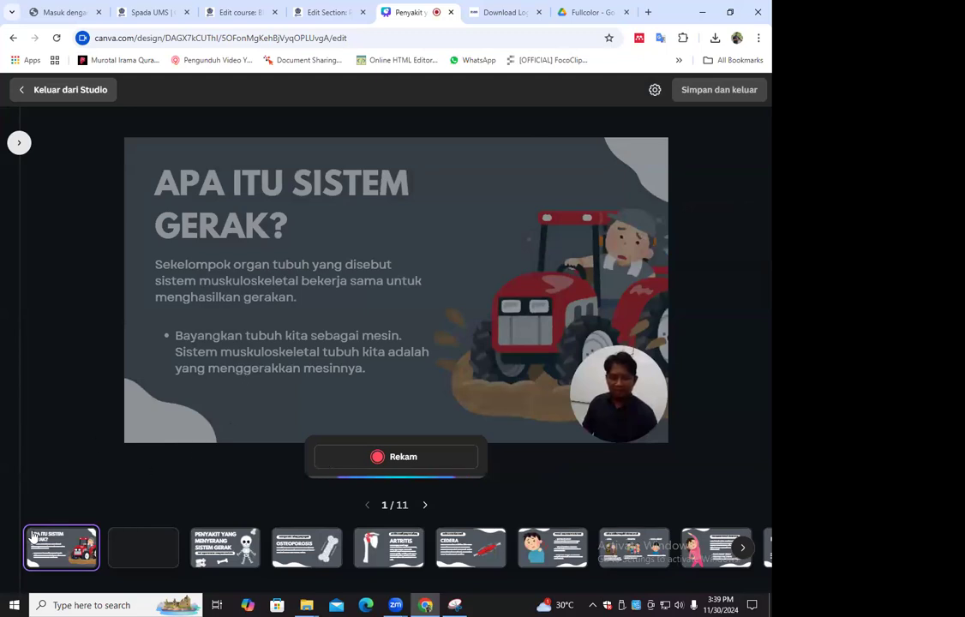
Look through the first three pages in the recording studio, ending on the "Penyakit yang Menyerang Sistem Gerak" title page
click(210, 555)
click(82, 554)
click(148, 553)
click(247, 549)
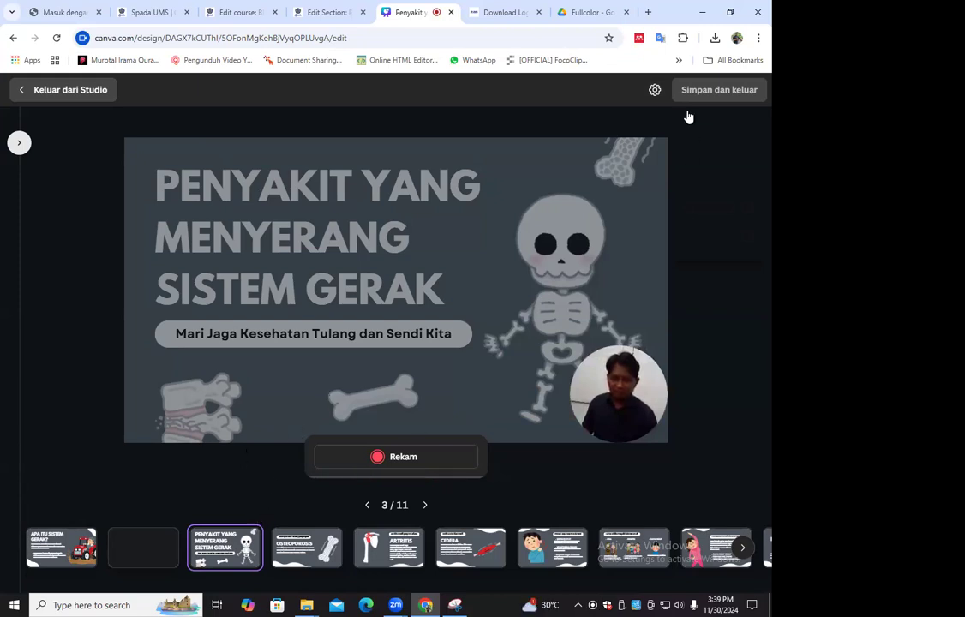
View the tab and window sources for Kamera & layar once more from the title page, and cancel the sharing
click(655, 91)
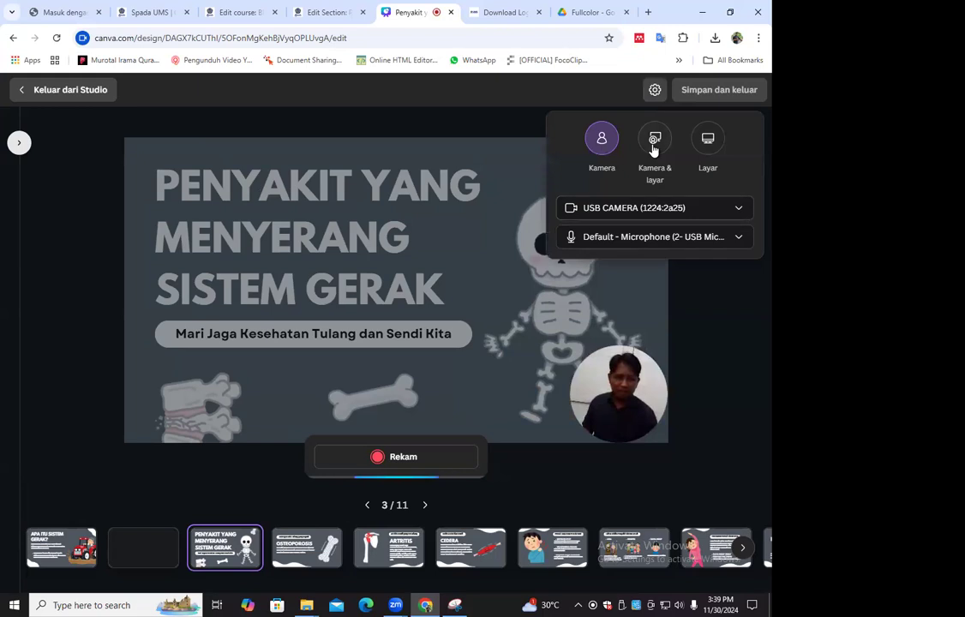
click(656, 151)
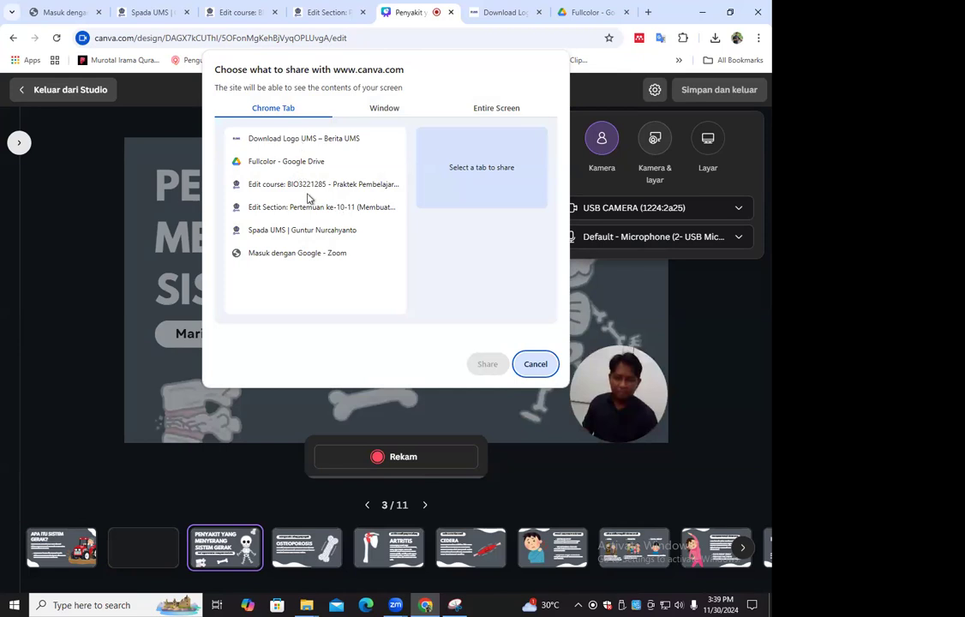
click(370, 110)
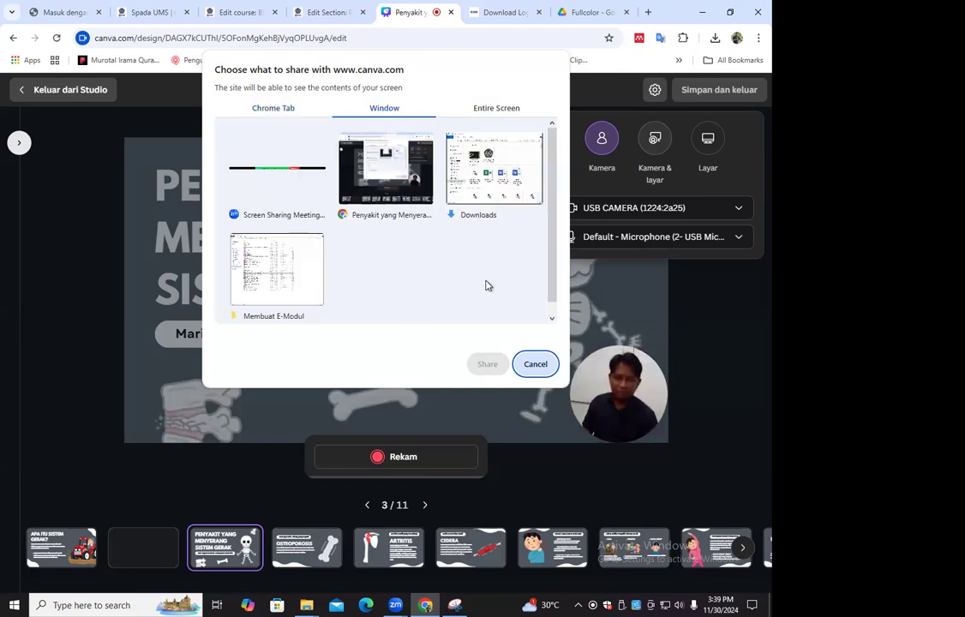
scroll(449, 142, down, 1)
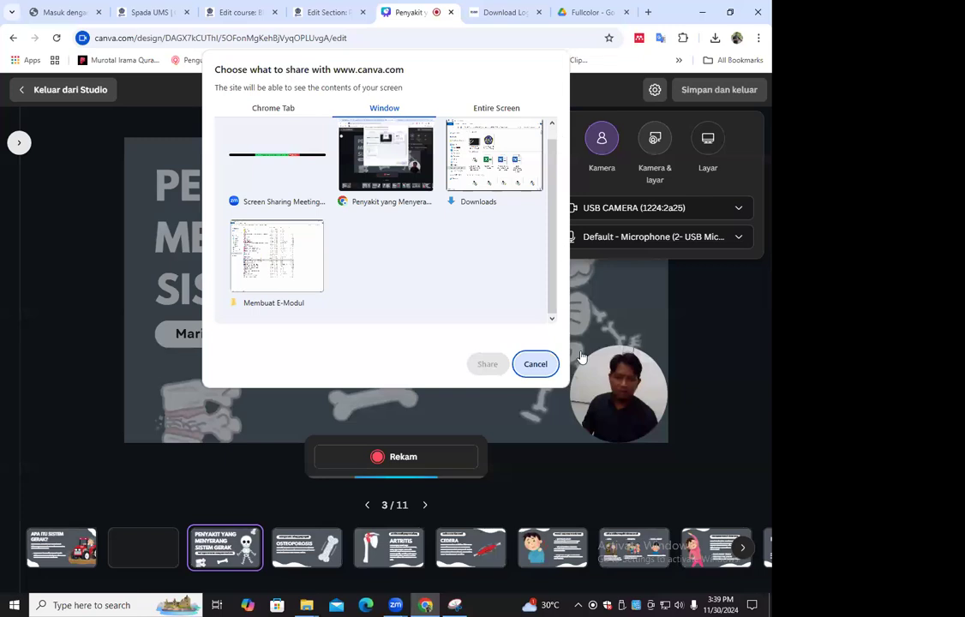
click(535, 363)
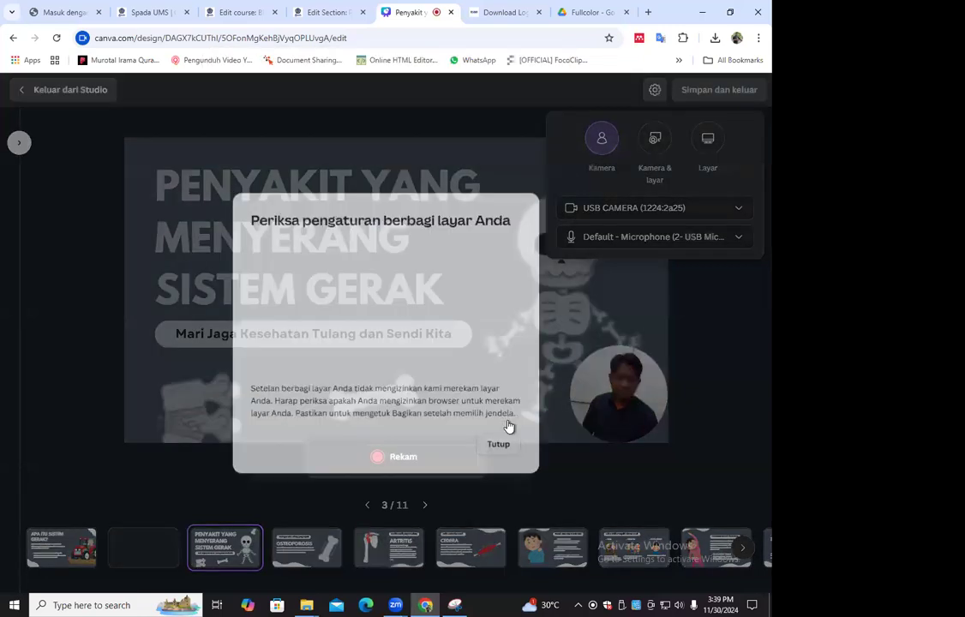
click(625, 344)
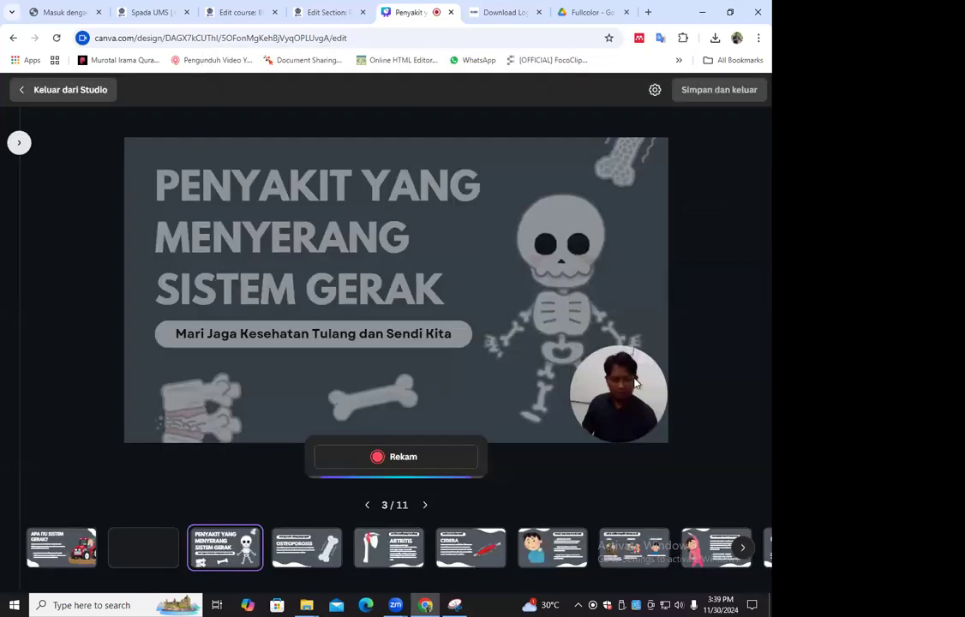
Try a rectangular shape for the camera image on the title page, and return it to a circle
click(618, 368)
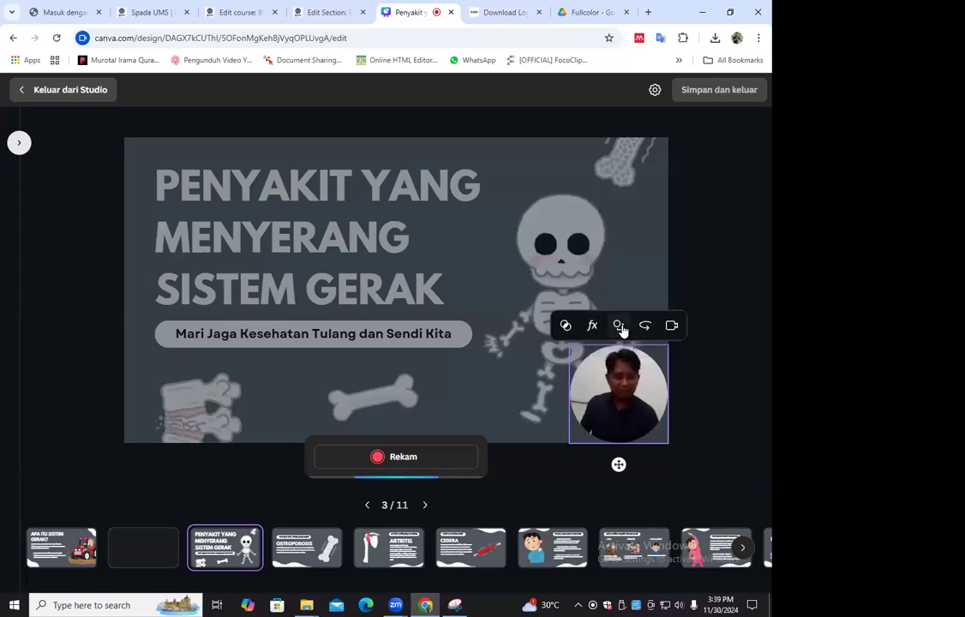
click(620, 330)
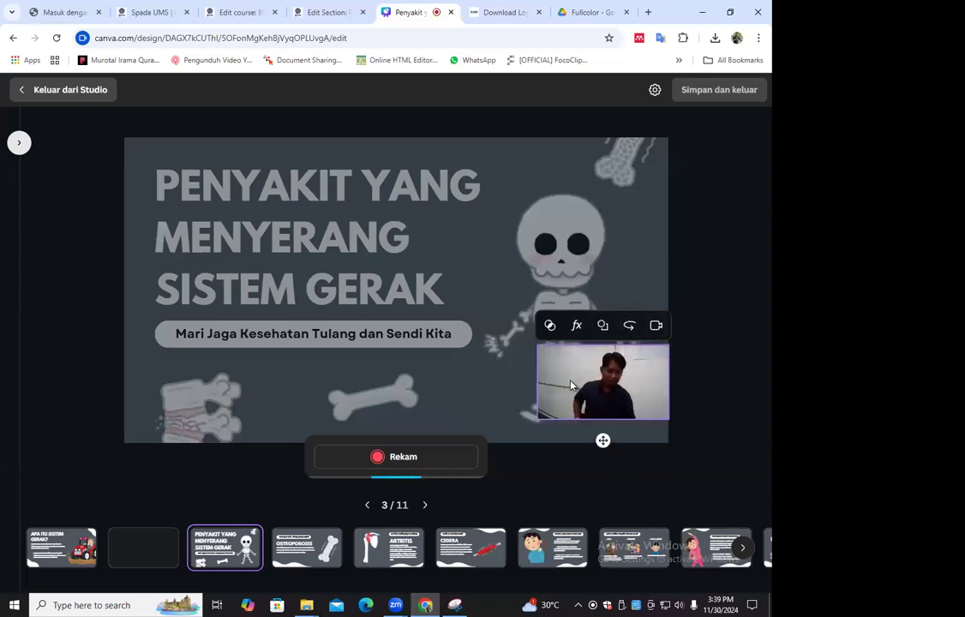
click(603, 327)
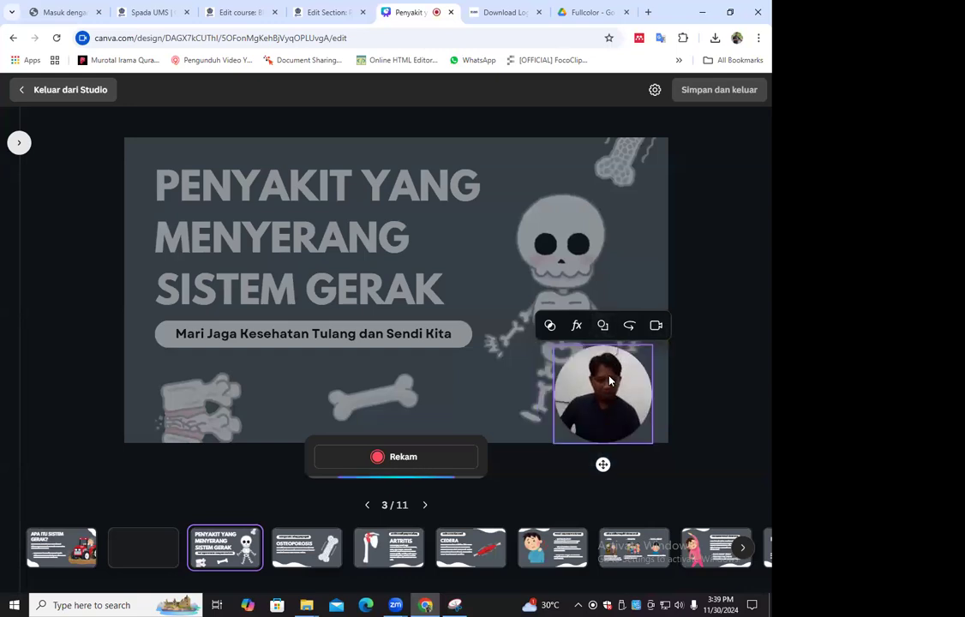
Try the Capri filter on the camera image, set the filter back to Tidak ada, and browse the remaining filters
click(548, 328)
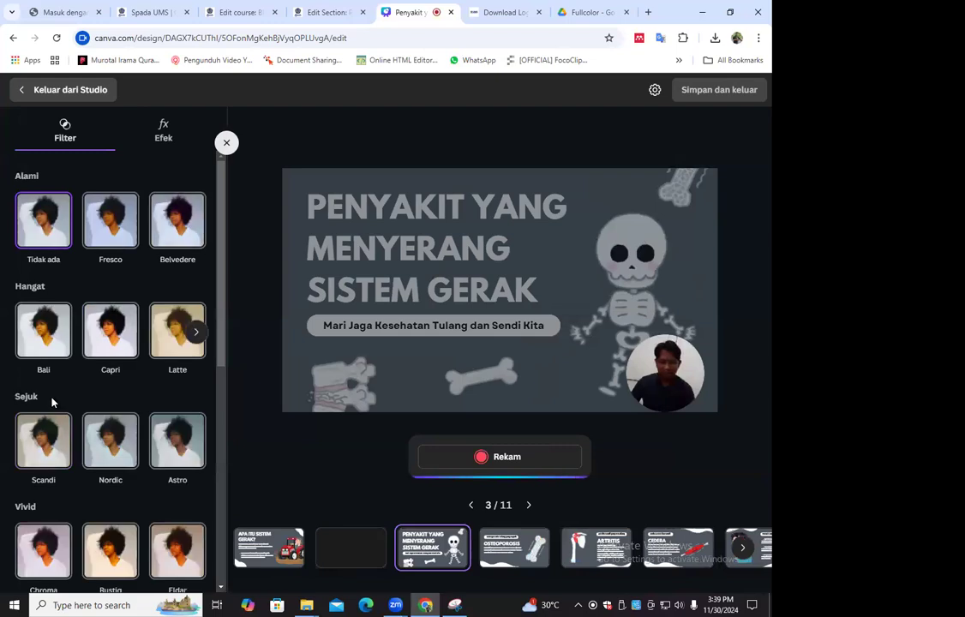
click(122, 343)
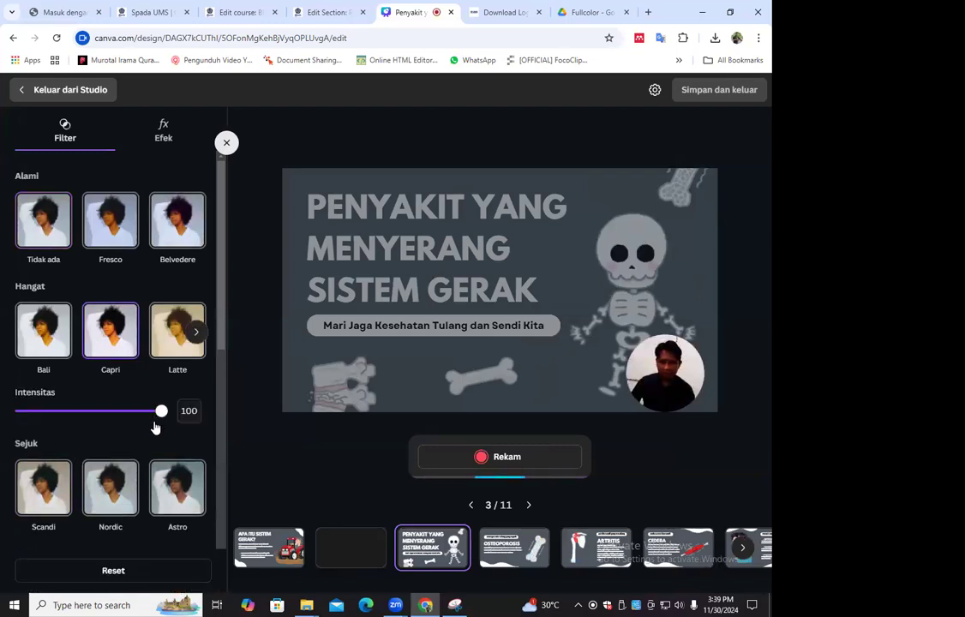
click(43, 231)
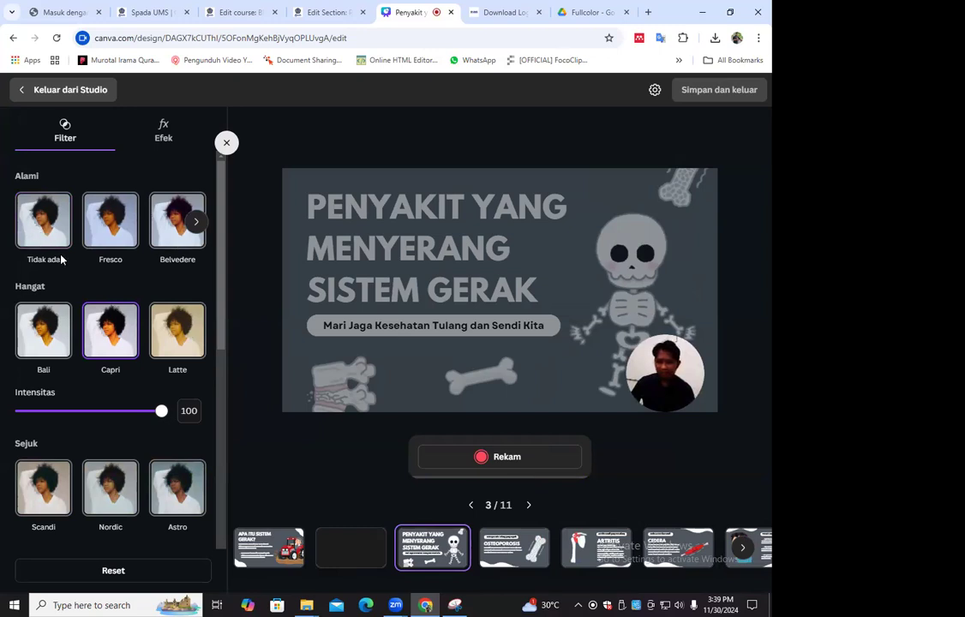
scroll(60, 404, down, 2)
scroll(59, 404, down, 3)
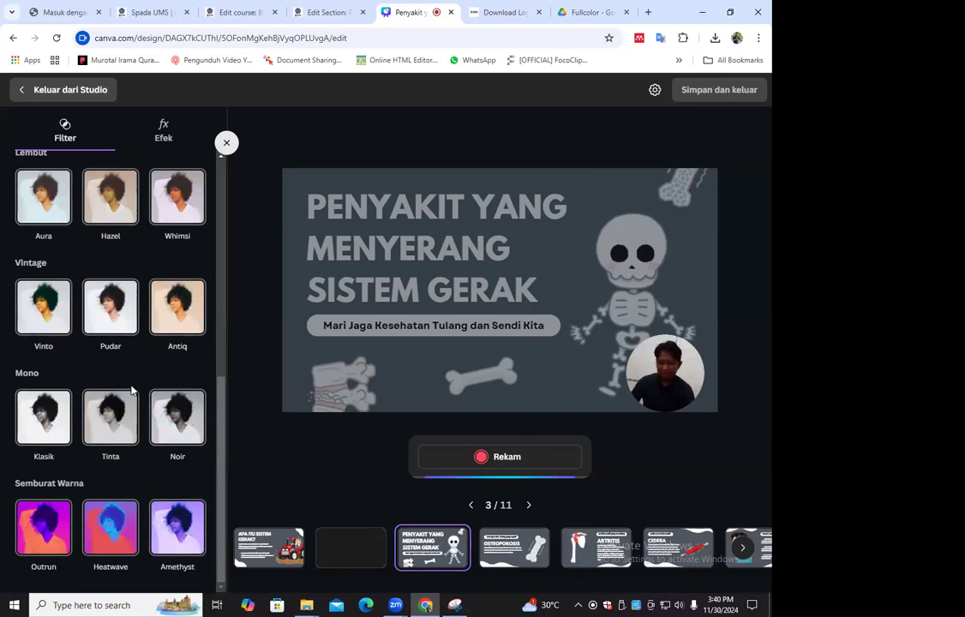
scroll(128, 395, up, 3)
scroll(129, 360, up, 3)
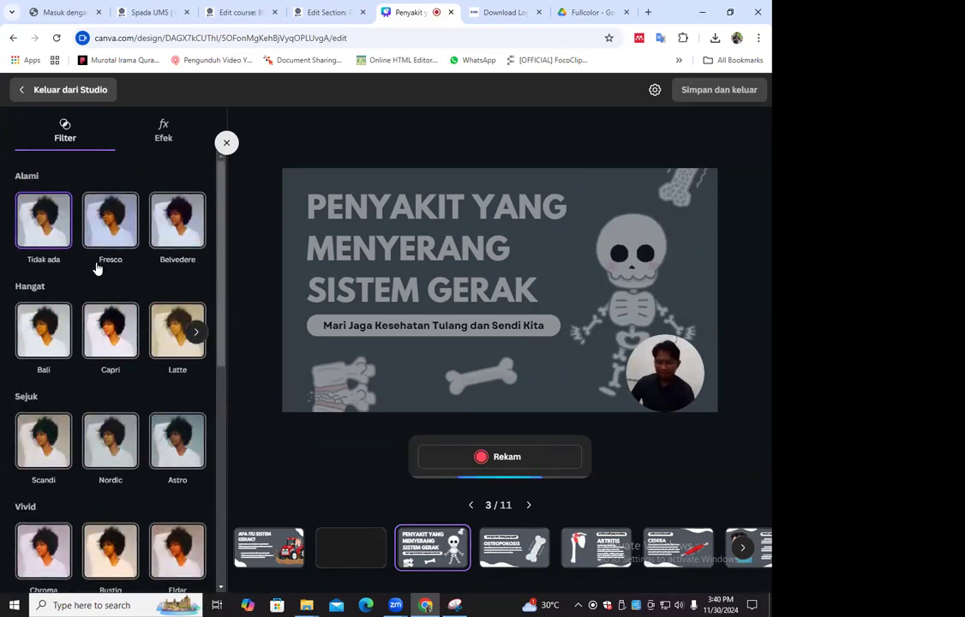
Try the Pemulusan kulit effect on the camera image, switch it off again and close the camera effects
click(163, 134)
click(63, 206)
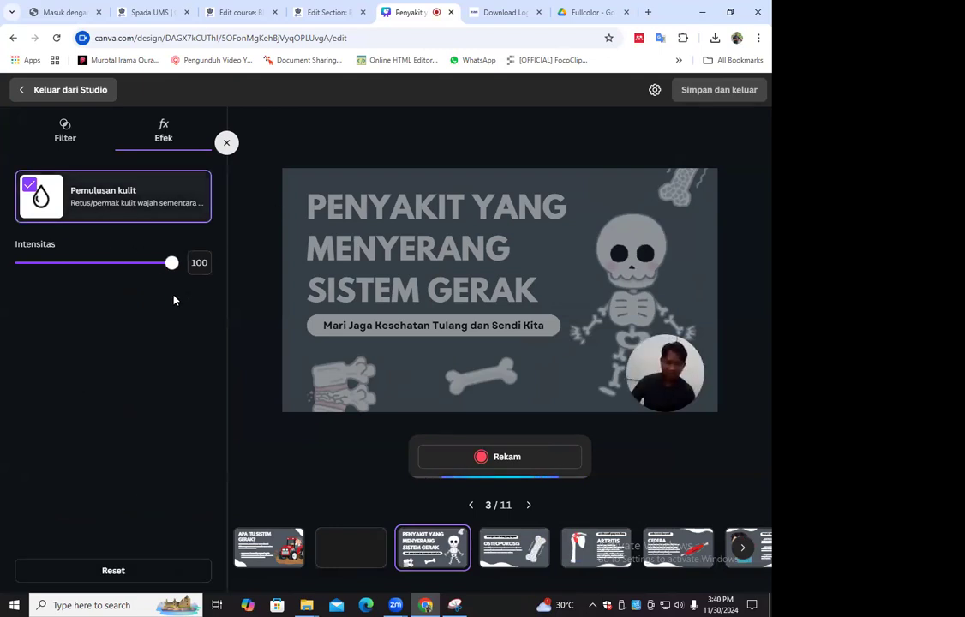
click(155, 198)
click(80, 130)
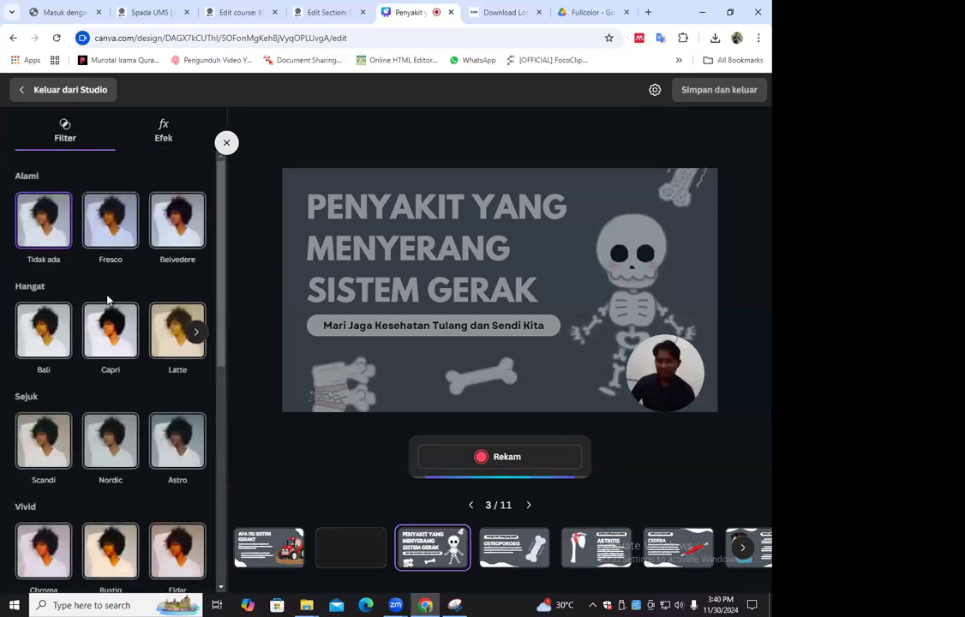
click(228, 147)
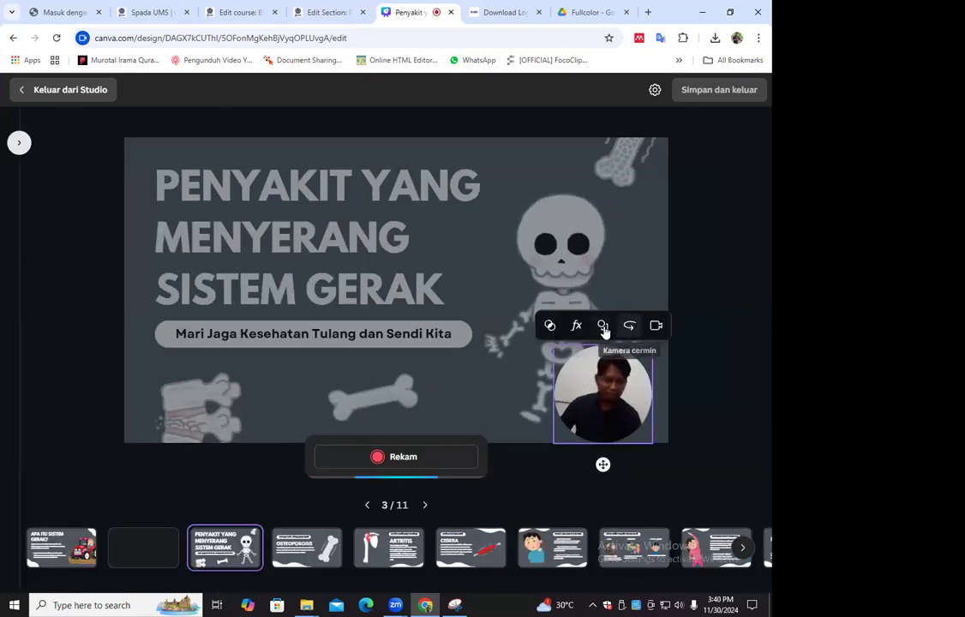
Make the camera image rectangular in the page's lower-right corner, and go back to the "Apa Itu Sistem Gerak?" page
click(603, 325)
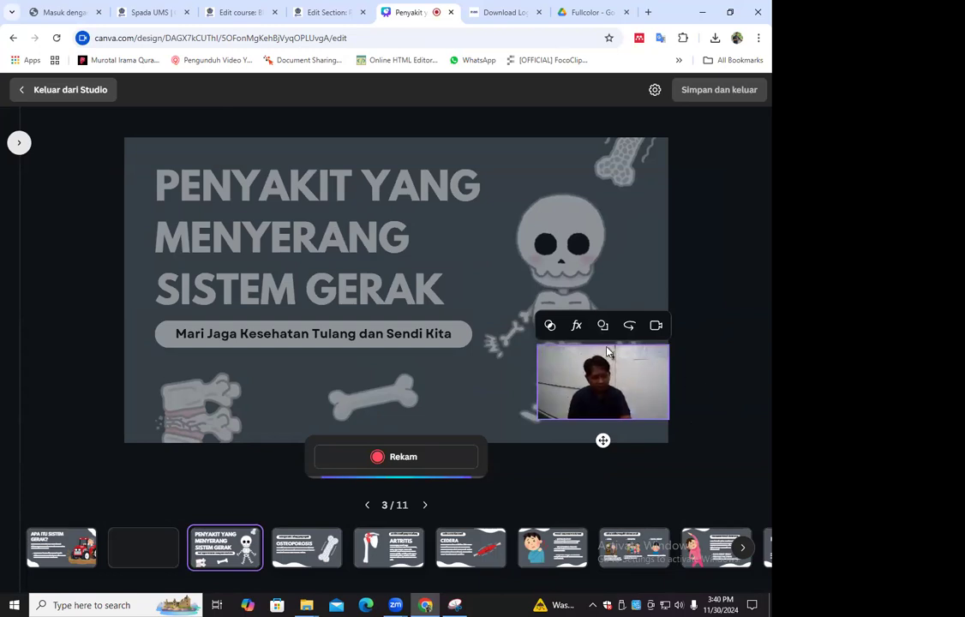
drag(630, 412, 630, 436)
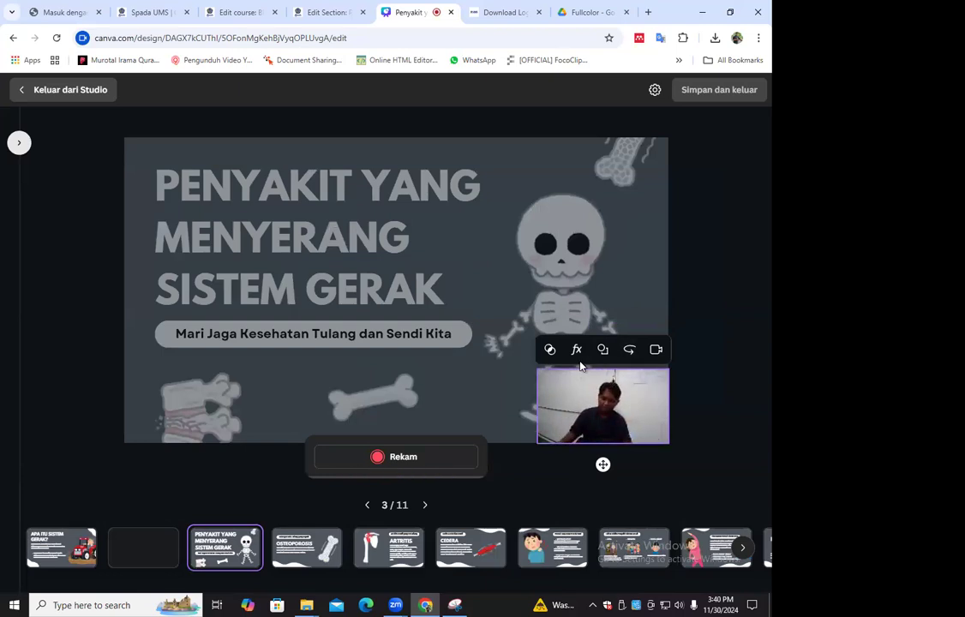
click(657, 351)
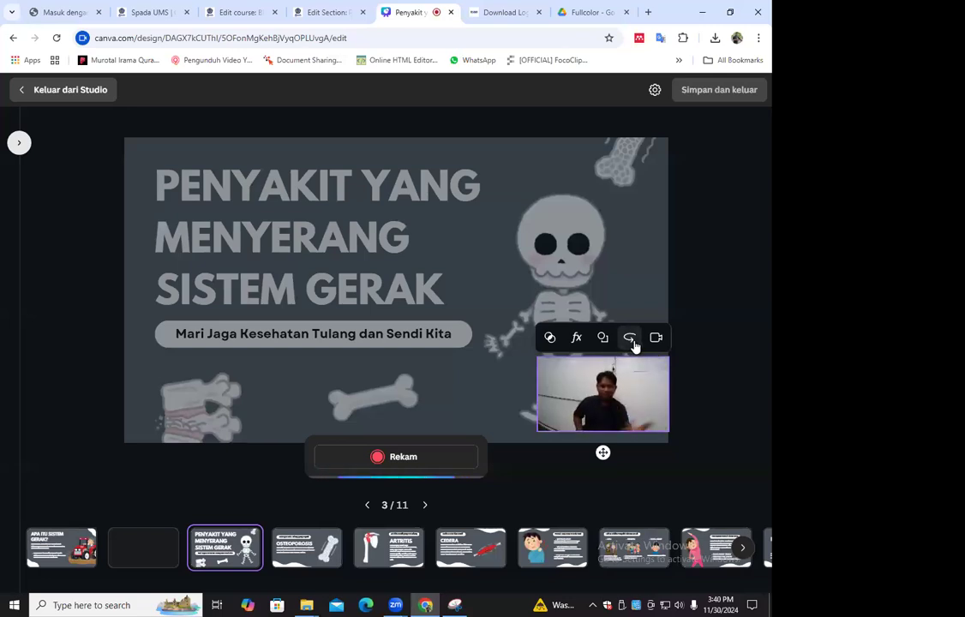
click(575, 338)
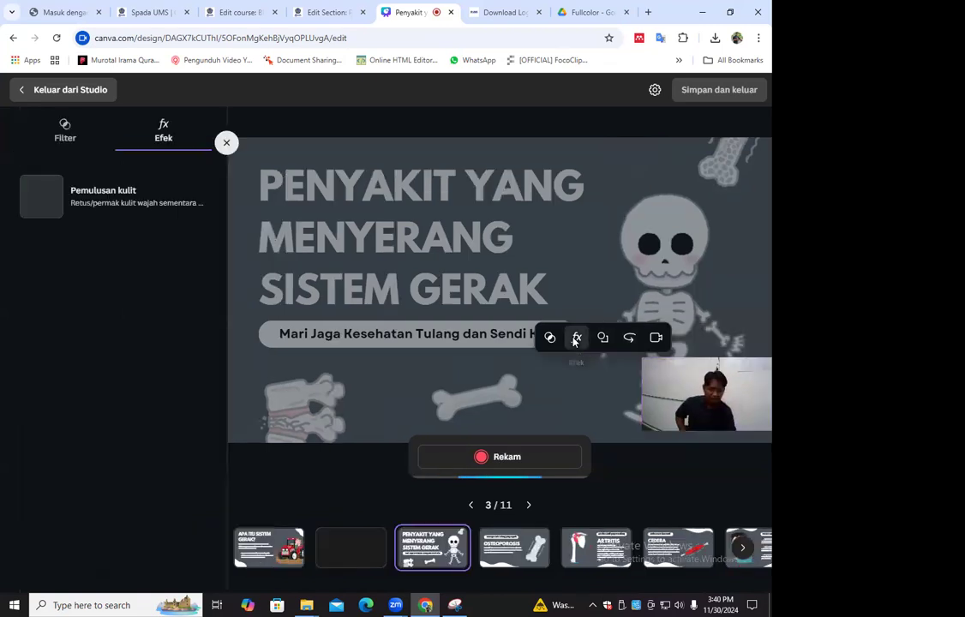
click(224, 144)
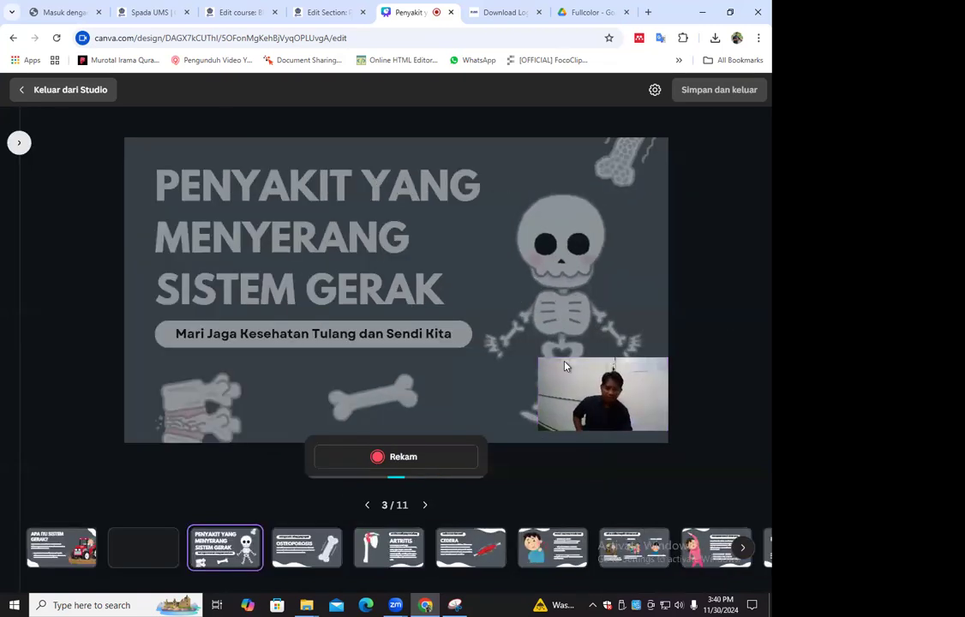
click(609, 392)
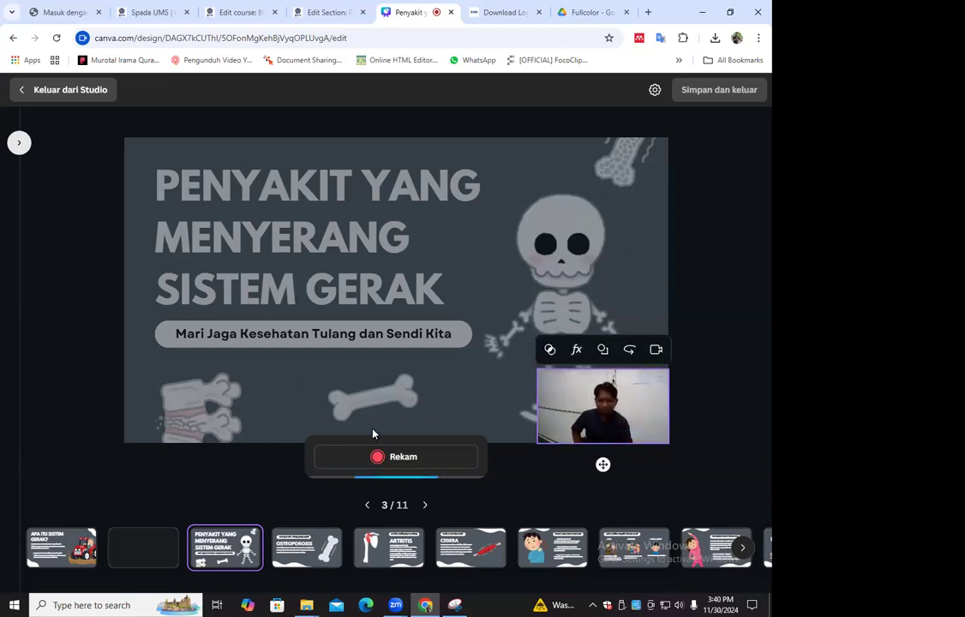
click(51, 548)
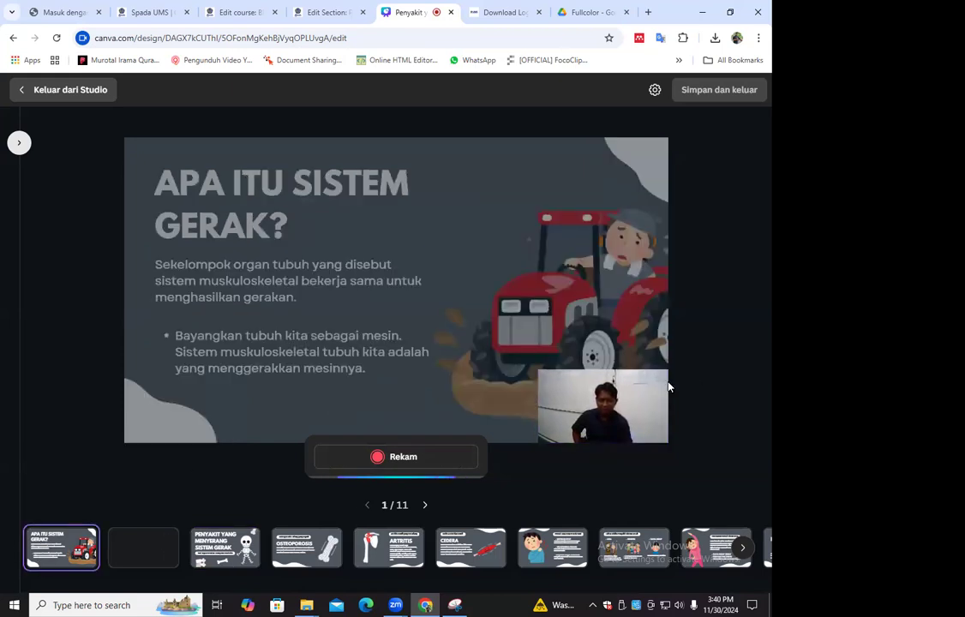
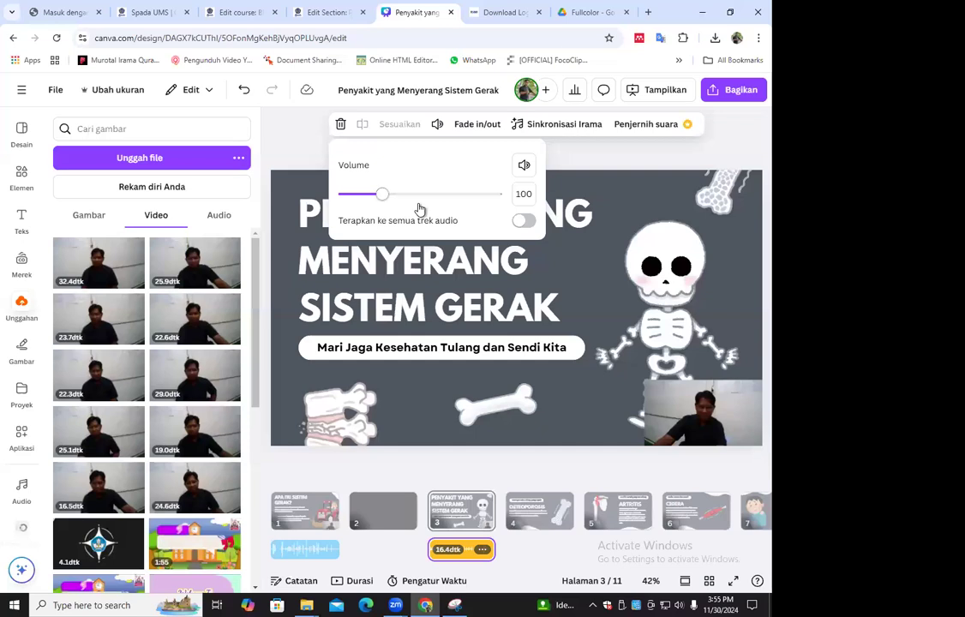
Set the volume of the title page's extracted audio track to 200
mouse_move(421, 207)
mouse_down()
mouse_move(422, 196)
mouse_move(420, 204)
mouse_up()
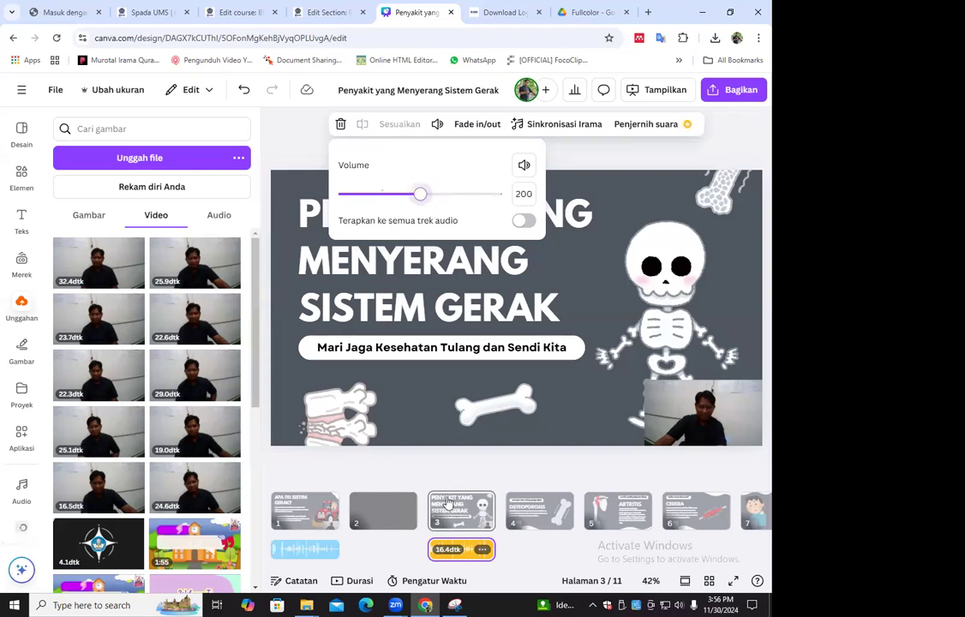
click(504, 541)
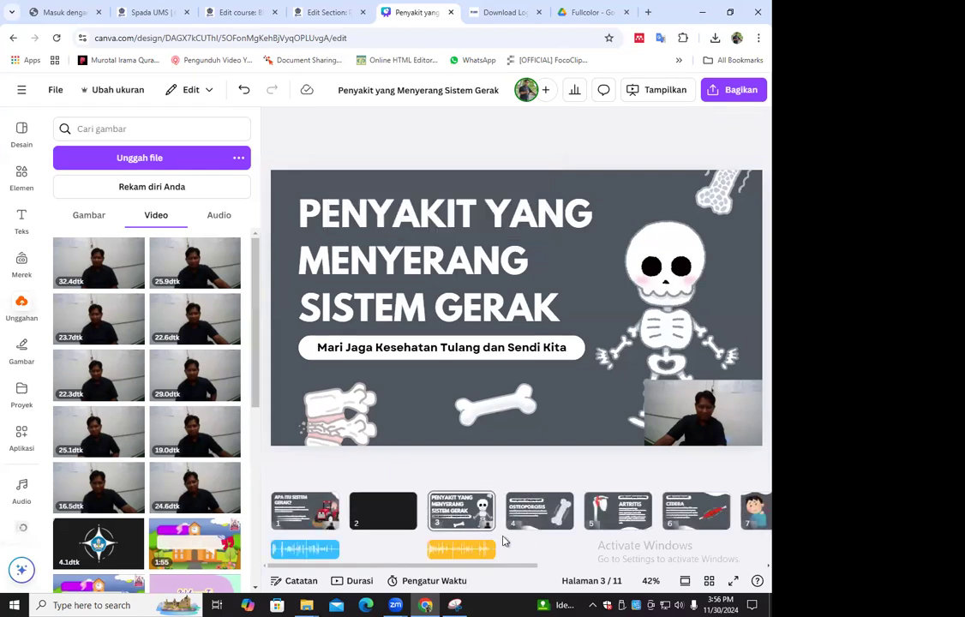
Extract the audio from the camera video on the Osteoporosis page and adjust the new track's volume
click(540, 523)
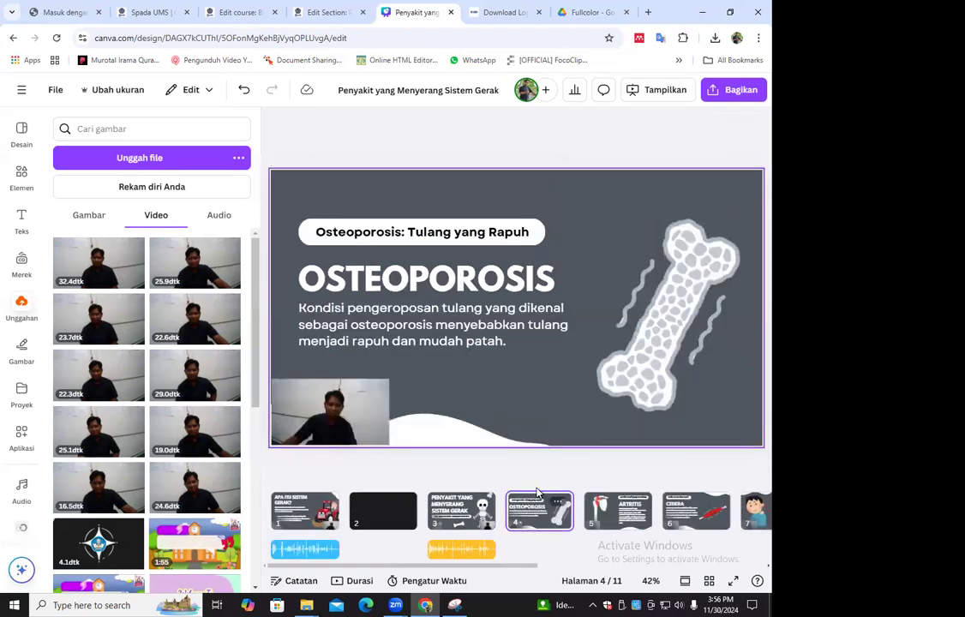
right_click(541, 516)
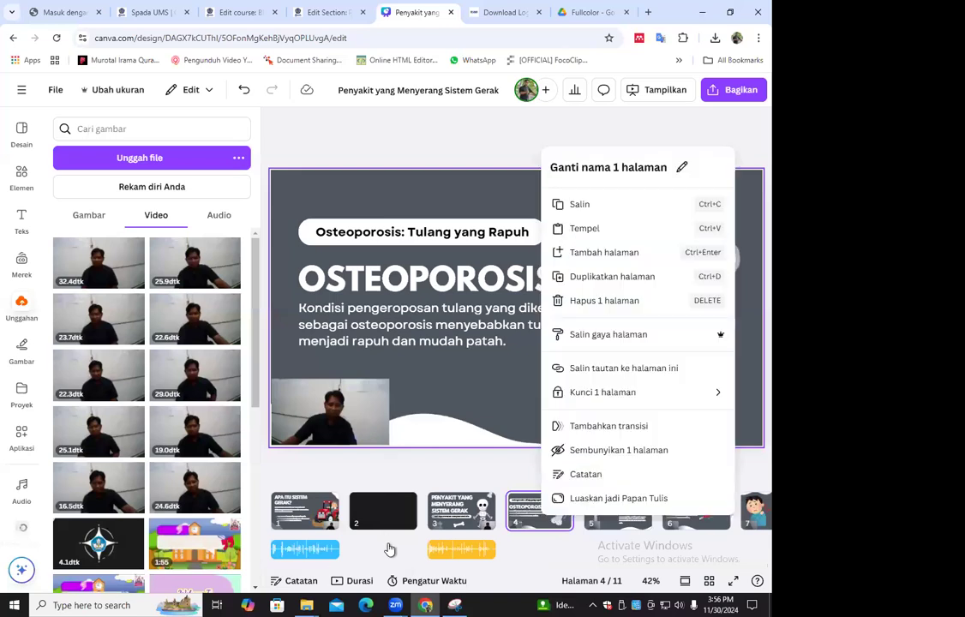
click(334, 416)
right_click(333, 416)
click(543, 554)
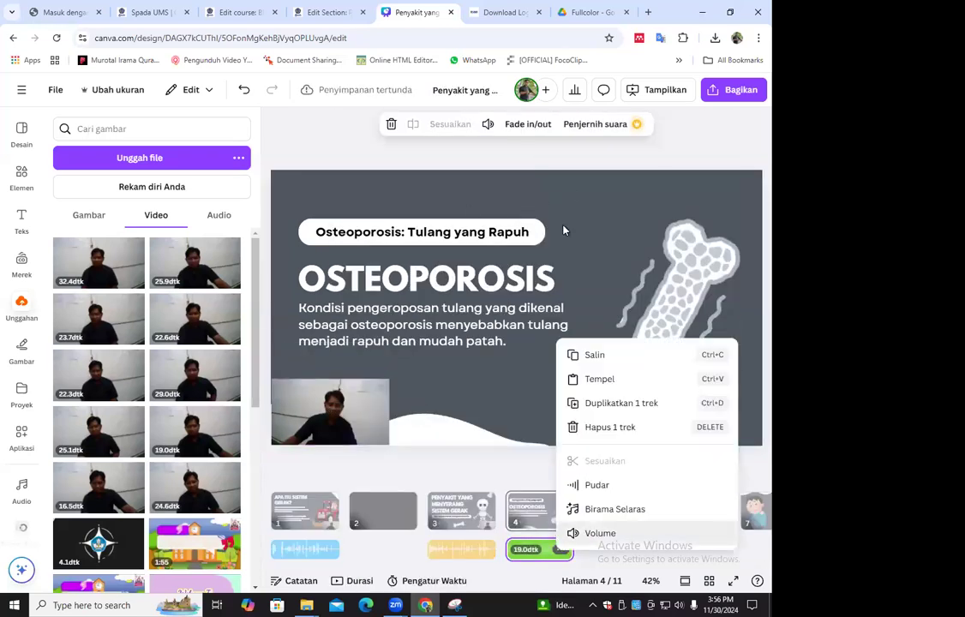
click(578, 531)
key(Return)
Extract the audio from the camera video on the Artritis page and adjust the new track's volume
click(634, 514)
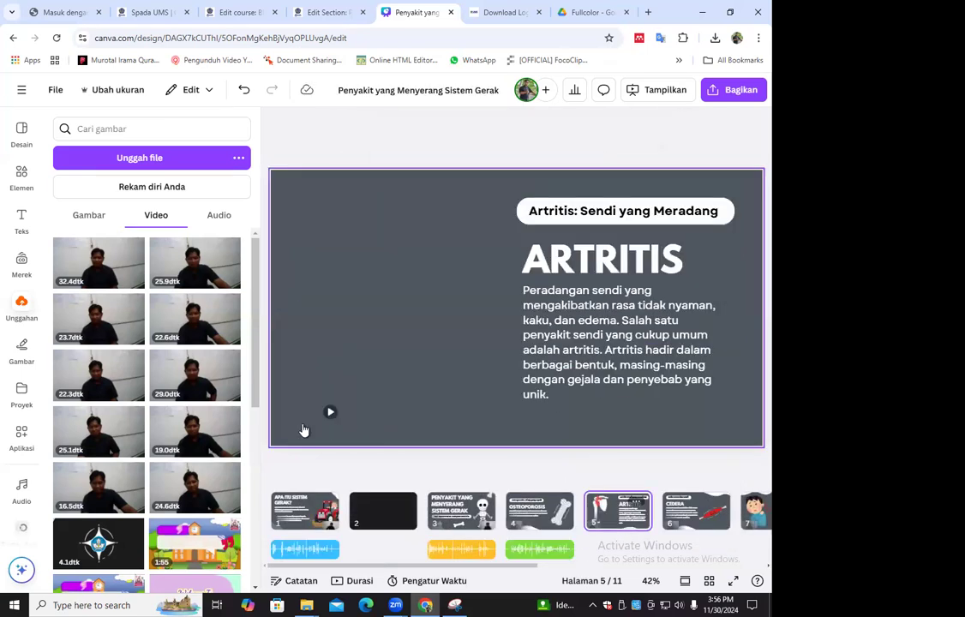
right_click(307, 334)
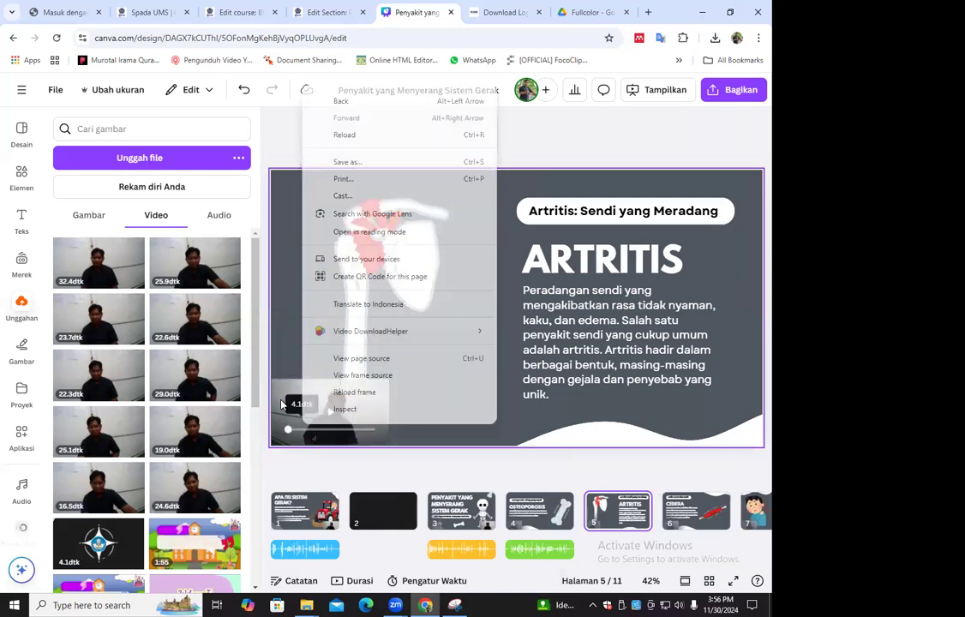
click(351, 563)
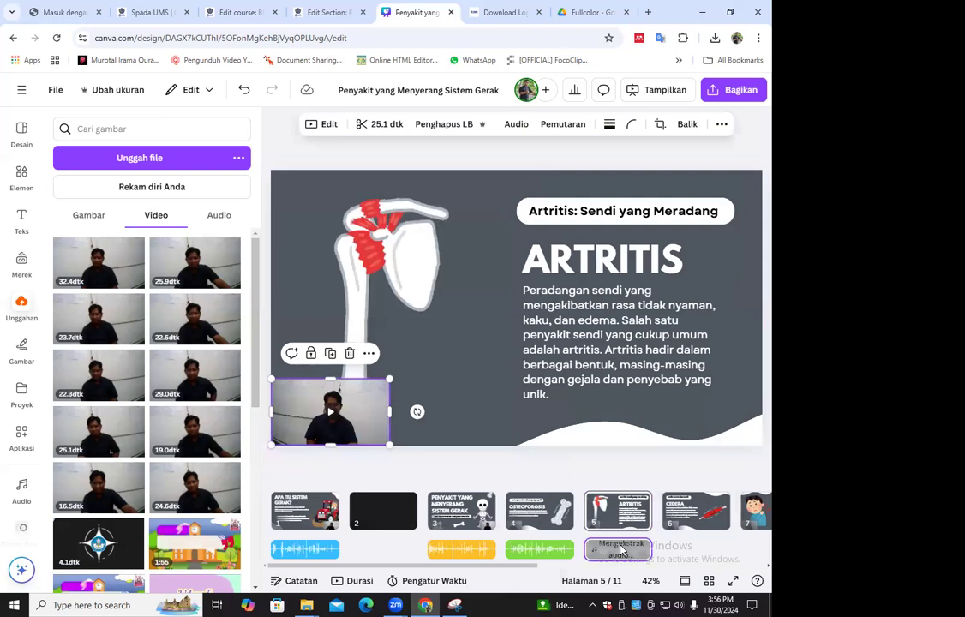
right_click(621, 550)
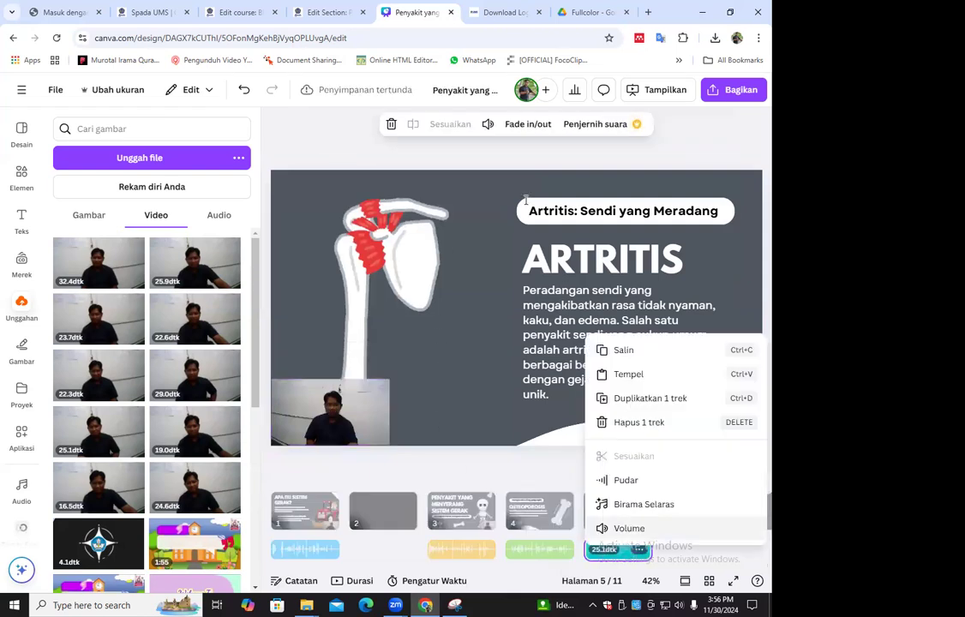
key(Return)
Extract the audio from the camera video on the Cedera page and set the track's volume to 200
click(682, 515)
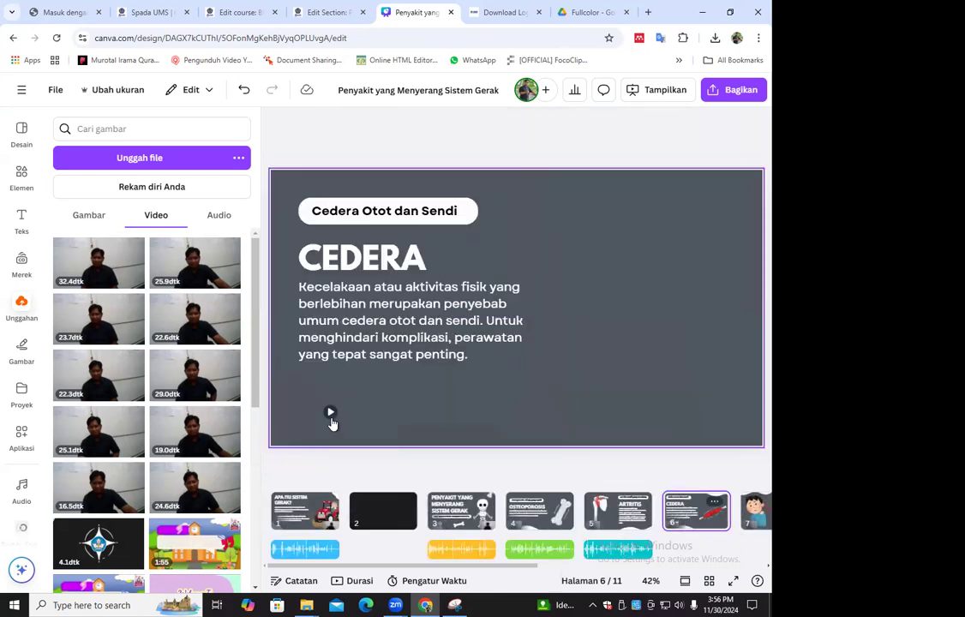
right_click(355, 416)
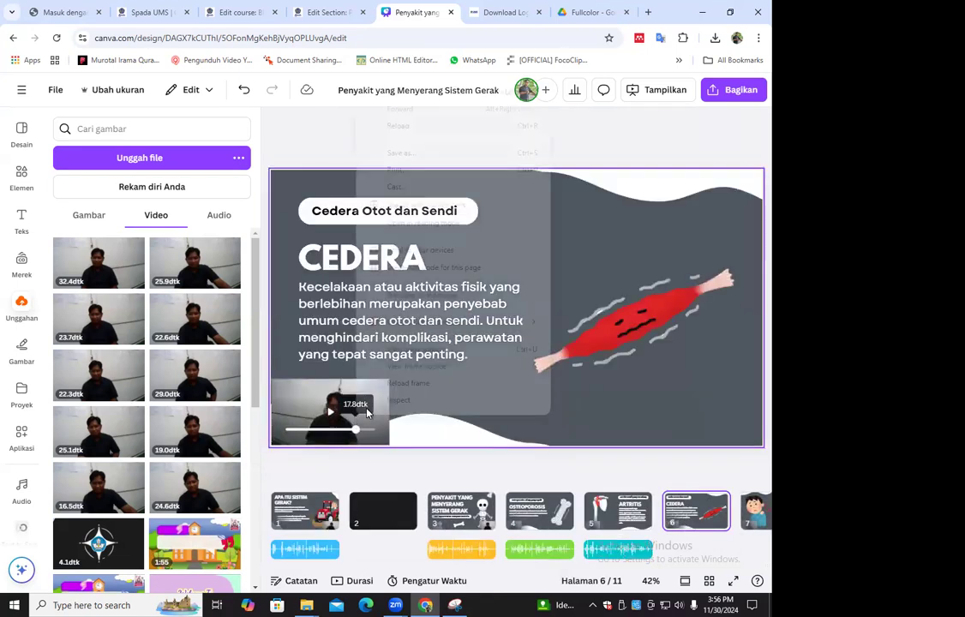
right_click(298, 409)
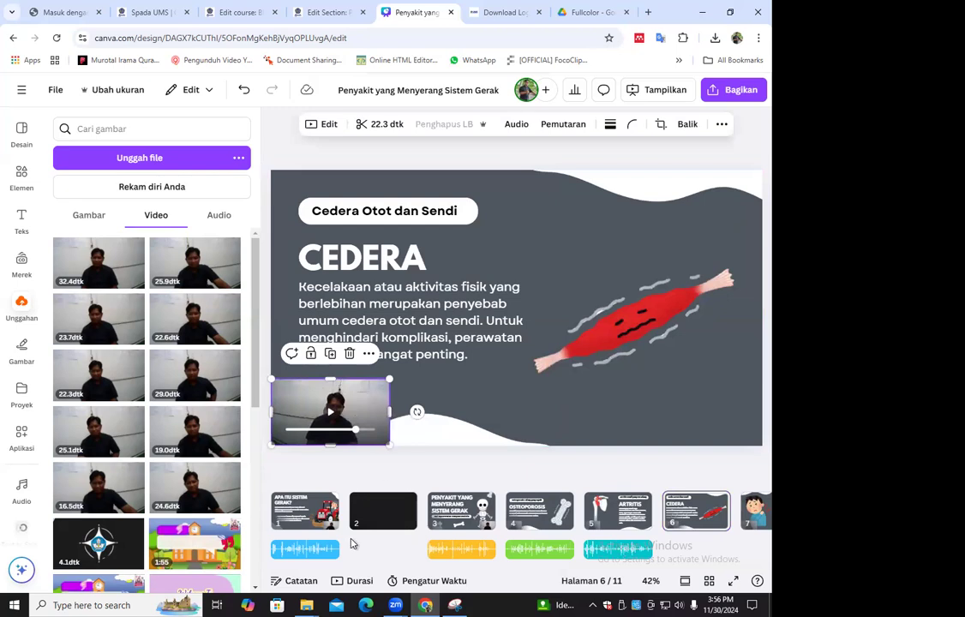
click(390, 546)
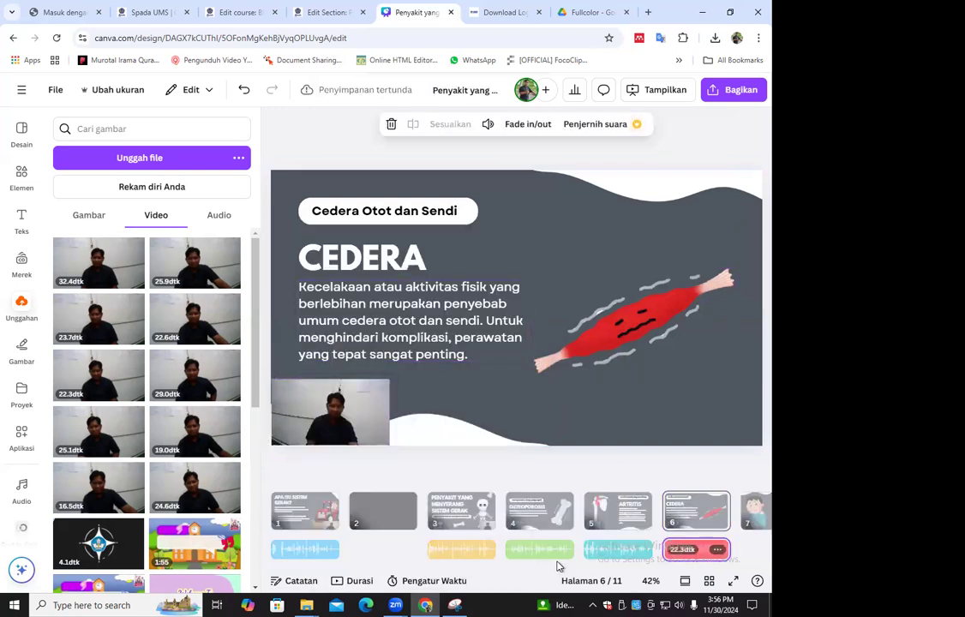
scroll(559, 565, right, 3)
right_click(510, 551)
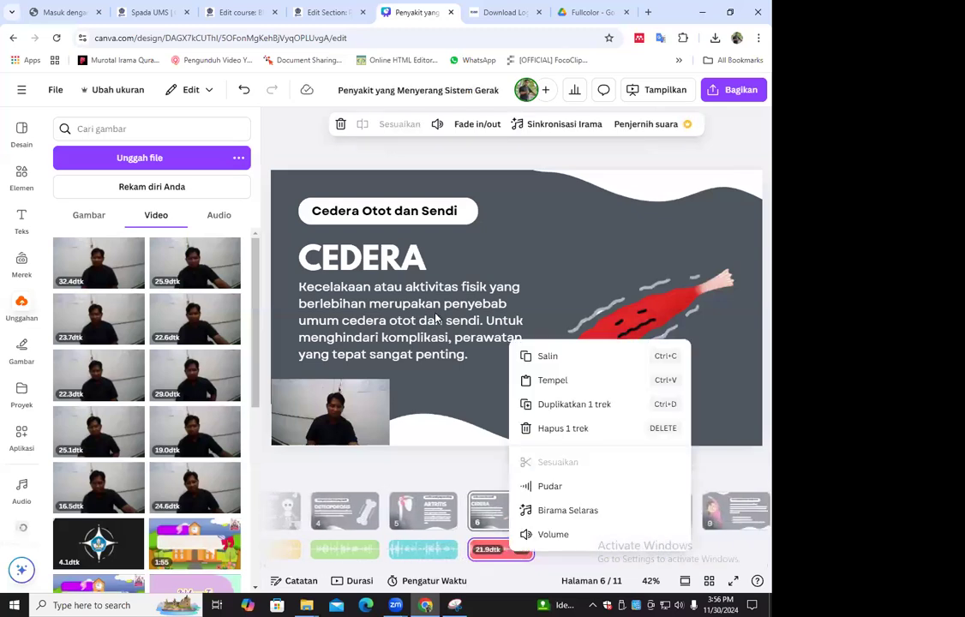
click(437, 123)
click(524, 194)
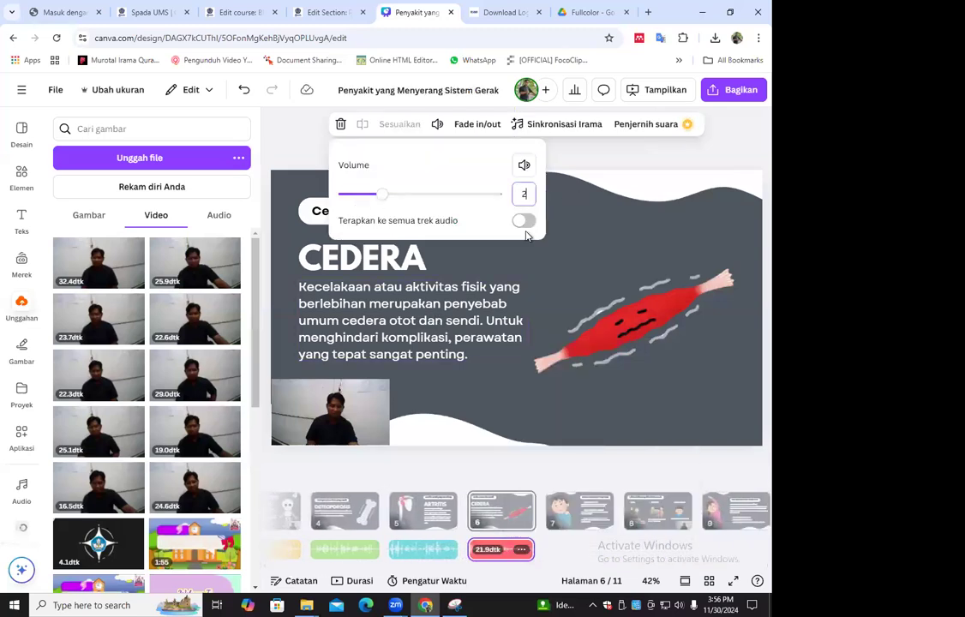
text(200)
Extract the audio from the camera video on the "Penyakit Langka yang Perlu Diketahui" page and set its volume to 200
click(570, 510)
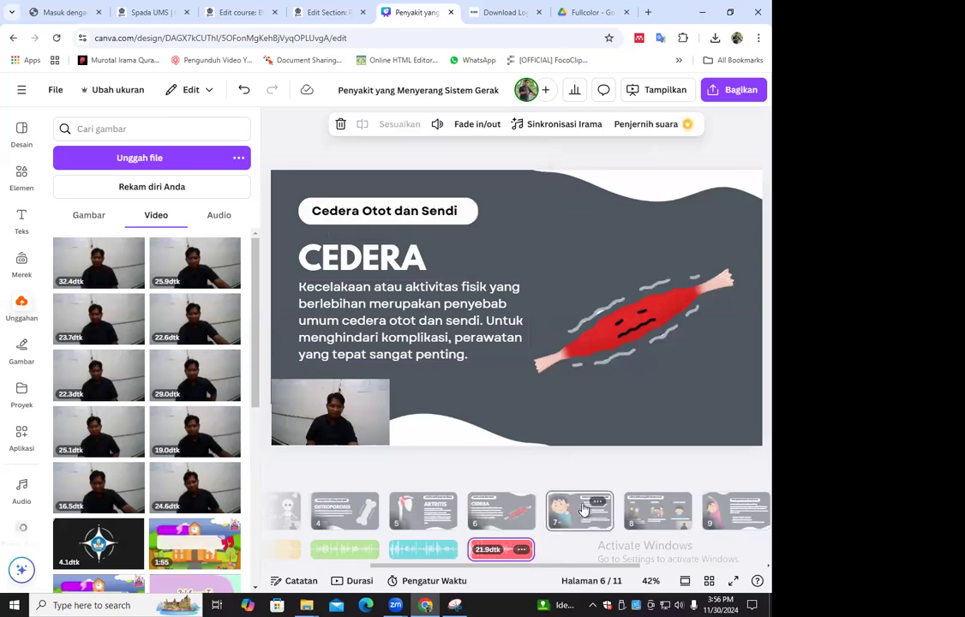
click(334, 407)
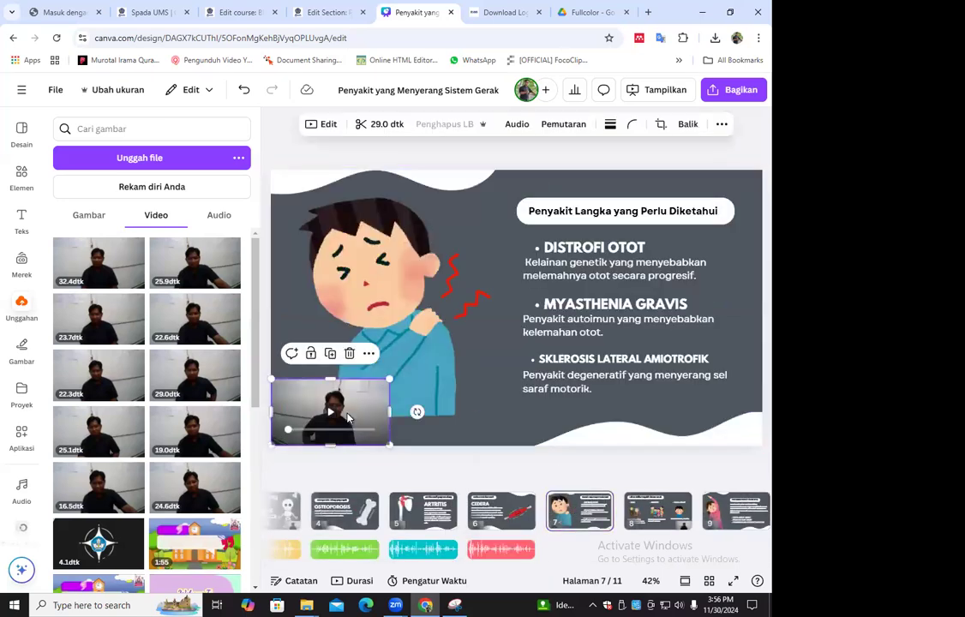
right_click(347, 402)
click(404, 547)
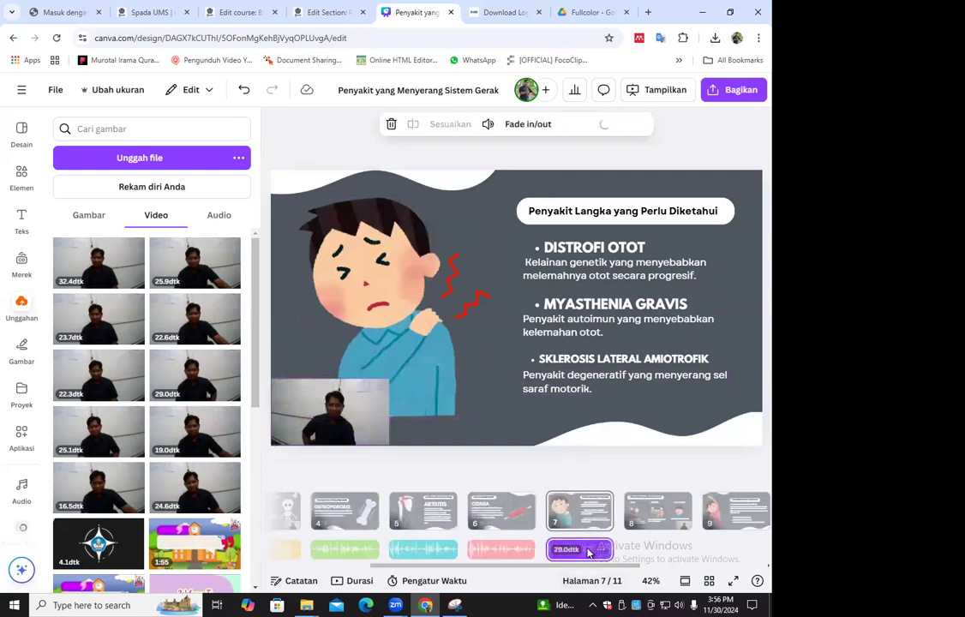
click(601, 548)
click(630, 528)
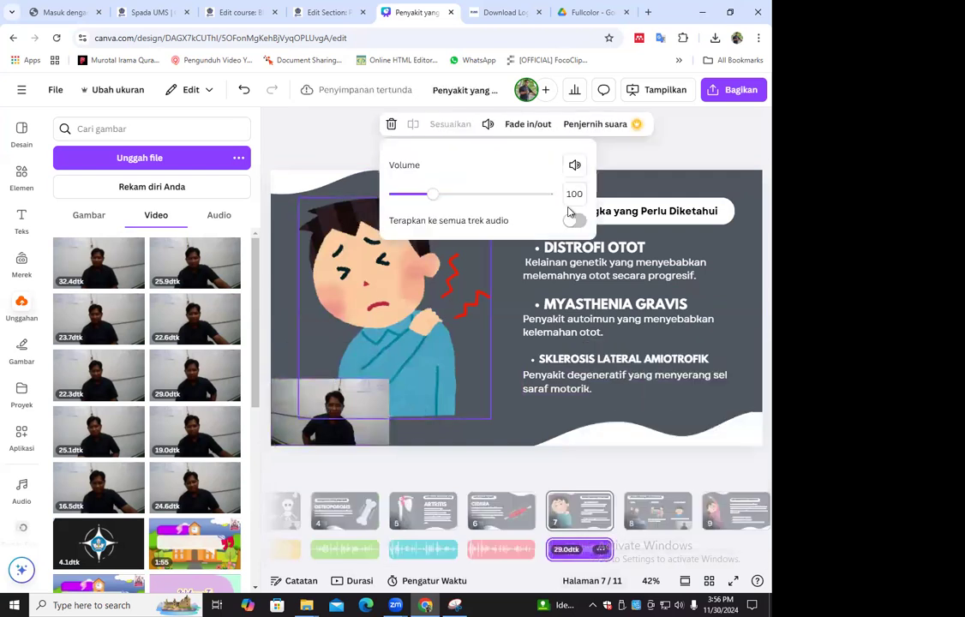
text(200)
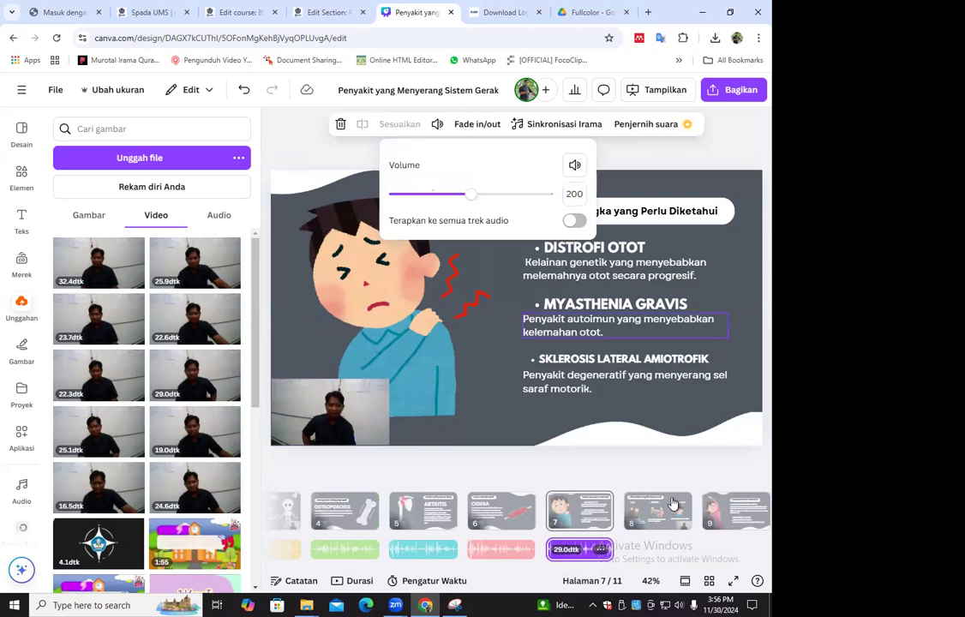
Extract the audio from the camera video on the "Faktor Risiko Penyakit Sistem Gerak" page and set its volume to 200
click(658, 510)
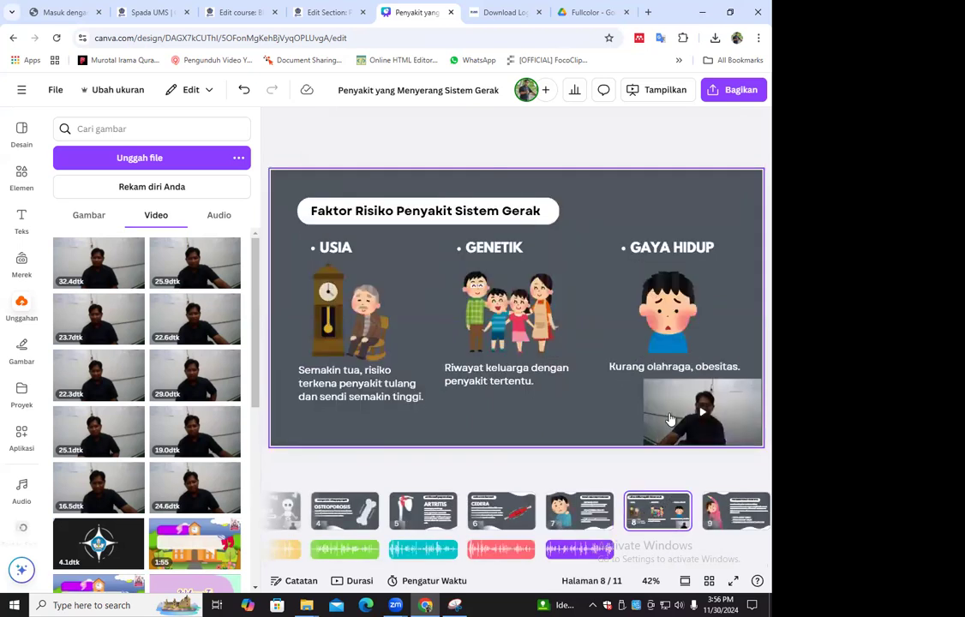
click(698, 420)
right_click(696, 422)
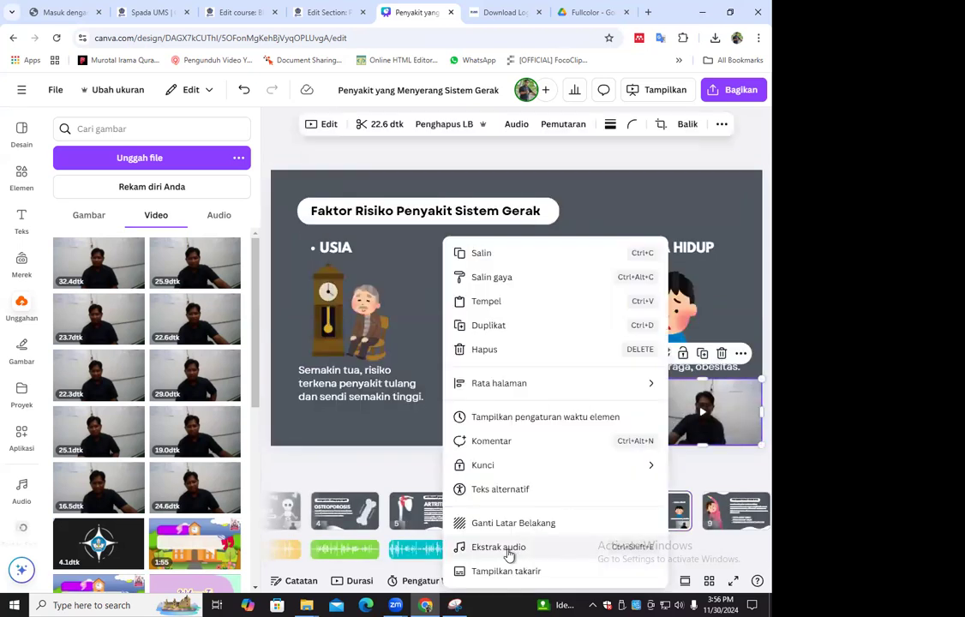
click(512, 556)
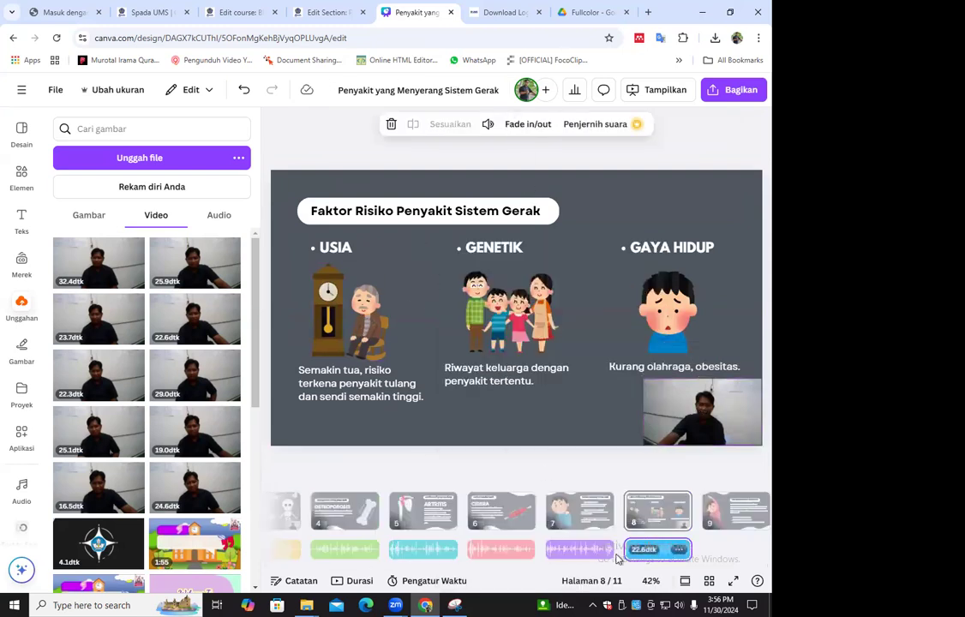
right_click(651, 553)
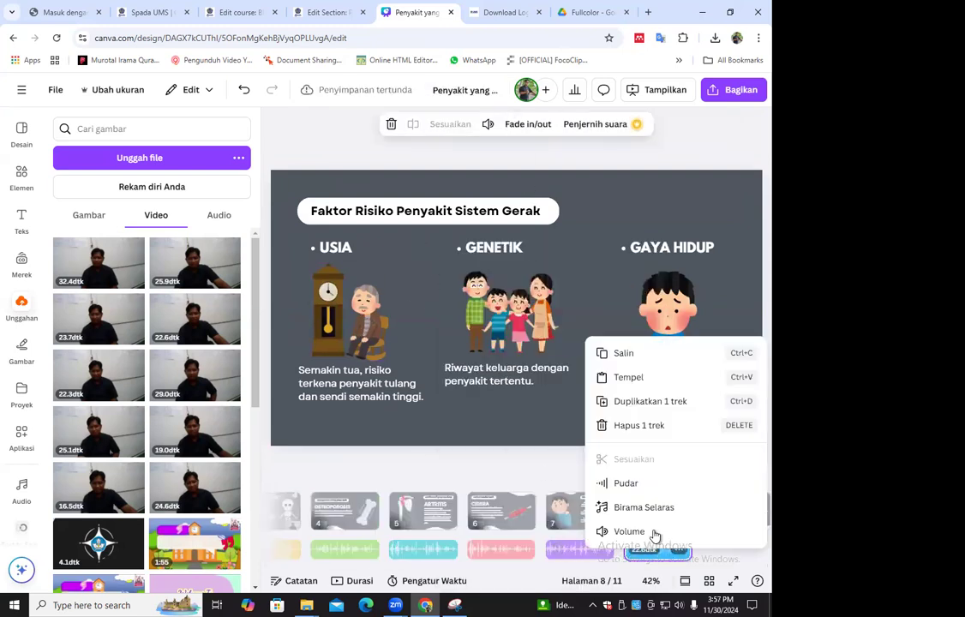
click(657, 532)
click(526, 196)
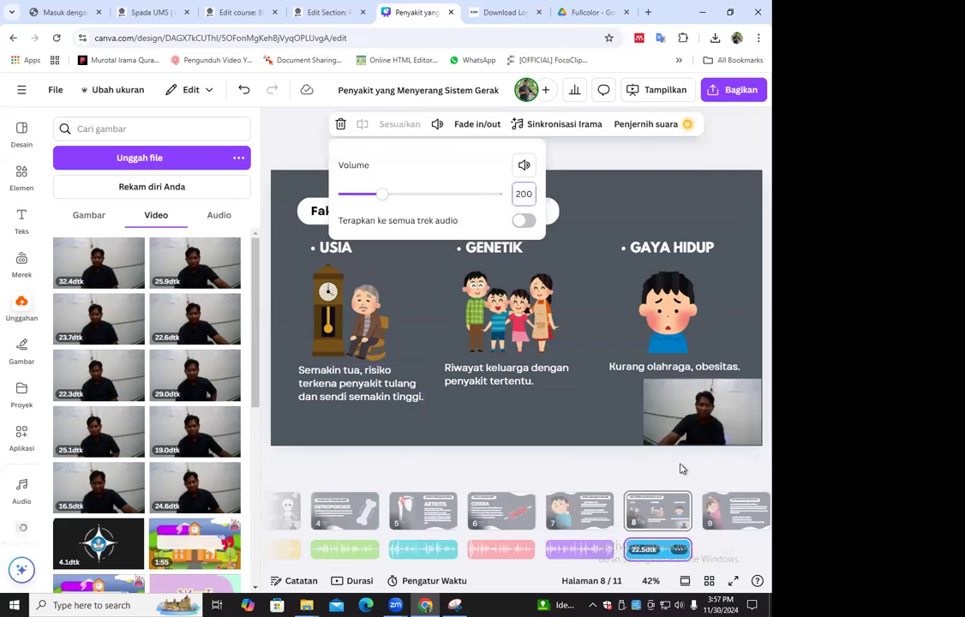
Extract the audio from the camera video on the "Pencegahan Penyakit Sistem Gerak" page and set its volume to 200
click(719, 511)
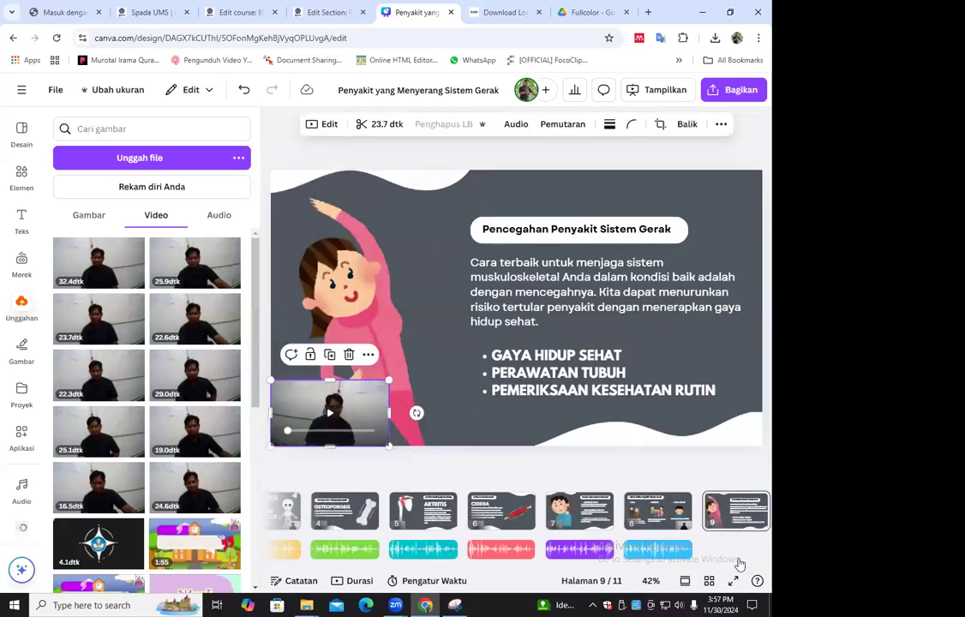
right_click(604, 581)
click(570, 547)
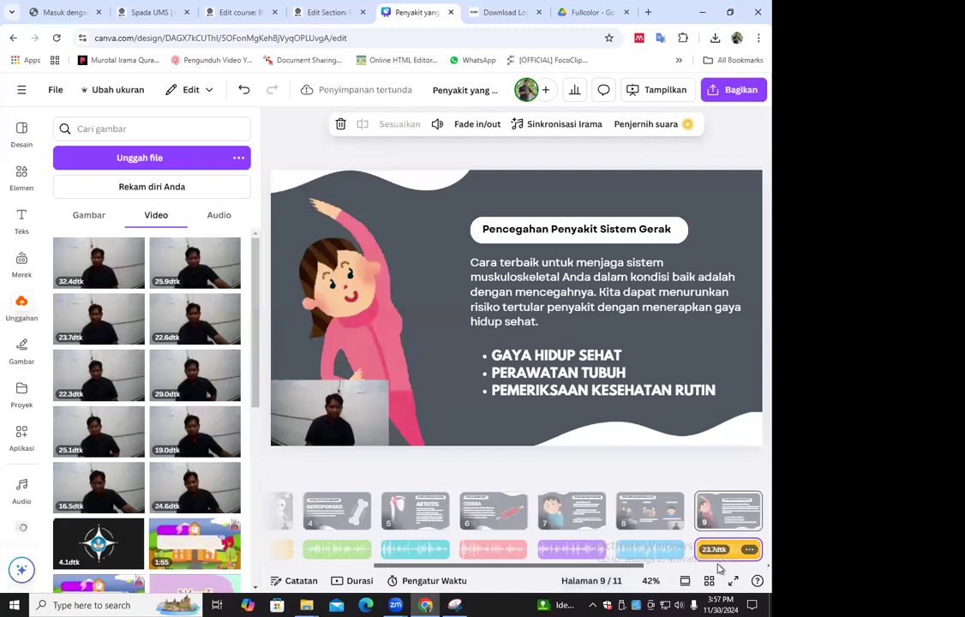
right_click(554, 544)
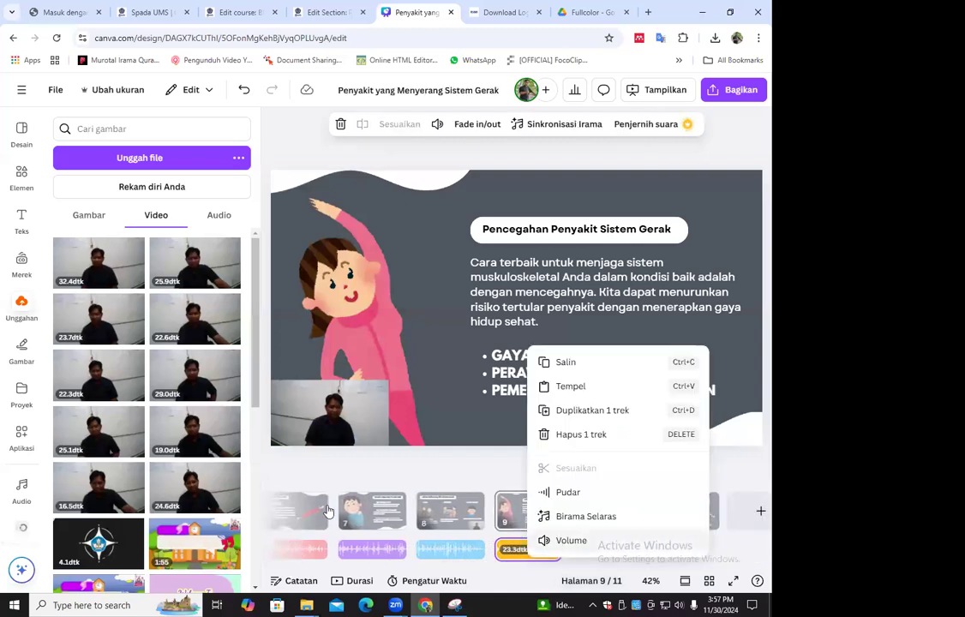
click(569, 539)
key(Tab)
text(200)
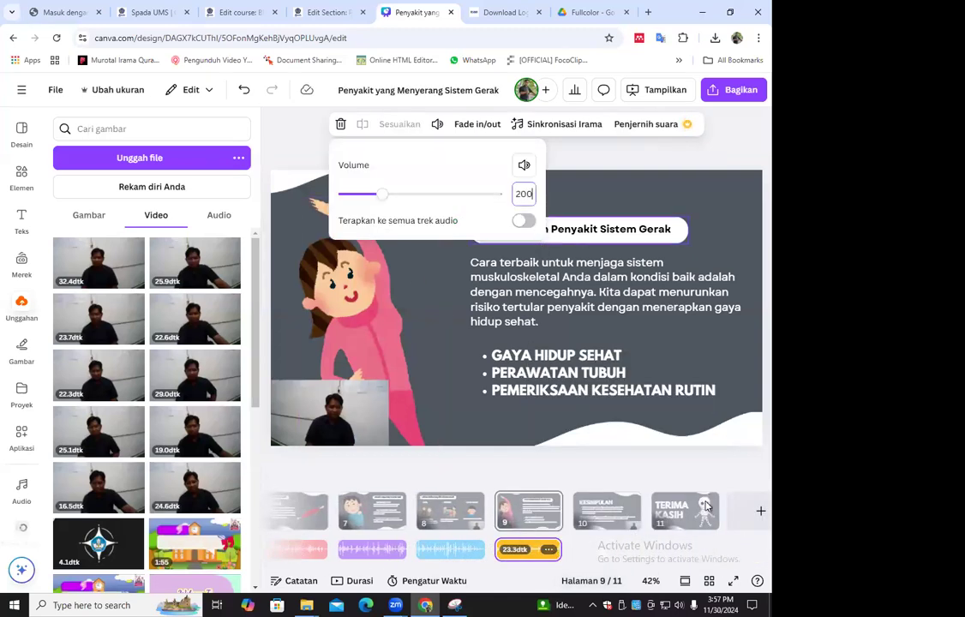
Extract the audio from the camera video on the Kesimpulan page and set the track's volume to 200
click(611, 511)
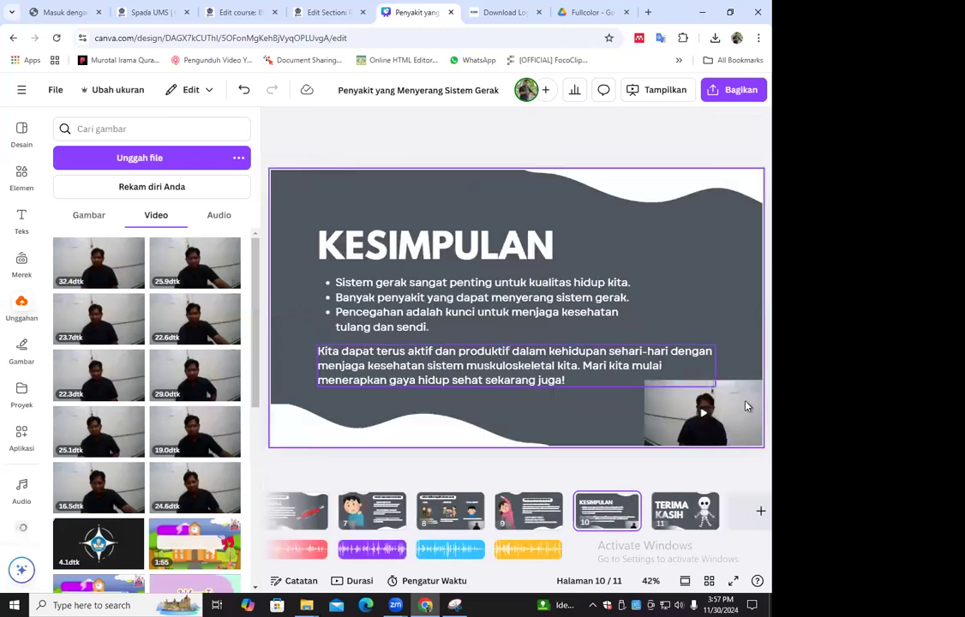
right_click(745, 406)
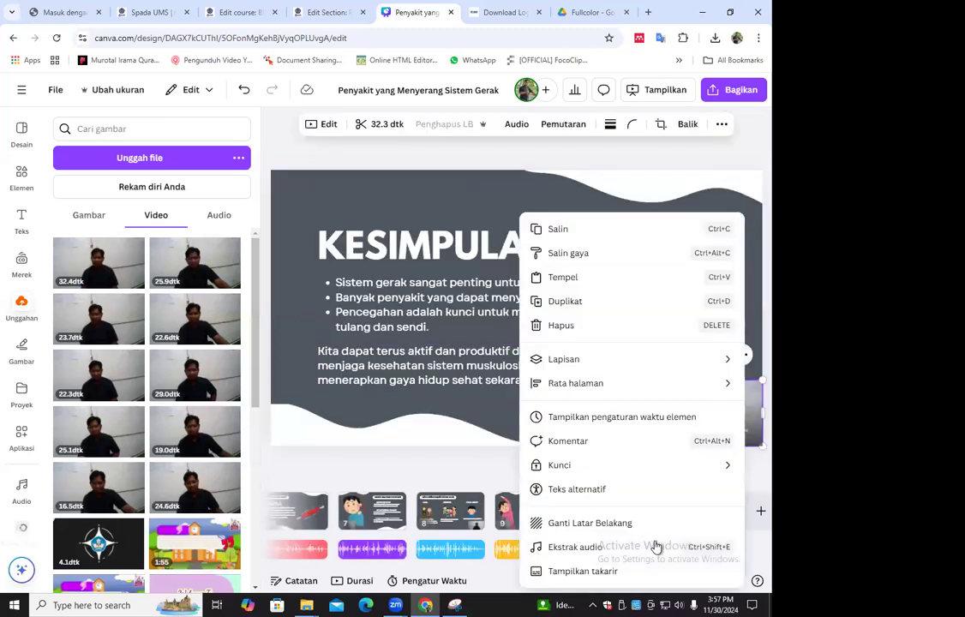
click(580, 551)
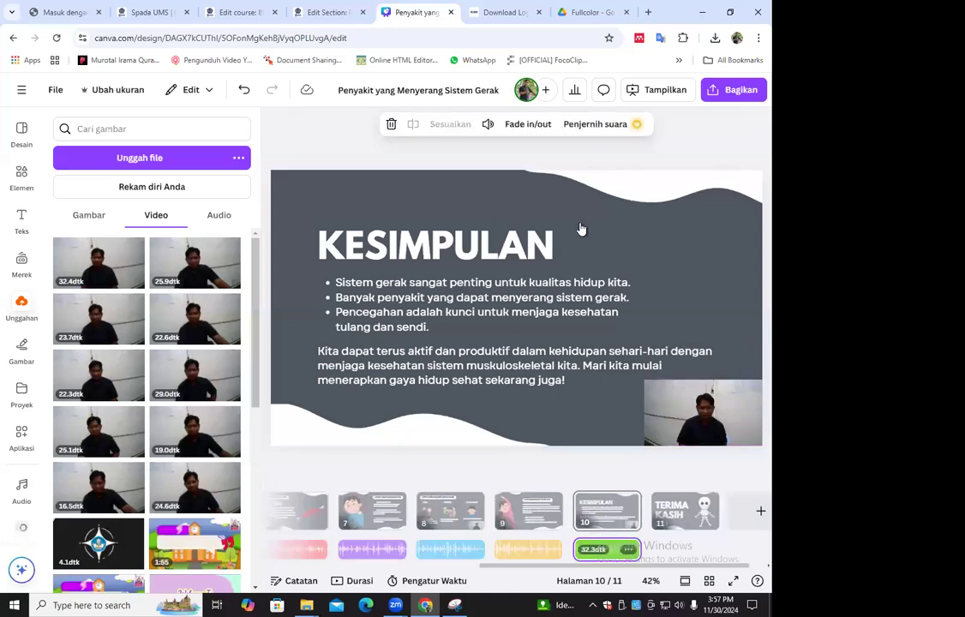
click(487, 124)
click(574, 194)
text(200)
Extract the audio from the camera video on the Terima Kasih page and set the track's volume to 200
click(688, 518)
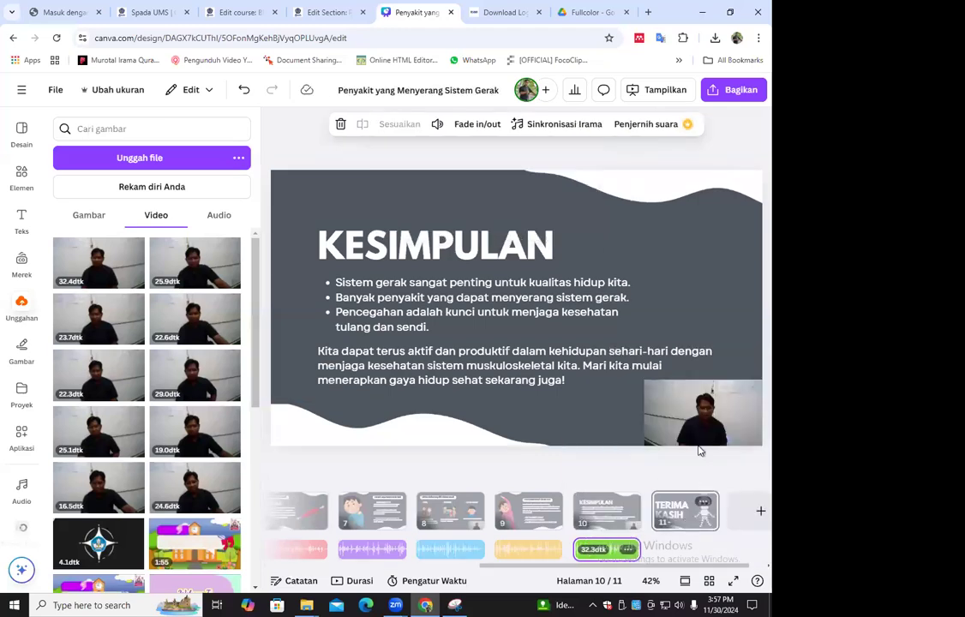
click(357, 409)
right_click(357, 409)
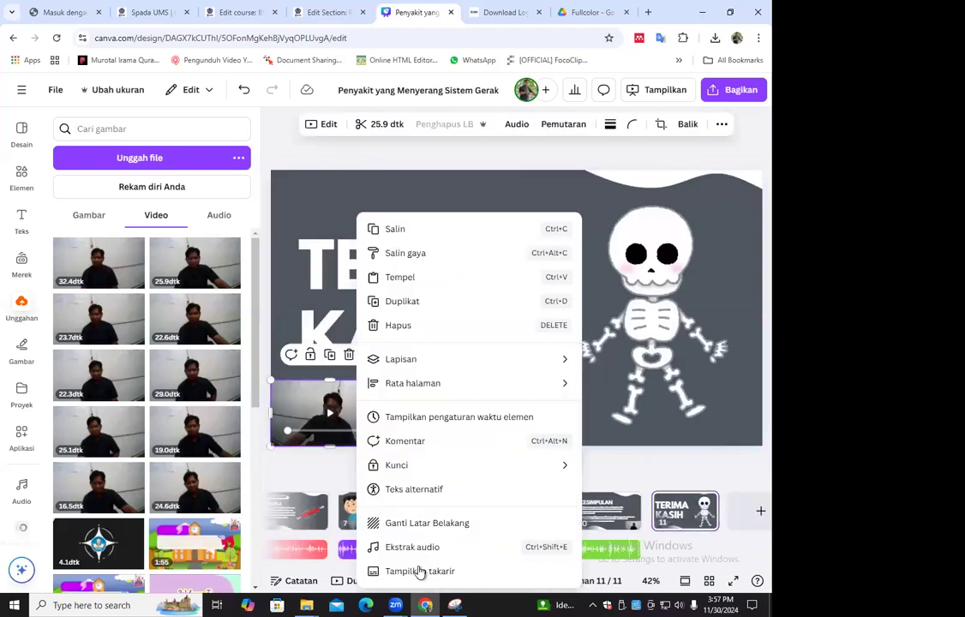
click(429, 546)
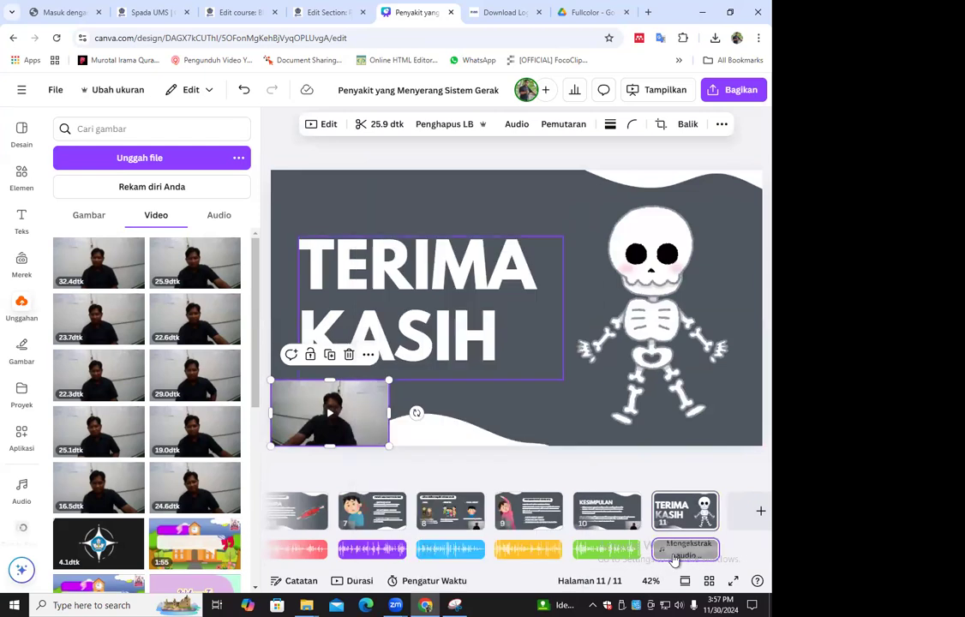
right_click(683, 549)
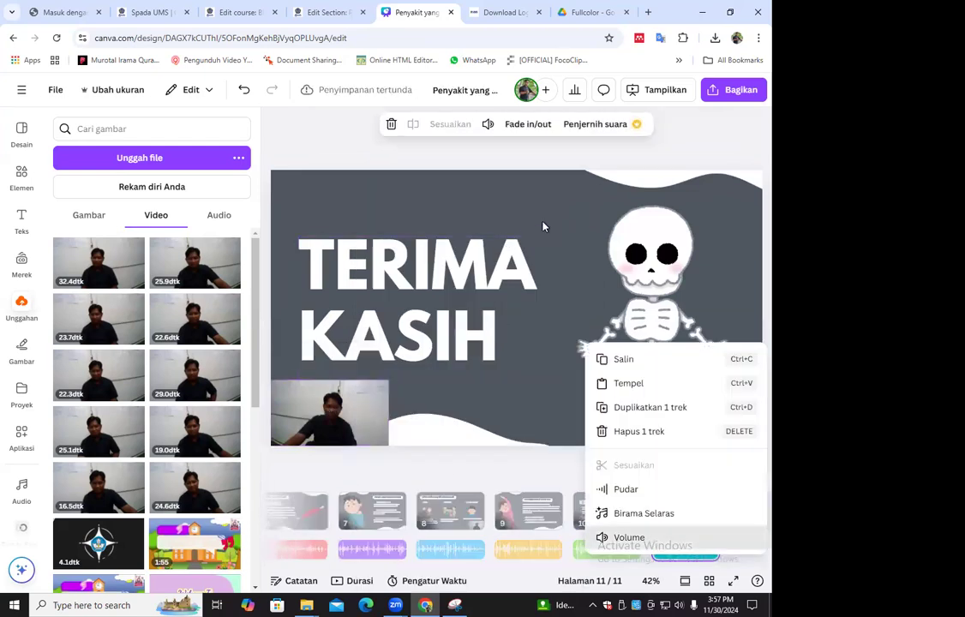
click(576, 195)
text(200)
key(Return)
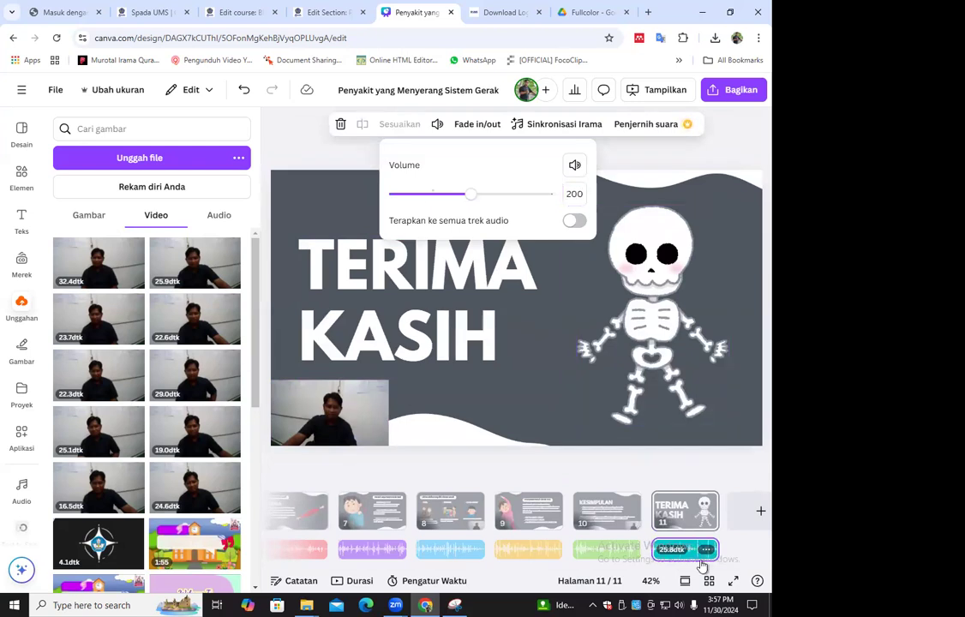
click(720, 470)
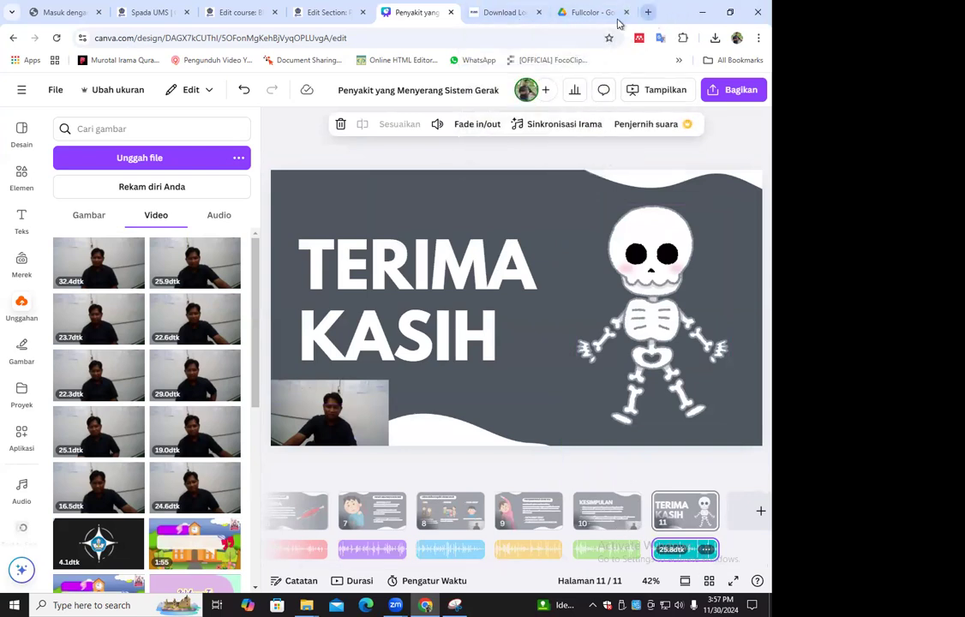
Open bensound.com in a new browser tab and filter its free music to the Positive mood
key(ctrl+t)
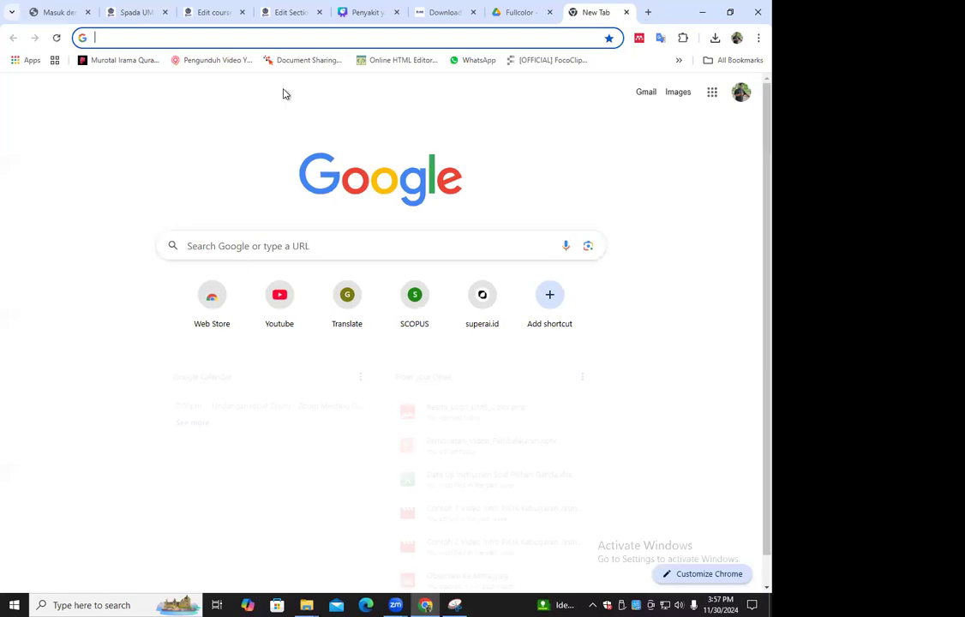
text(B)
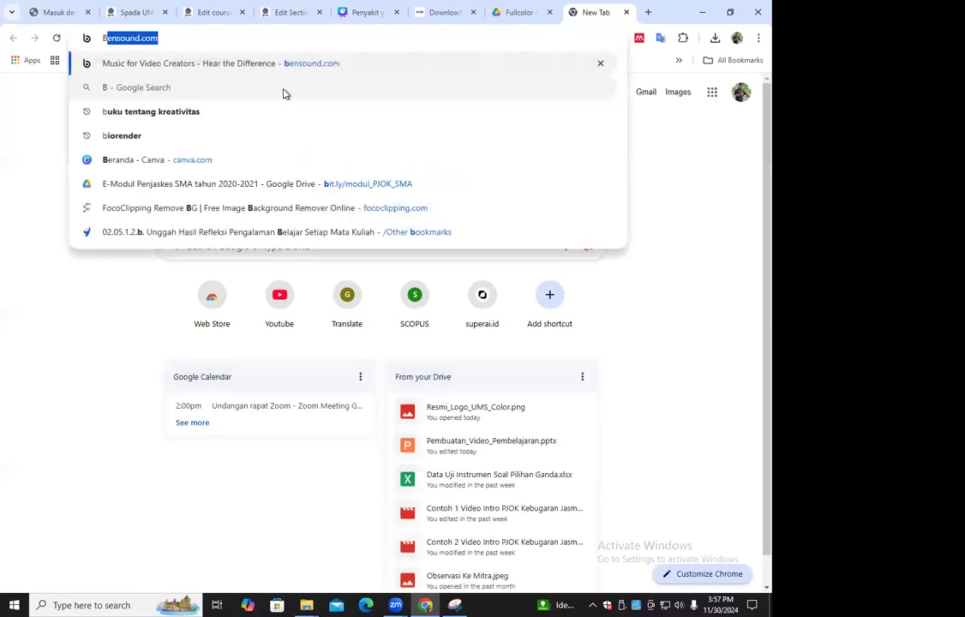
text(ENSO)
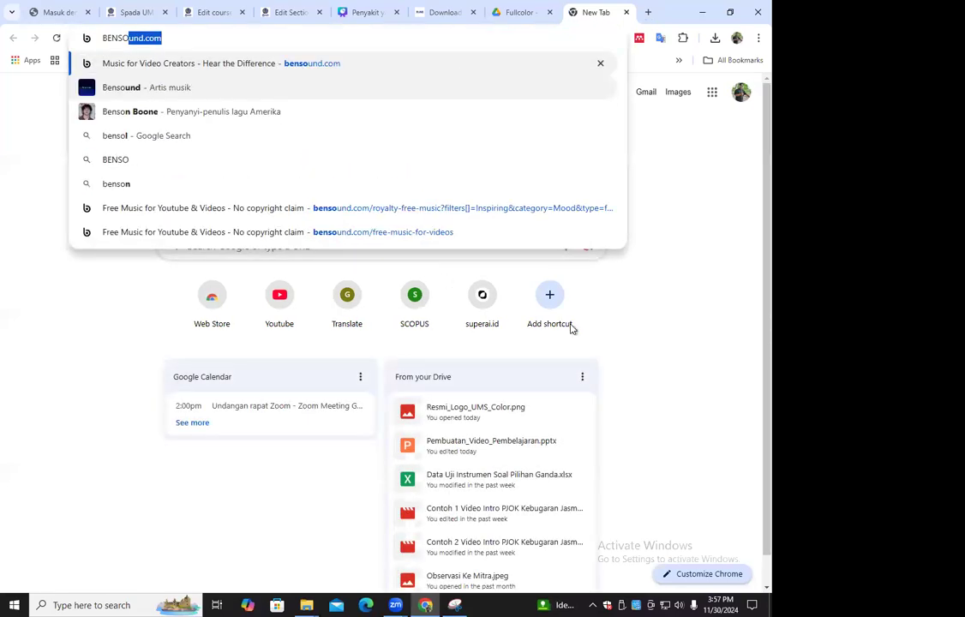
text(UND)
key(Return)
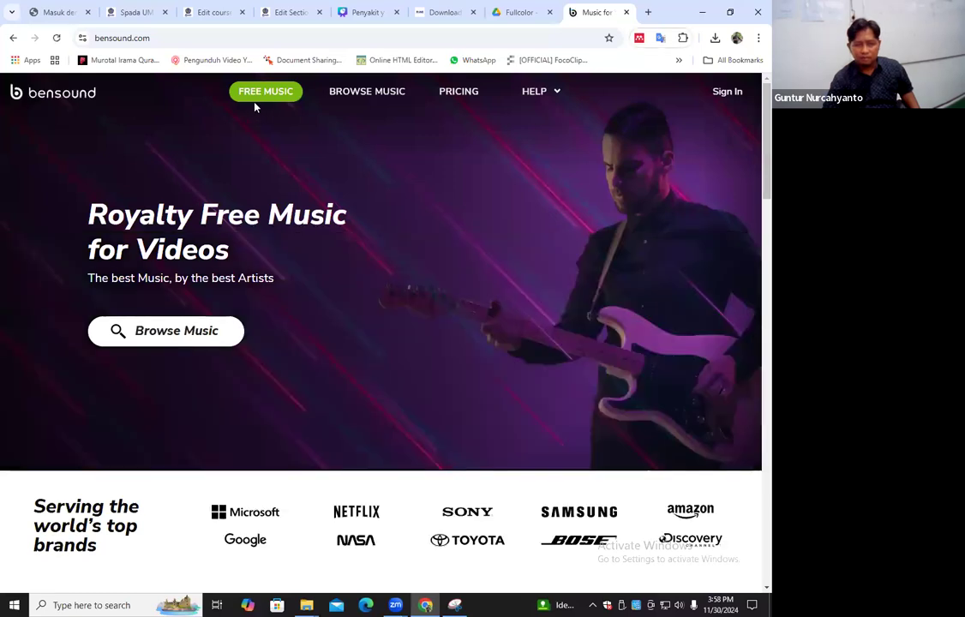
click(257, 96)
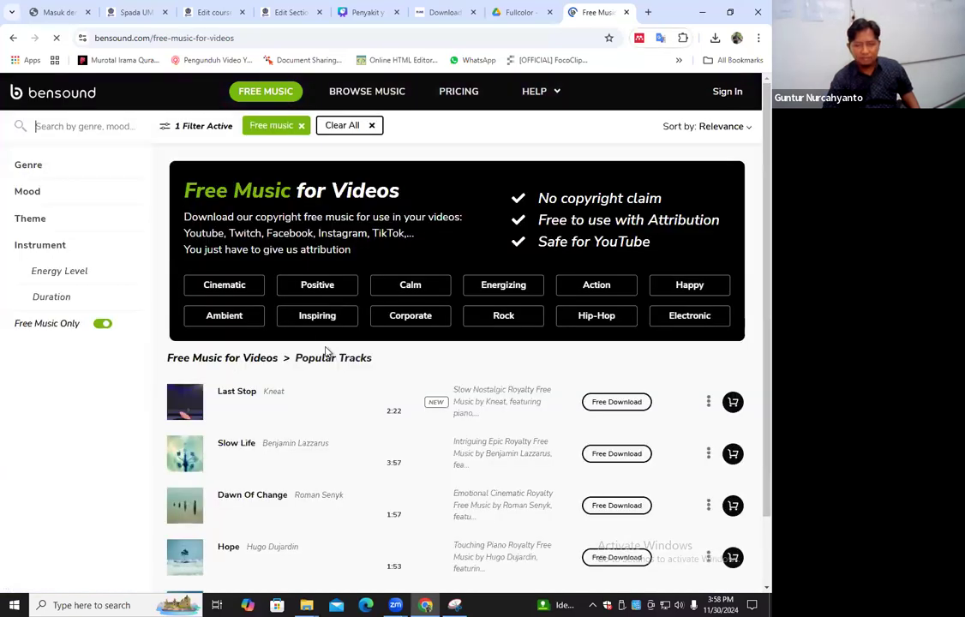
click(317, 285)
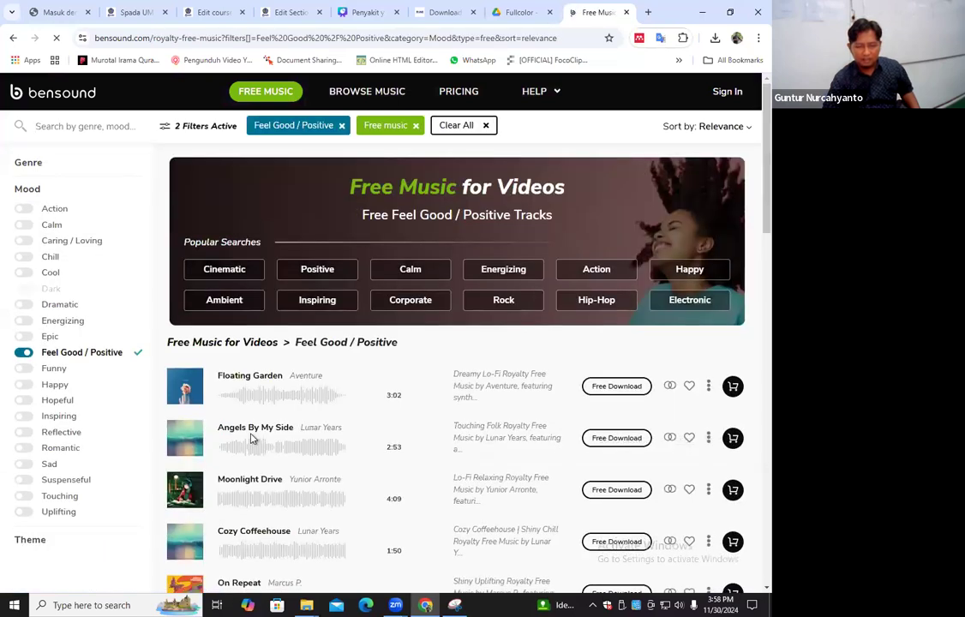
Browse the Feel Good / Positive tracks and preview Creative Minds and Cozy Coffeehouse
scroll(339, 446, down, 5)
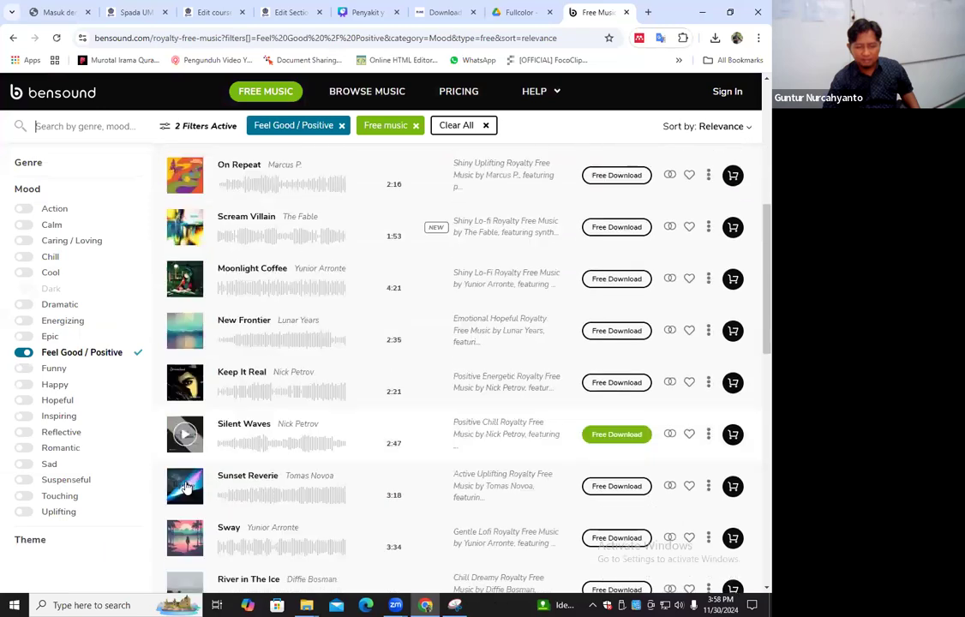
scroll(186, 487, down, 3)
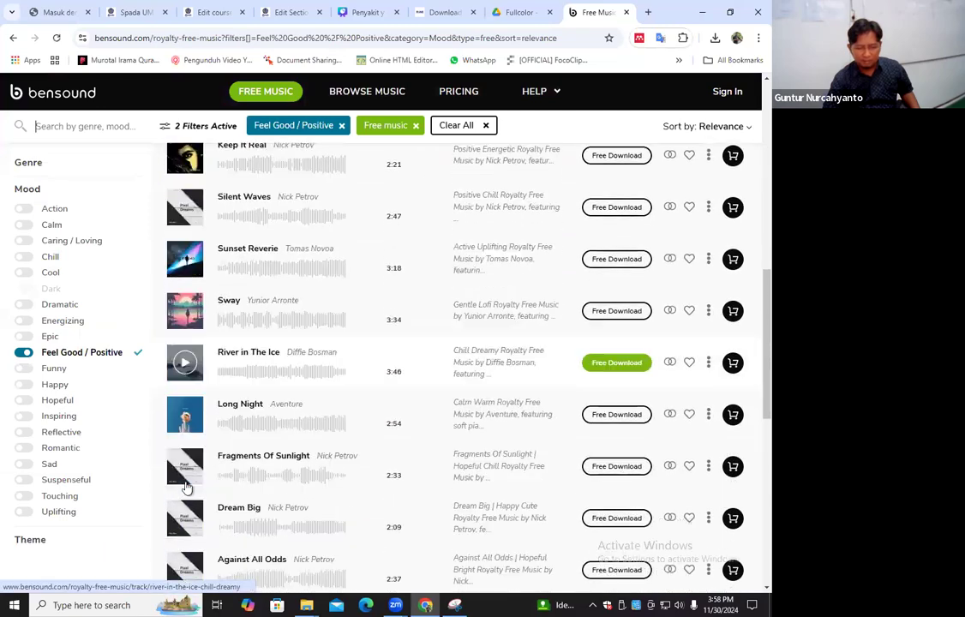
scroll(210, 421, down, 2)
click(186, 479)
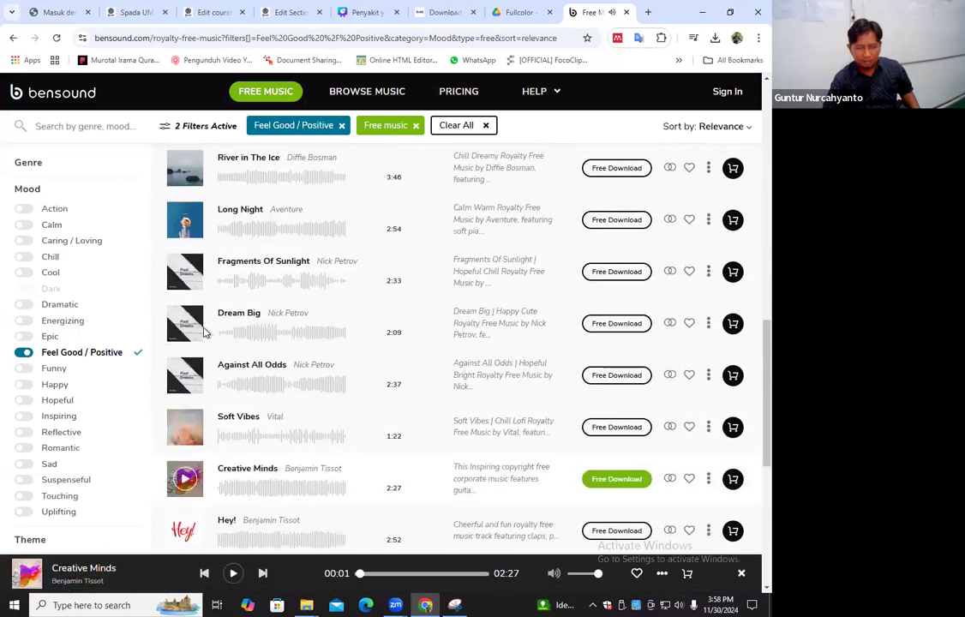
scroll(201, 337, up, 1)
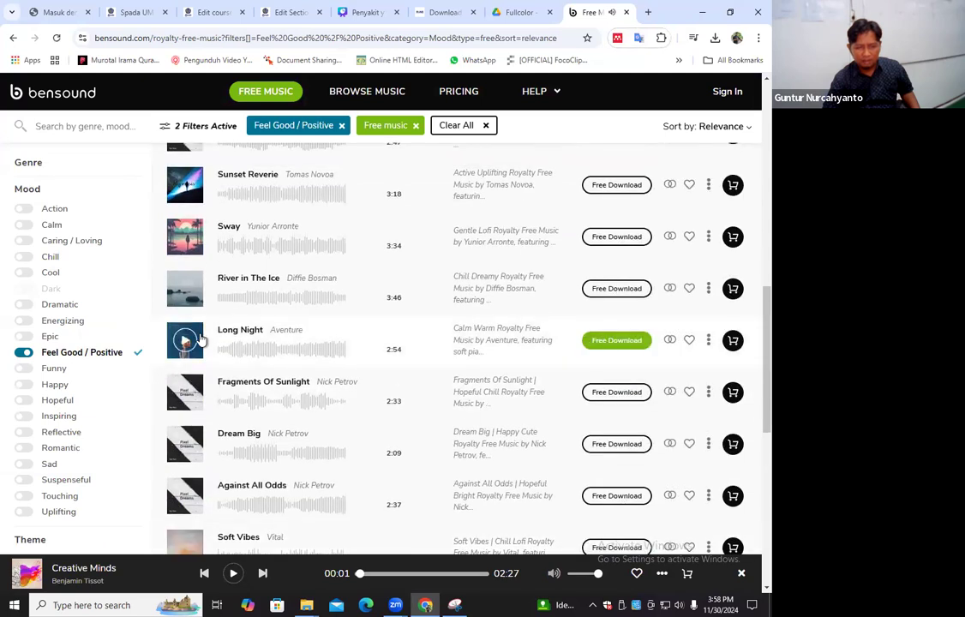
scroll(193, 325, up, 1)
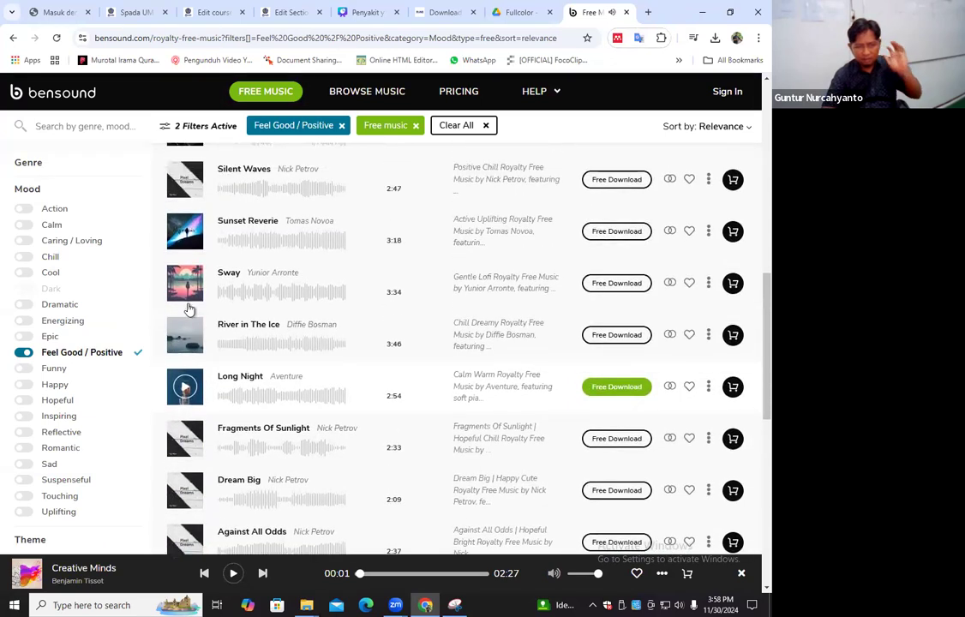
scroll(190, 311, up, 2)
scroll(198, 313, up, 1)
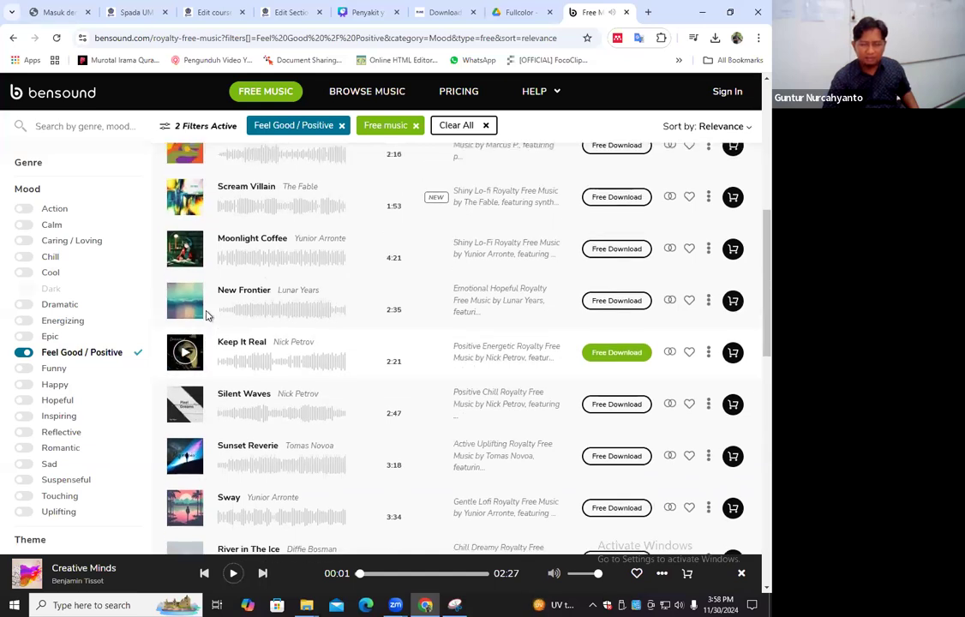
scroll(205, 316, up, 3)
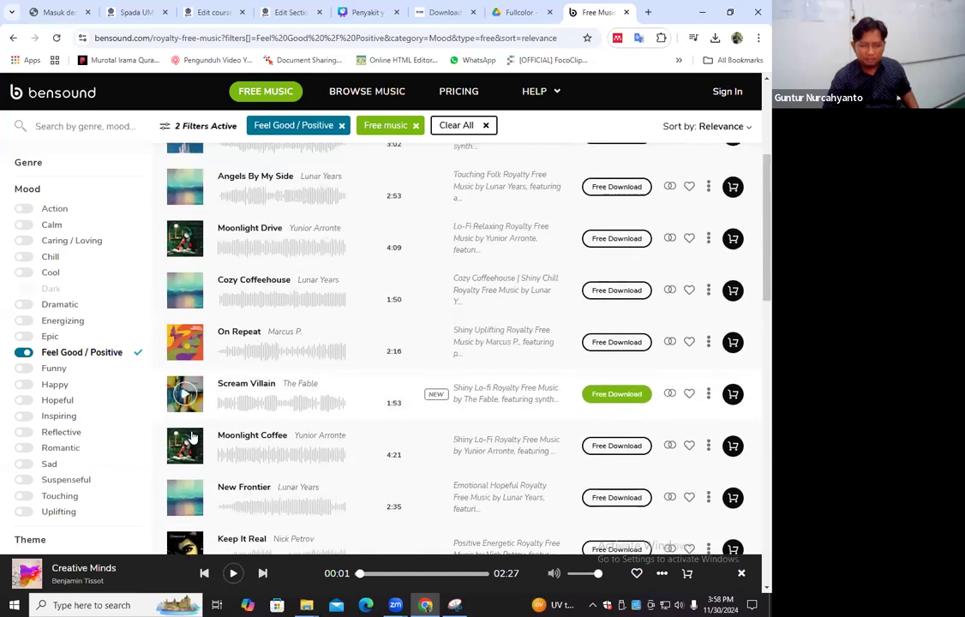
click(186, 294)
scroll(189, 377, up, 3)
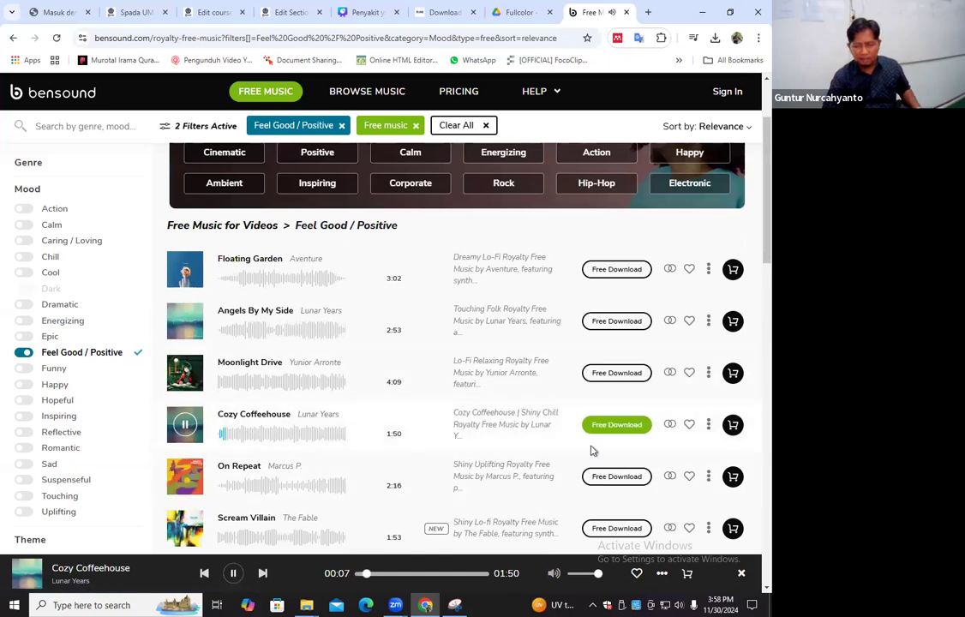
Download the free Cozy Coffeehouse track with the attribution licence and stop its preview
click(689, 424)
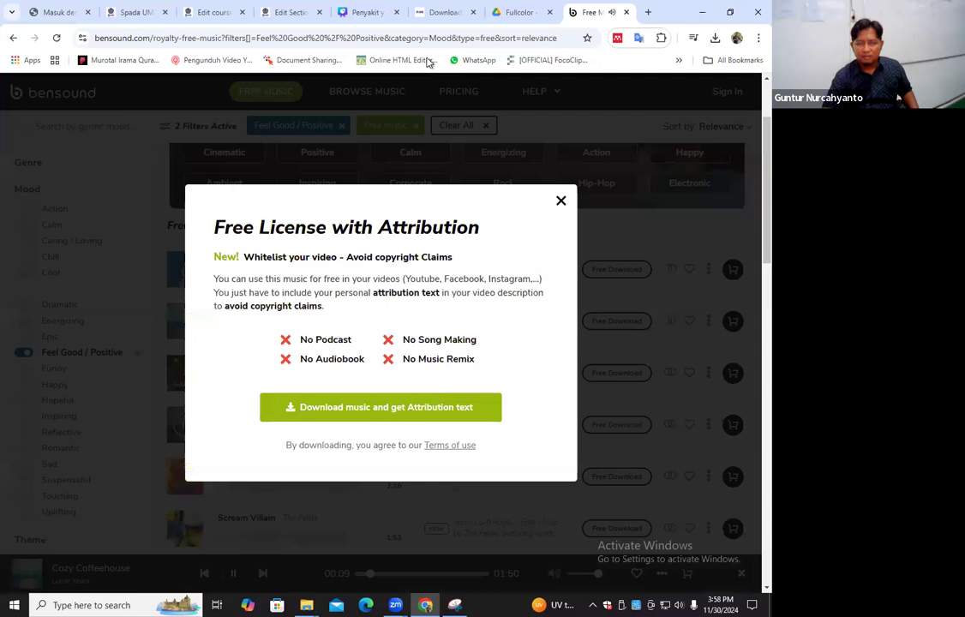
click(566, 125)
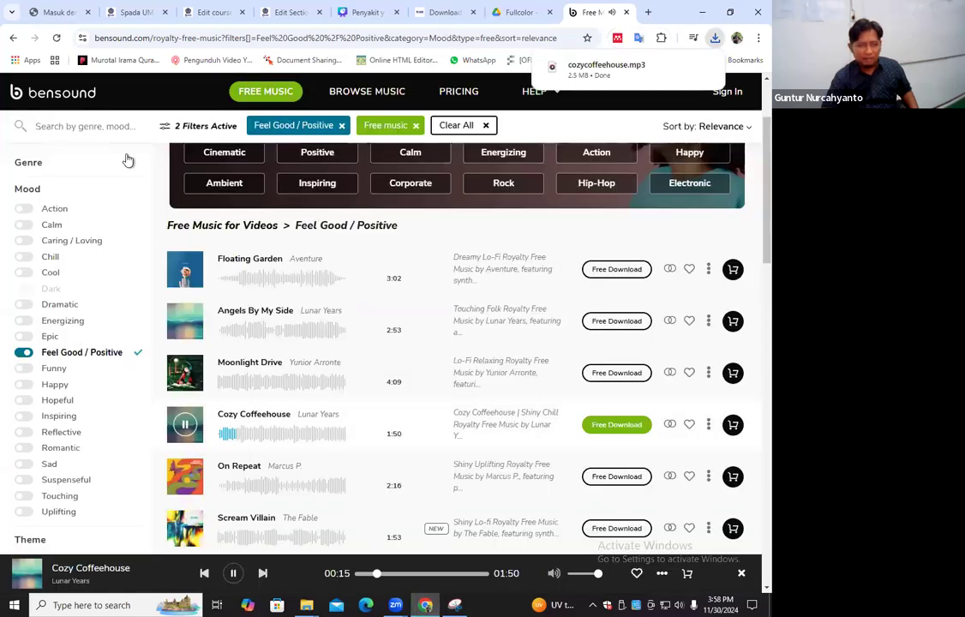
click(185, 321)
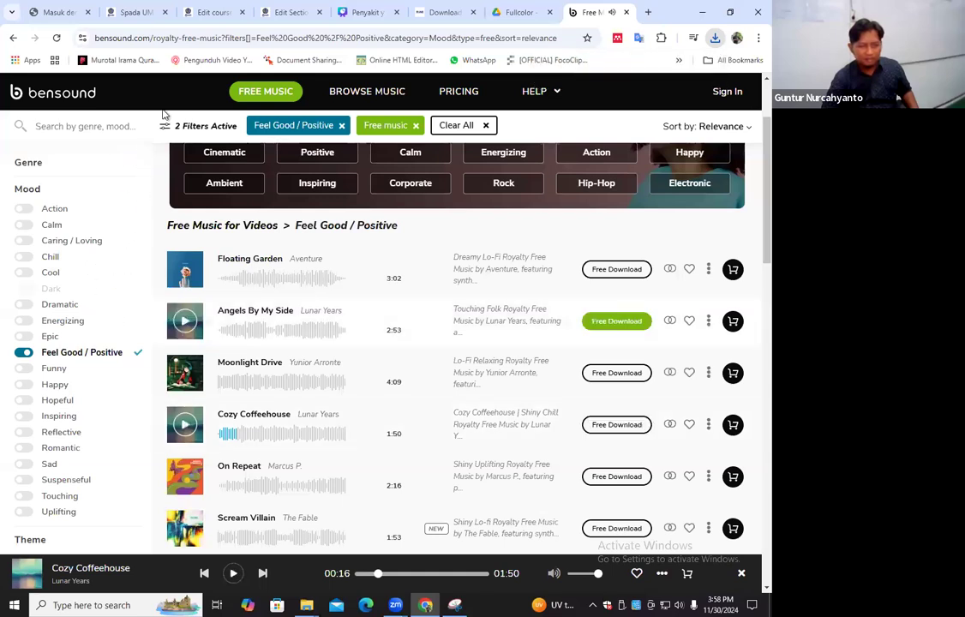
Switch back to Canva, upload cozycoffeehouse.mp3 and place it in the timeline as a background track beneath the pages' extracted audio
click(366, 12)
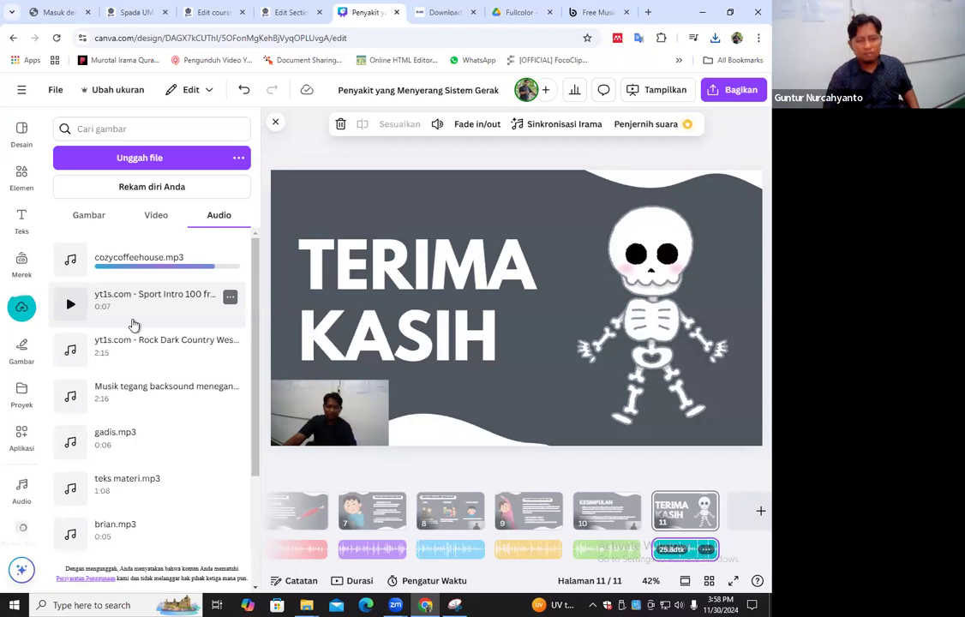
drag(532, 566, 326, 595)
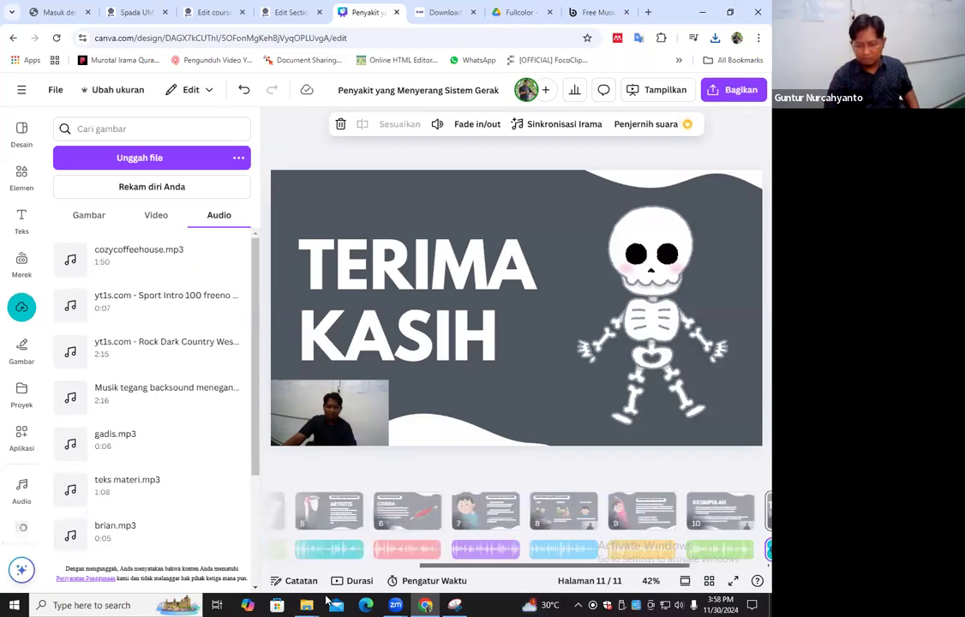
drag(432, 534, 231, 351)
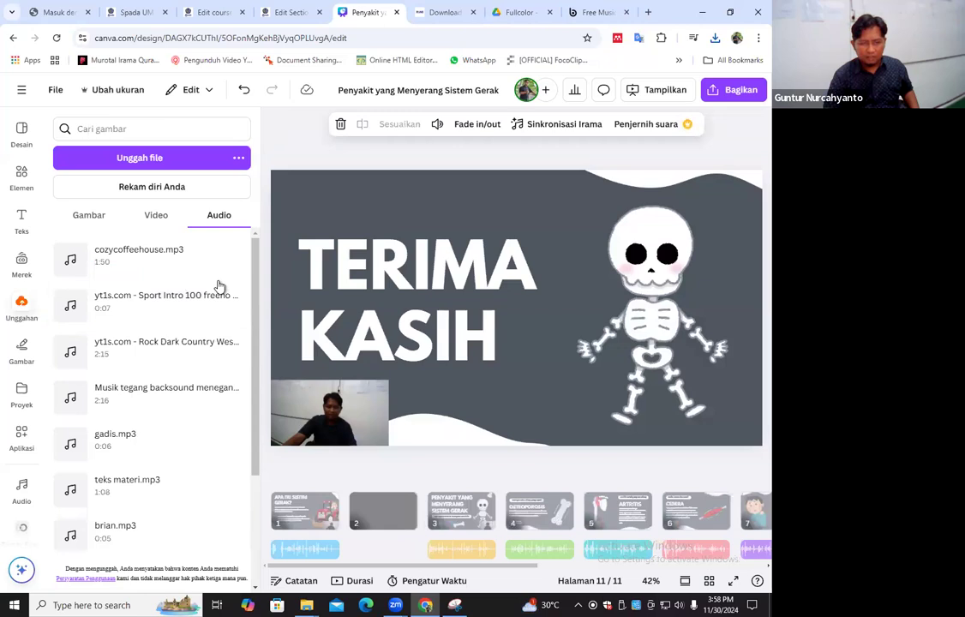
drag(199, 283, 391, 567)
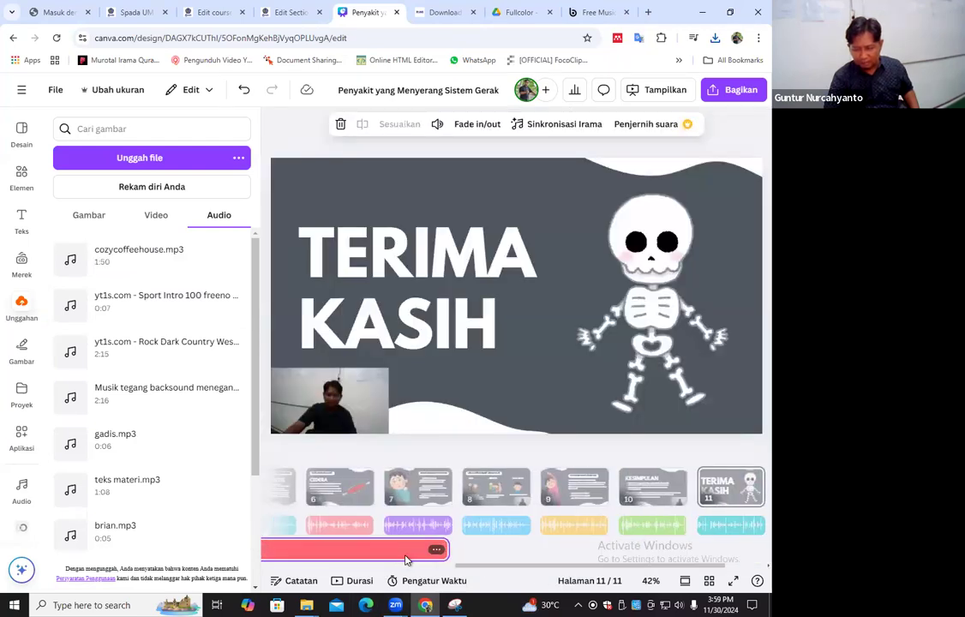
Set the volume of the Cozy Coffeehouse background track to 15
right_click(406, 560)
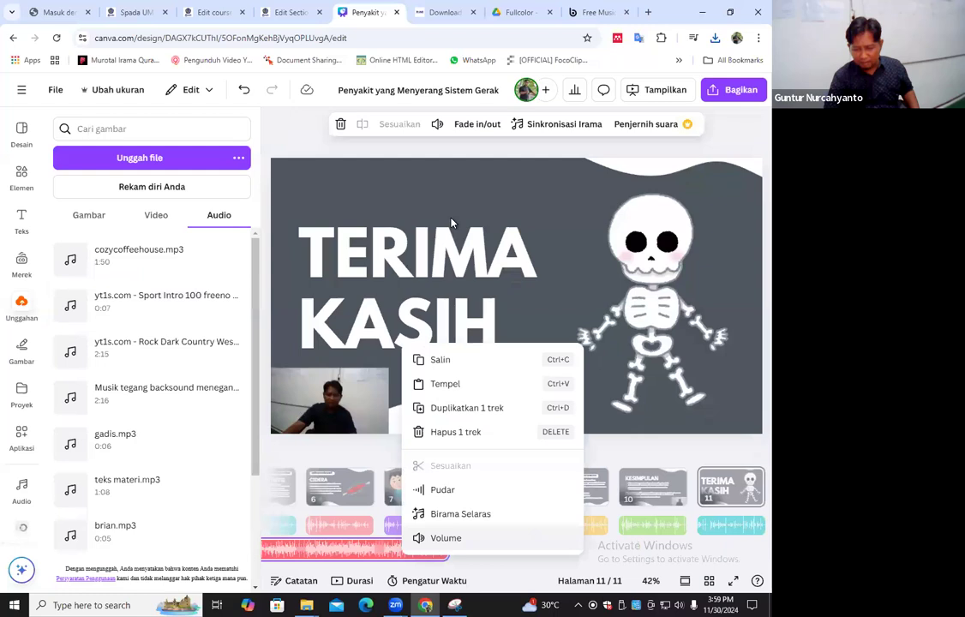
click(446, 537)
text(15)
key(Return)
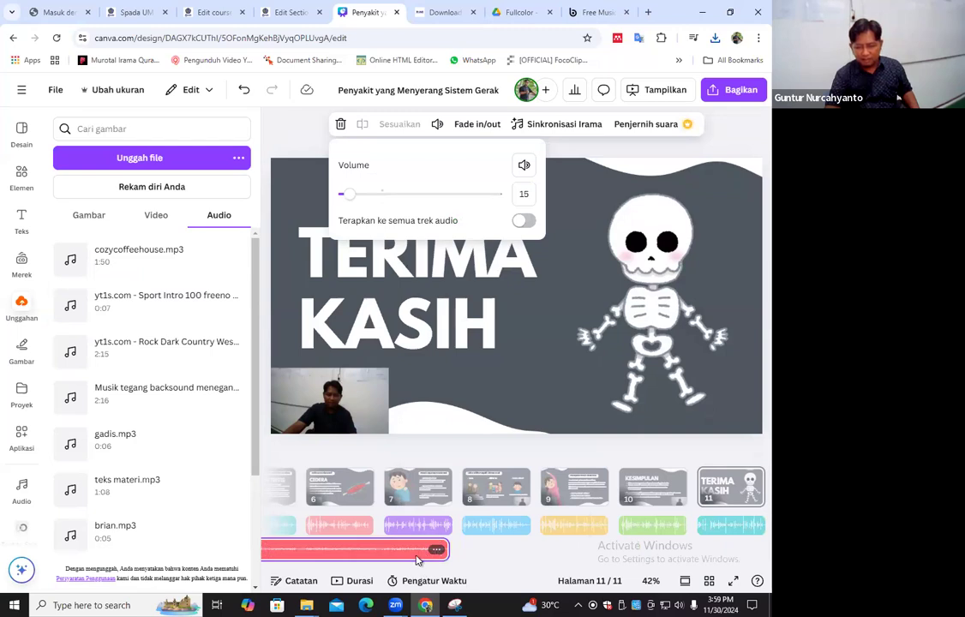
Duplicate the background music track so it continues through the Terima Kasih page, and preview that page full screen
click(417, 559)
click(436, 549)
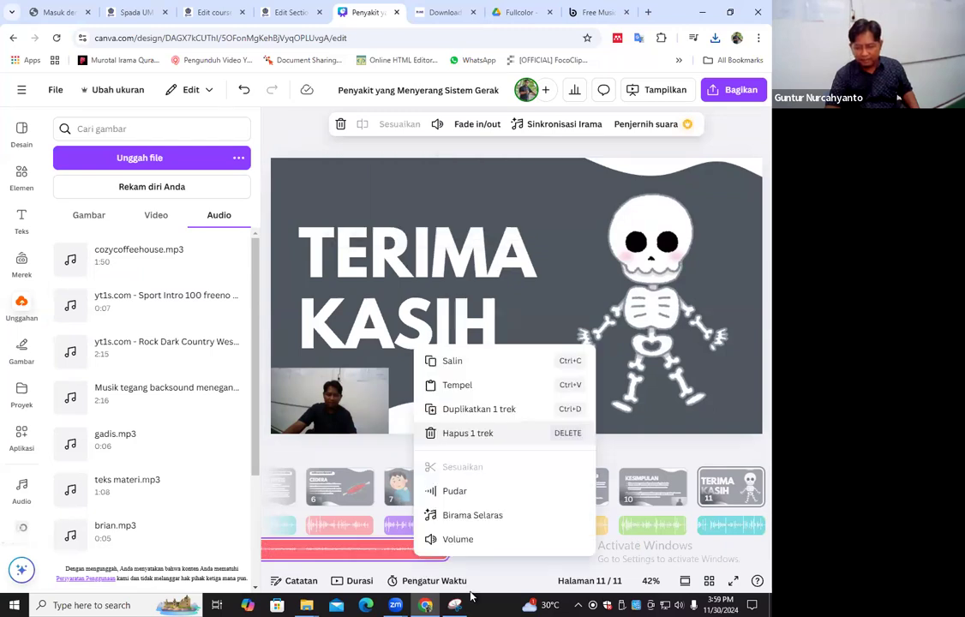
click(481, 407)
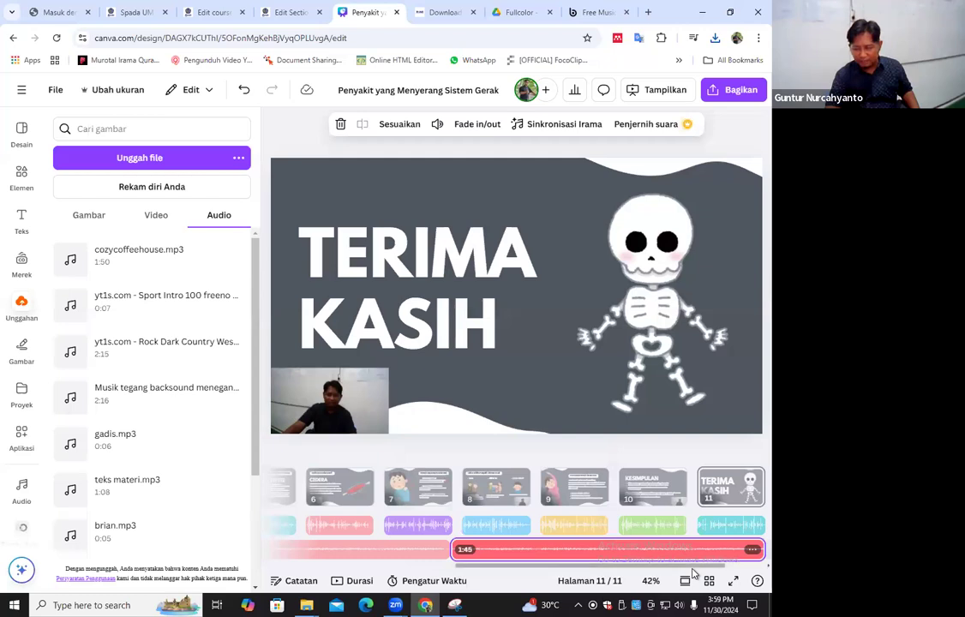
drag(703, 576, 707, 578)
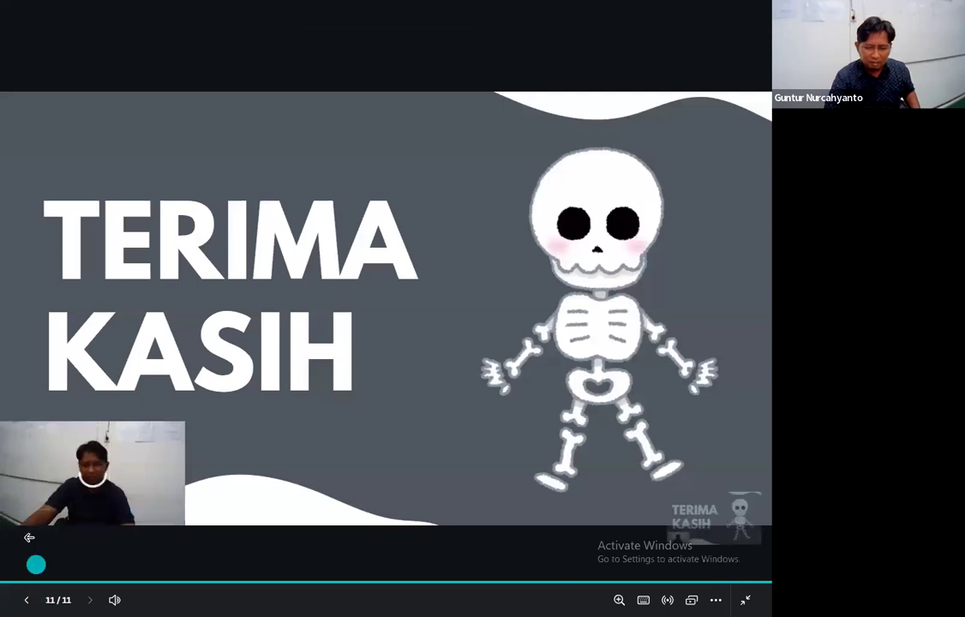
click(748, 600)
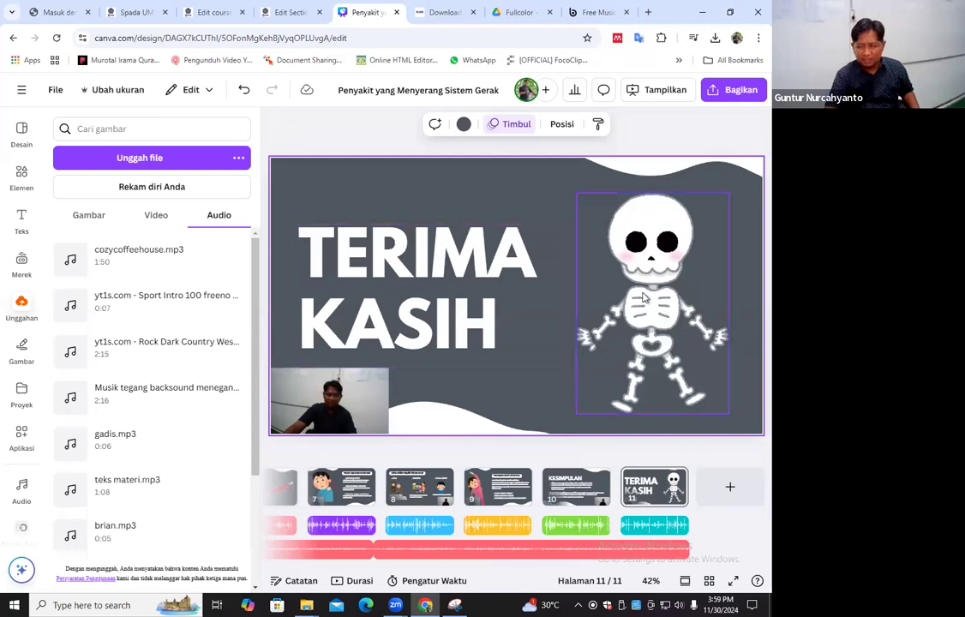
Enlarge the camera video on the Terima Kasih page until it fills the whole page
drag(374, 392, 378, 405)
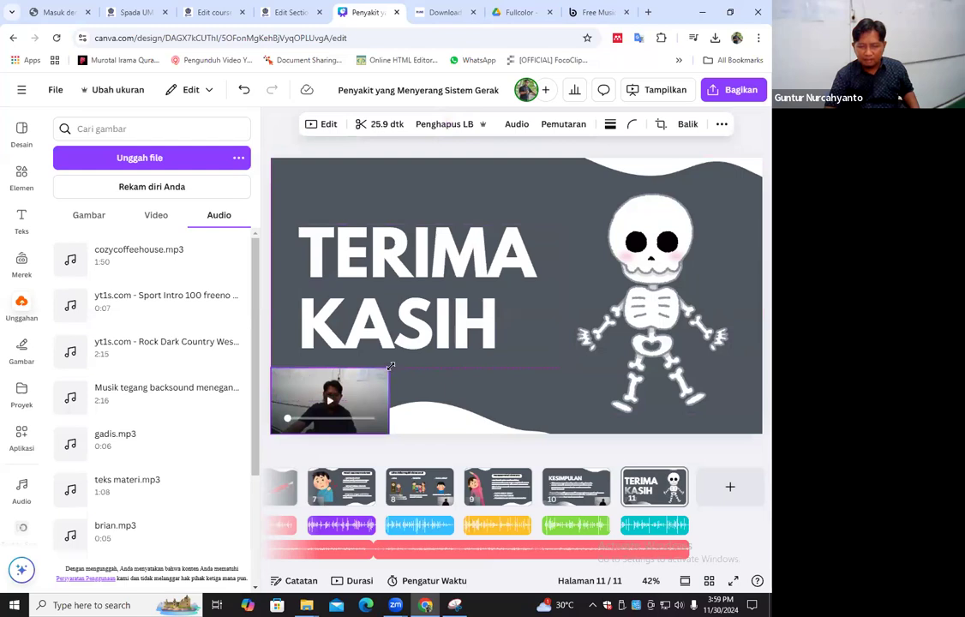
drag(748, 174, 763, 149)
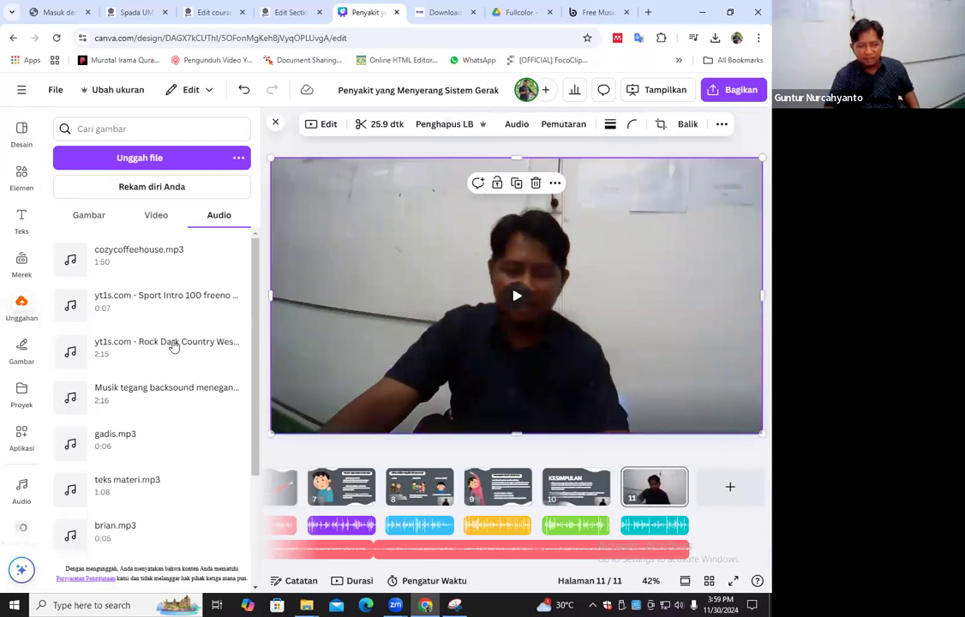
Search the presentation templates for OUTRO
click(21, 134)
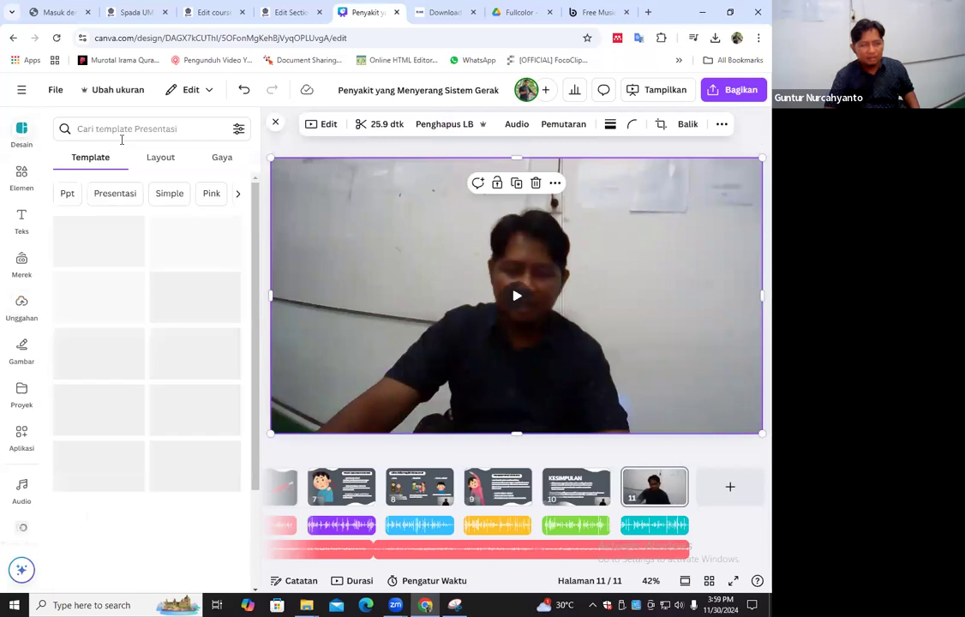
text(OUTRO)
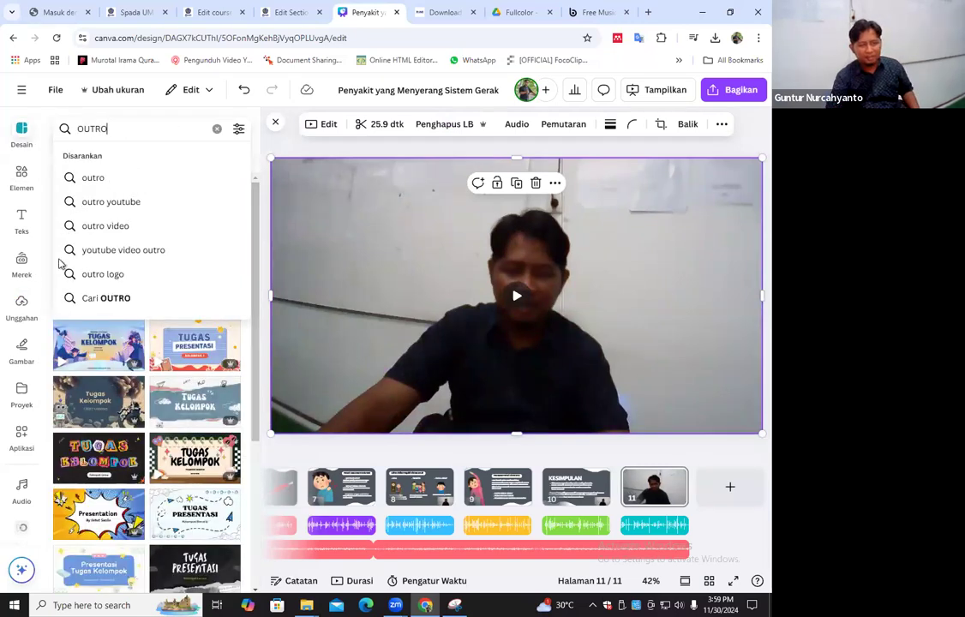
key(Return)
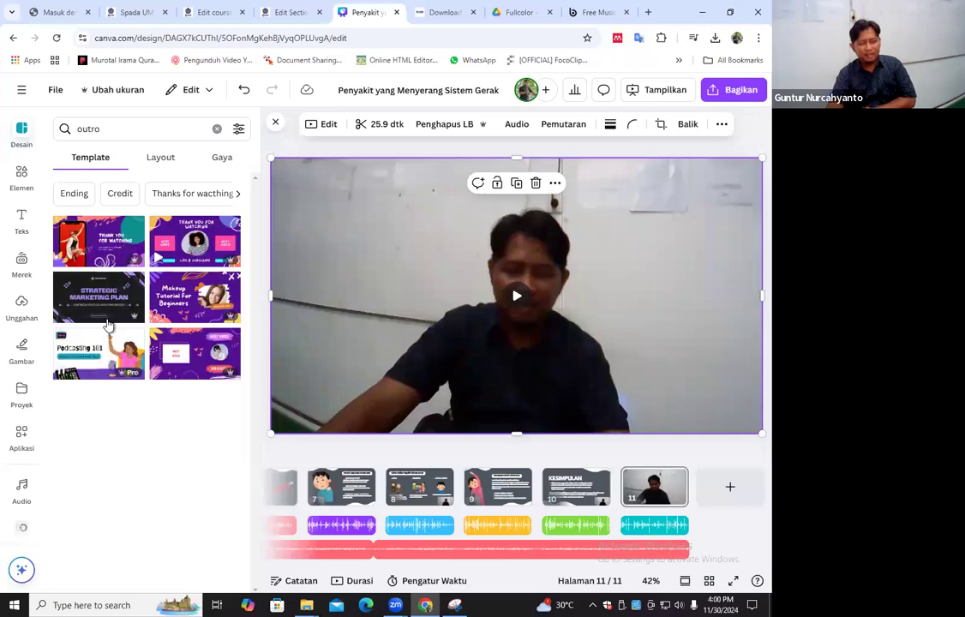
Try the template searches Ending and ending video to look for a closing page
click(132, 137)
click(121, 356)
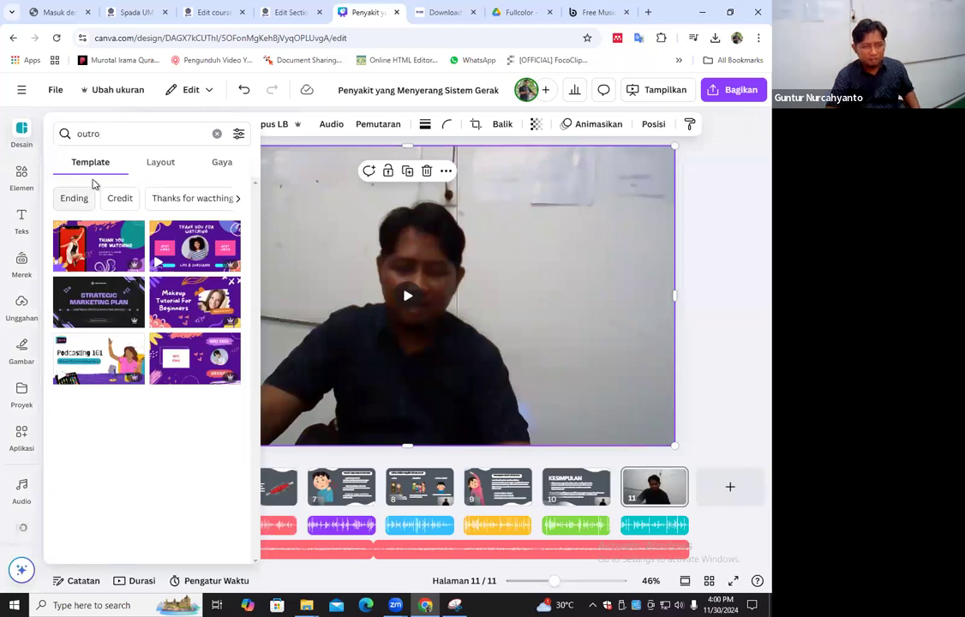
click(141, 169)
click(13, 250)
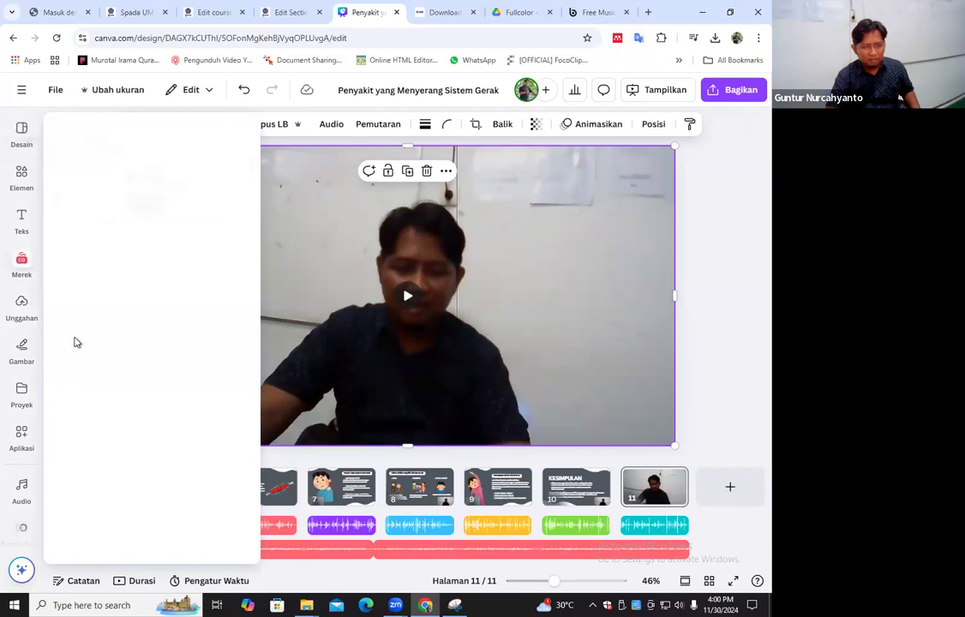
click(23, 148)
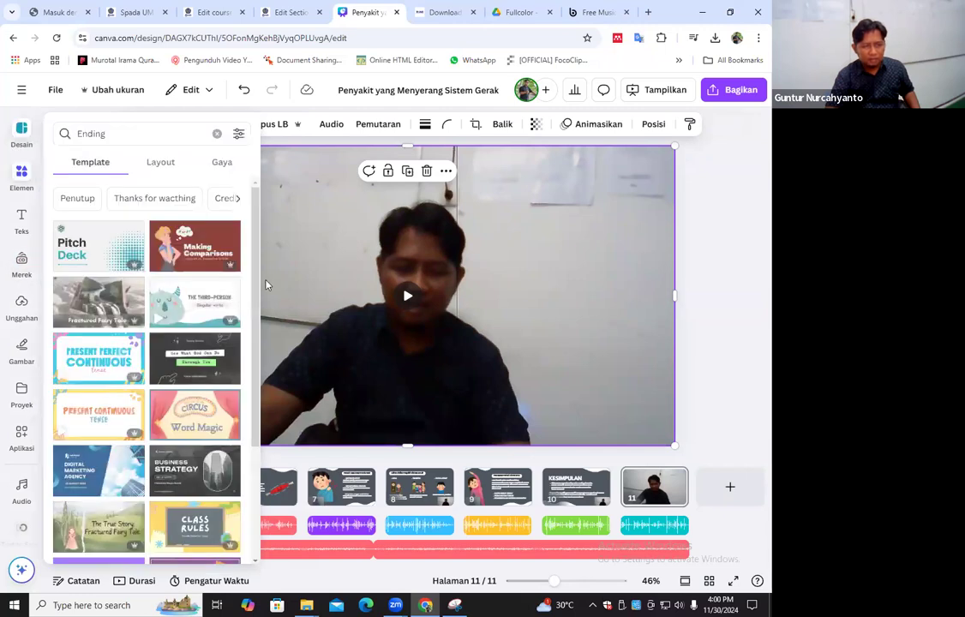
click(26, 133)
click(117, 134)
click(124, 179)
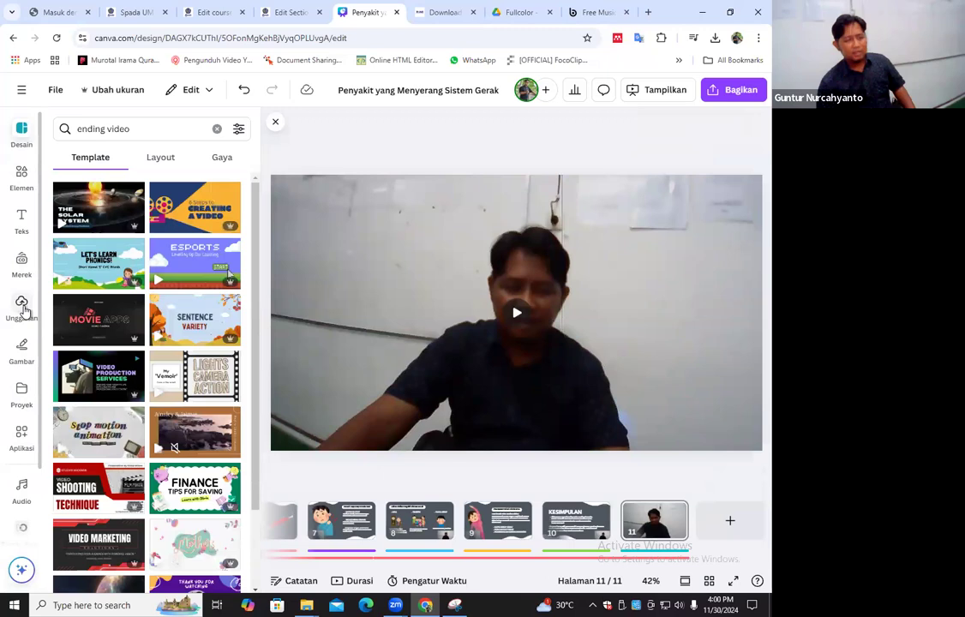
Repeat the OUTRO search and check both the layout and template results
text(OUTRO)
key(Return)
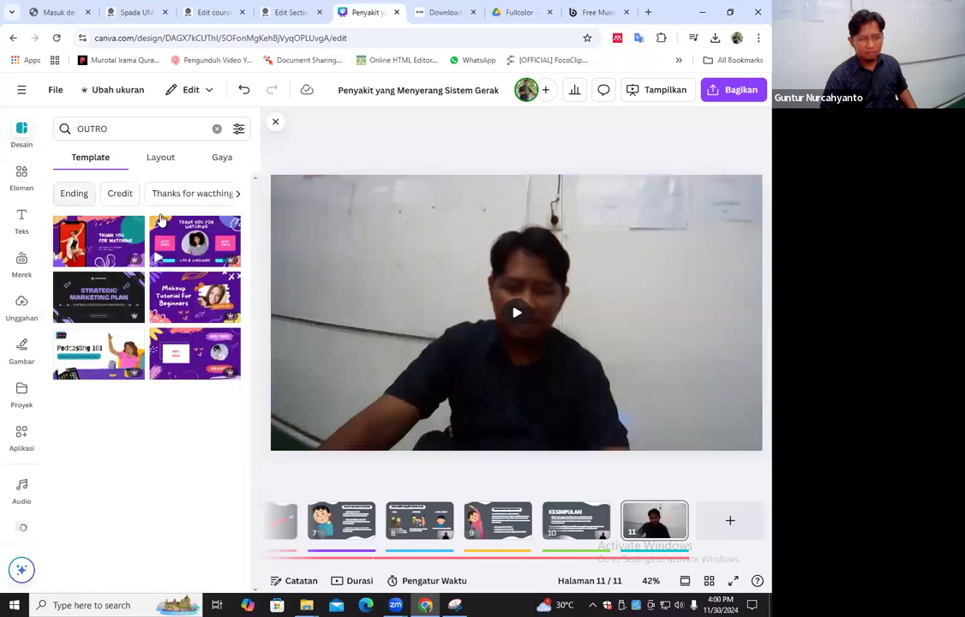
click(218, 171)
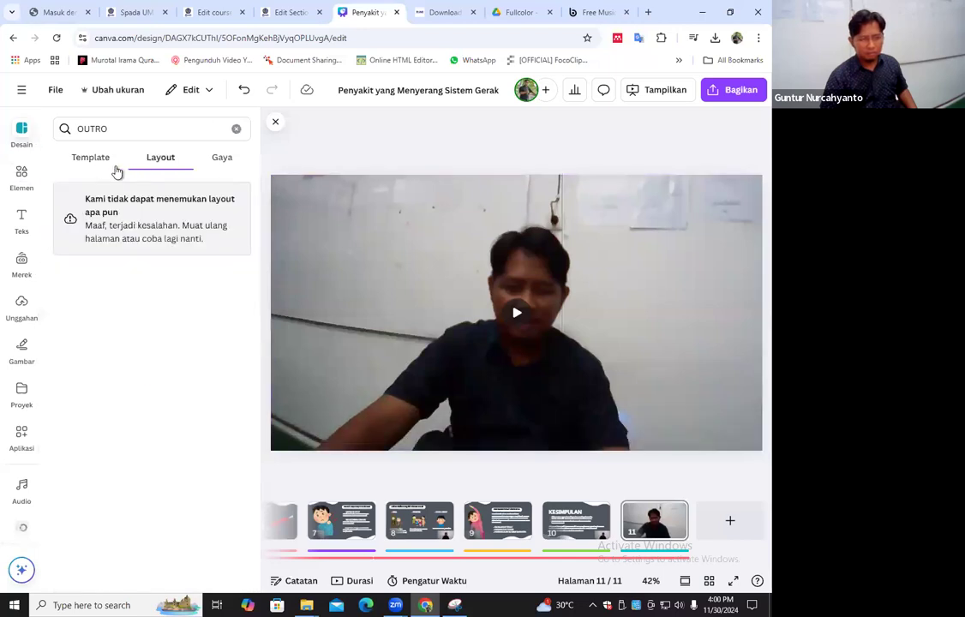
click(93, 163)
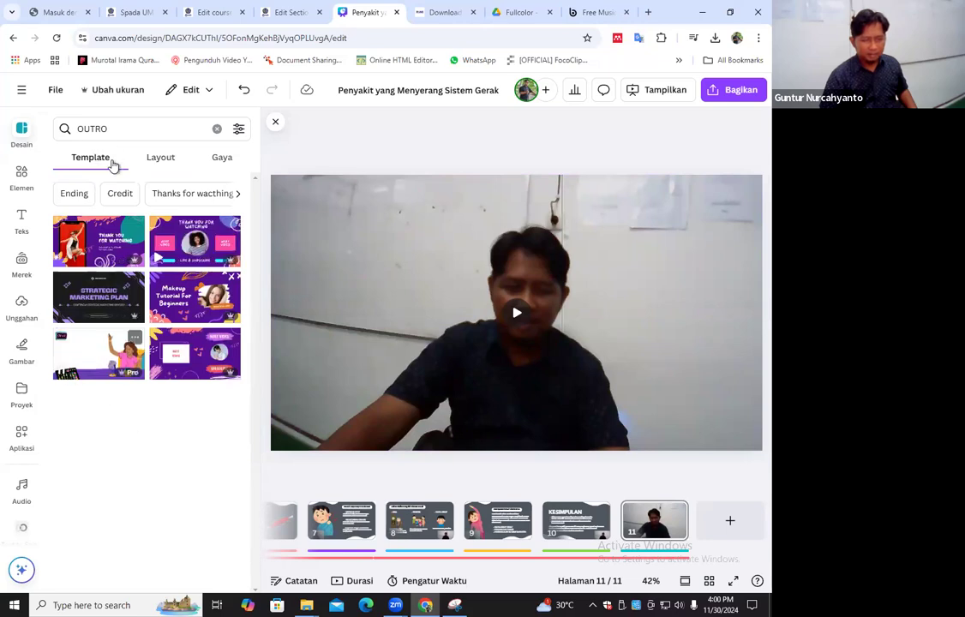
Search the presentation templates for TERIMA KASIH and look over the results
click(19, 130)
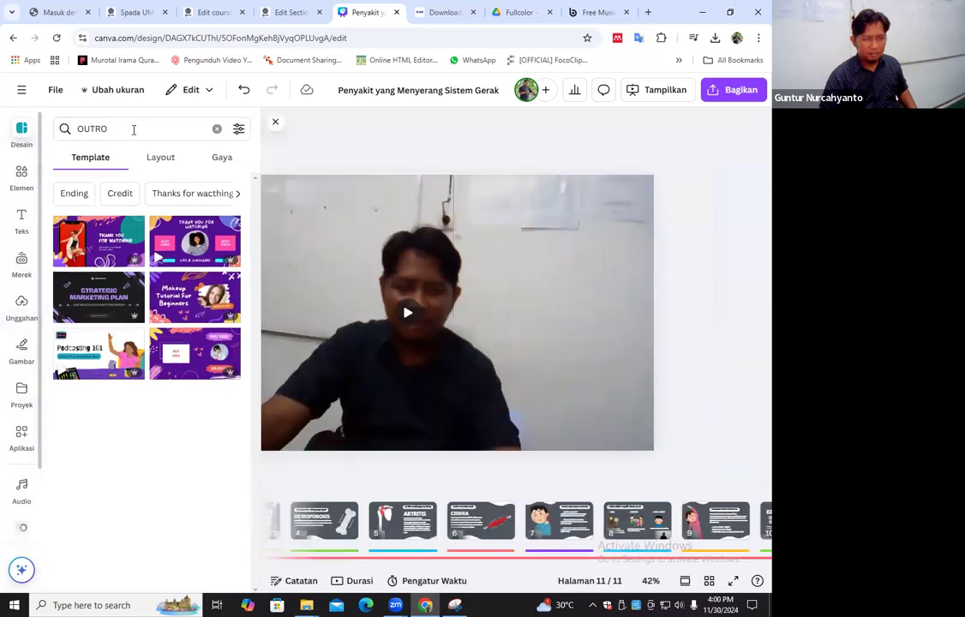
click(124, 129)
click(39, 129)
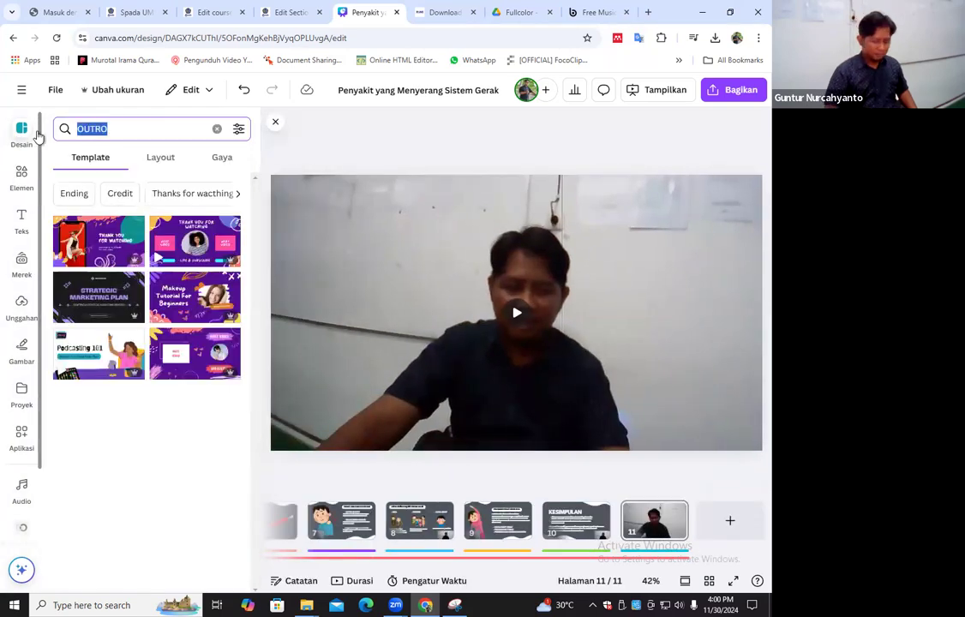
text(TERIM A)
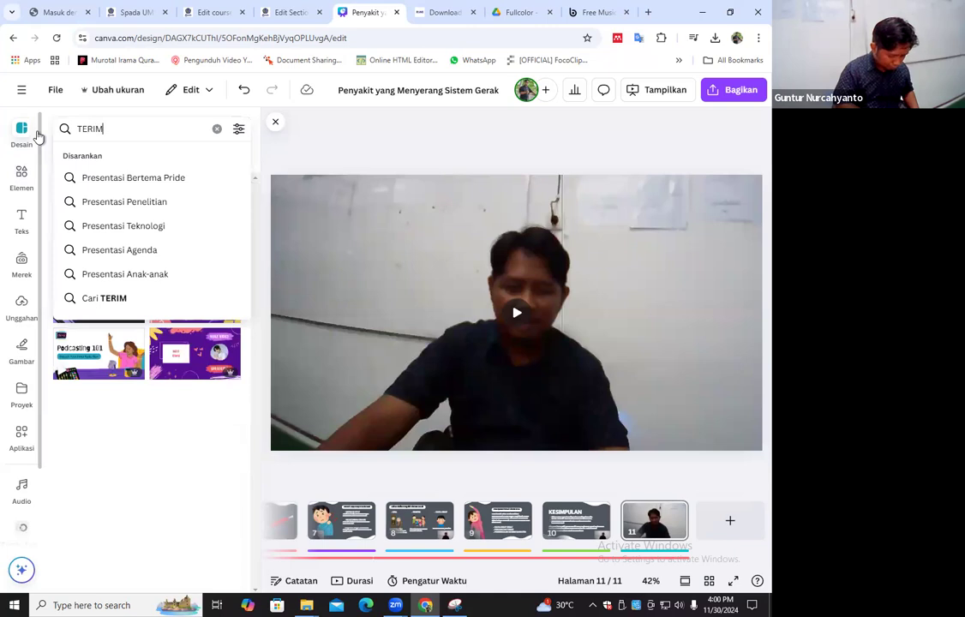
key(BackSpace)
key(BackSpace)
text(A)
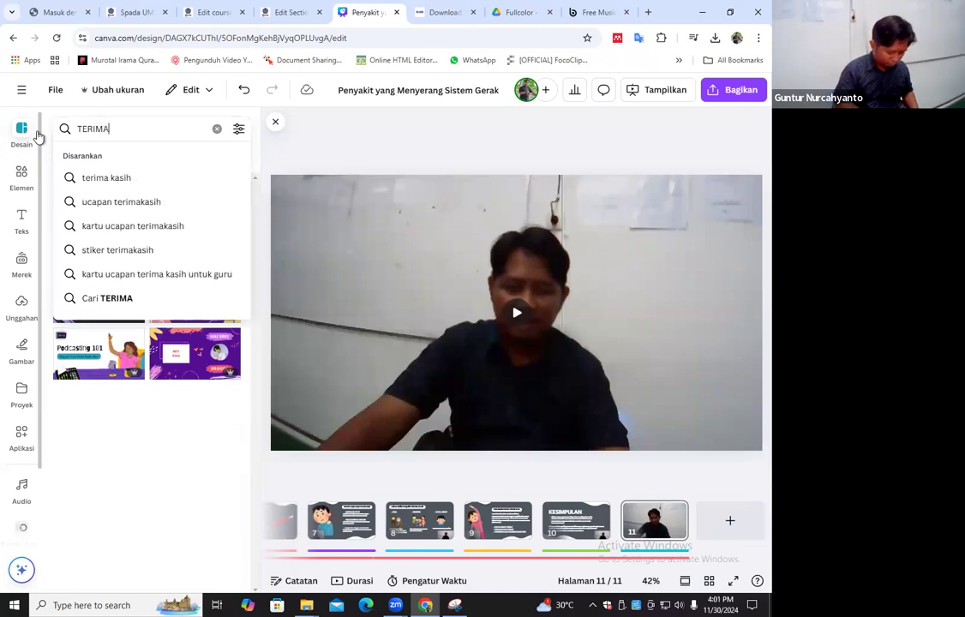
text( KASIH)
key(Return)
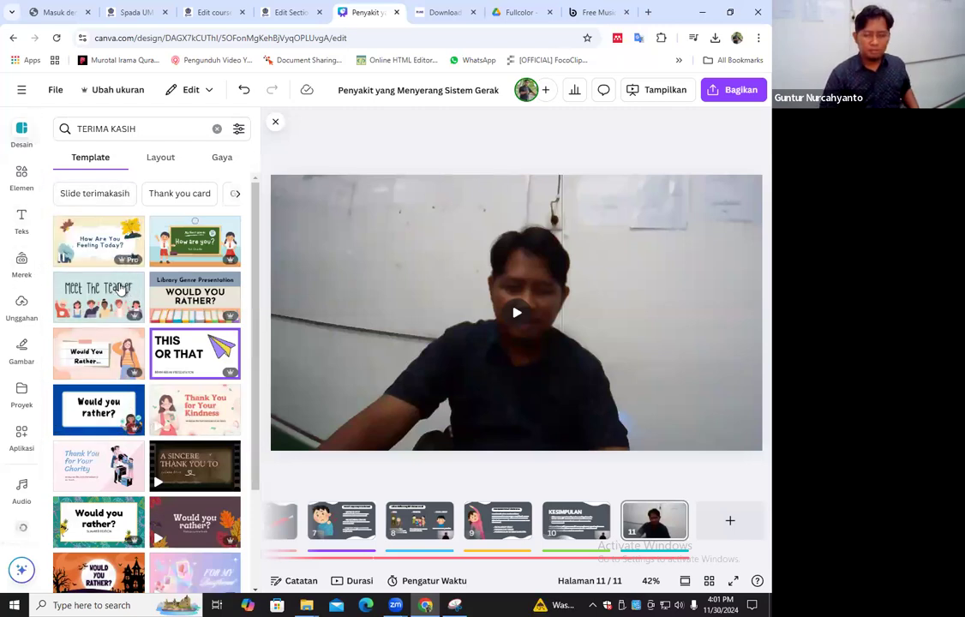
mouse_move(121, 290)
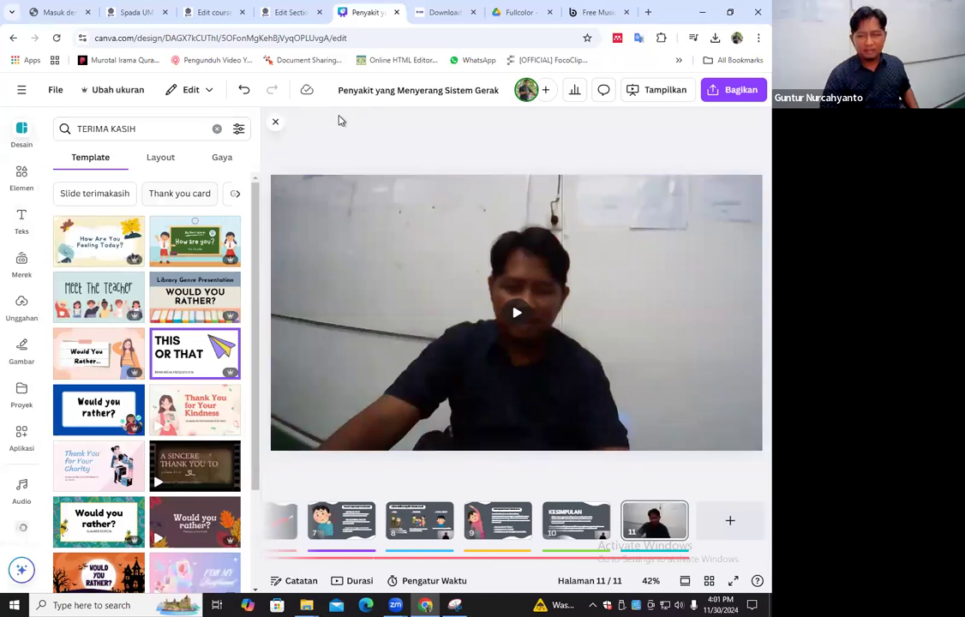
click(392, 90)
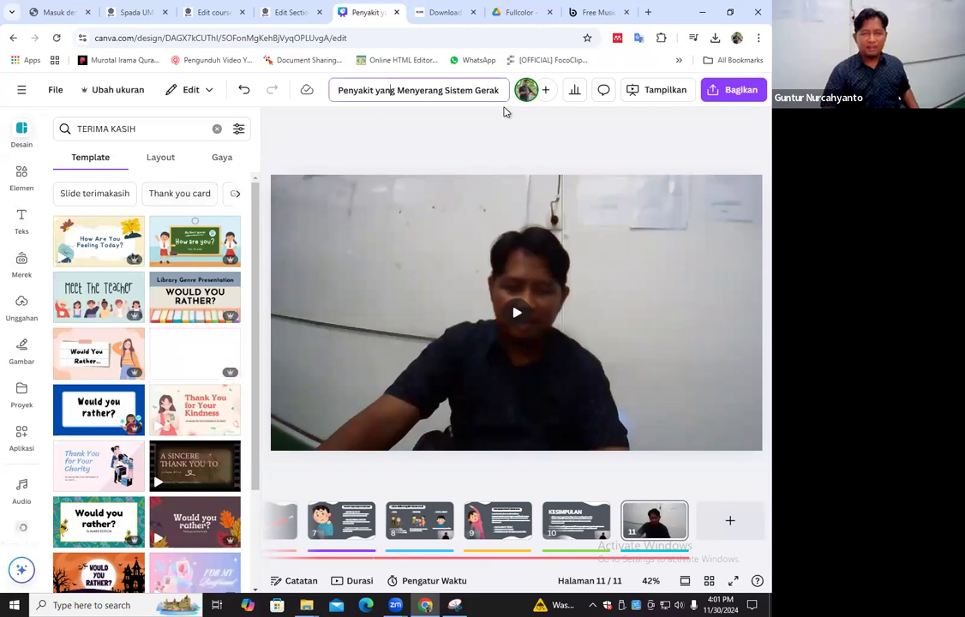
drag(396, 90, 319, 97)
key(ctrl+a)
click(396, 91)
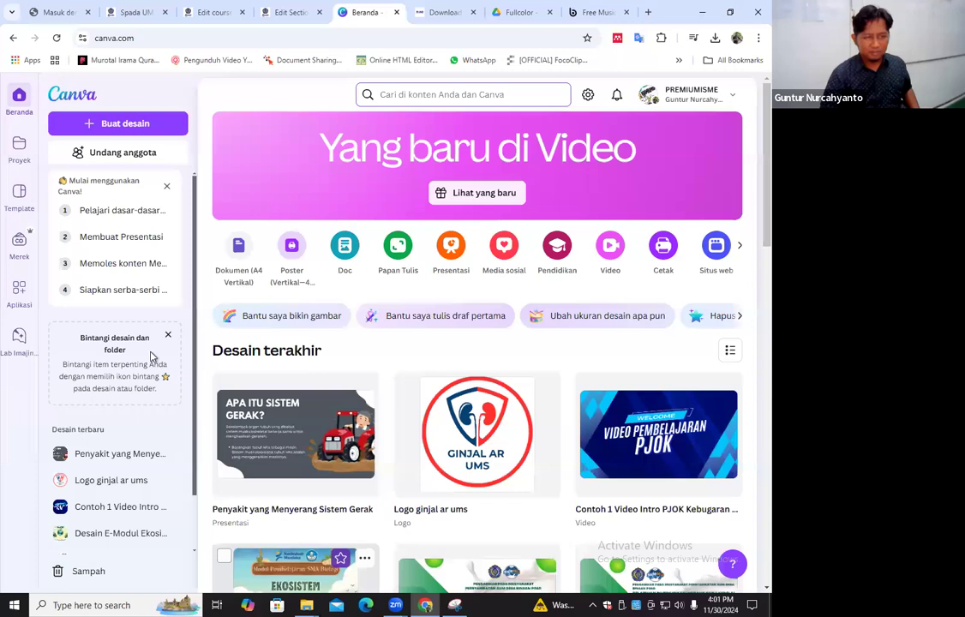
Create a new video design and apply the black "terima kasih. sudah menonton" liquid-animation template from the OUTRO results
scroll(272, 203, down, 2)
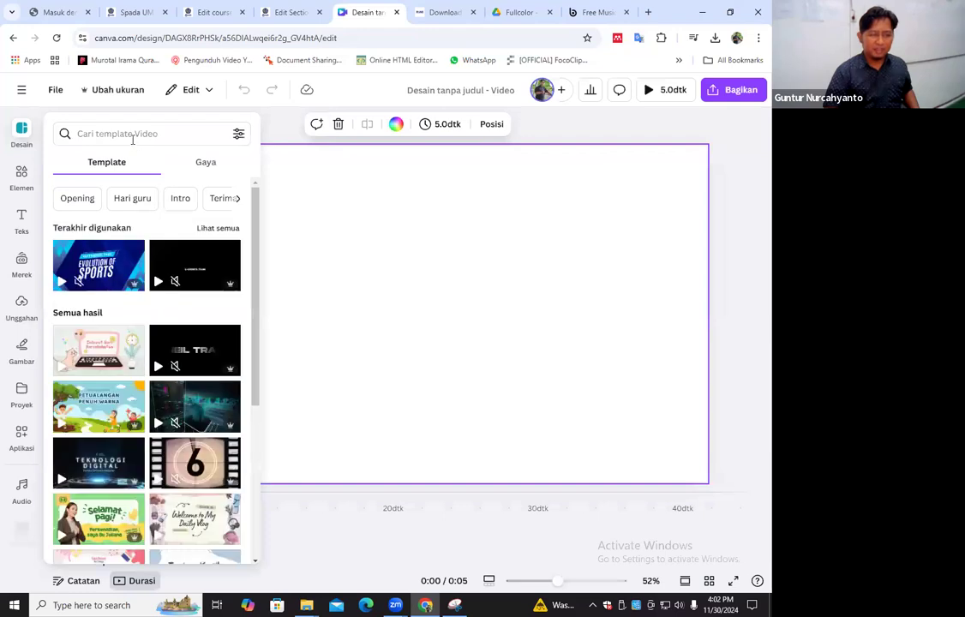
click(133, 137)
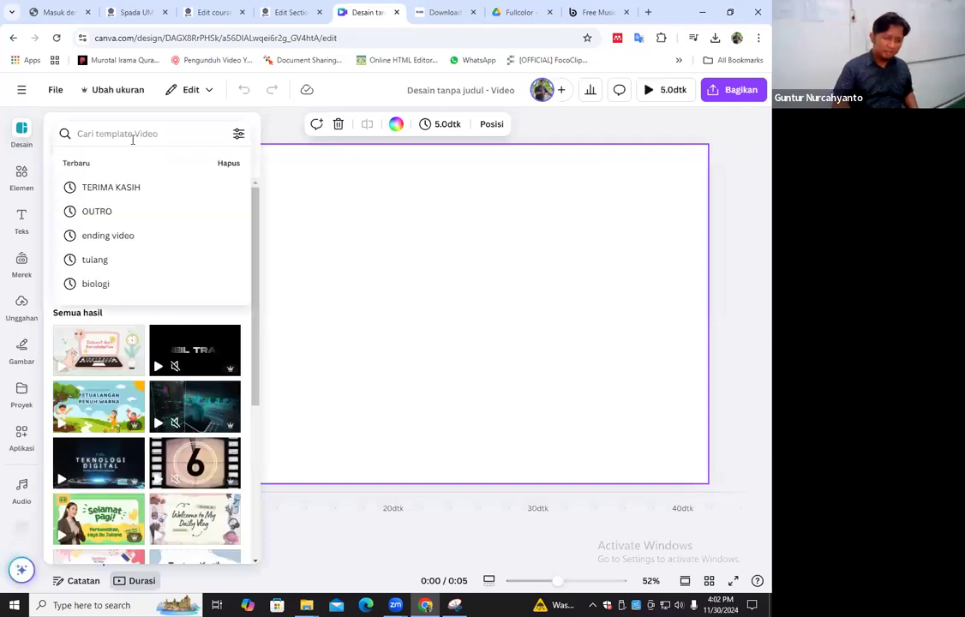
click(124, 211)
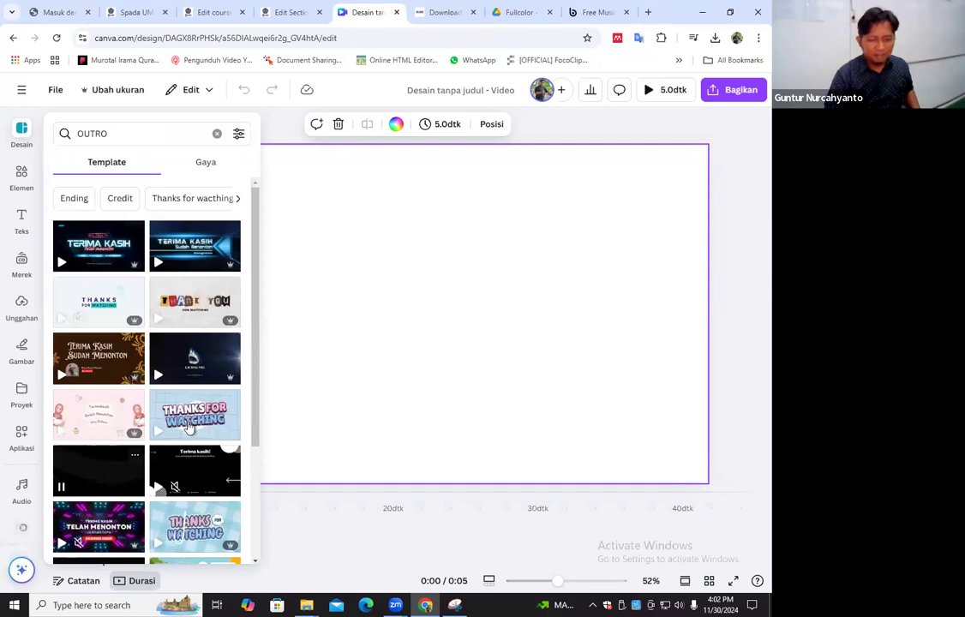
click(92, 471)
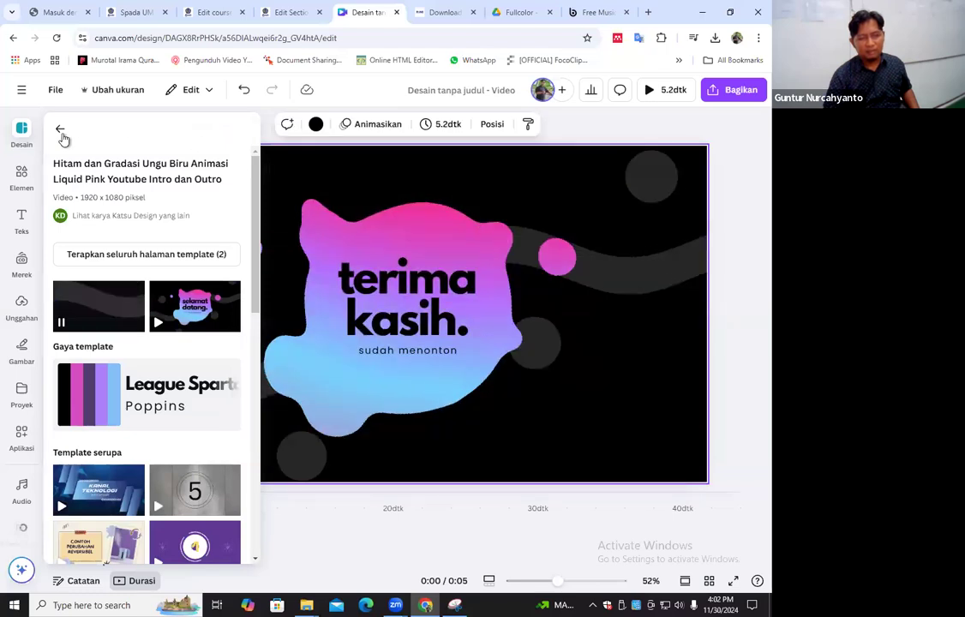
click(60, 129)
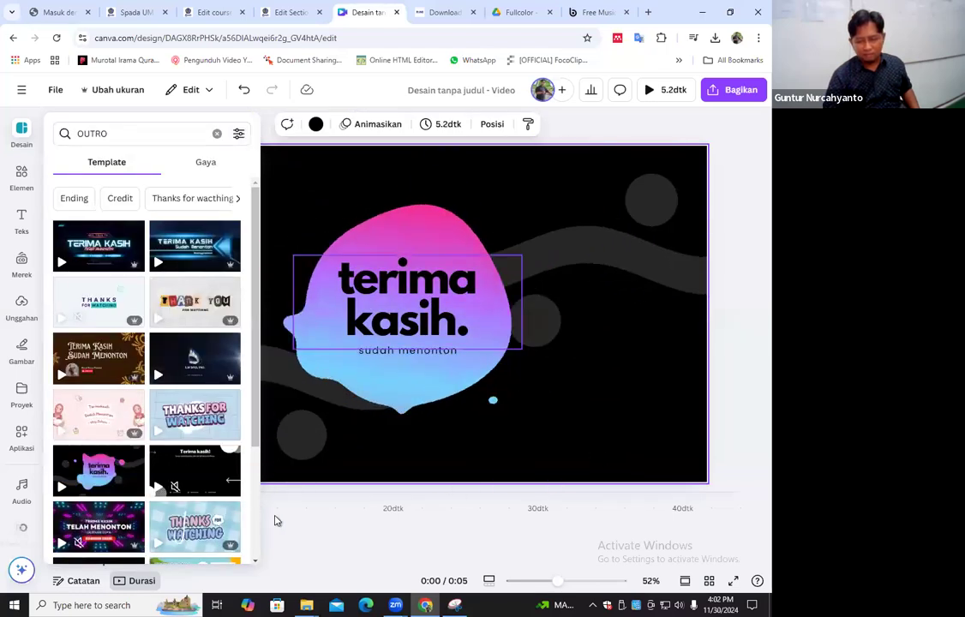
click(314, 532)
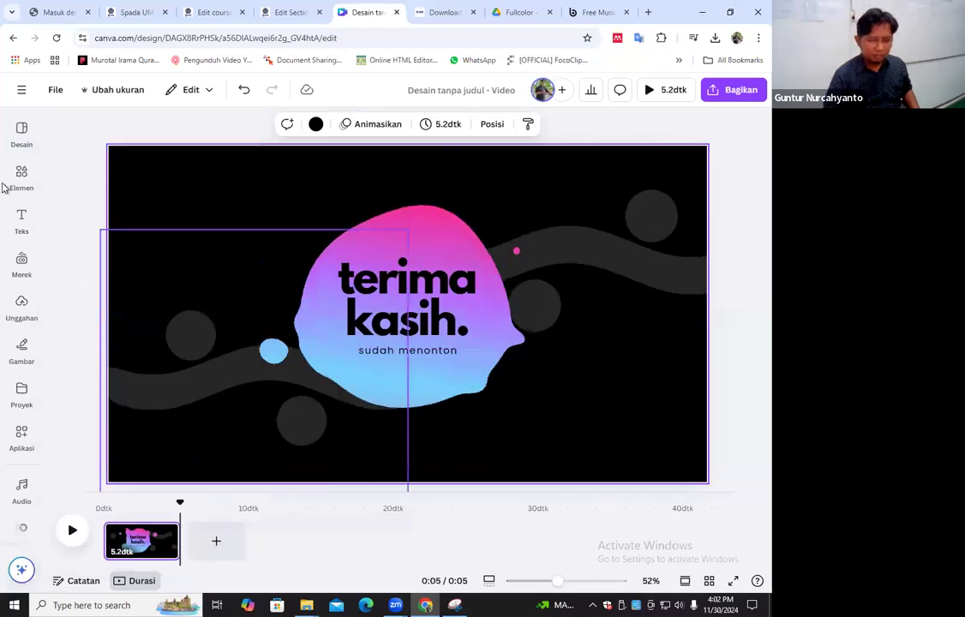
Add the uploaded cozycoffeehouse.mp3 as a music track under the terima kasih page
click(38, 438)
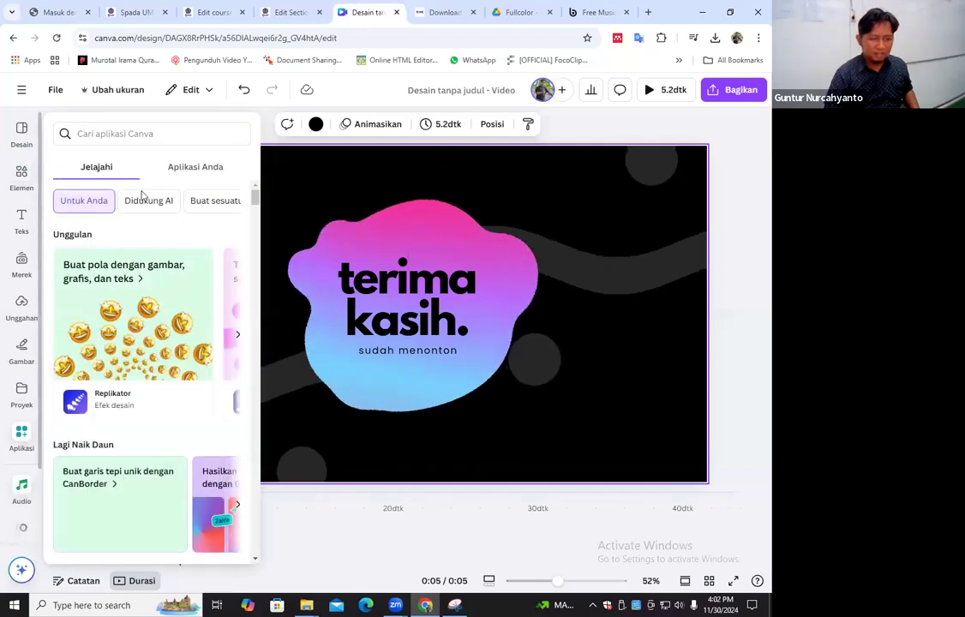
click(22, 490)
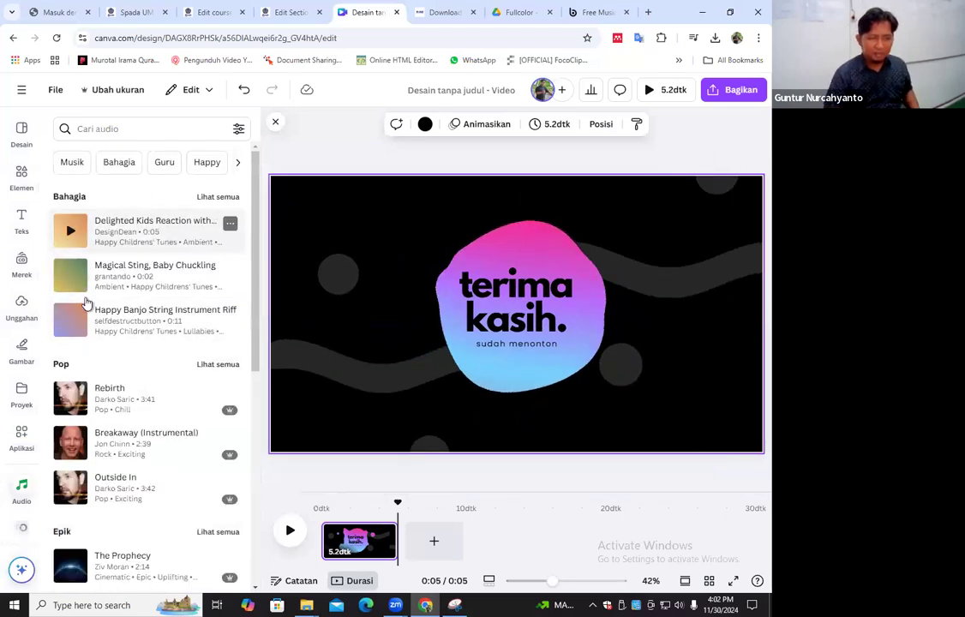
scroll(103, 312, down, 2)
click(22, 306)
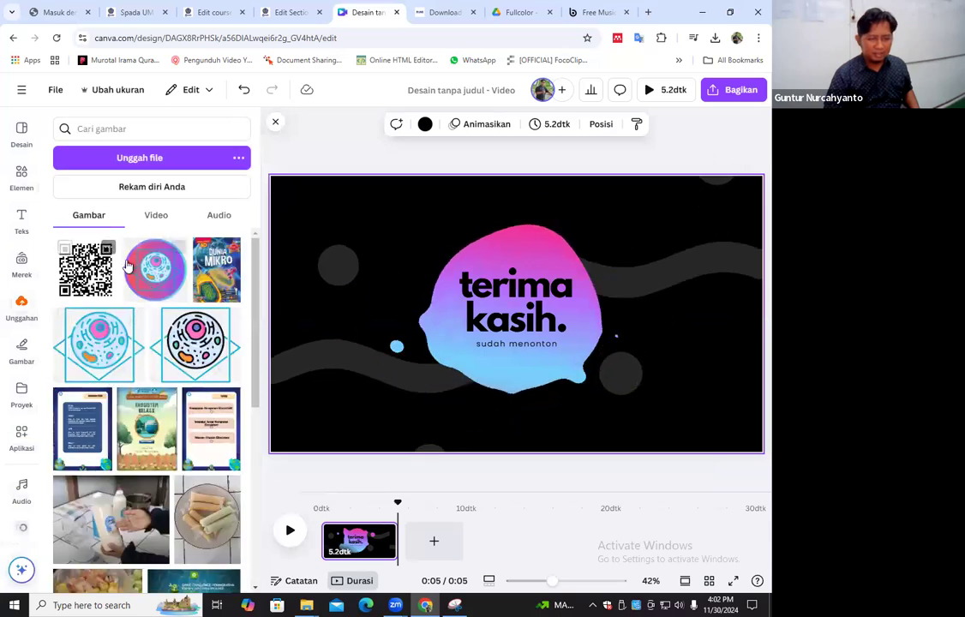
click(156, 215)
click(219, 215)
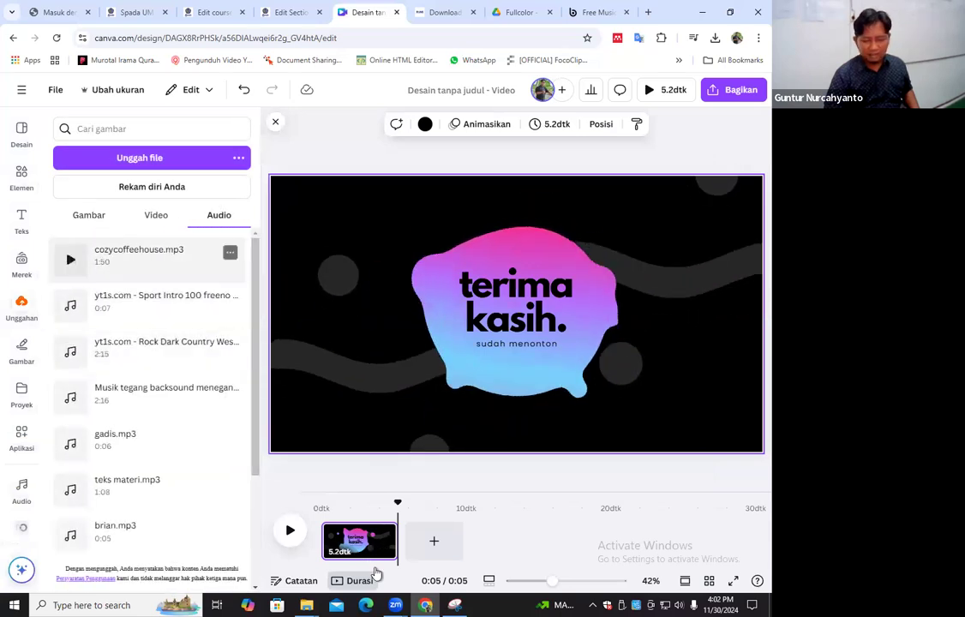
drag(338, 552, 361, 555)
drag(326, 559, 352, 549)
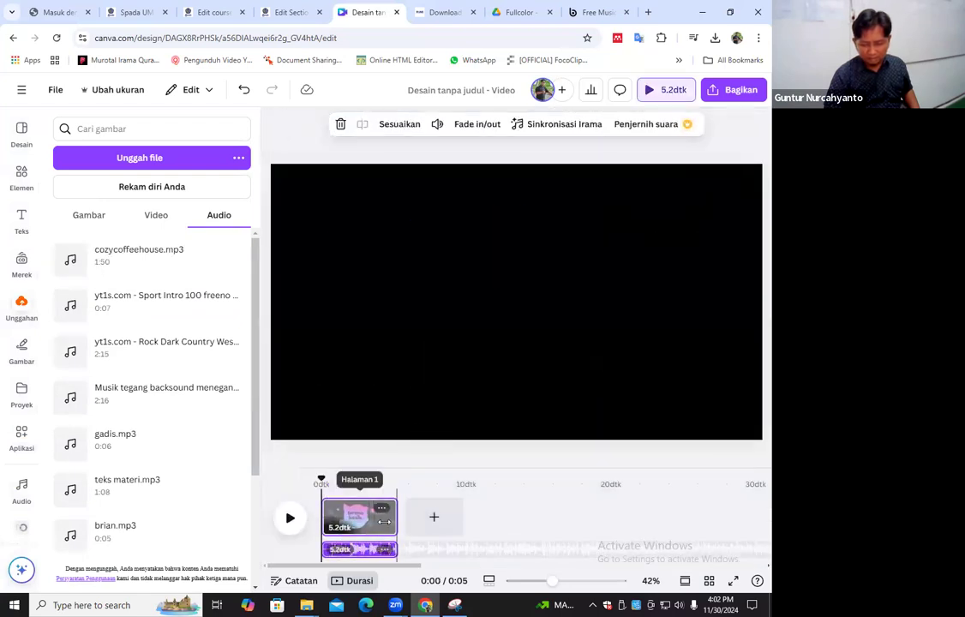
Turn on the beat markers for the music track and split the track shortly after its start
click(576, 126)
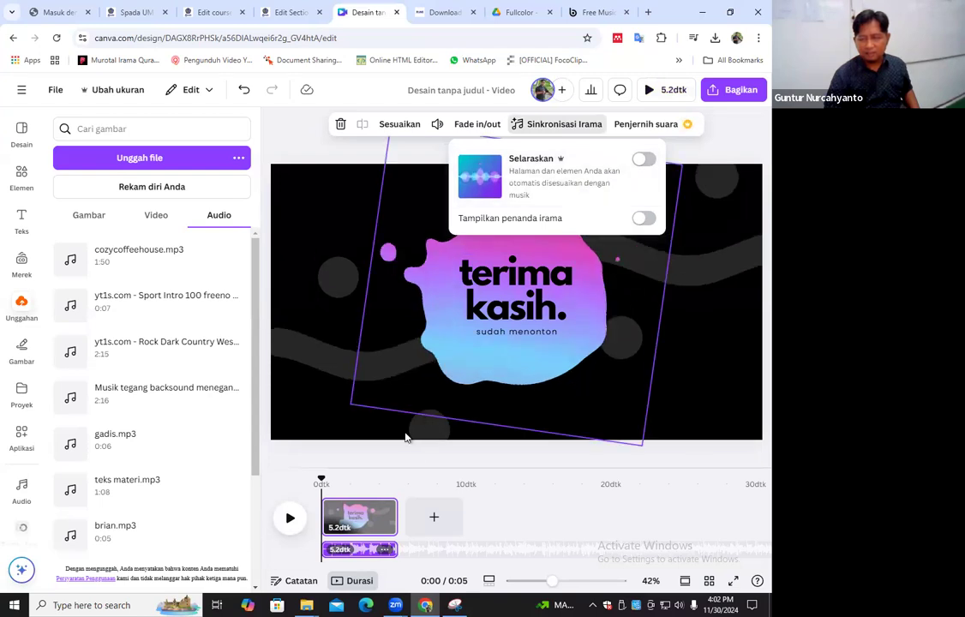
click(643, 218)
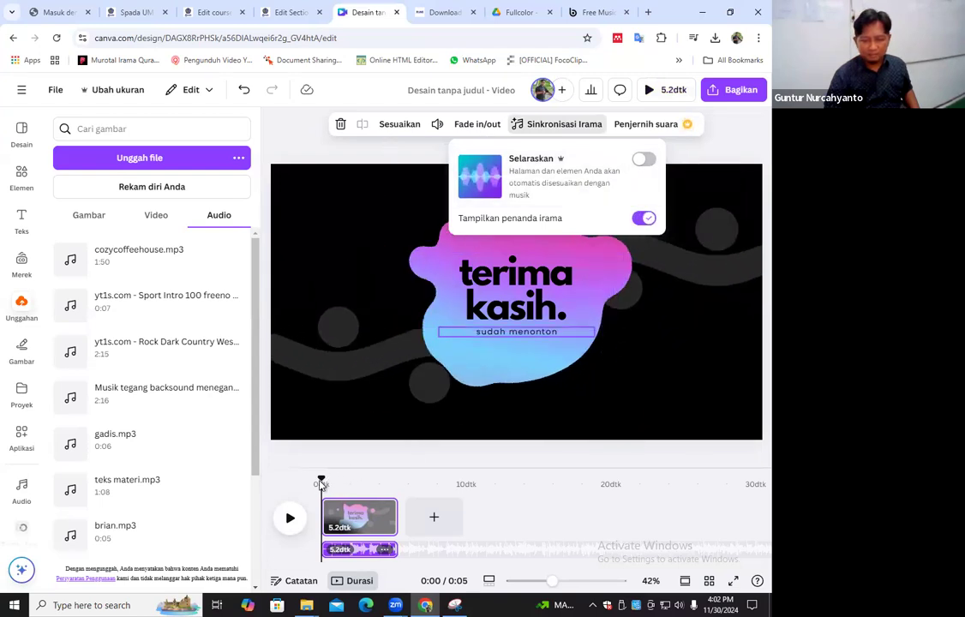
click(342, 550)
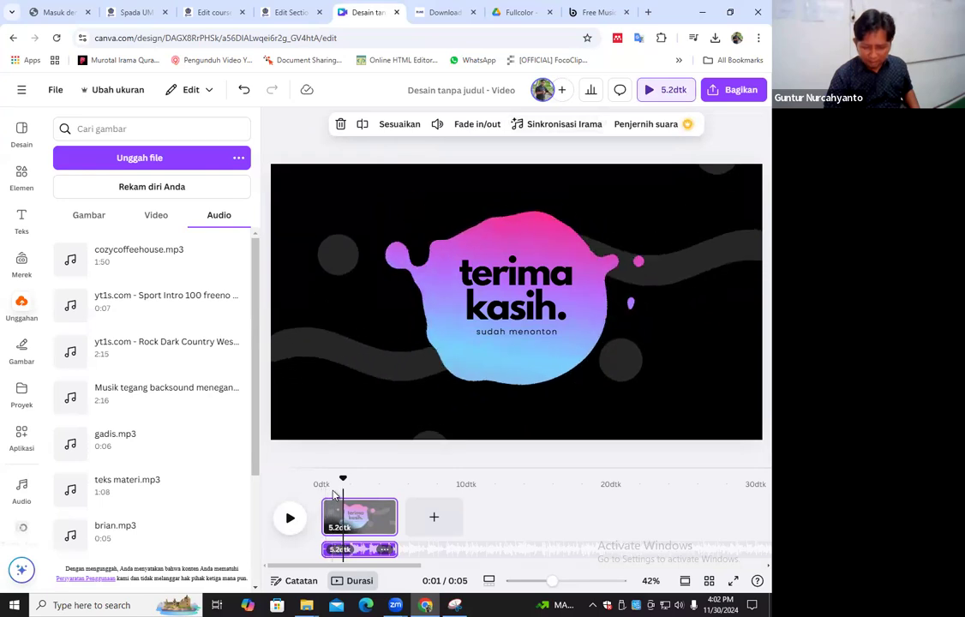
click(333, 551)
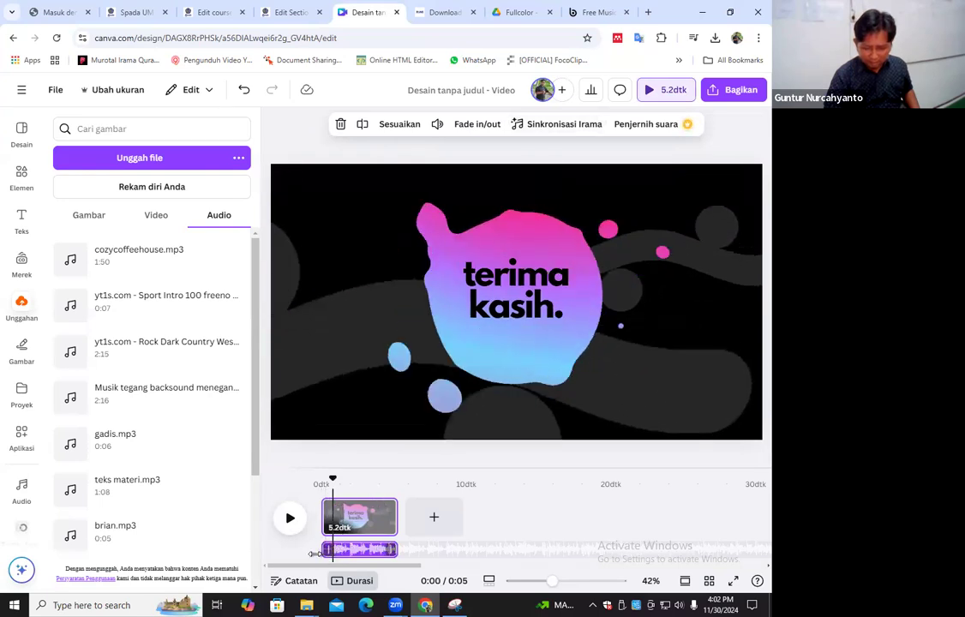
click(333, 495)
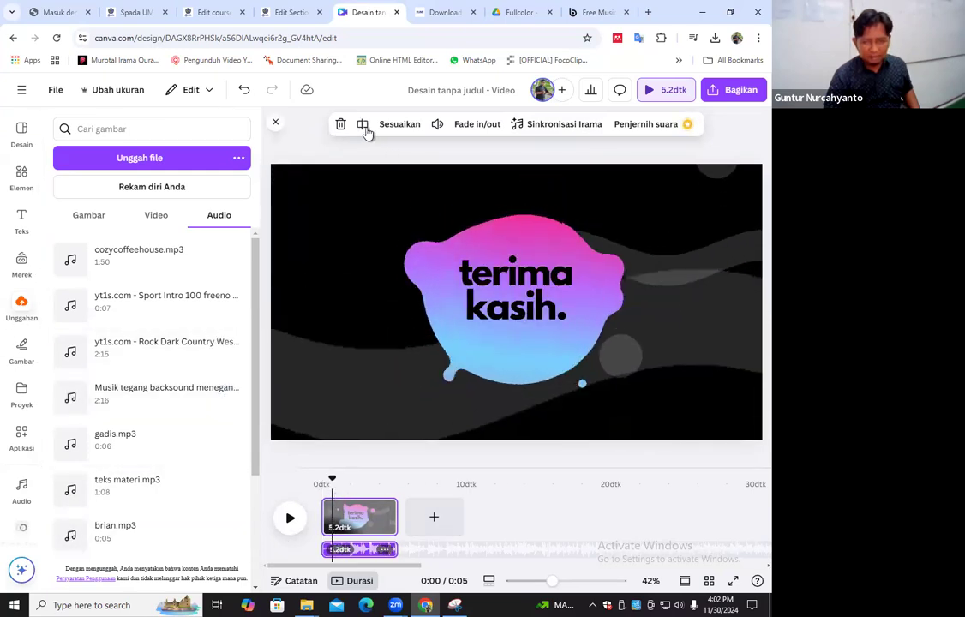
click(367, 129)
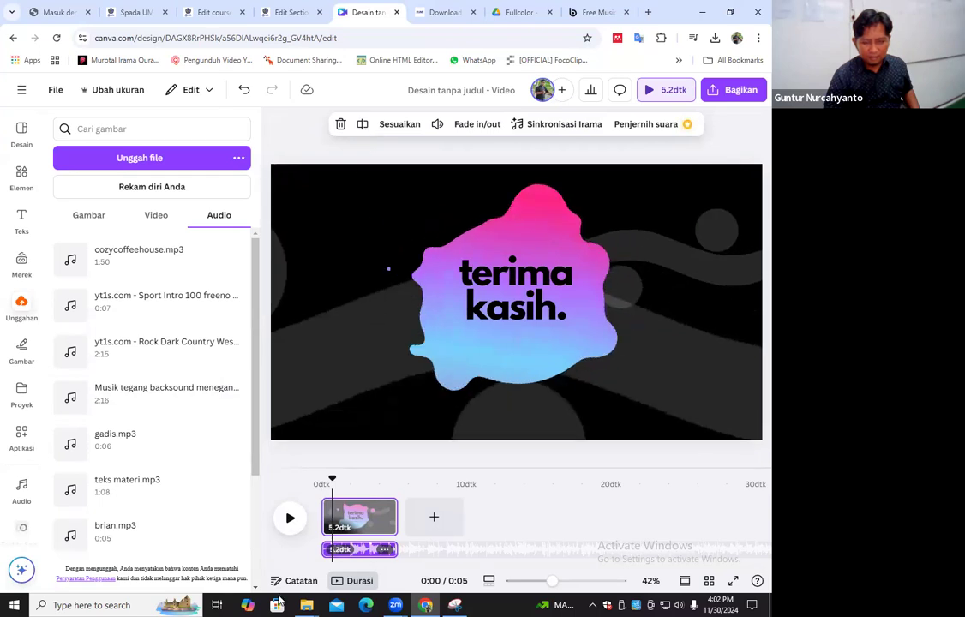
Delete the short first piece of the split music track and move the remaining music to the start of the video
click(326, 552)
key(Delete)
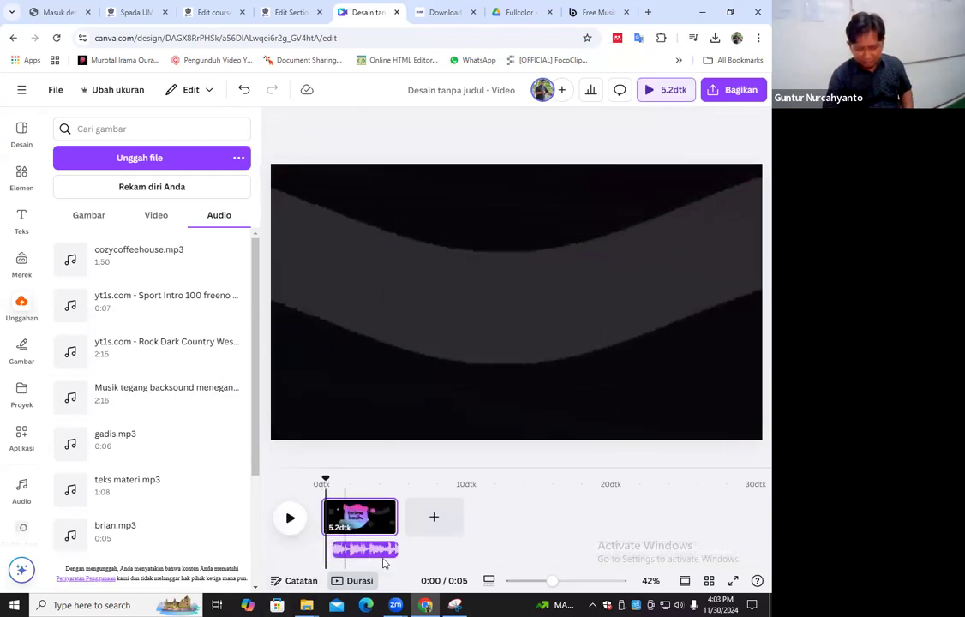
click(384, 553)
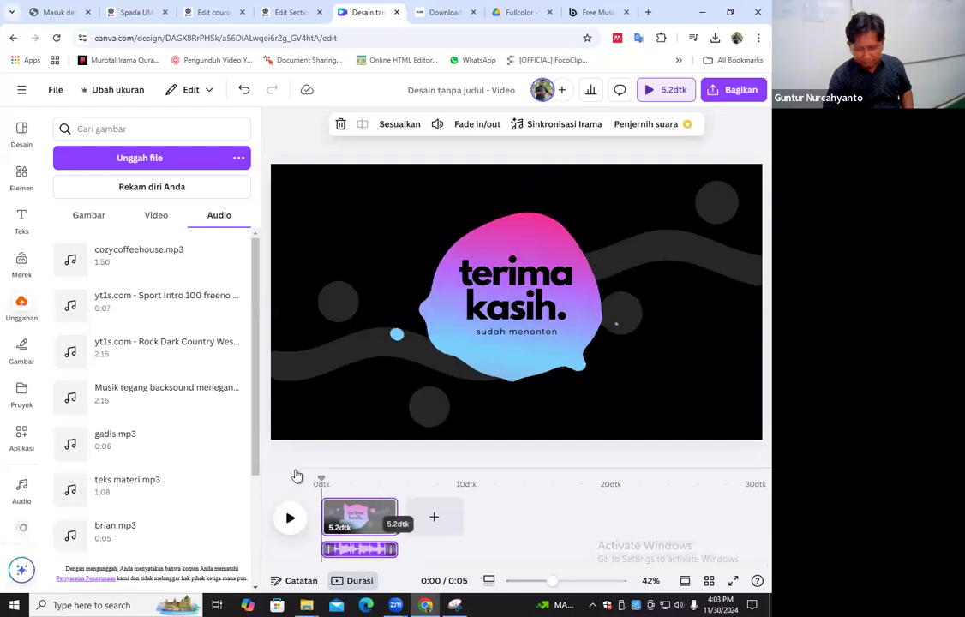
key(space)
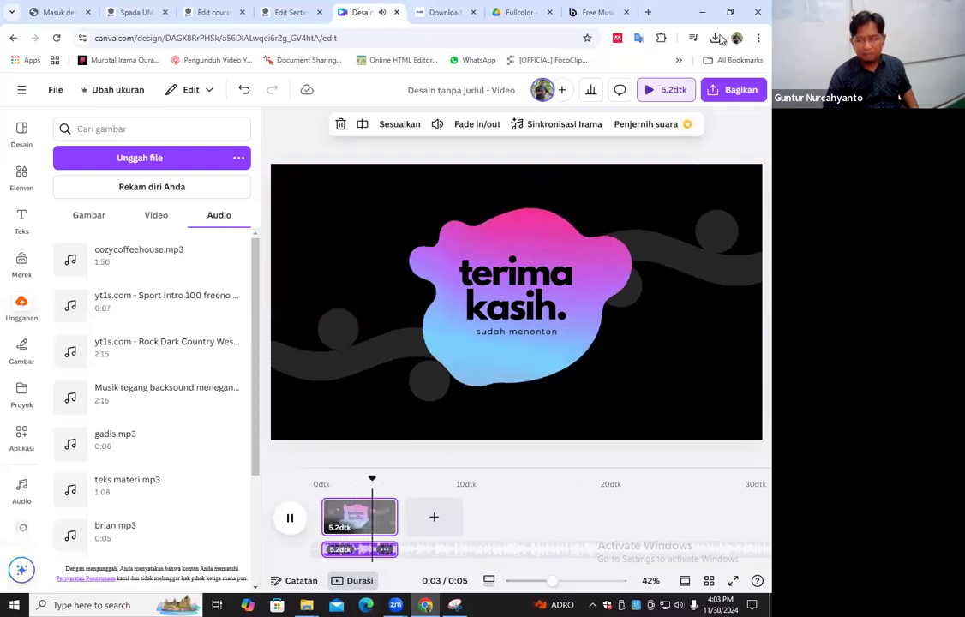
Start downloading the terima kasih design as an MP4 video and title the design OUTRO VIDEO
click(738, 94)
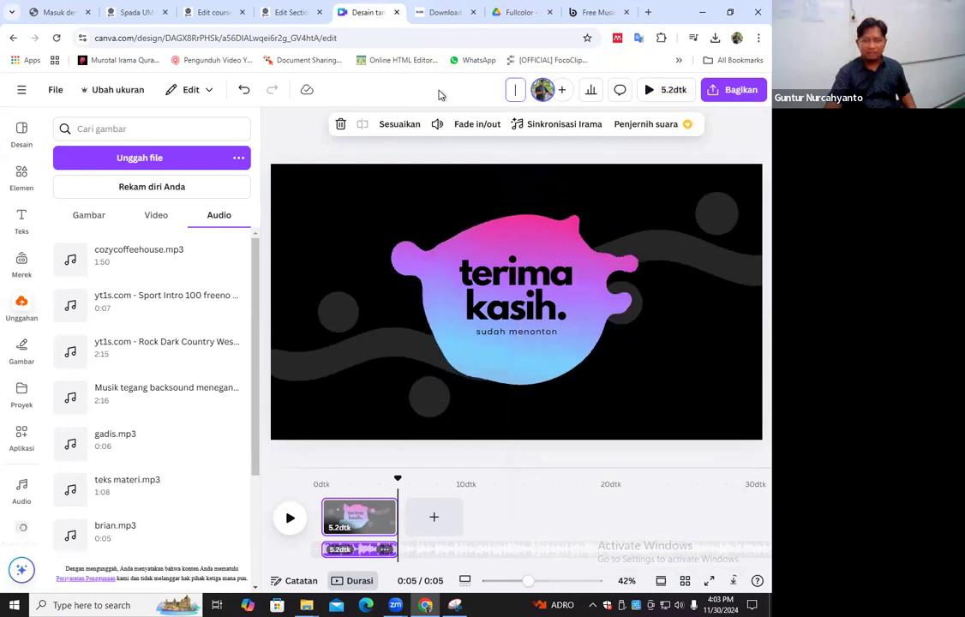
text(OUTR)
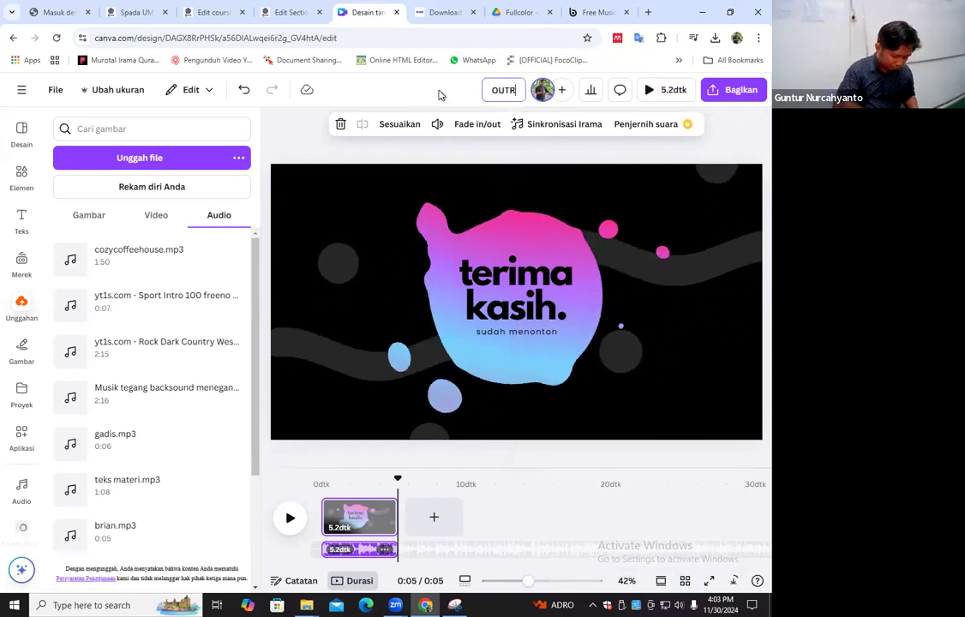
text(O VIDEO)
key(Return)
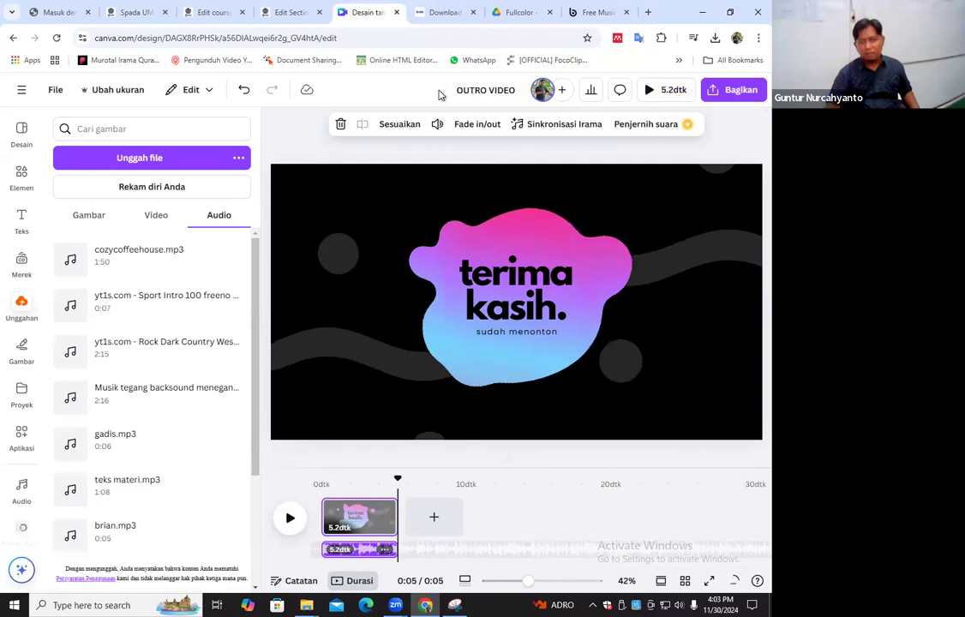
Check the browser's recent downloads for the exported outro video and dismiss the sharing options
click(715, 38)
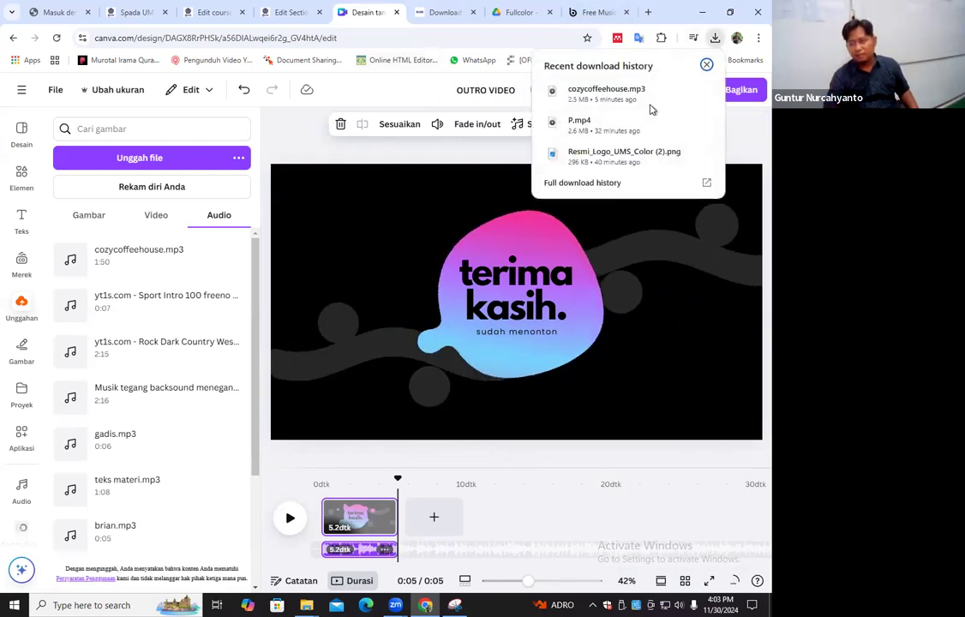
click(749, 159)
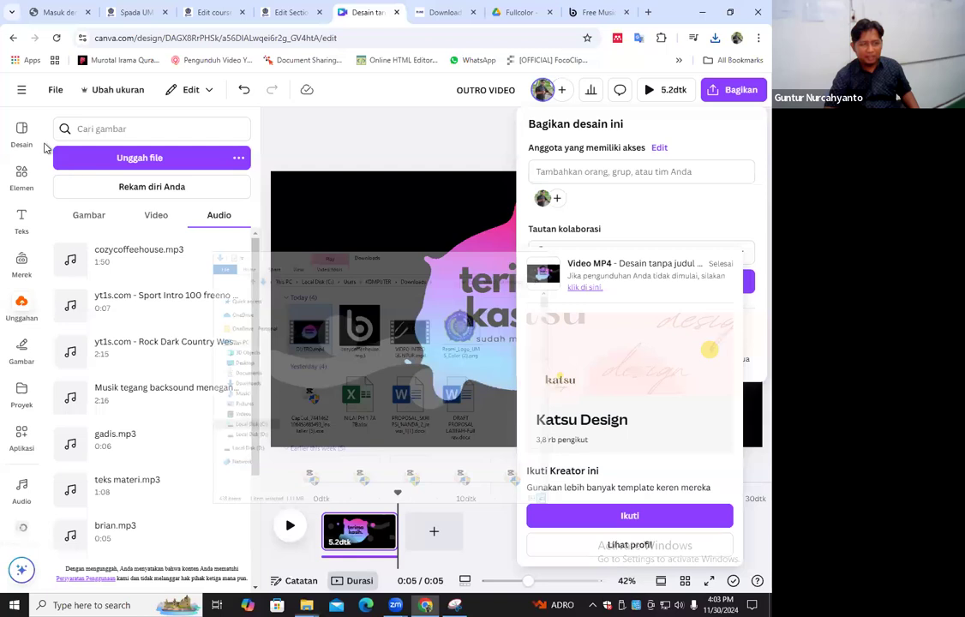
click(11, 108)
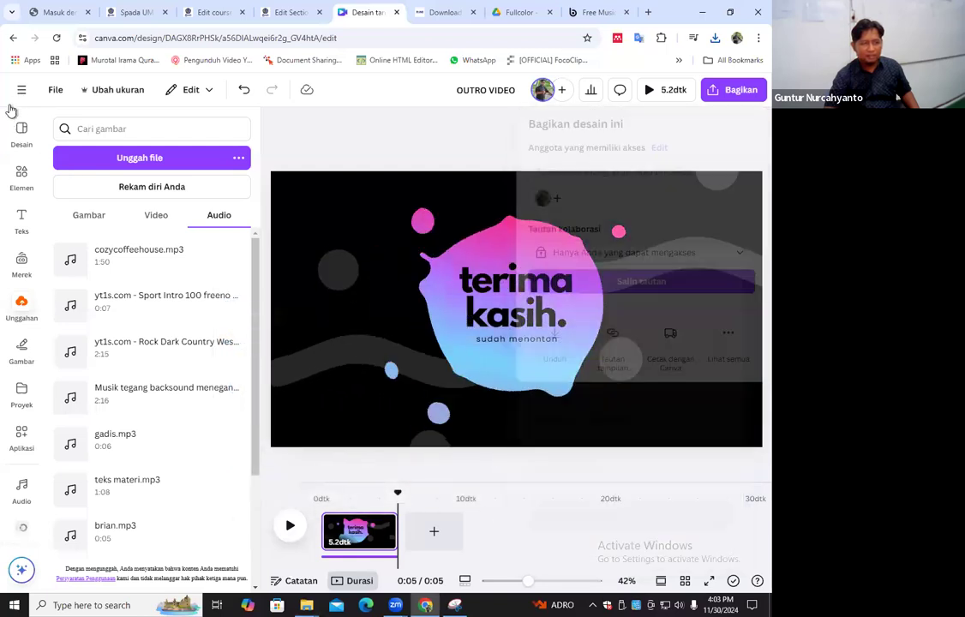
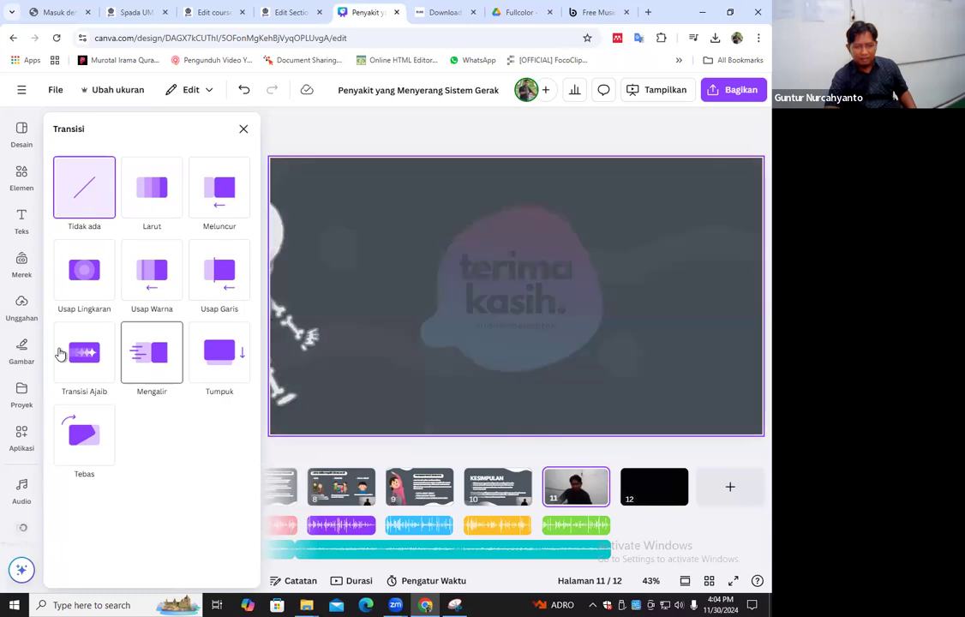
Add a Usap Lingkaran transition between pages 11 and 12, and Usap Warna transitions between pages 1 and 2 and pages 2 and 3
click(98, 281)
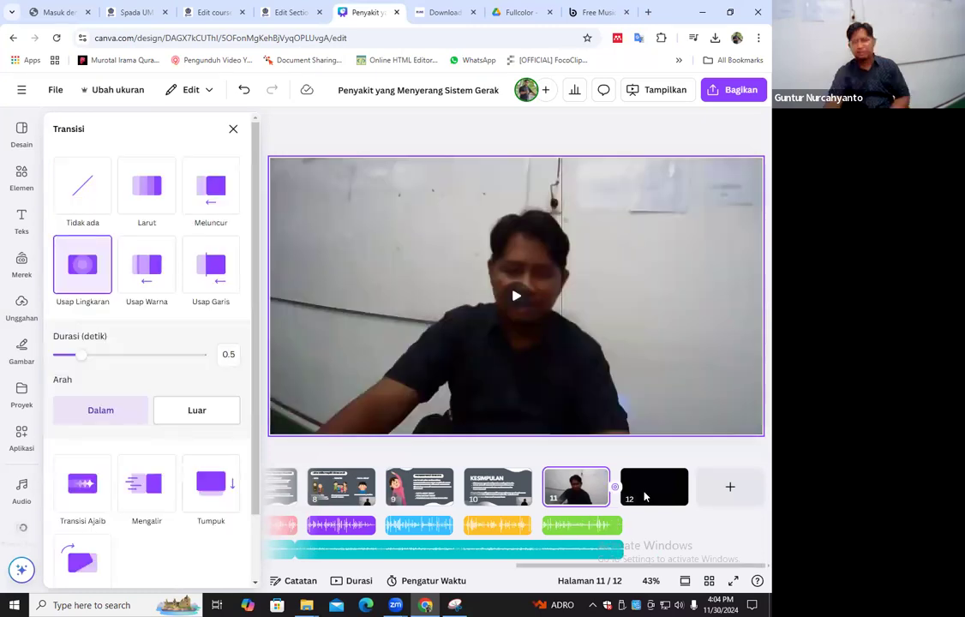
drag(668, 566, 413, 577)
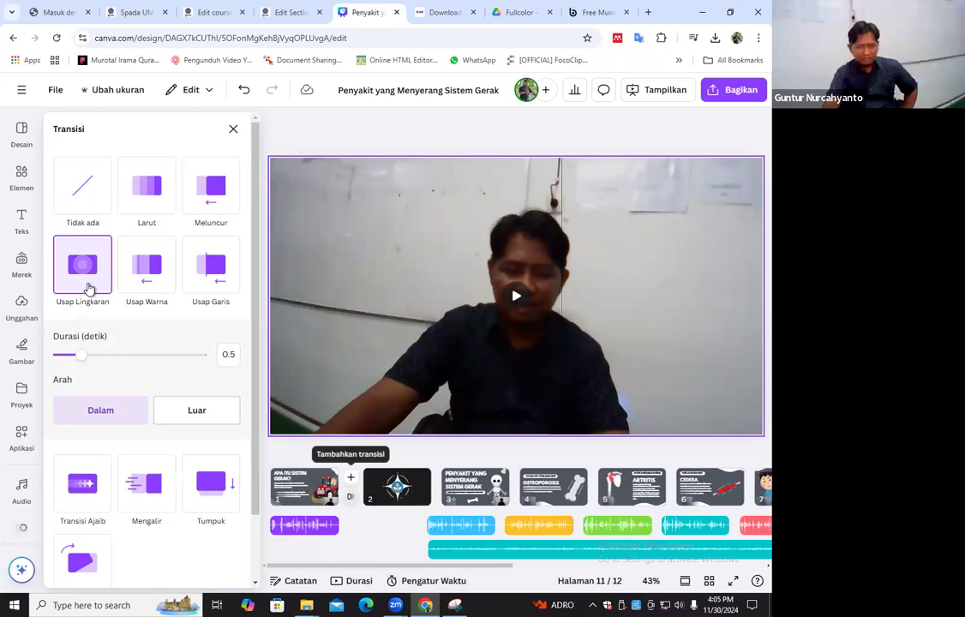
click(89, 289)
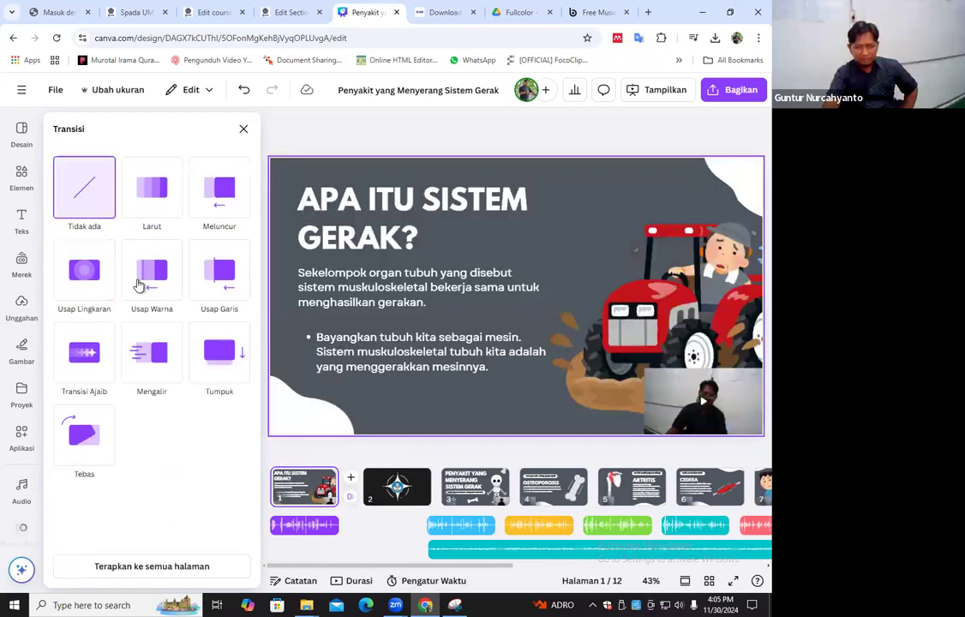
click(151, 270)
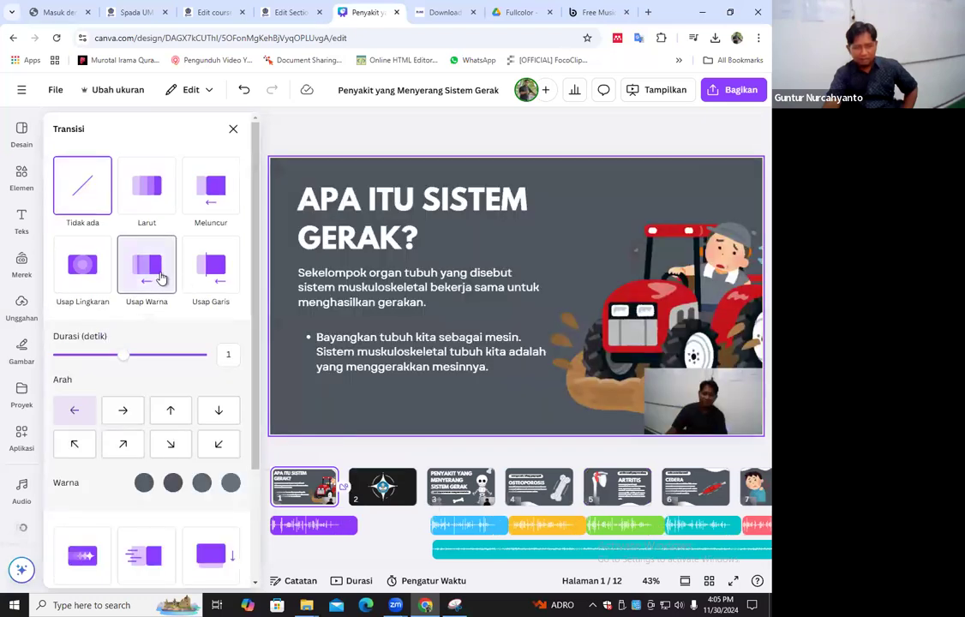
click(385, 492)
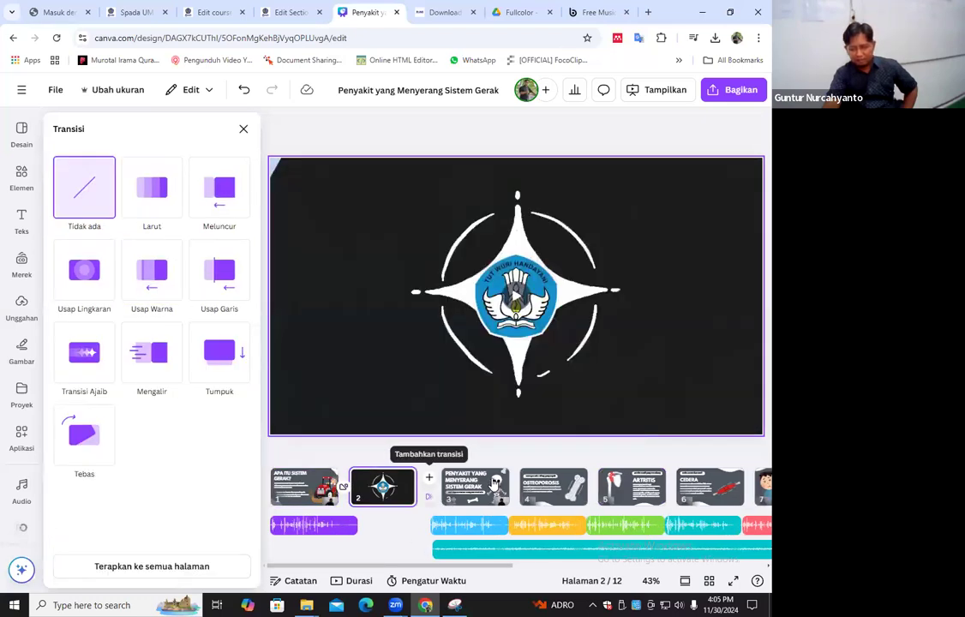
click(152, 270)
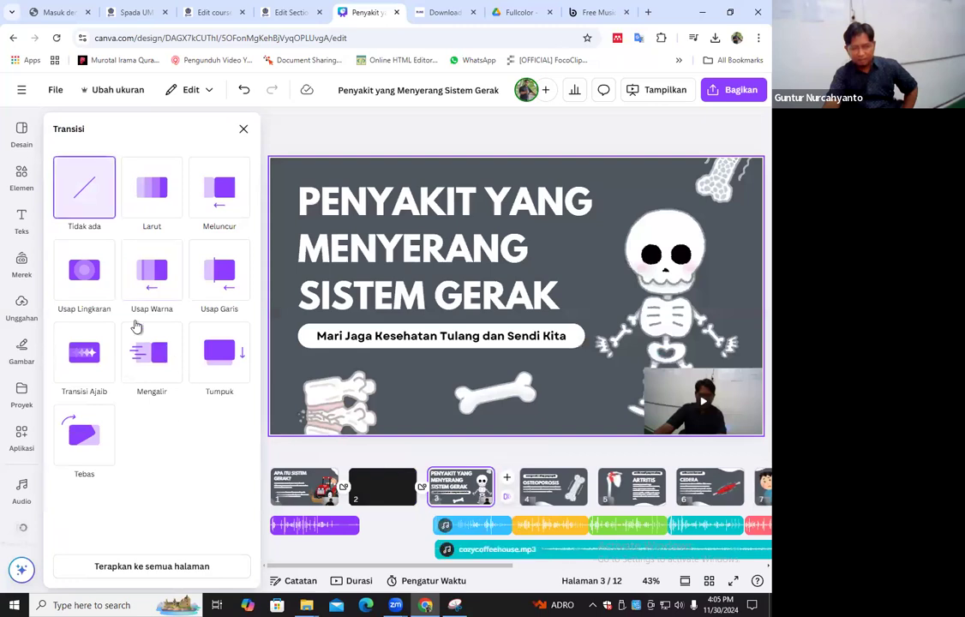
Choose the Transisi Ajaib transition between pages 3 and 4 and preview the page change in full screen
click(92, 360)
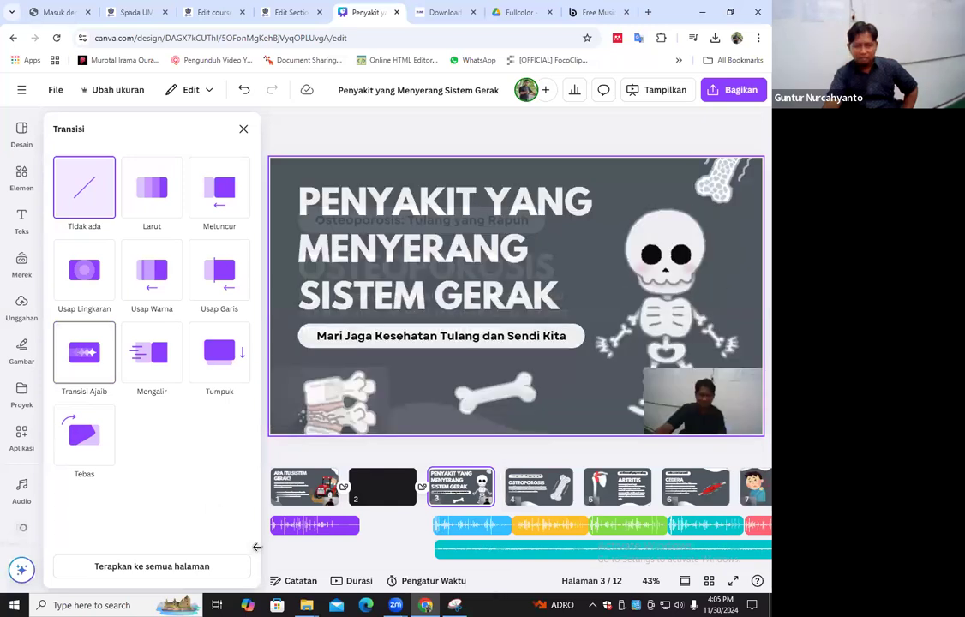
key(ctrl+alt+p)
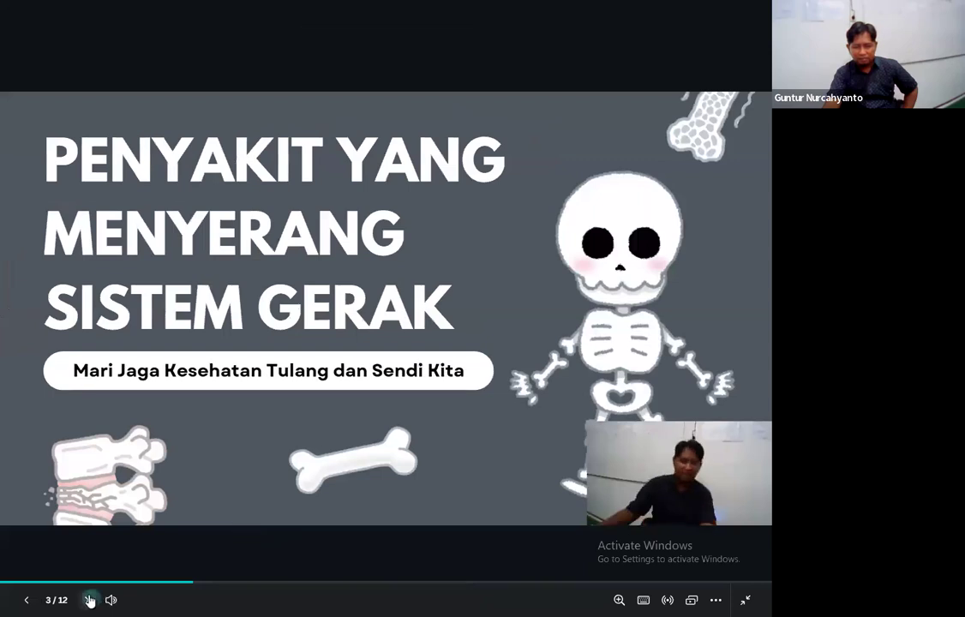
key(Right)
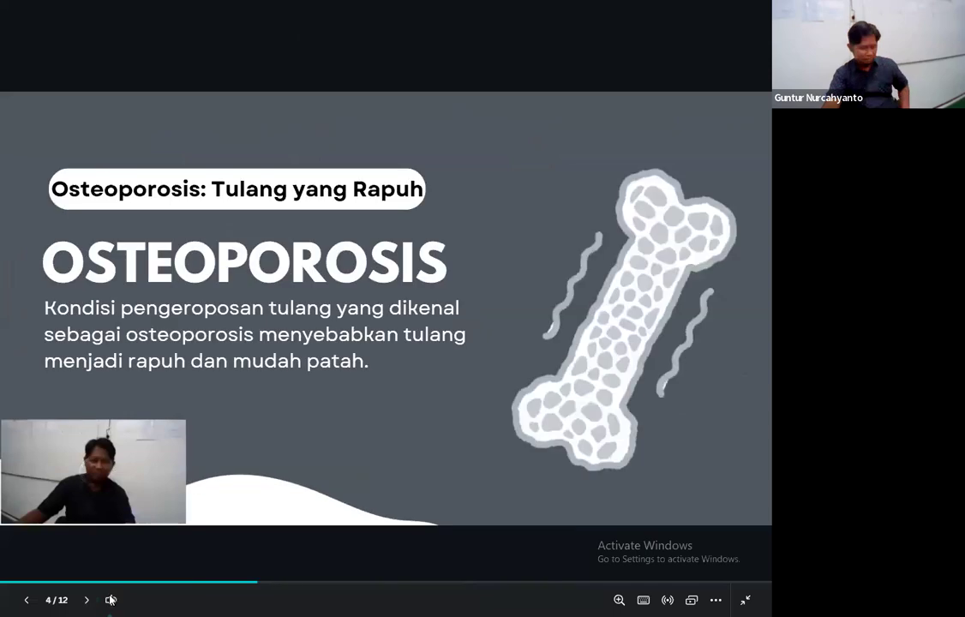
key(Escape)
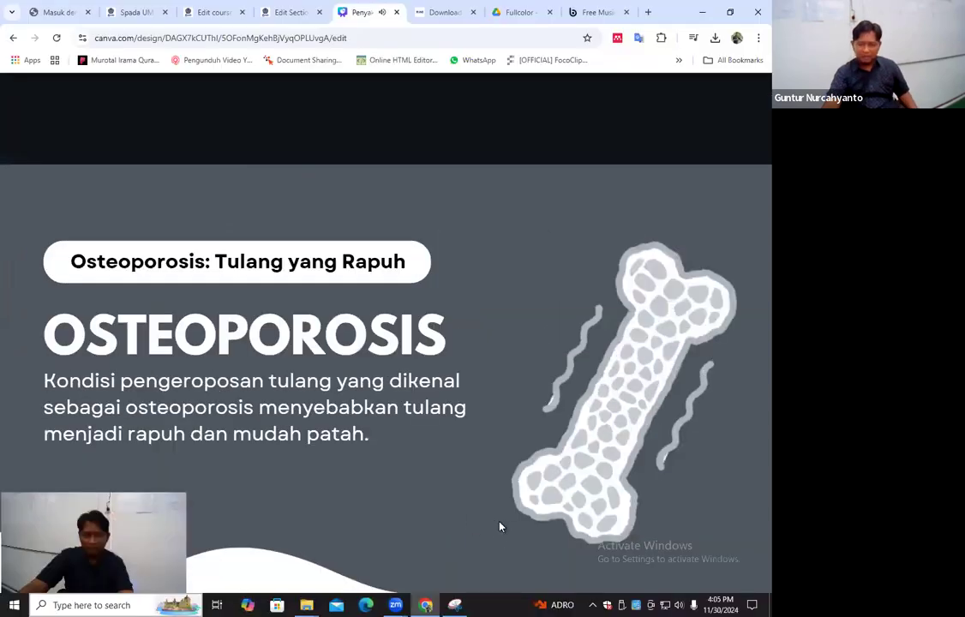
Look through the opening pages up to the CEDERA page and check the timeline through to the last page
click(286, 533)
click(370, 523)
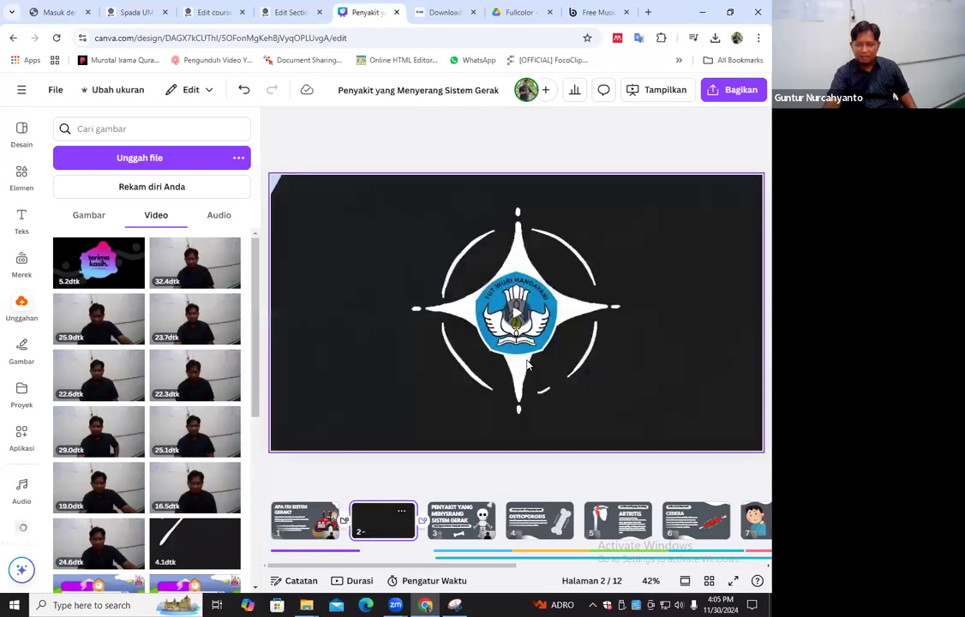
click(463, 529)
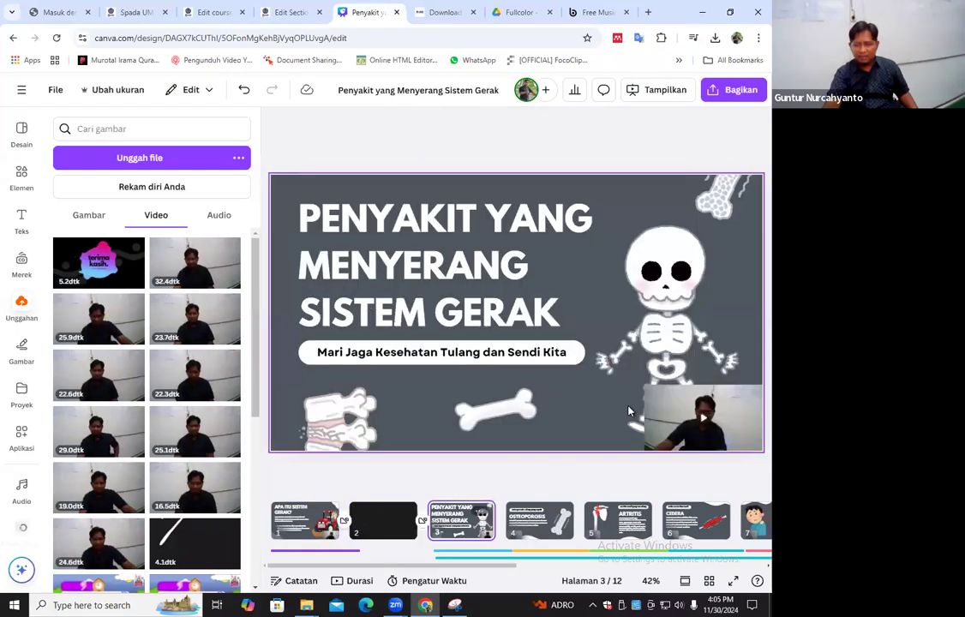
click(553, 526)
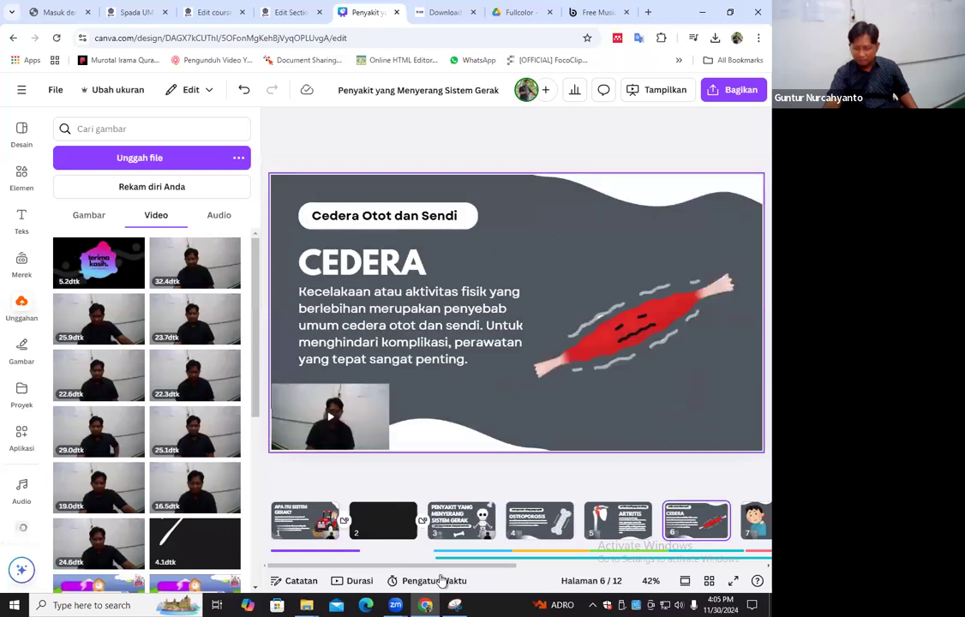
click(767, 565)
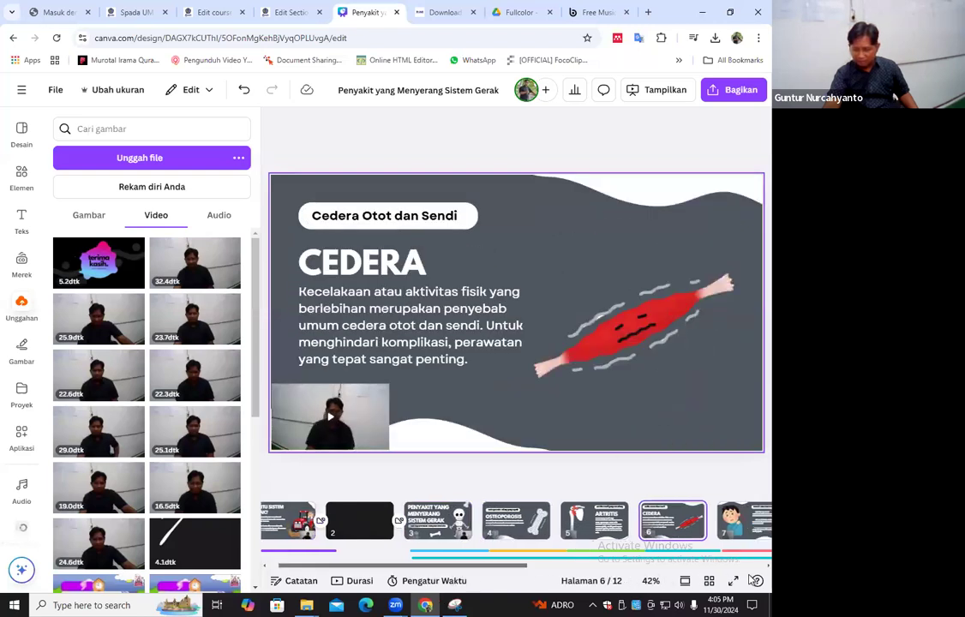
scroll(650, 544, right, 5)
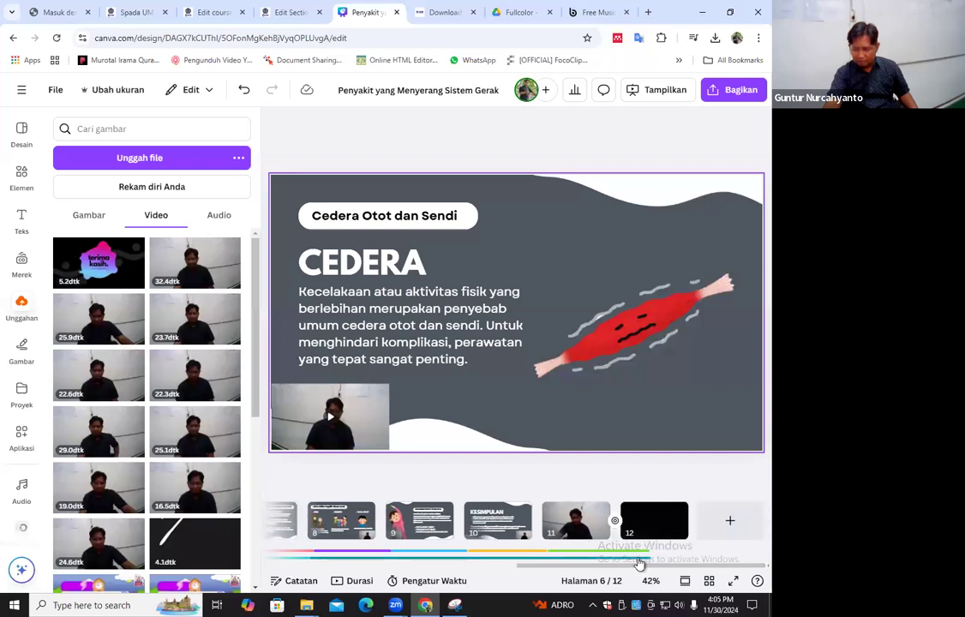
Play the camera recording on page 11 and view the terima kasih outro on page 12
click(647, 553)
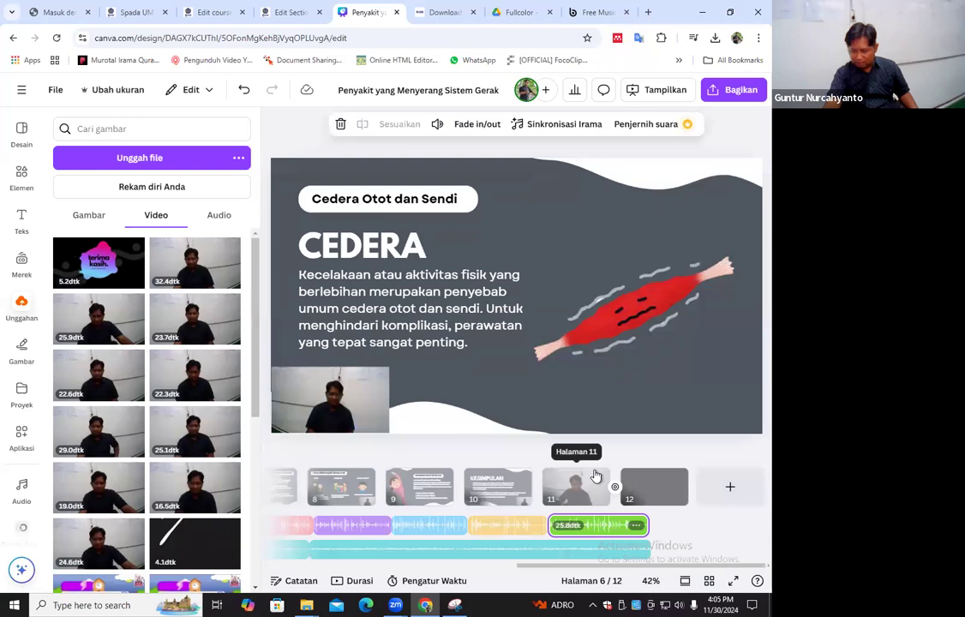
click(602, 496)
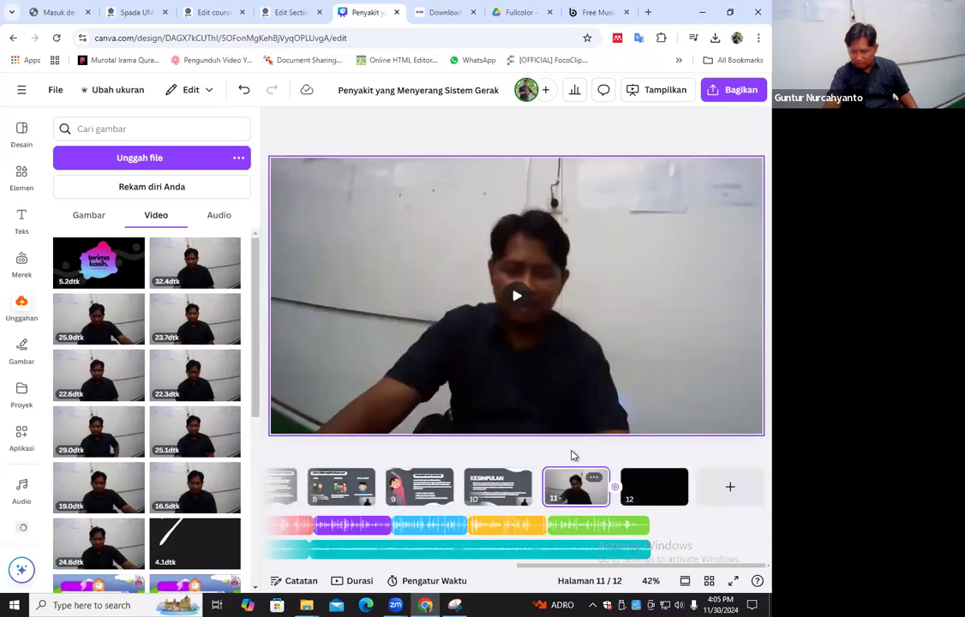
click(530, 459)
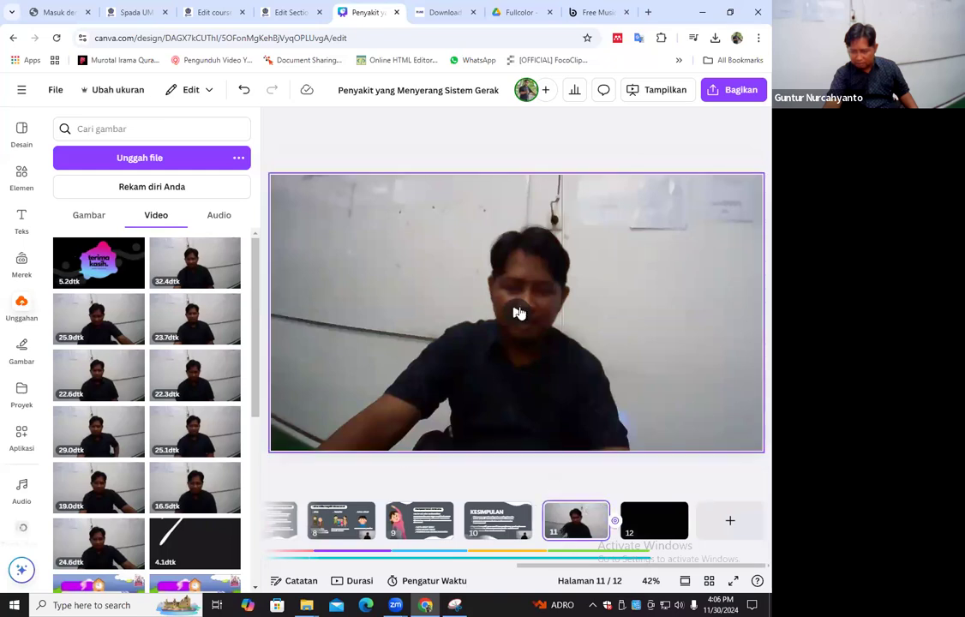
click(519, 313)
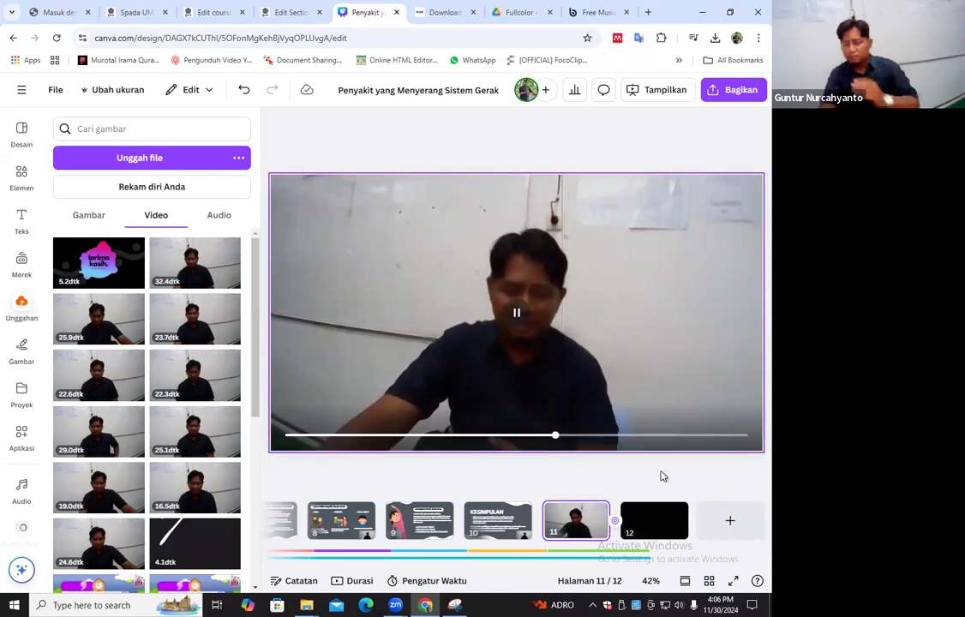
click(639, 523)
scroll(630, 523, up, 2)
scroll(601, 521, down, 2)
scroll(743, 553, up, 3)
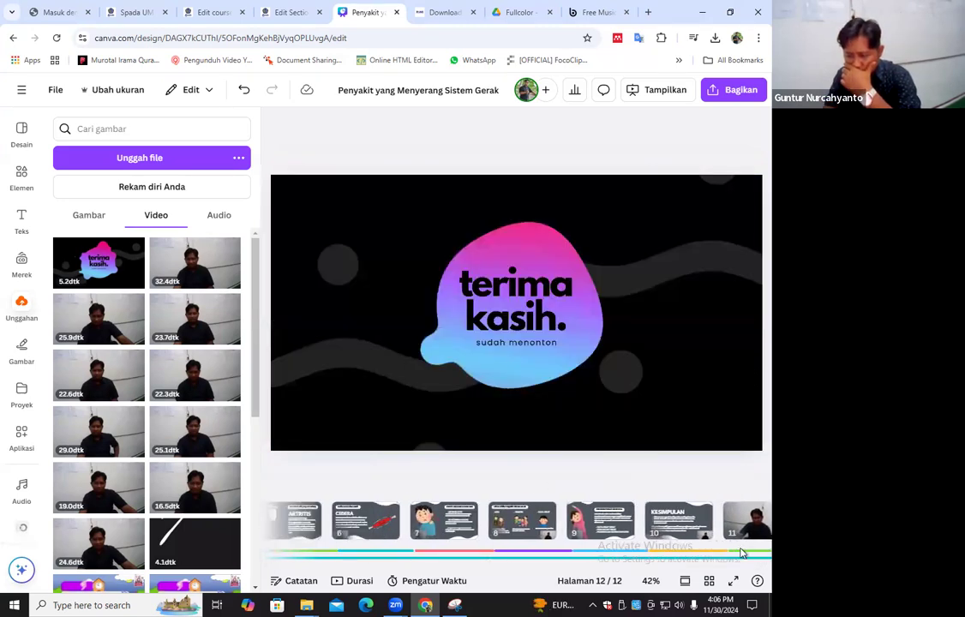
Shift the first music piece and the voice recordings of pages 3 to 6 slightly earlier so they line up with their pages
click(631, 561)
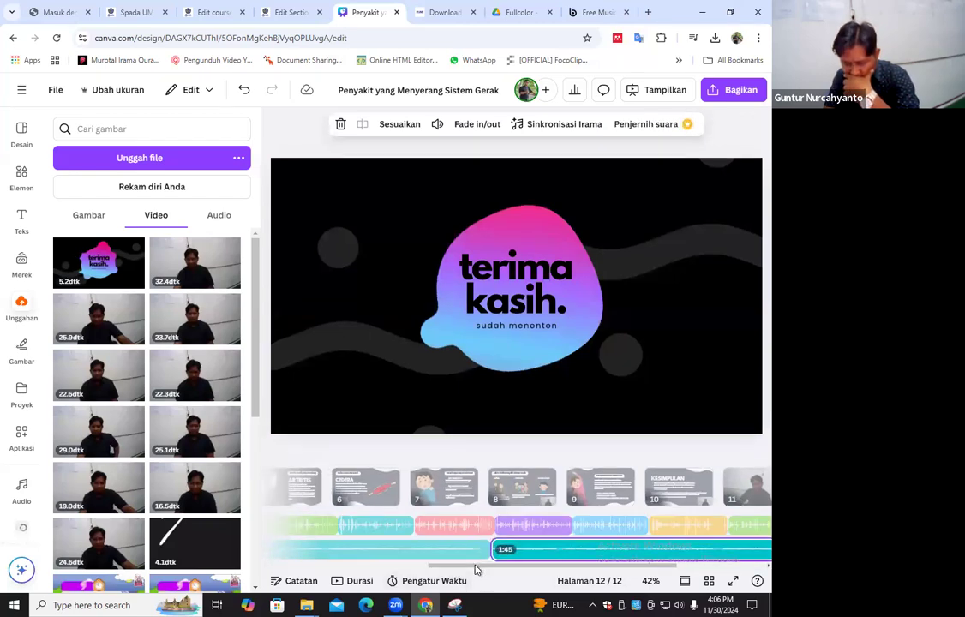
scroll(387, 528, left, 5)
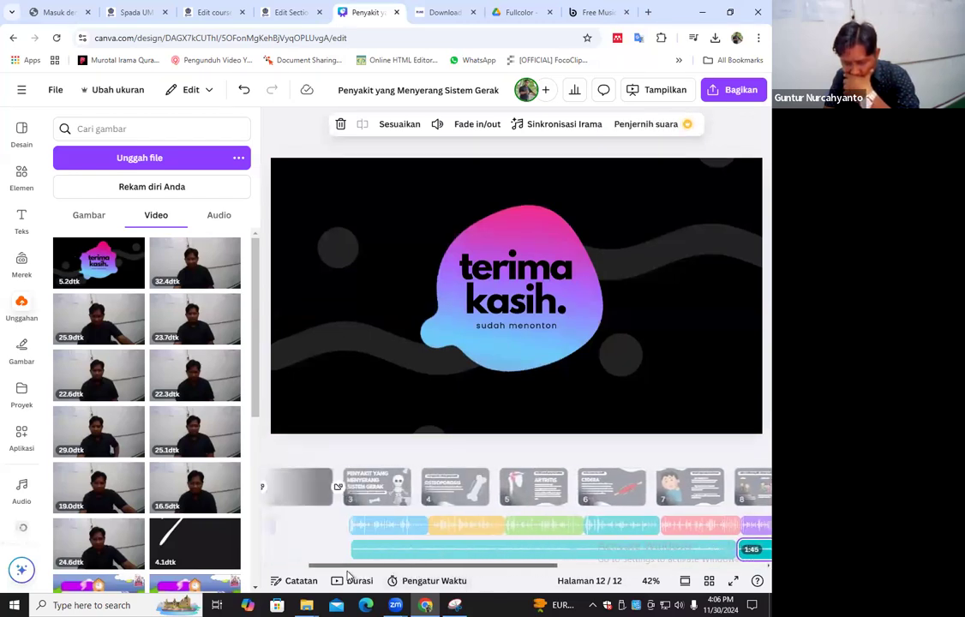
click(397, 531)
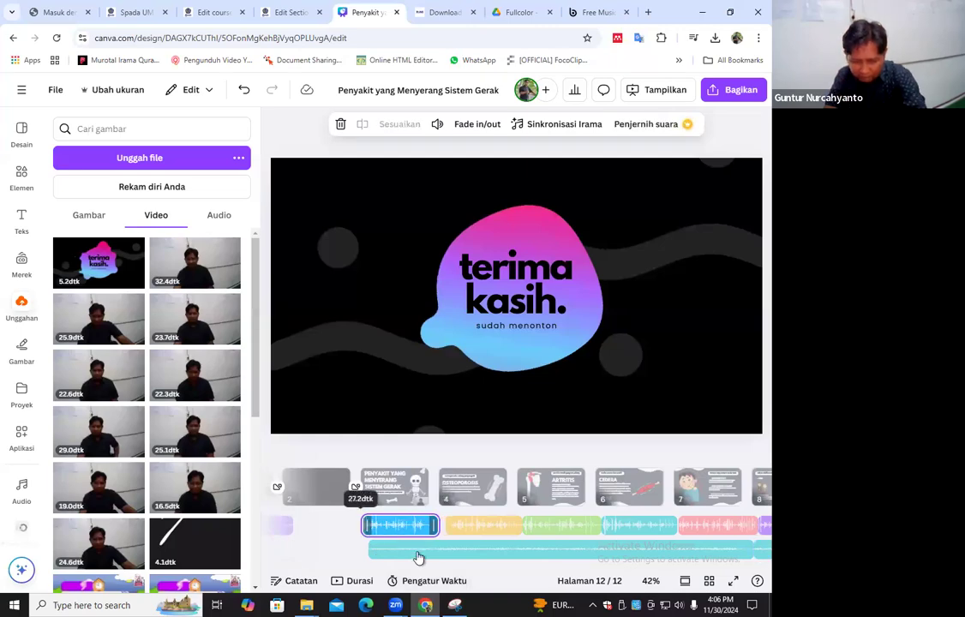
click(472, 525)
click(540, 531)
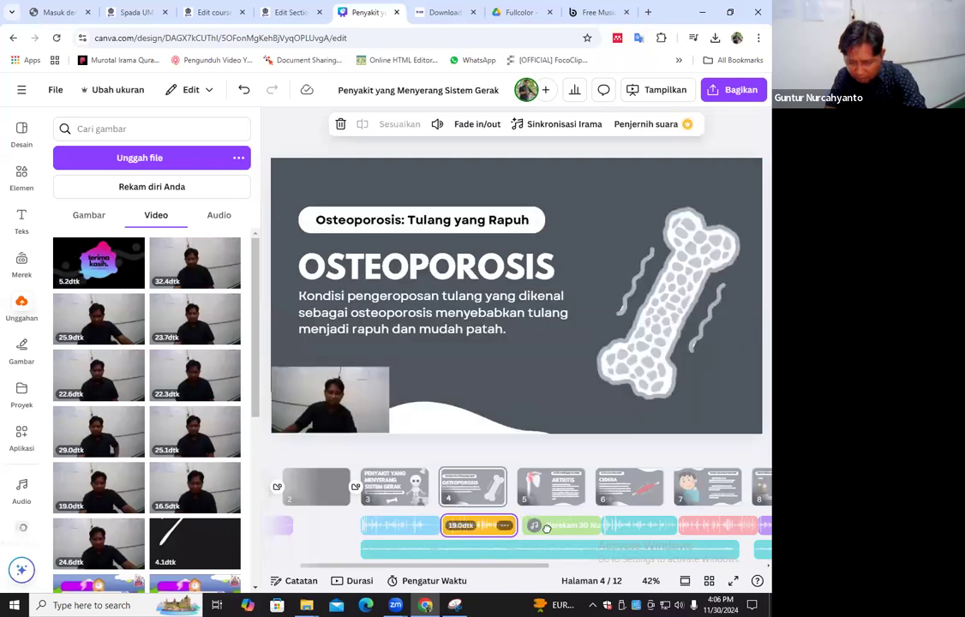
click(630, 523)
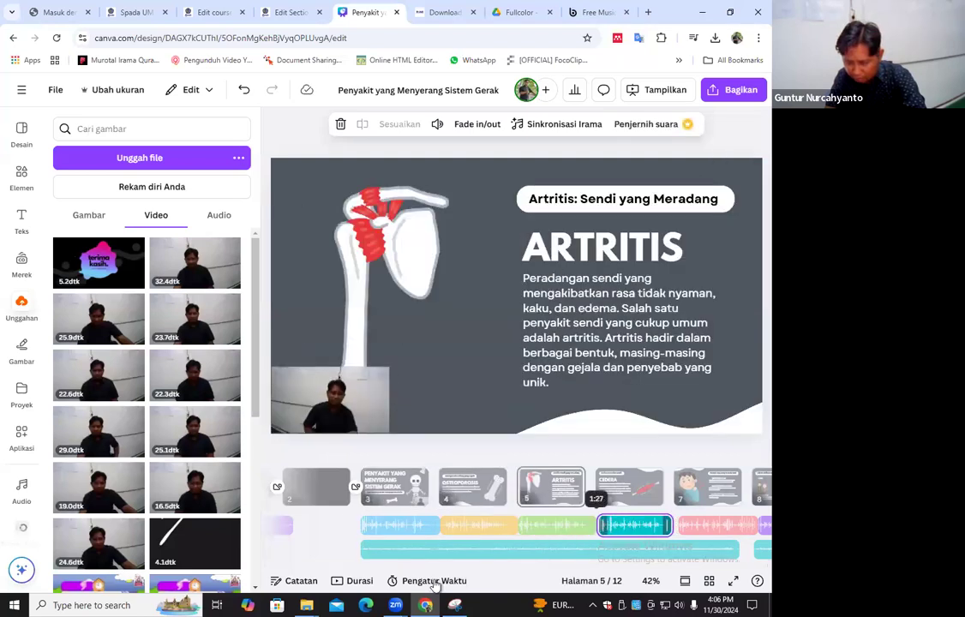
Move the second music piece earlier so that it directly follows the first piece under page 7
drag(467, 567, 532, 541)
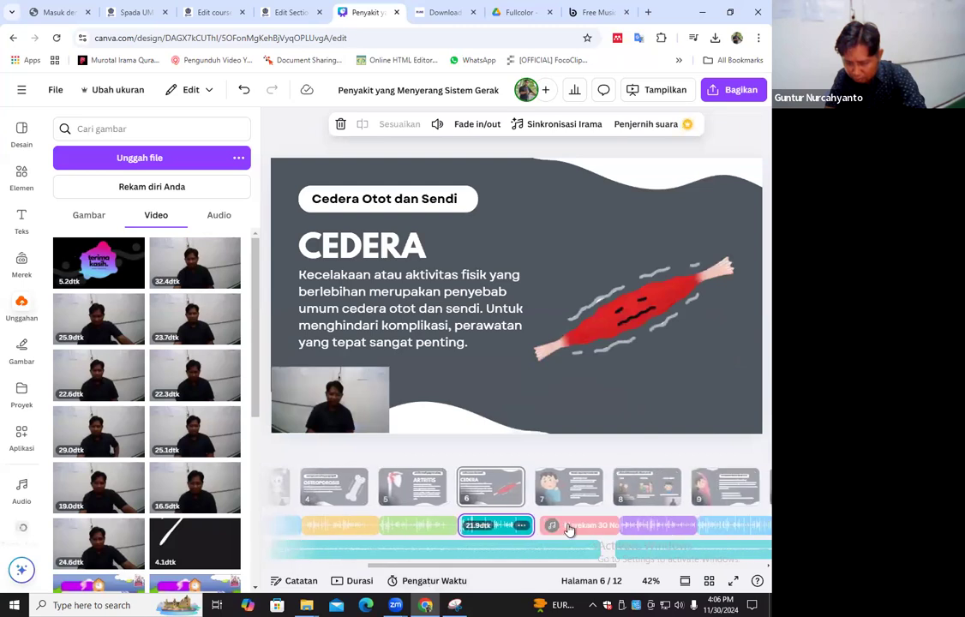
click(585, 557)
drag(643, 551, 612, 553)
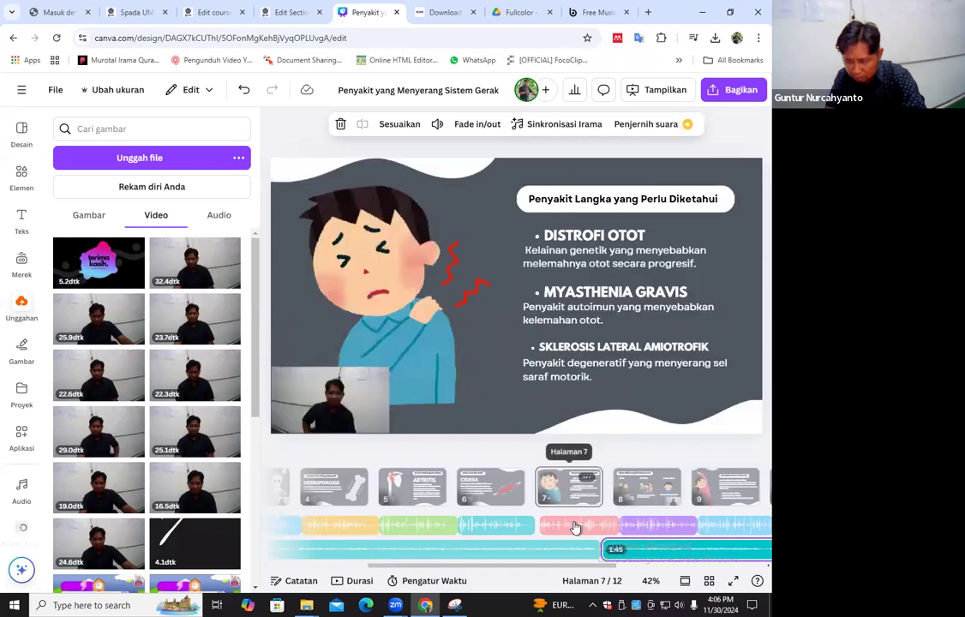
Reposition the voice recordings of pages 7 and 8 to follow one another in a single audio row under their pages
click(576, 526)
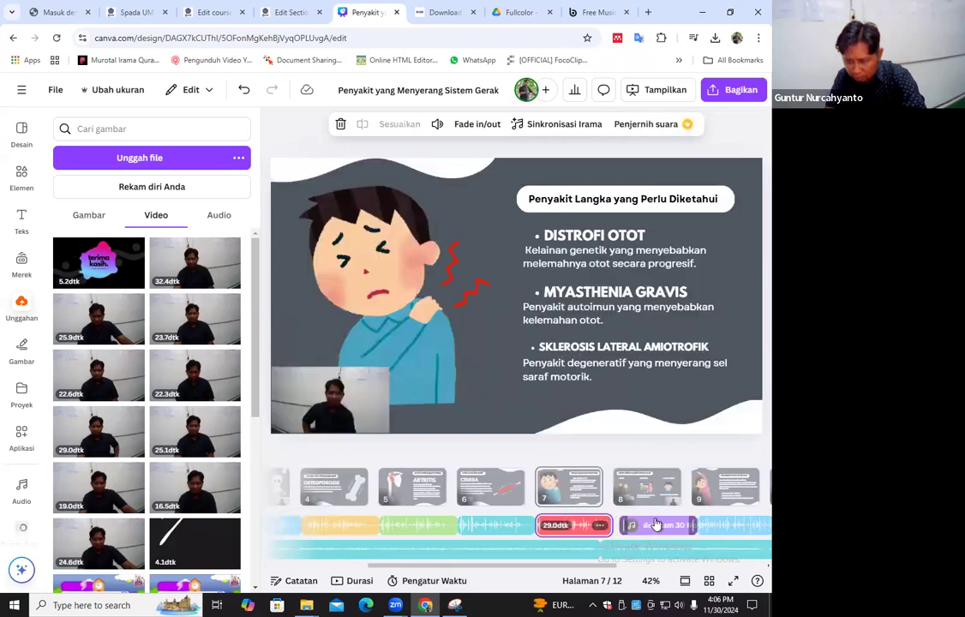
click(649, 524)
drag(649, 523, 641, 524)
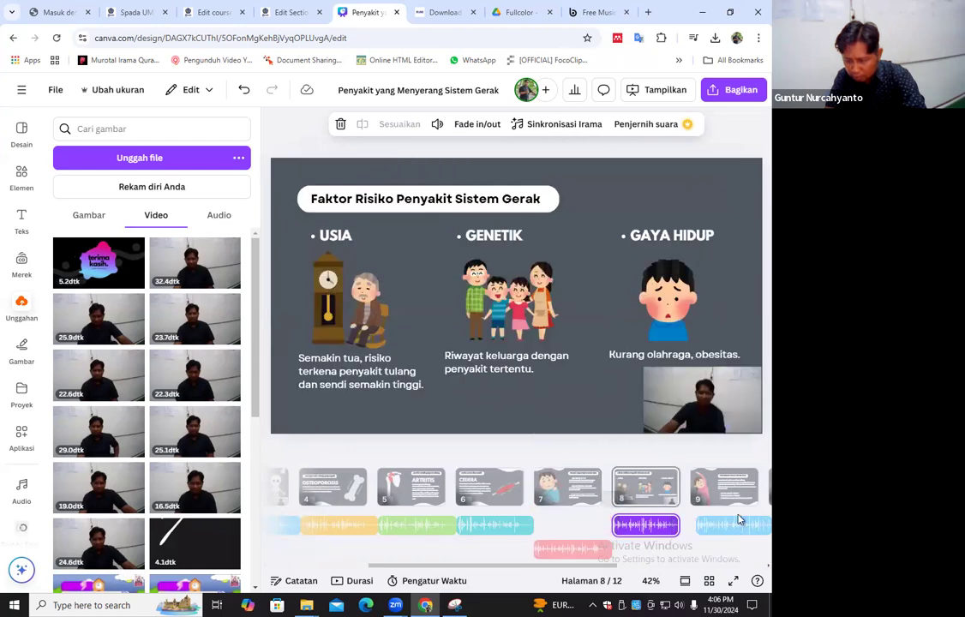
click(583, 521)
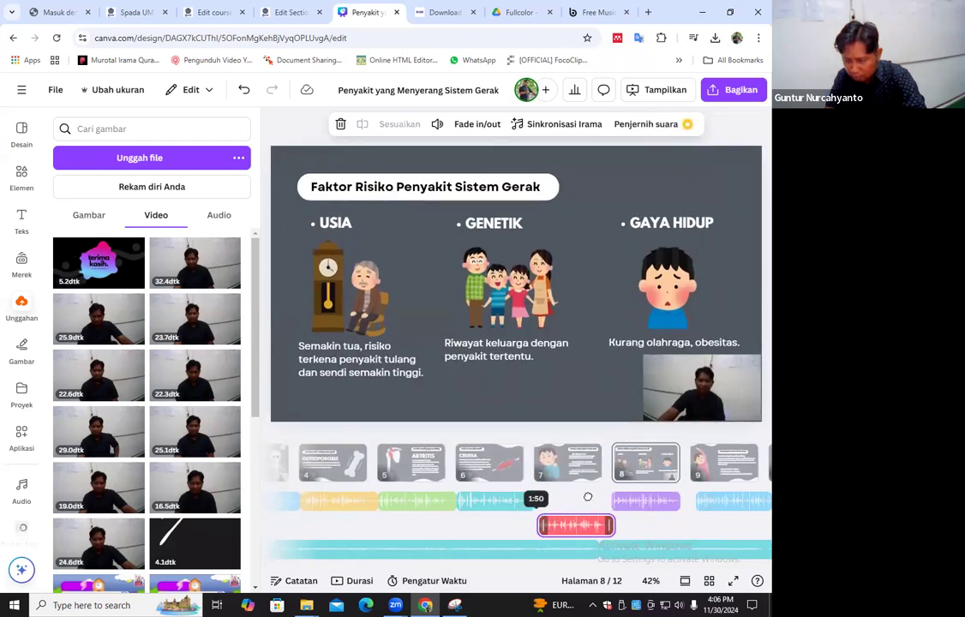
drag(640, 503, 647, 506)
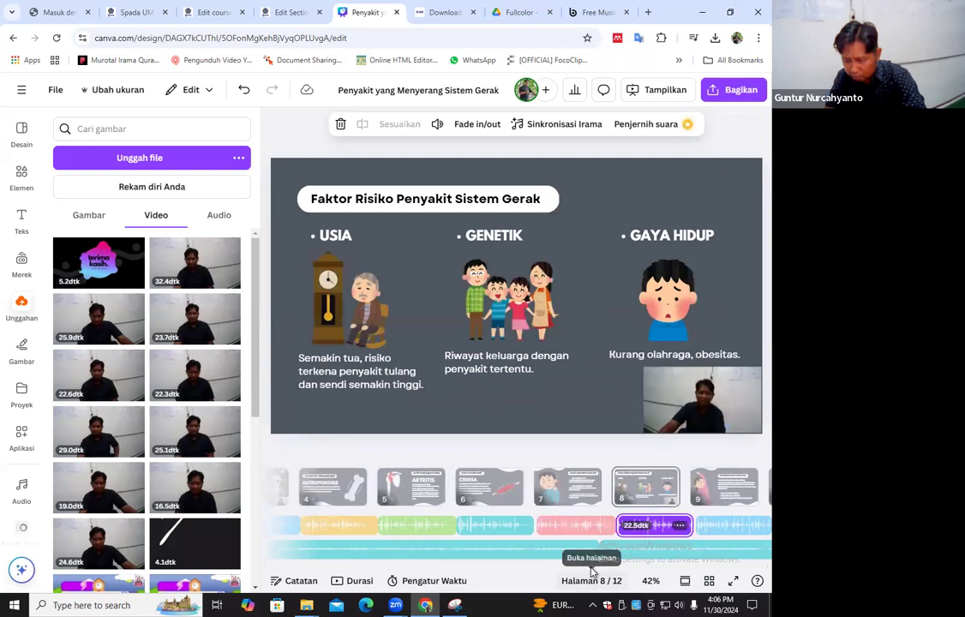
Reposition the voice recordings of pages 10 and 11 so that they follow one another without overlapping in the same audio row
drag(603, 566, 689, 564)
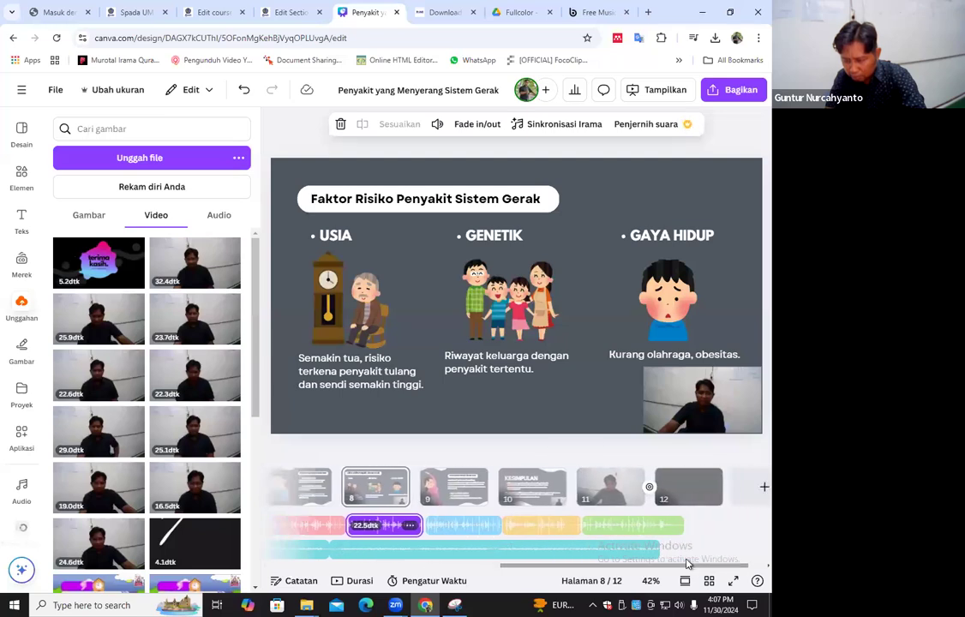
click(649, 533)
drag(642, 532, 636, 532)
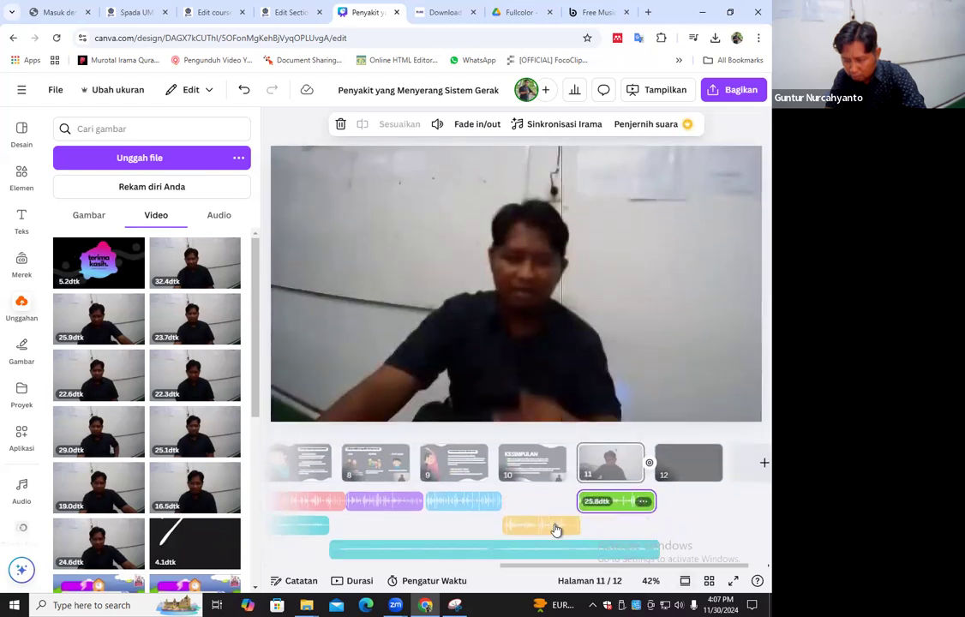
drag(573, 521, 627, 512)
drag(569, 523, 641, 522)
click(623, 508)
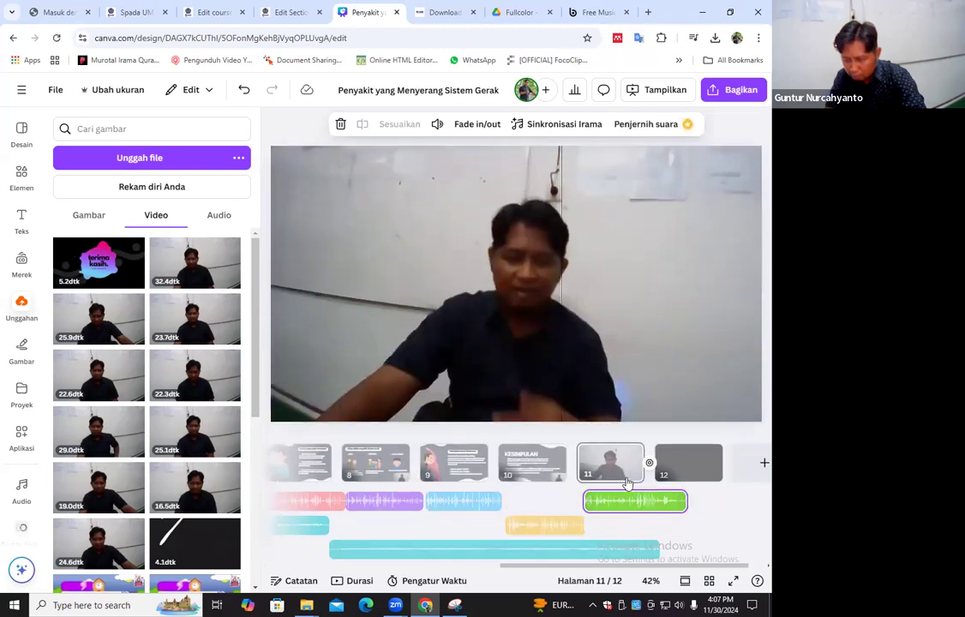
drag(635, 505, 642, 508)
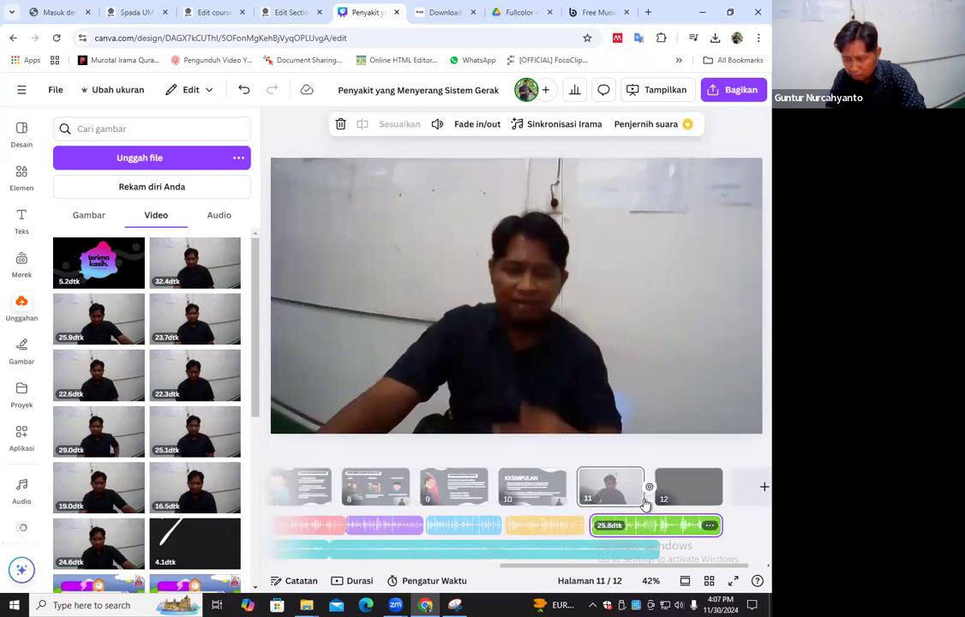
Try to trim the end of the page 11 voice recording to about 22.7 seconds
click(643, 504)
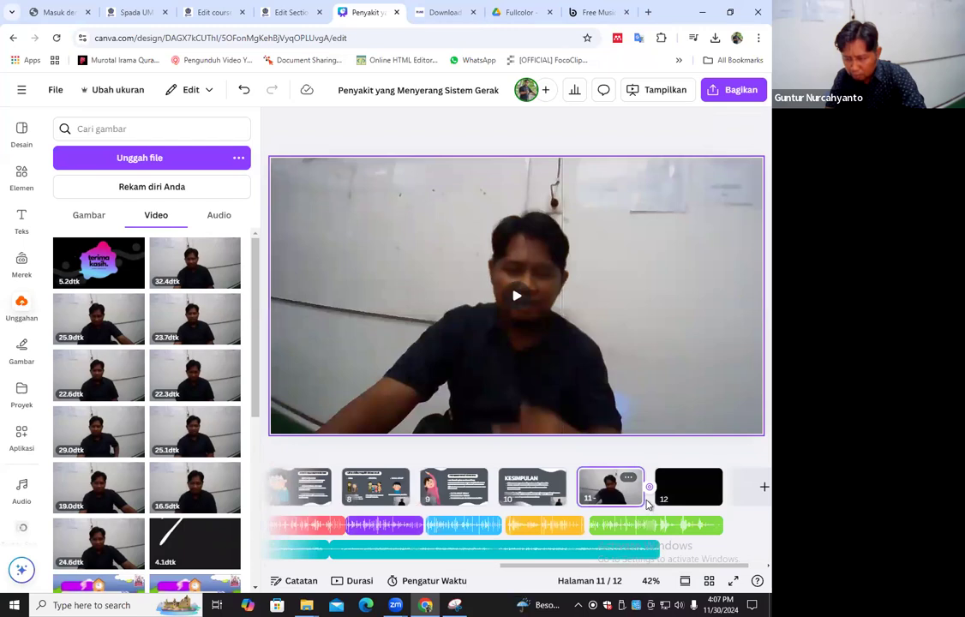
mouse_move(640, 474)
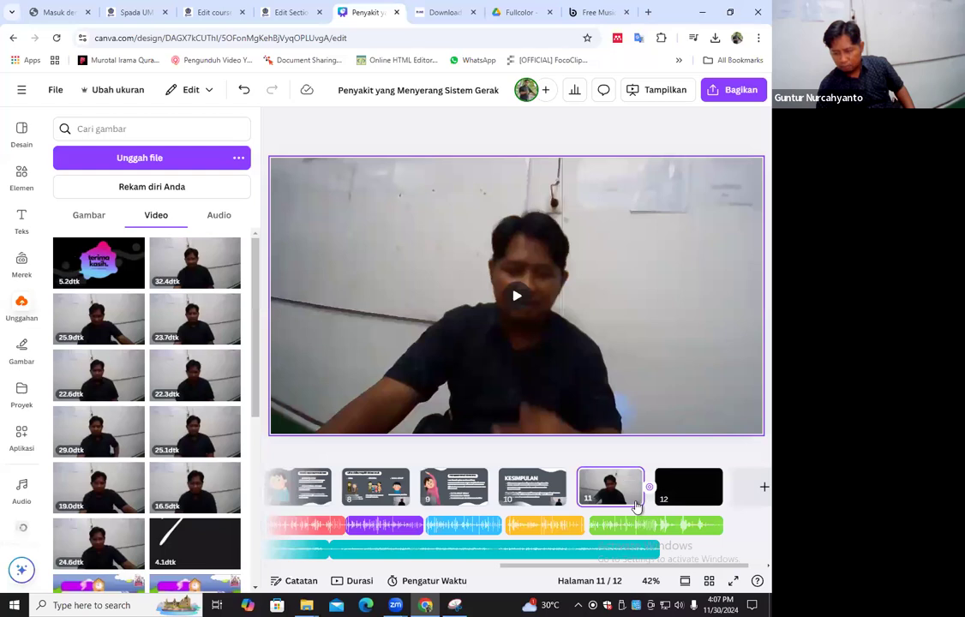
right_click(635, 505)
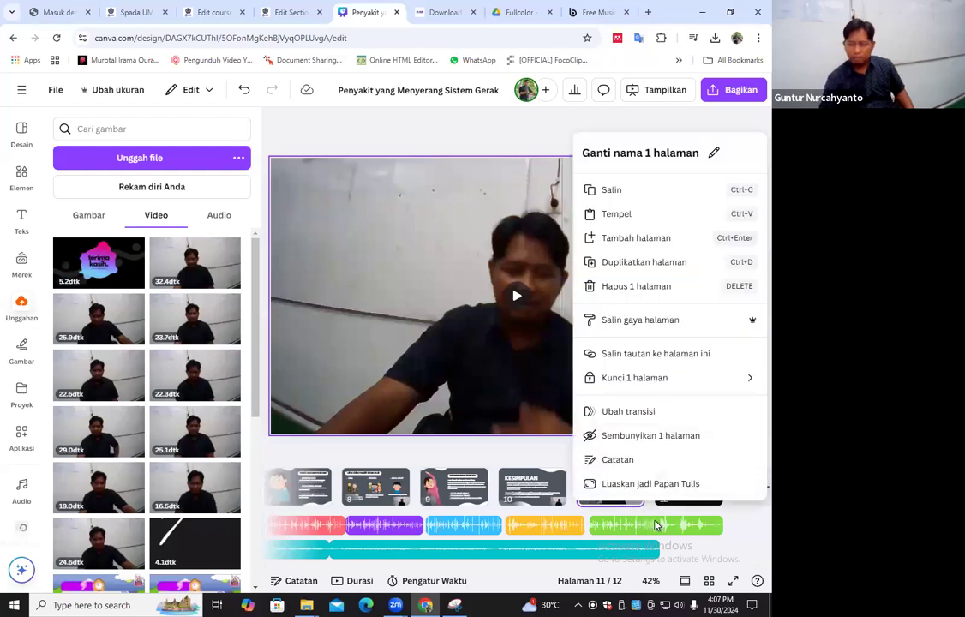
click(702, 531)
drag(704, 527, 625, 519)
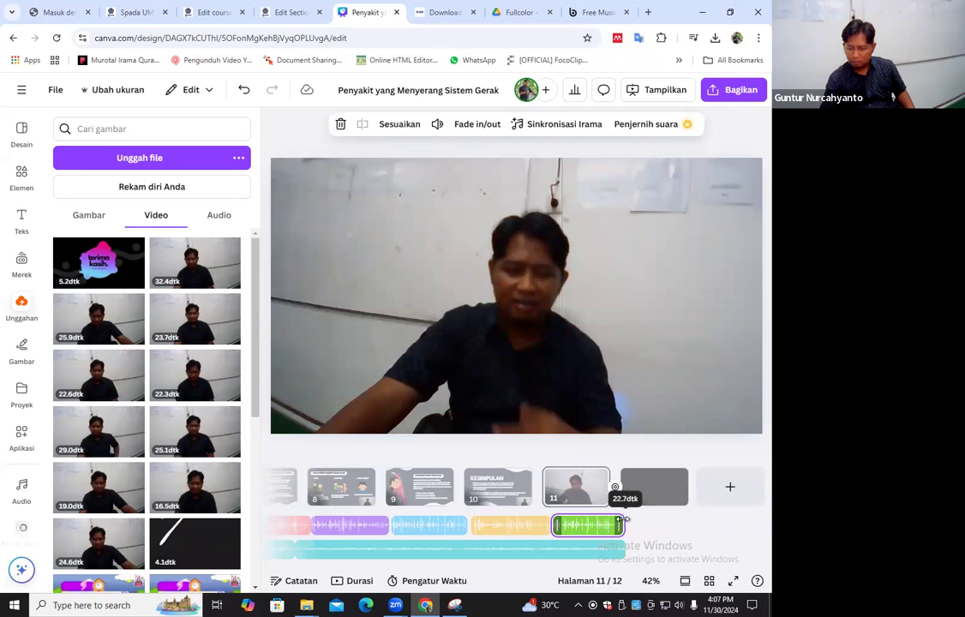
drag(704, 516, 727, 517)
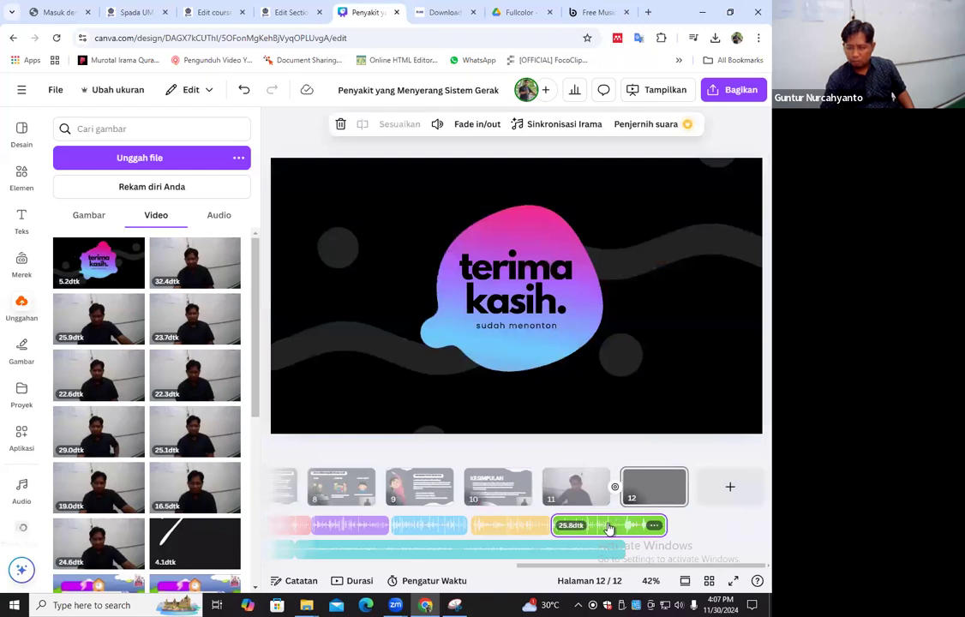
Trim the end of the second music piece slightly, to a length of 1:45
right_click(619, 519)
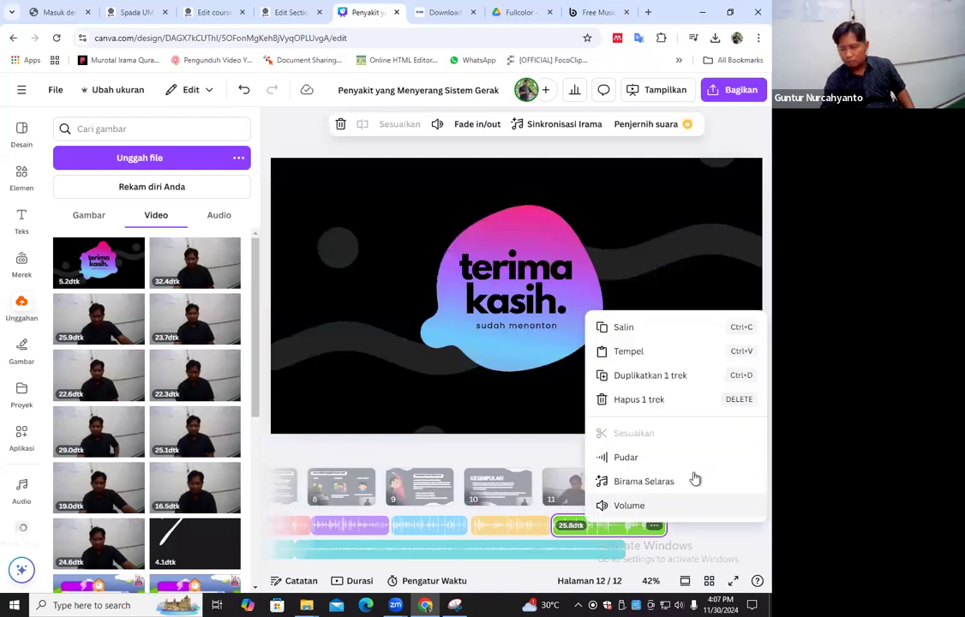
click(656, 529)
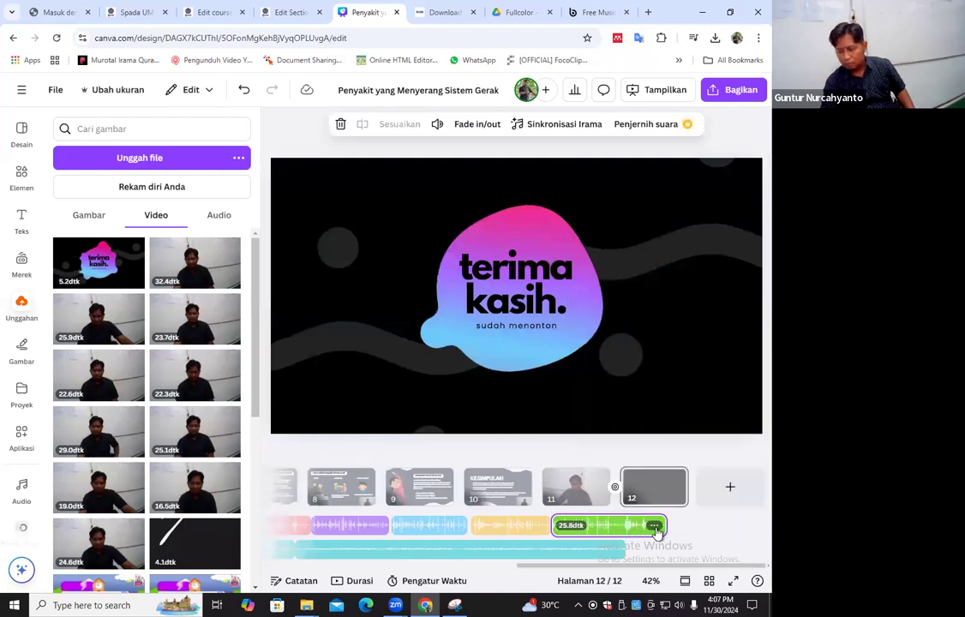
click(653, 525)
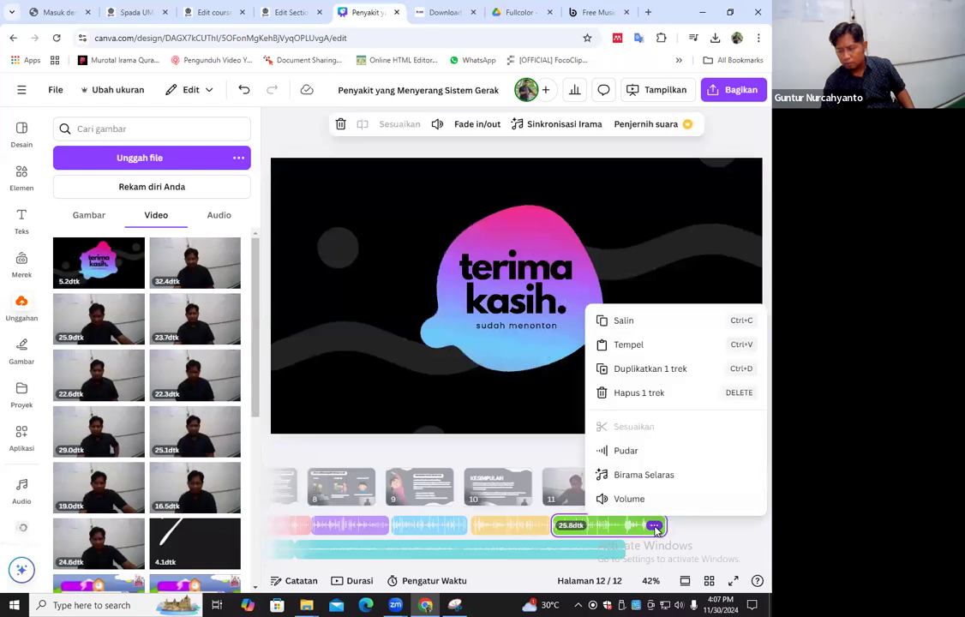
click(618, 553)
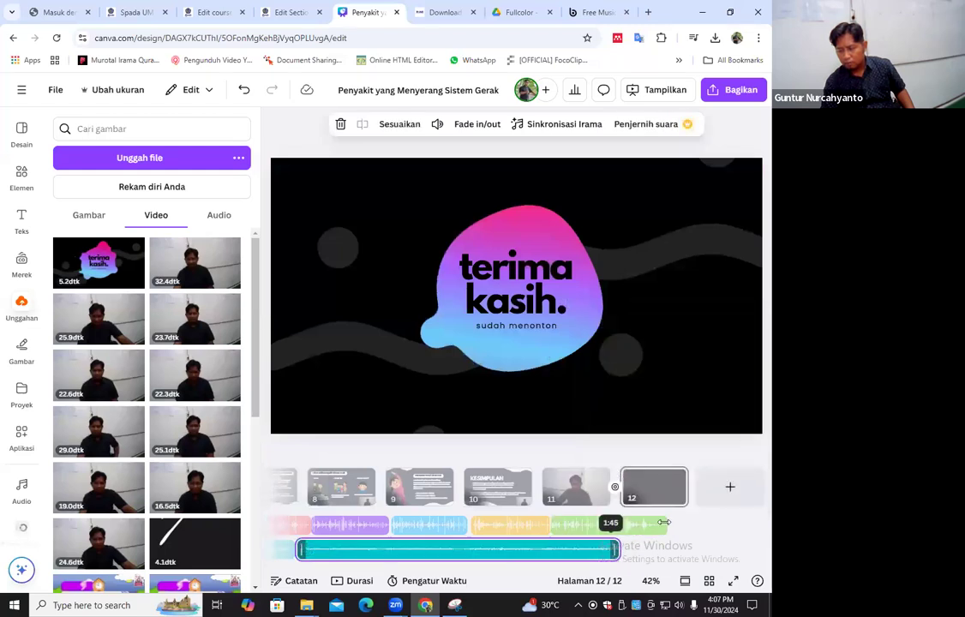
click(655, 535)
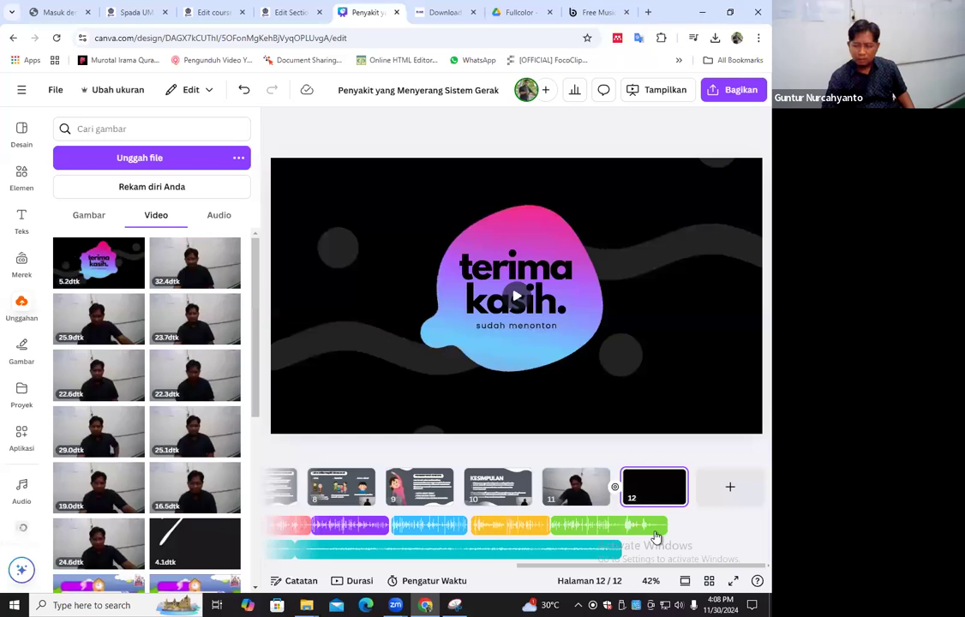
click(655, 530)
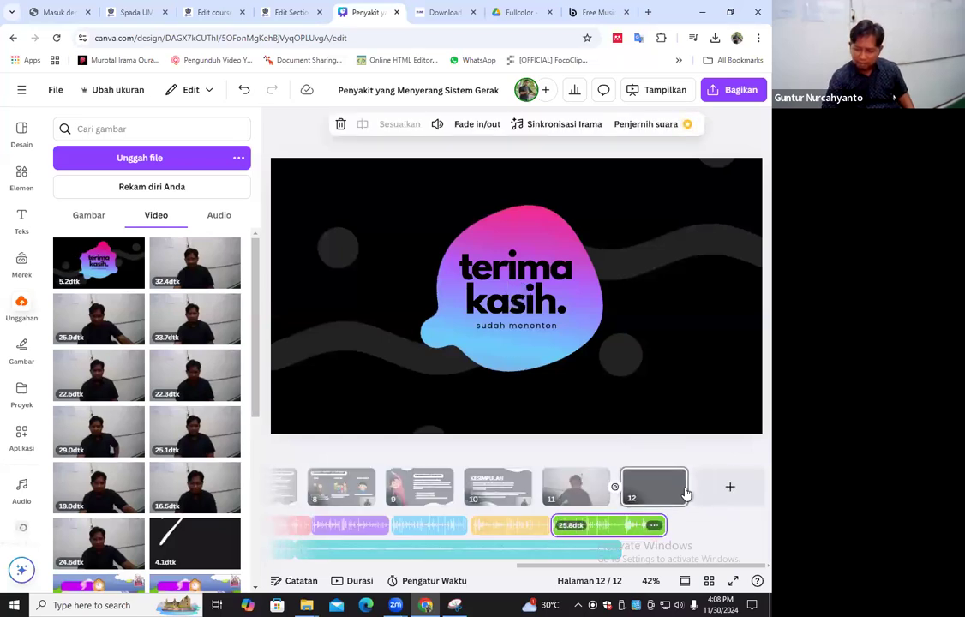
click(686, 503)
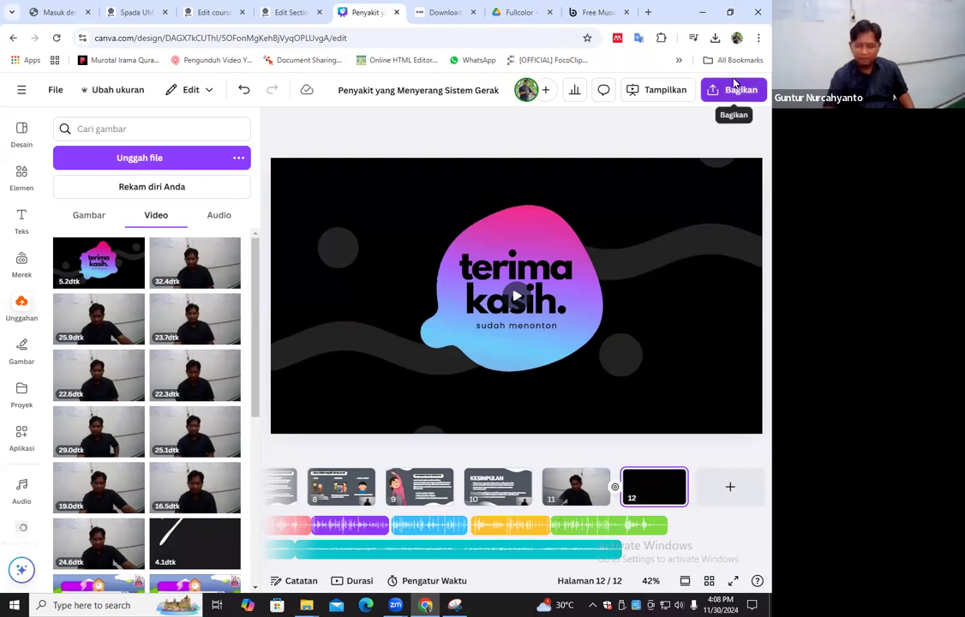
Download all 12 pages of the design as an MP4 video in 1080p (HD) and dismiss the download progress window
click(735, 86)
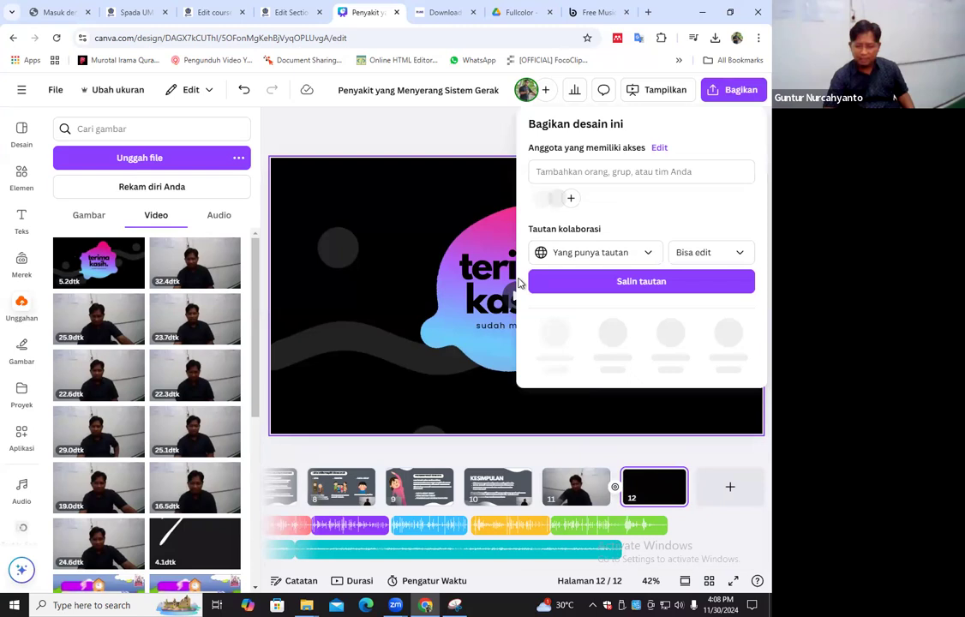
click(557, 333)
click(591, 175)
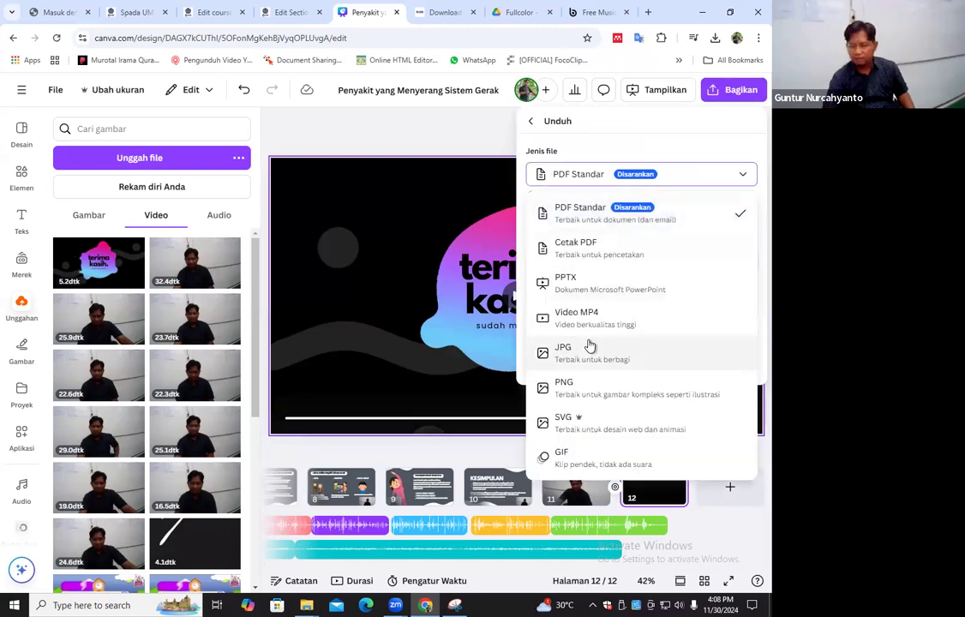
click(591, 318)
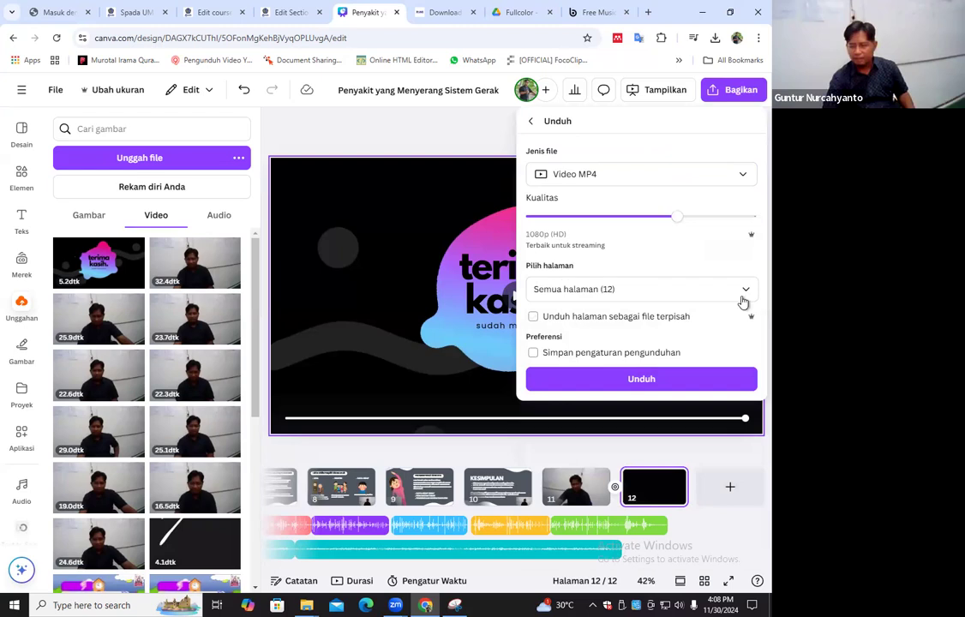
click(641, 379)
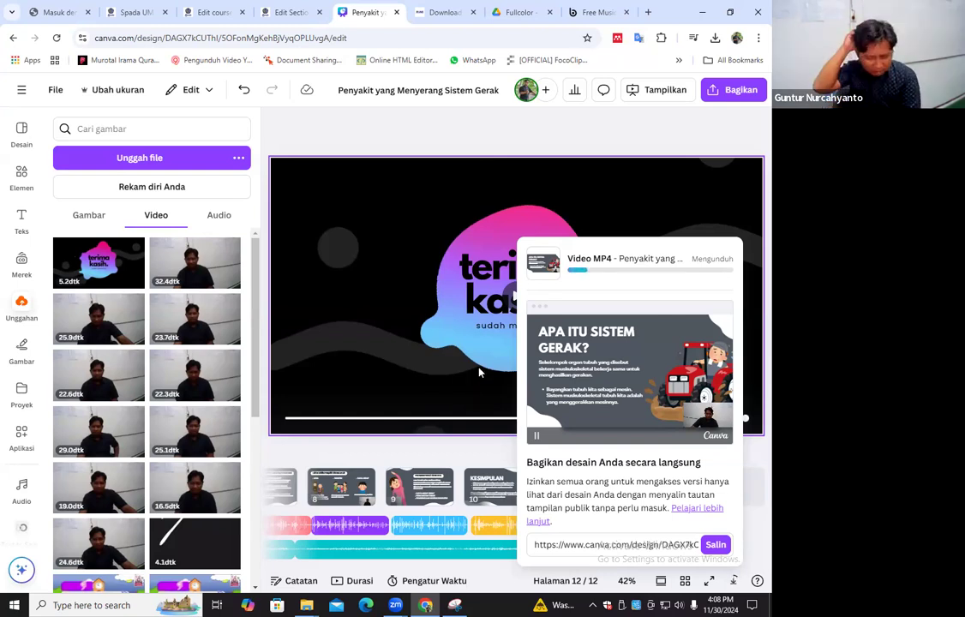
click(598, 143)
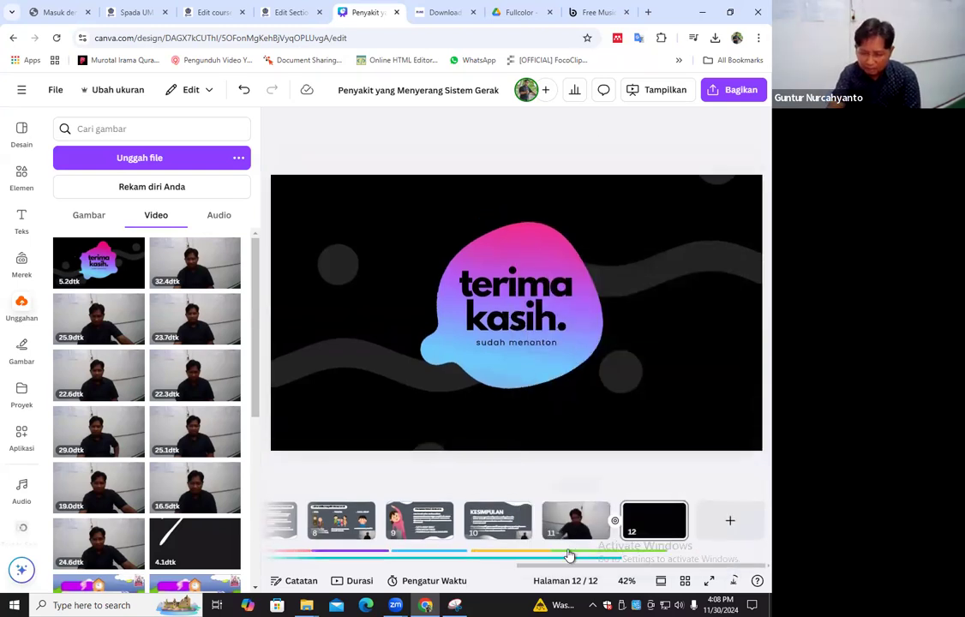
Delete the separate voice track that runs under page 1 at the start of the timeline
click(546, 557)
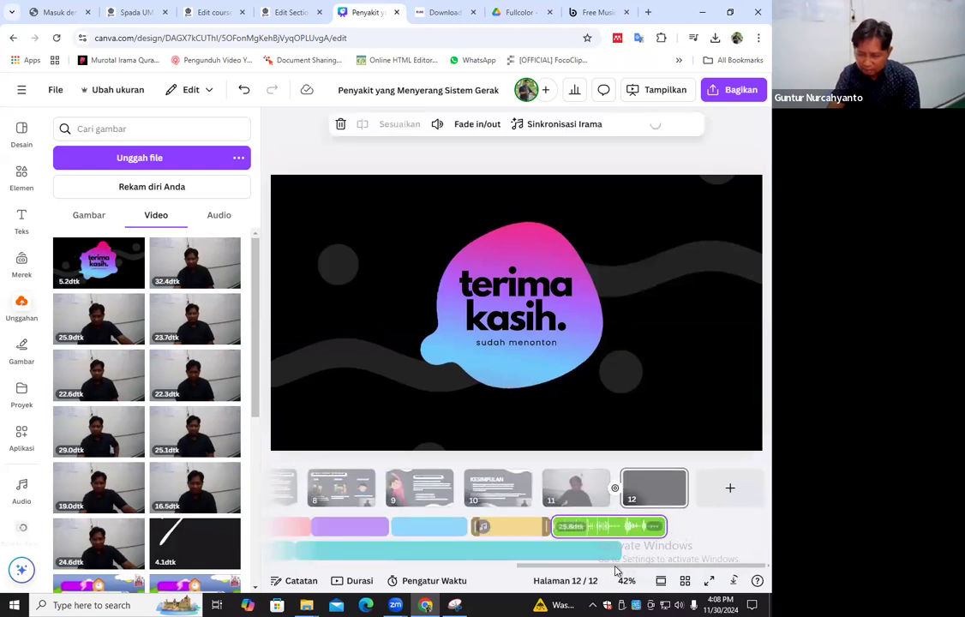
scroll(283, 540, left, 10)
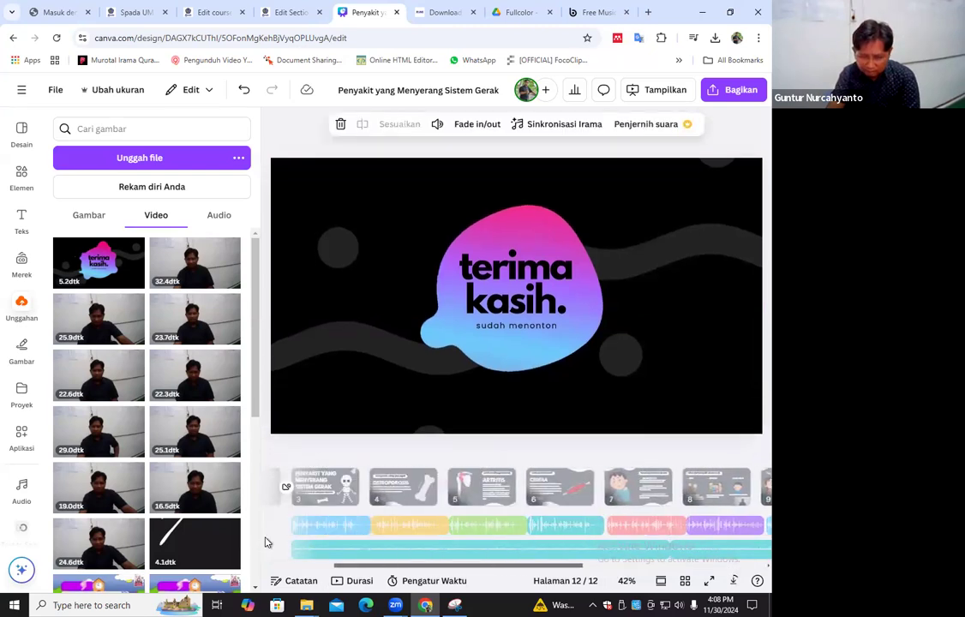
click(316, 531)
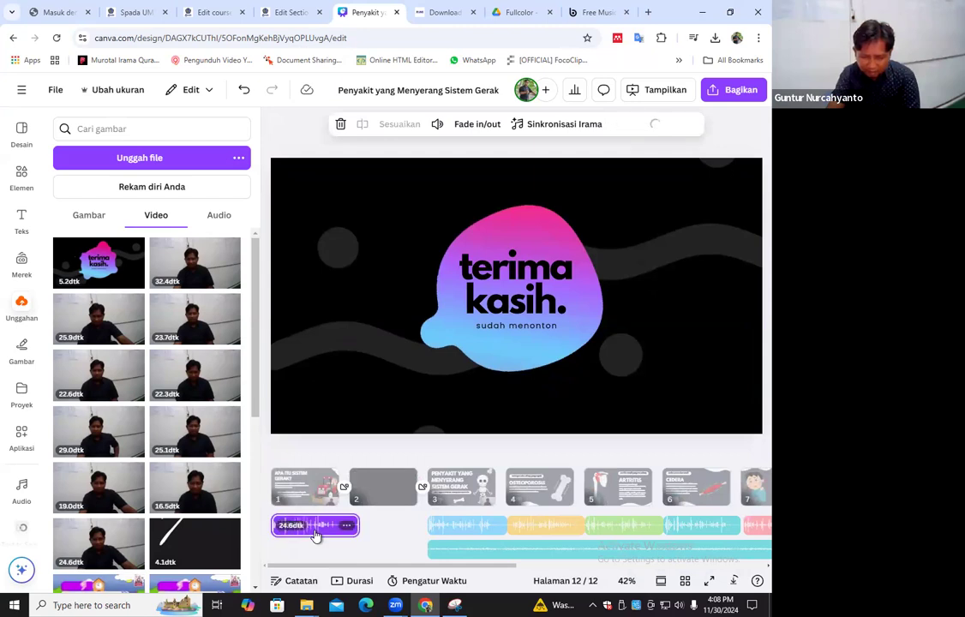
right_click(316, 531)
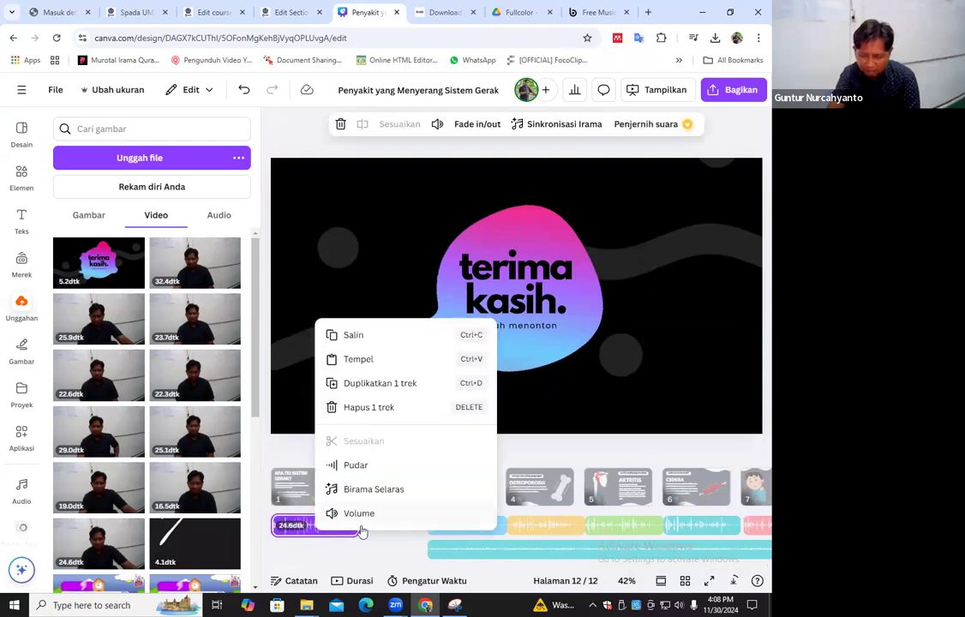
click(293, 490)
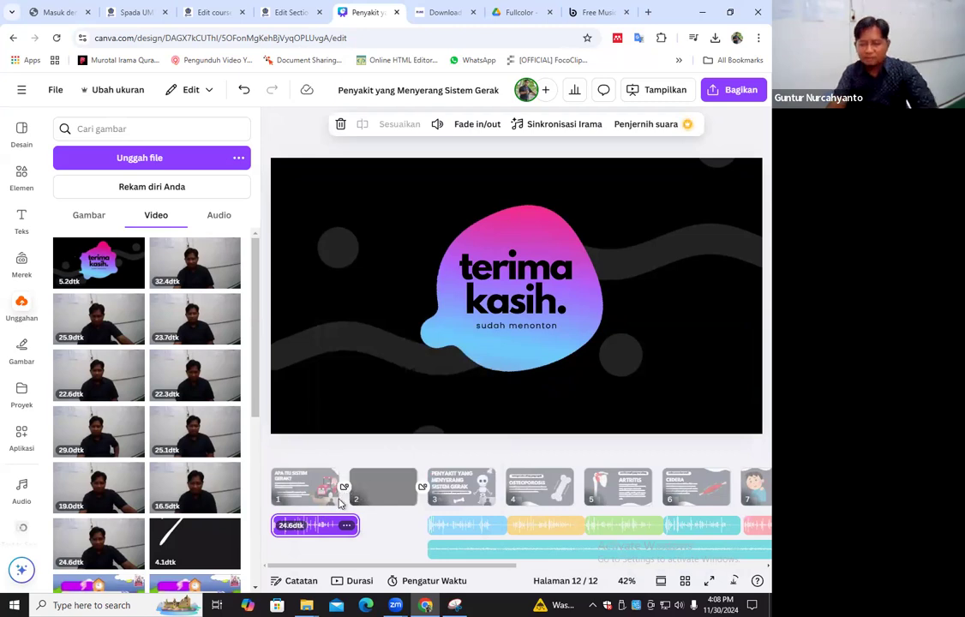
right_click(322, 526)
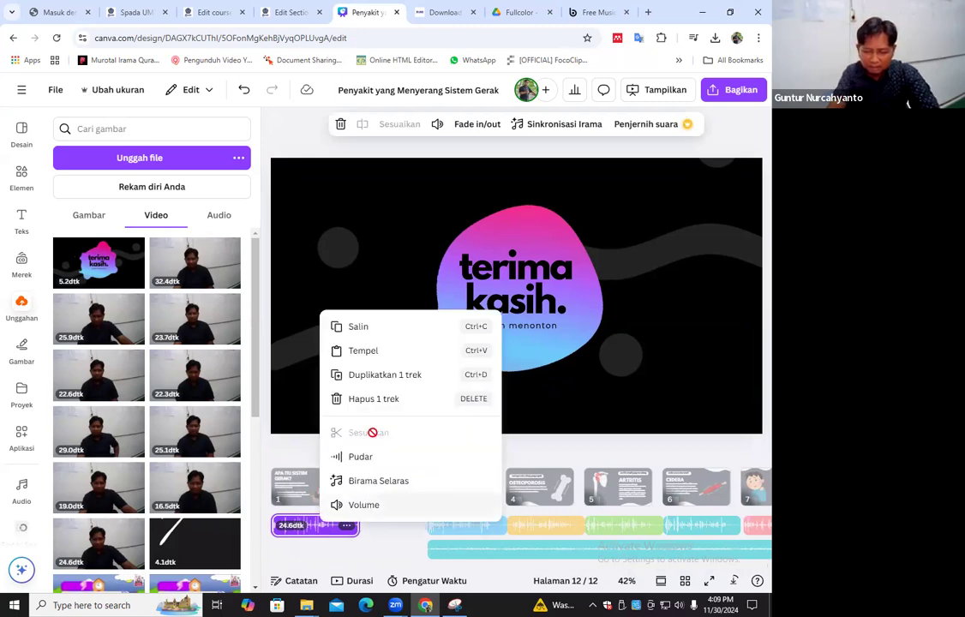
click(334, 537)
right_click(336, 537)
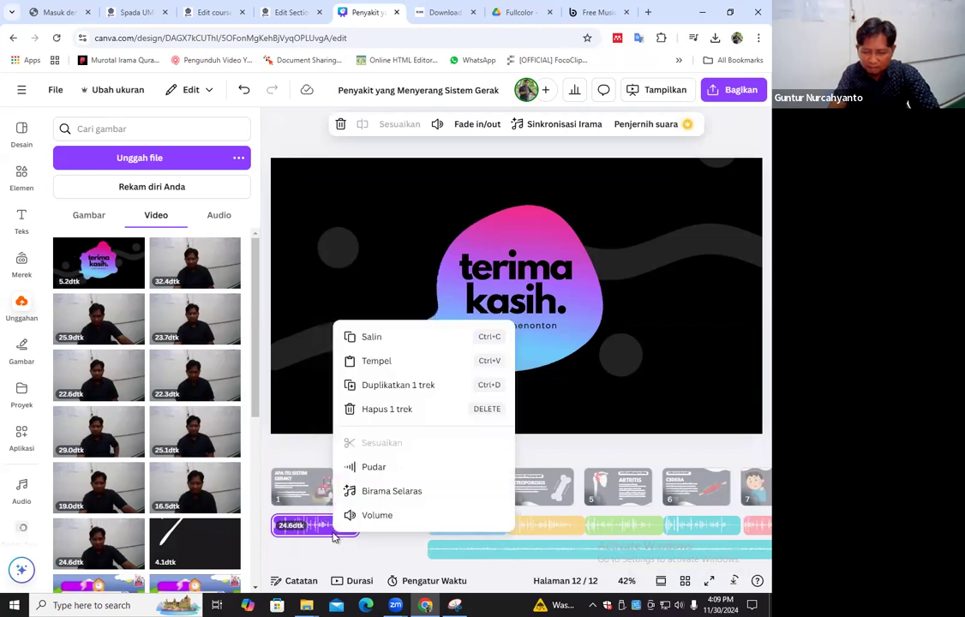
click(324, 528)
right_click(324, 527)
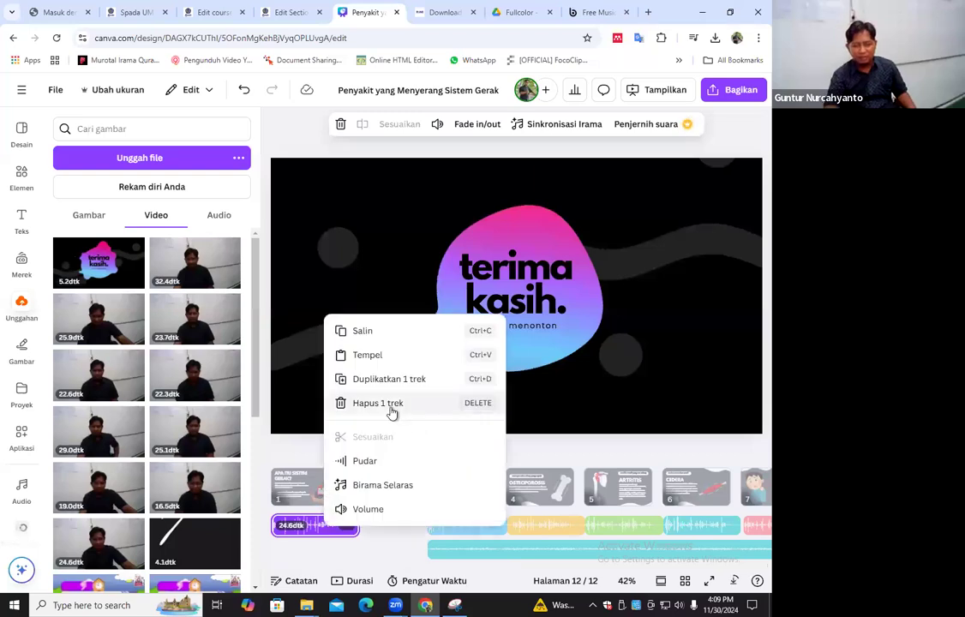
click(390, 403)
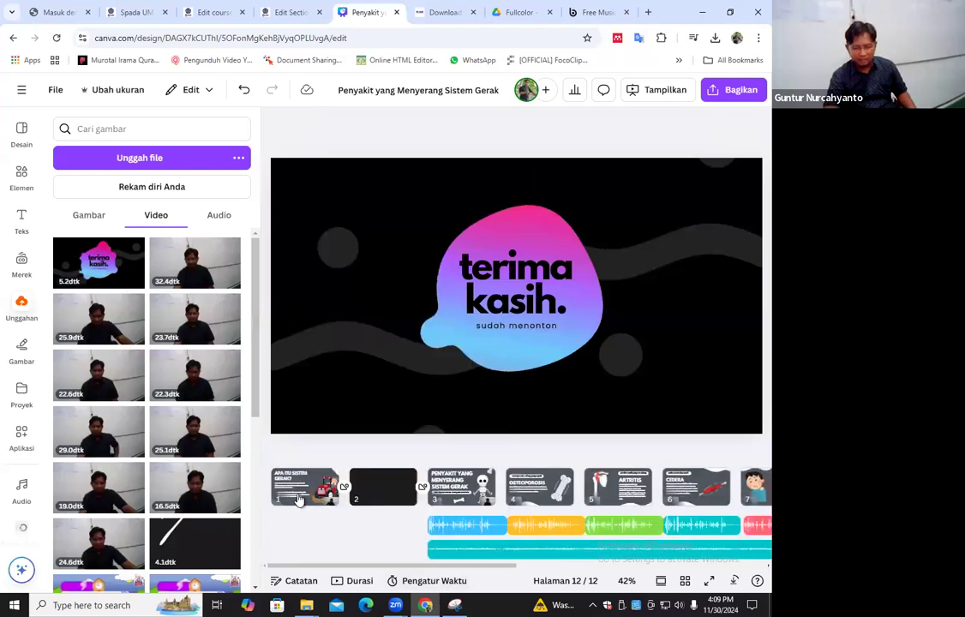
Extract the audio from the camera recording on page 1 into its own track
click(706, 401)
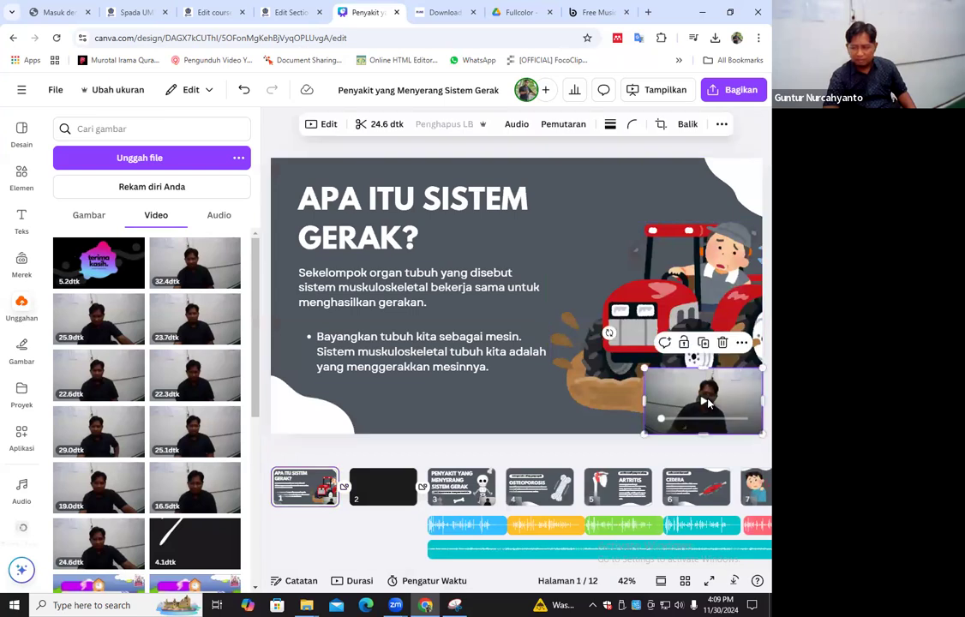
click(708, 417)
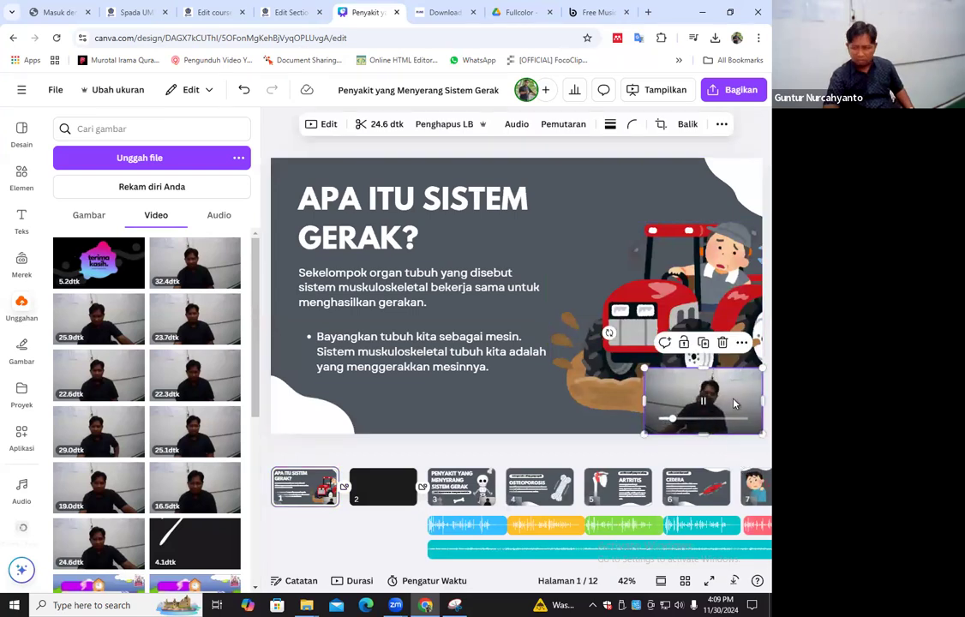
right_click(711, 427)
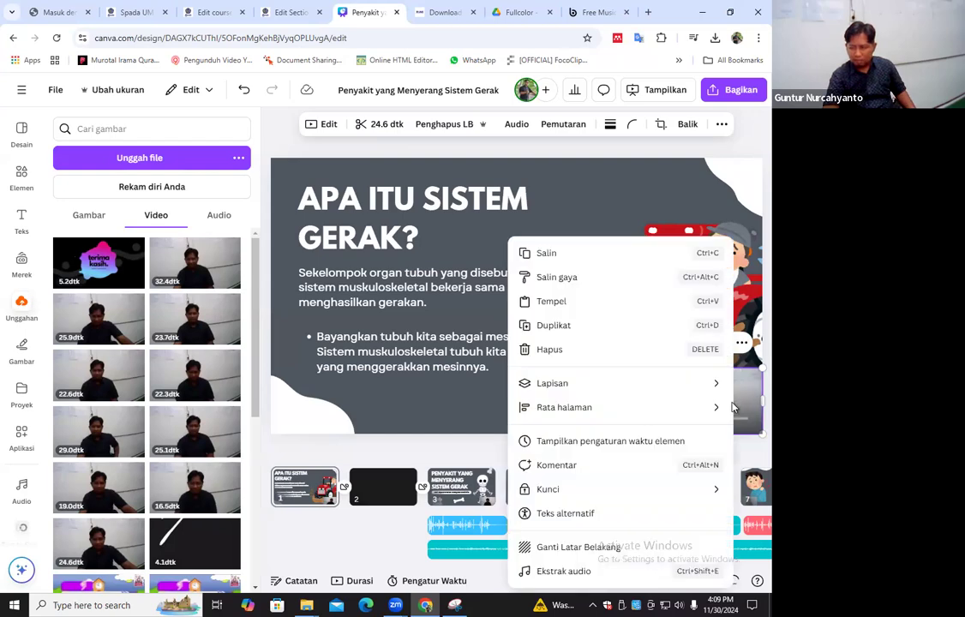
click(586, 571)
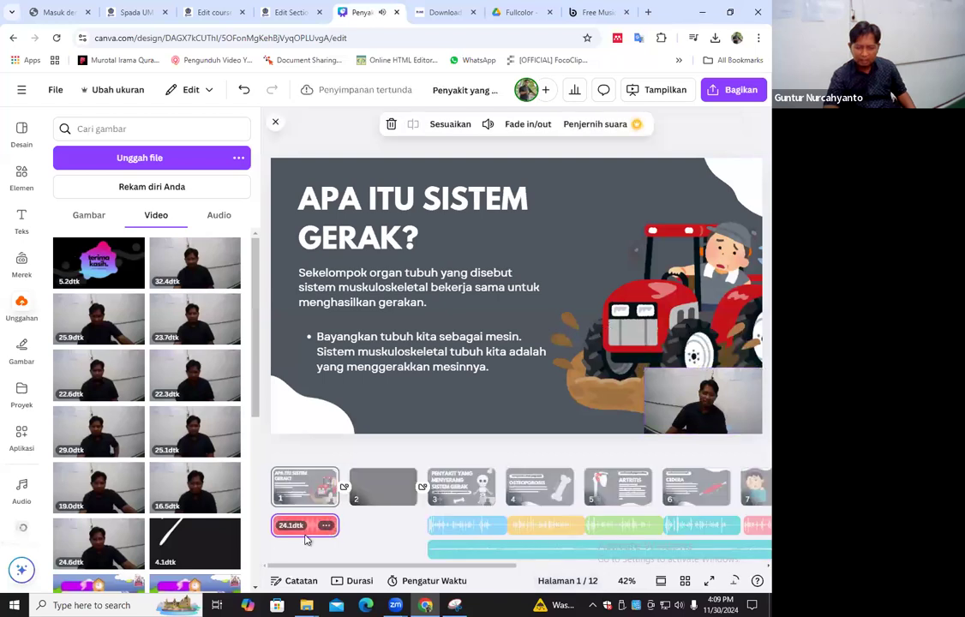
Set the volume of page 1's extracted voice track to 200
click(309, 537)
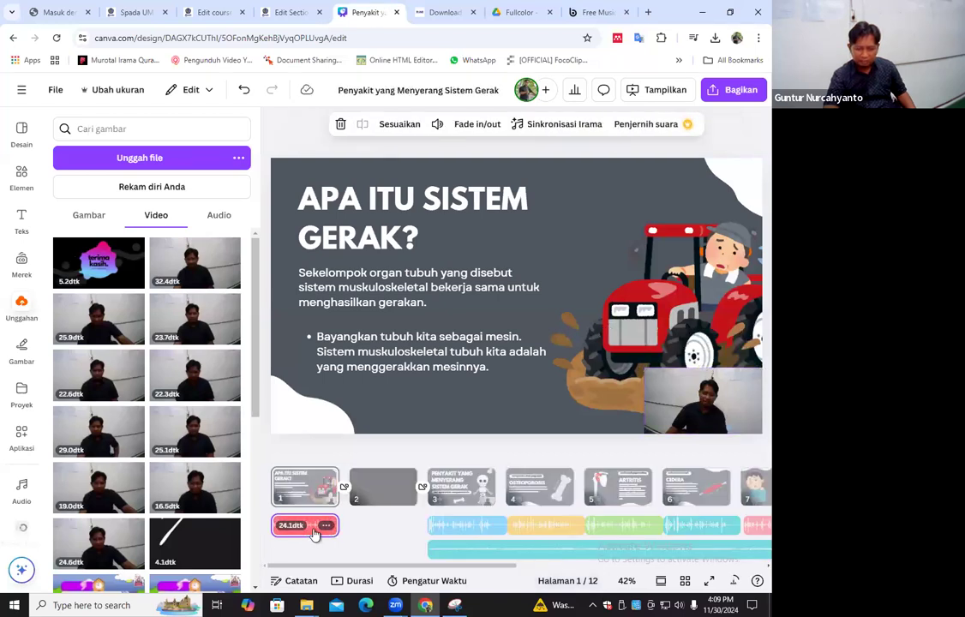
right_click(314, 533)
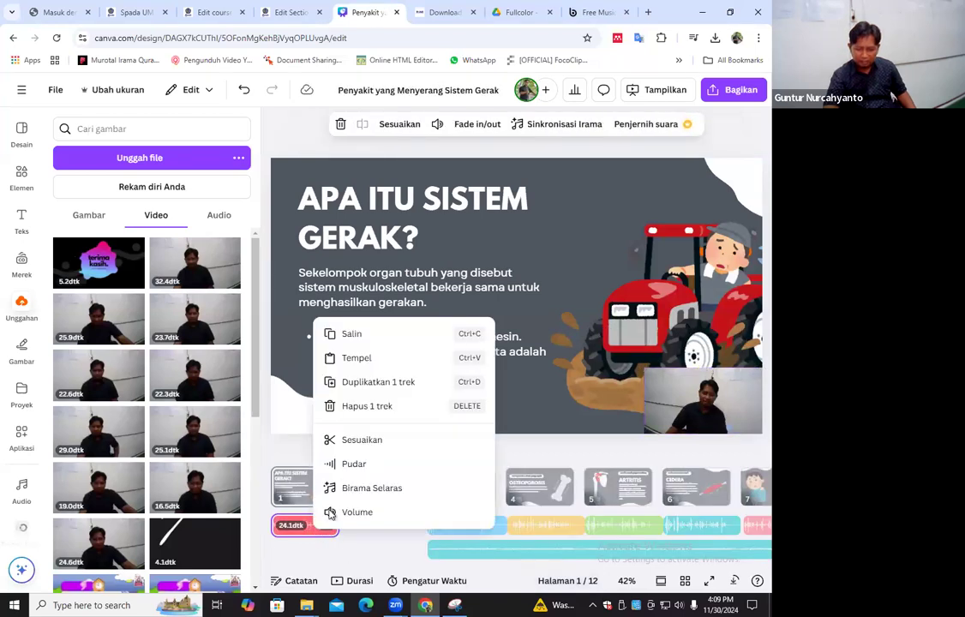
click(311, 535)
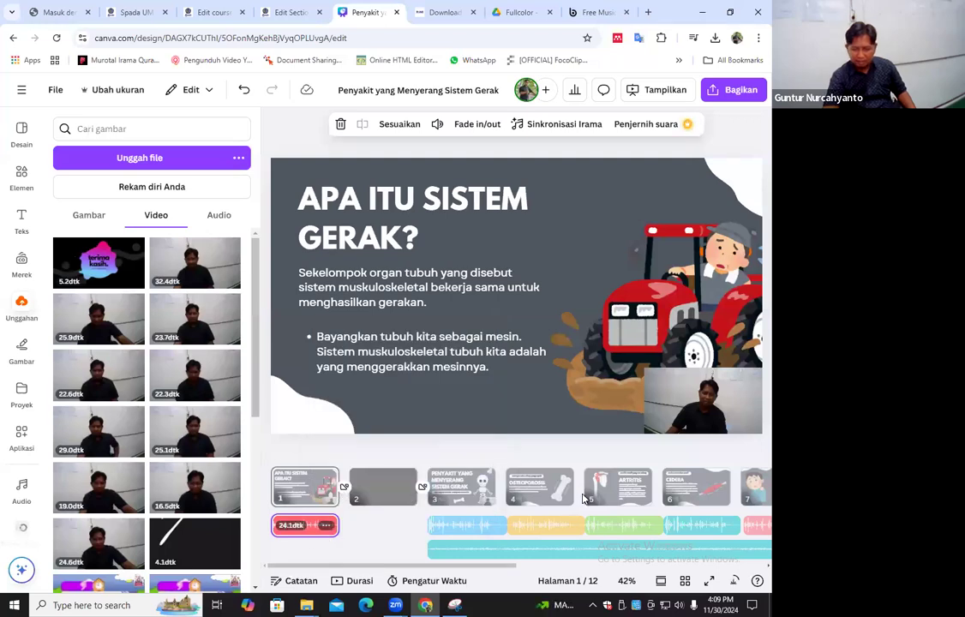
right_click(310, 531)
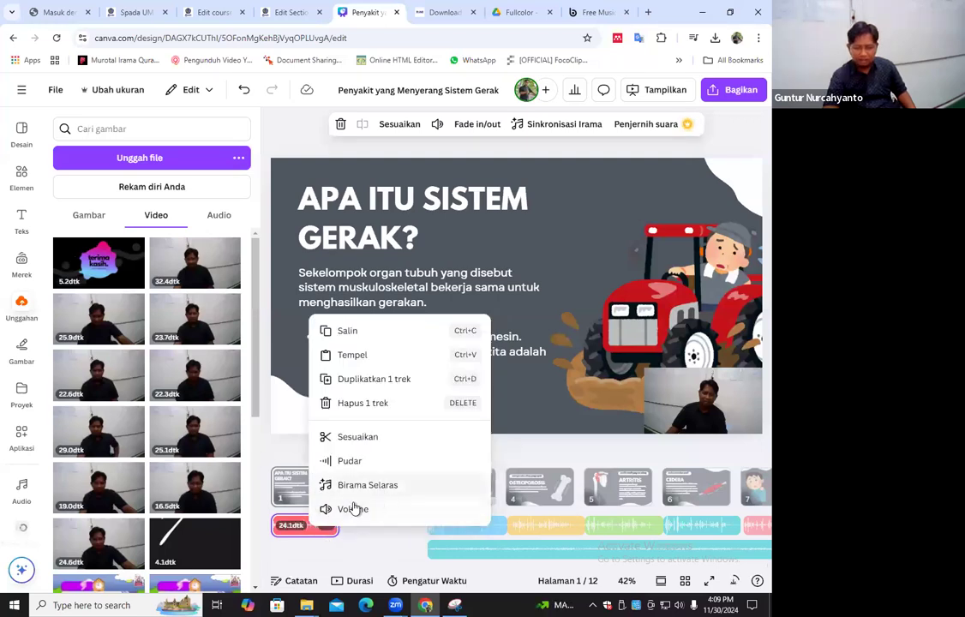
click(358, 510)
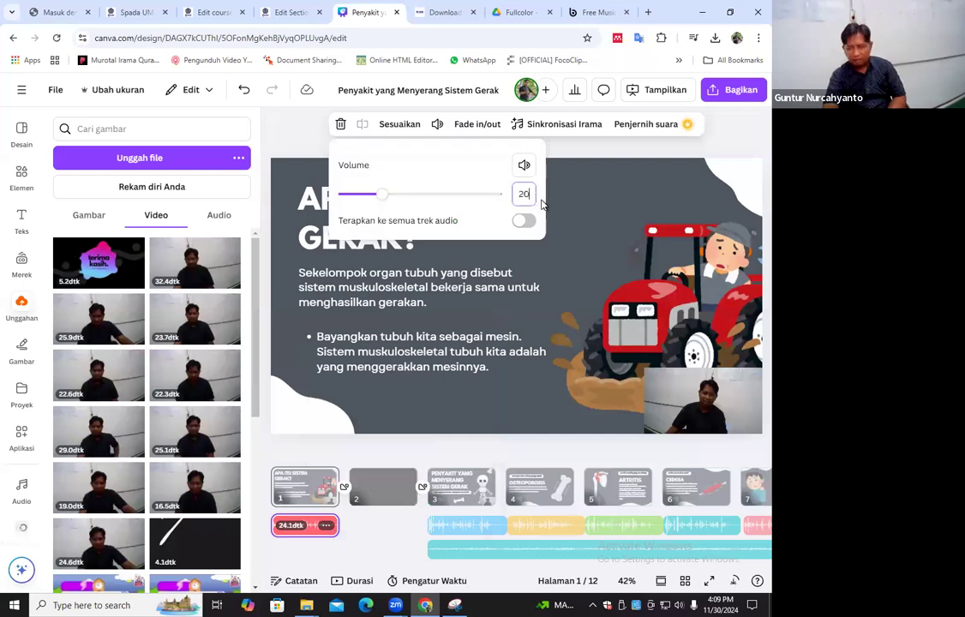
key(Return)
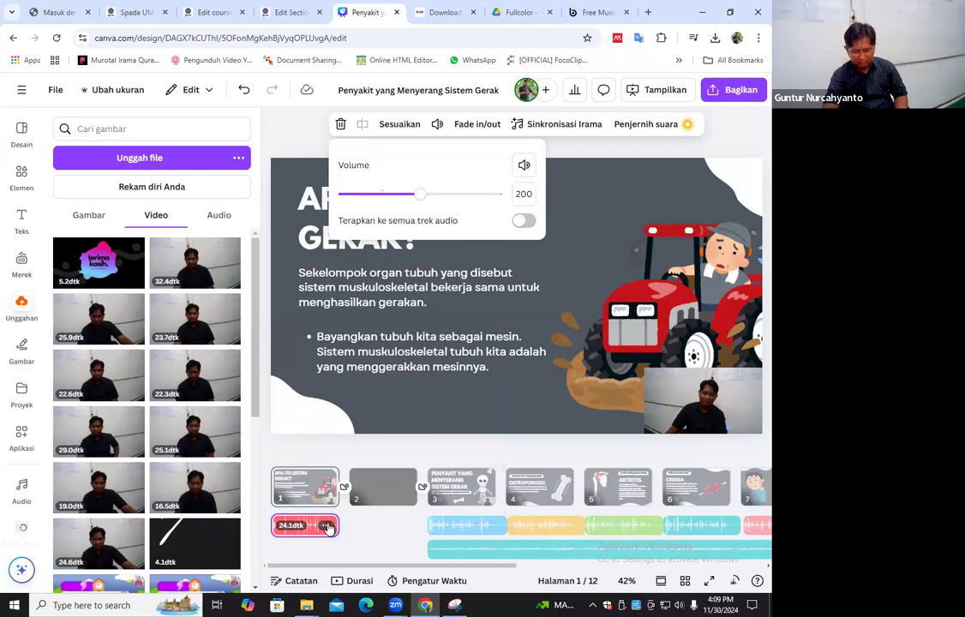
click(419, 526)
Delete the old voice track under page 3 and extract the audio from that page's camera recording
click(455, 526)
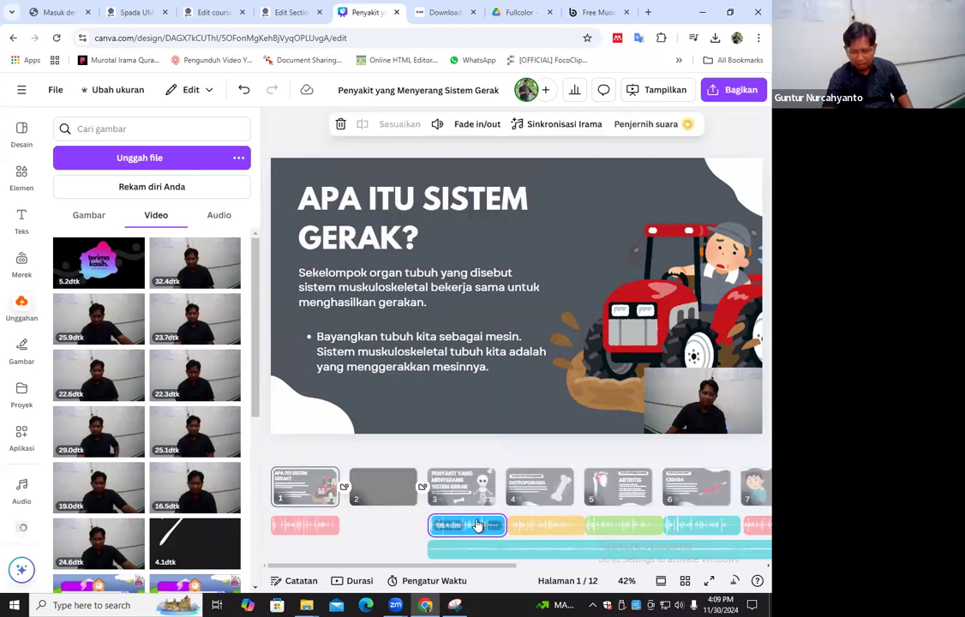
key(Delete)
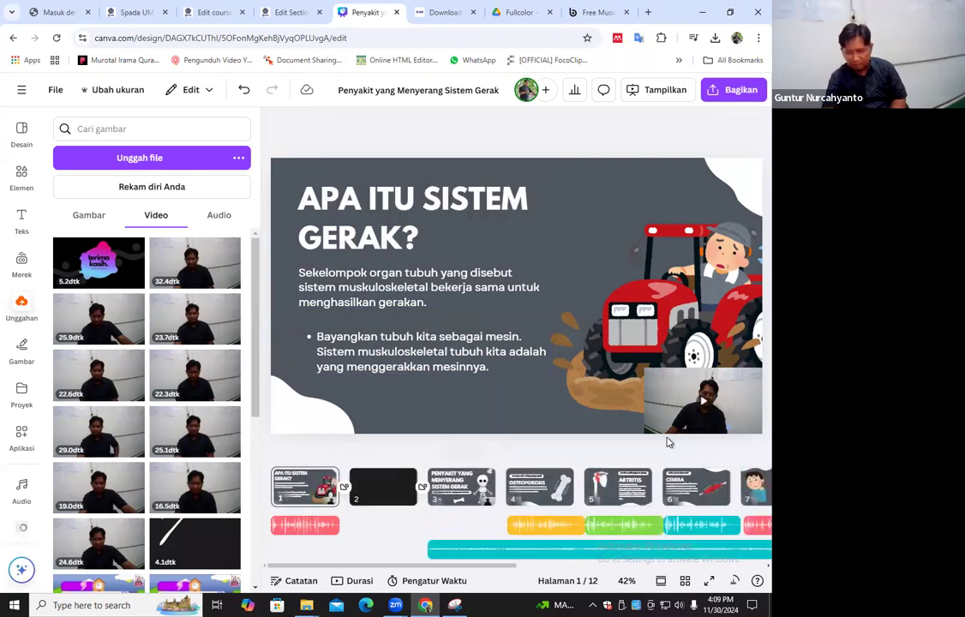
click(461, 485)
click(743, 405)
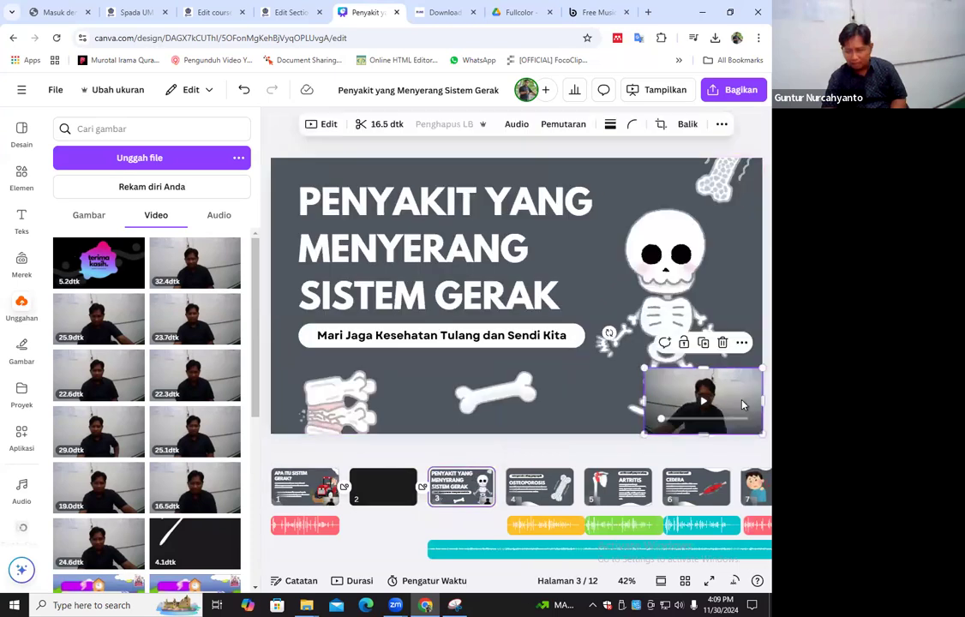
right_click(743, 404)
click(574, 570)
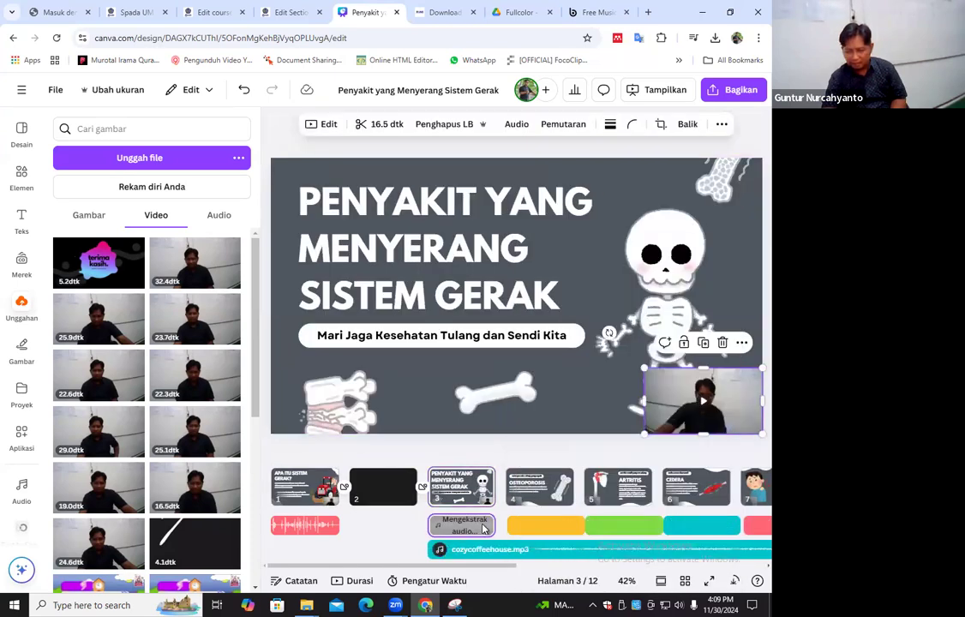
Raise the volume of the newly extracted voice track under page 3 to 200
click(482, 525)
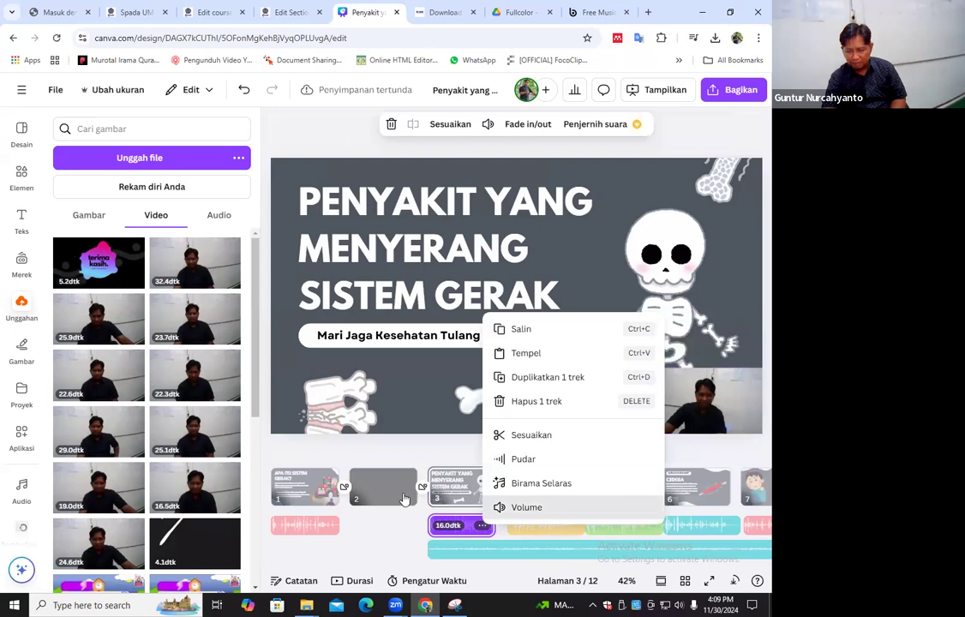
click(526, 507)
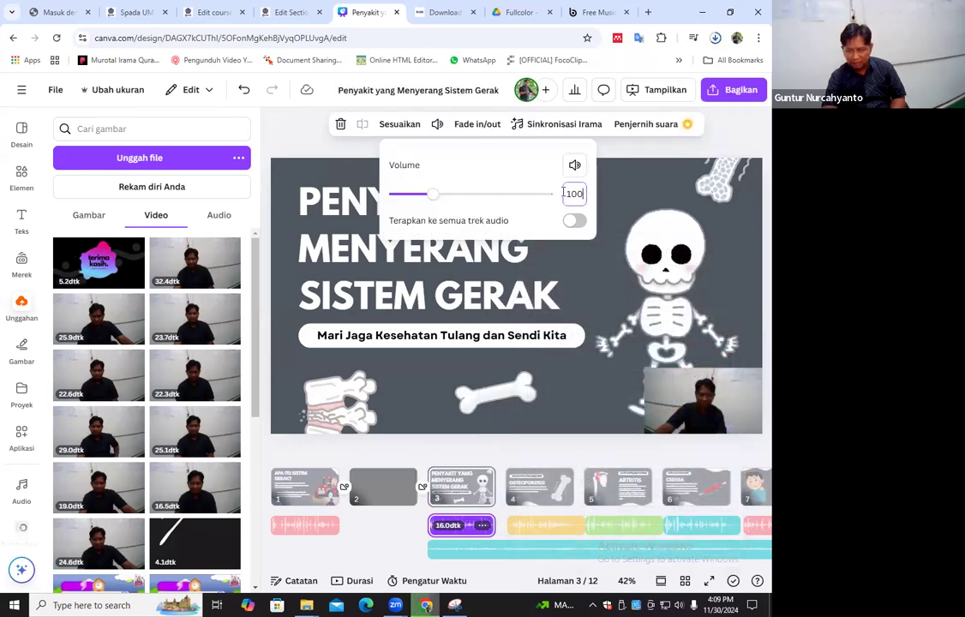
text(200)
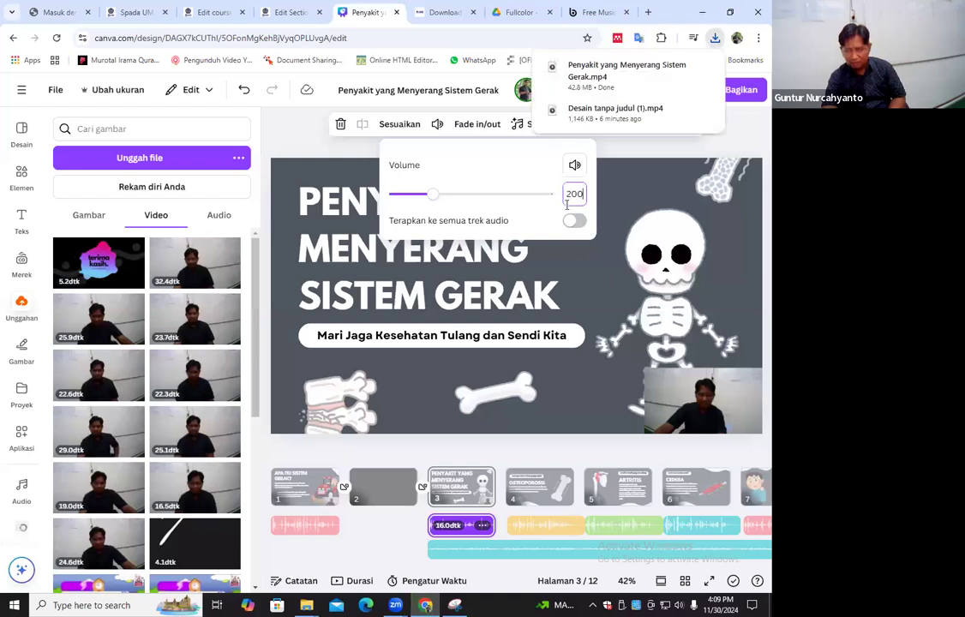
Replace the voice track under the Osteoporosis page (page 4) with audio extracted from its camera recording
click(545, 526)
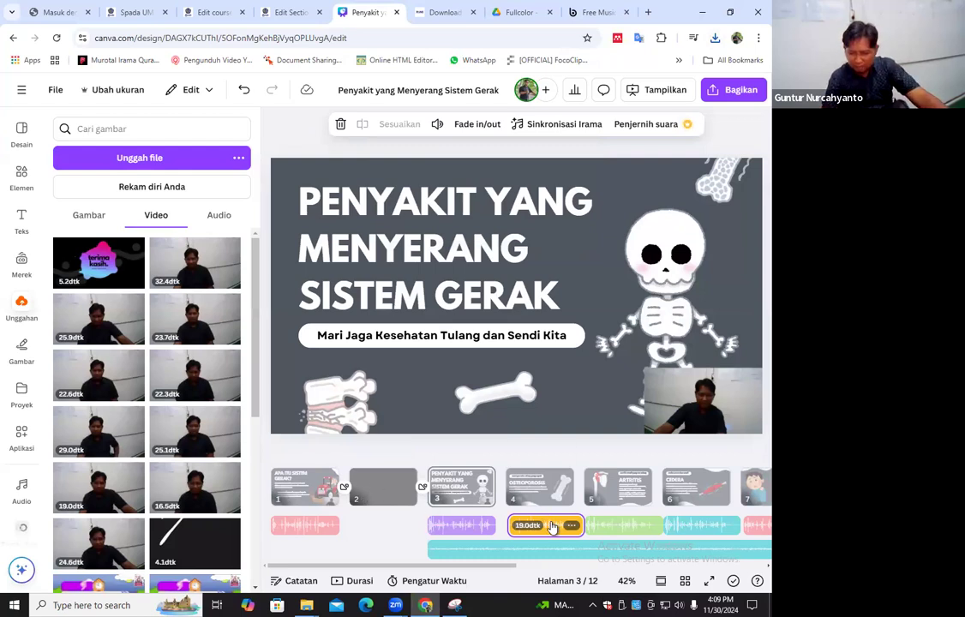
click(539, 486)
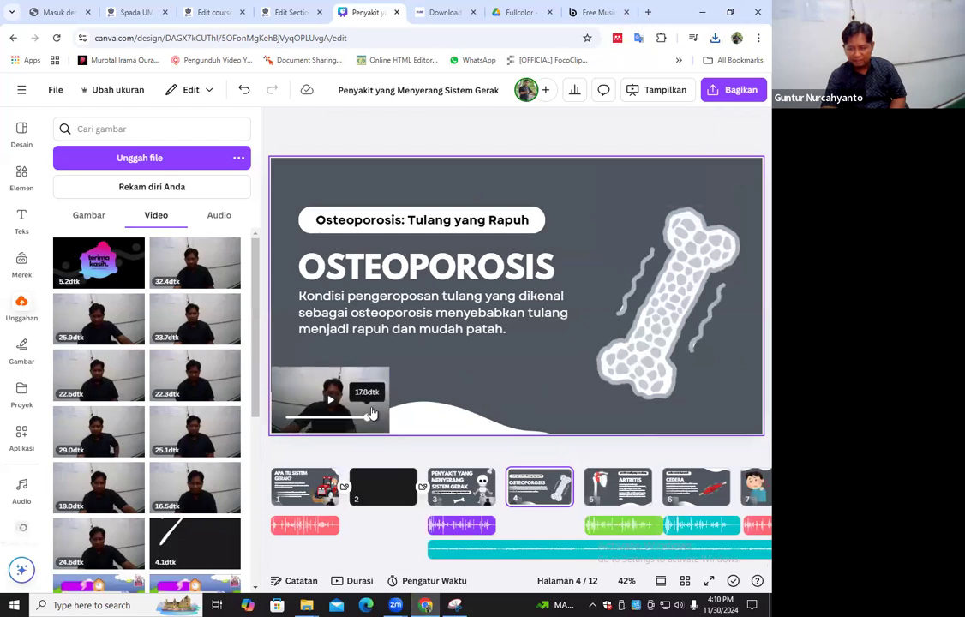
right_click(345, 394)
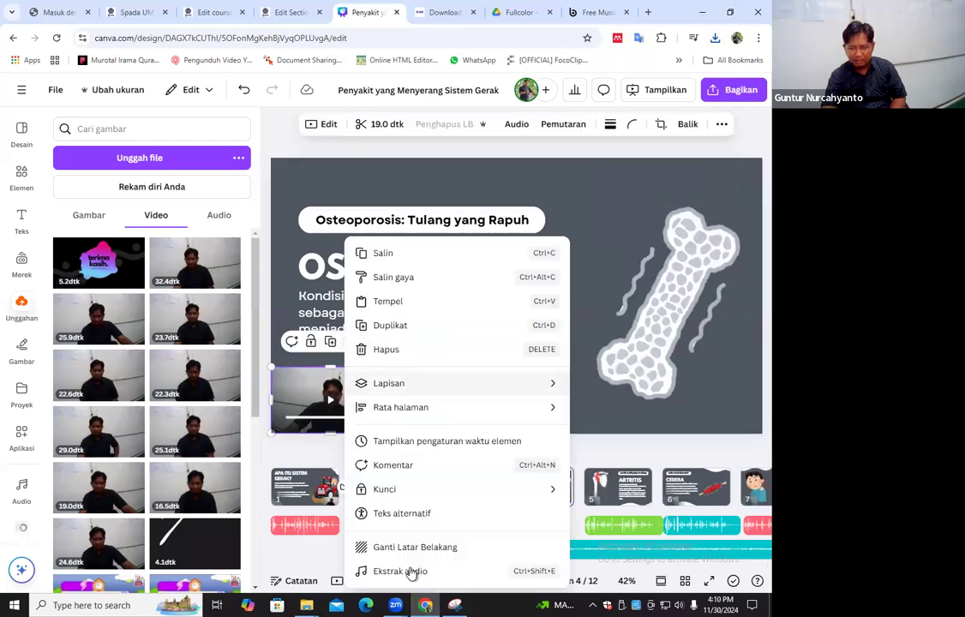
click(491, 568)
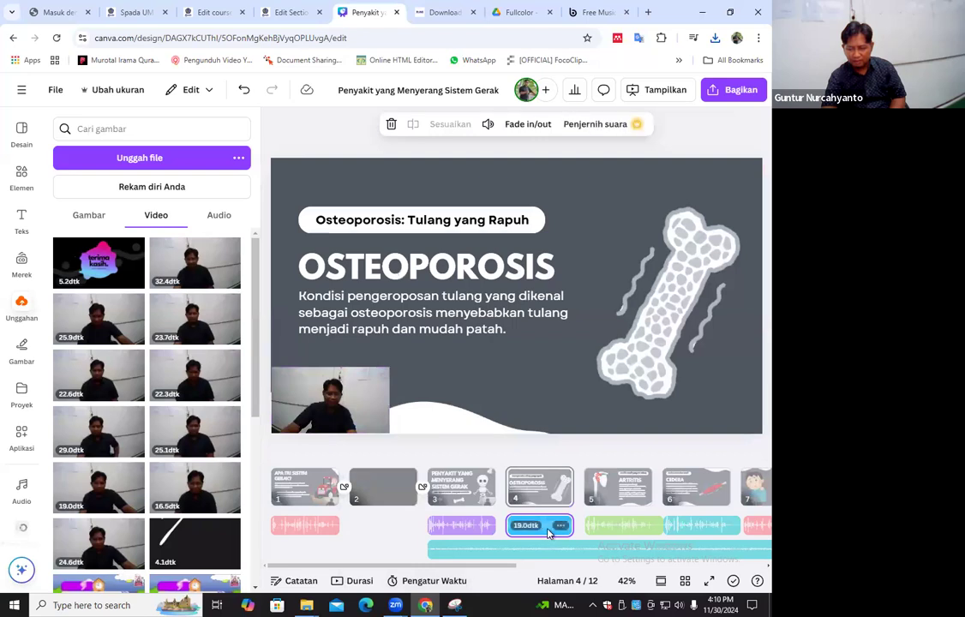
Set the volume of page 4's extracted voice track to 200
right_click(545, 526)
click(589, 510)
click(575, 194)
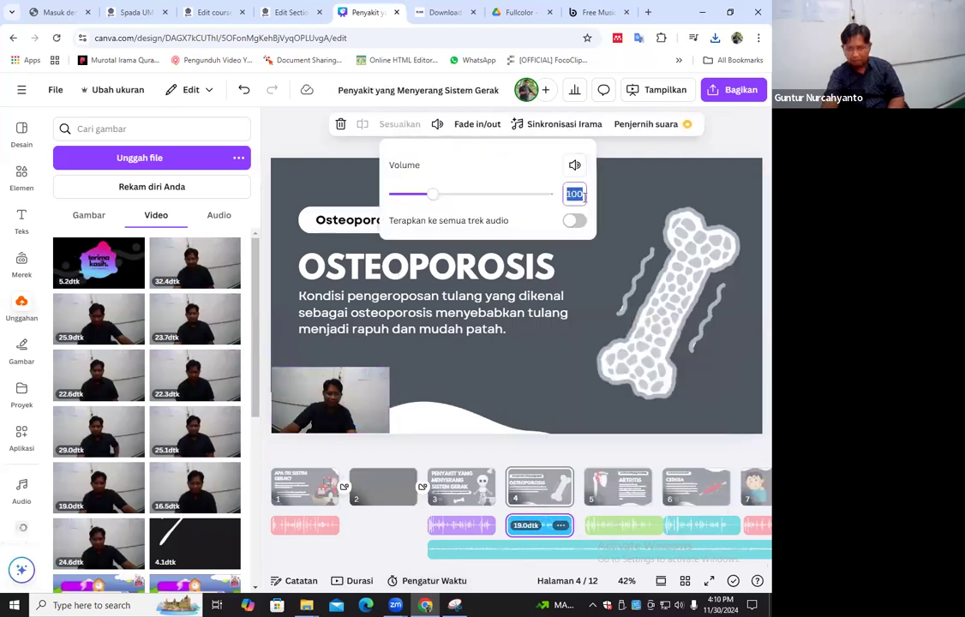
text(200)
key(Return)
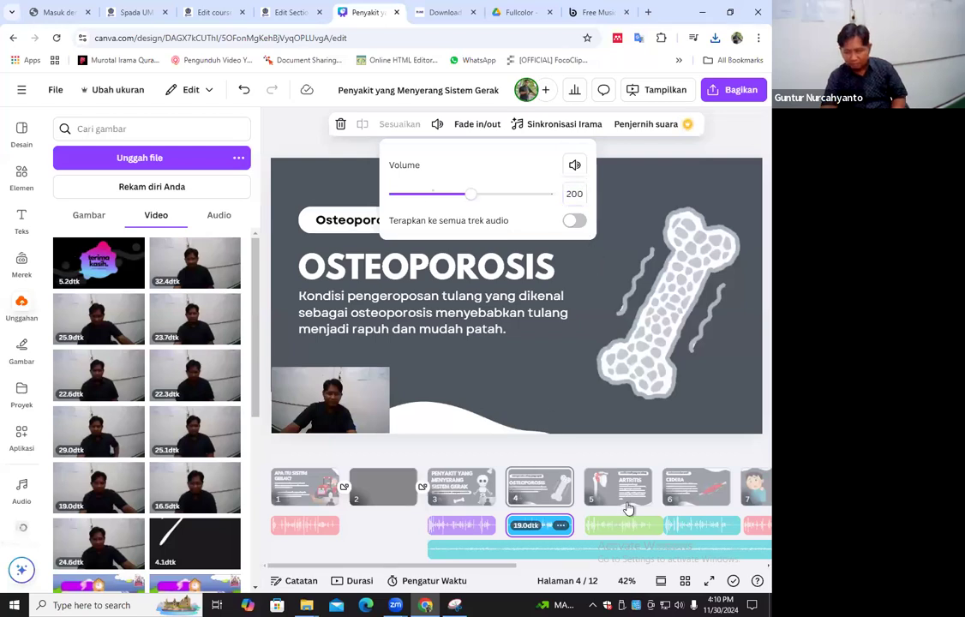
Delete the old voice track under the Artritis page (page 5) and extract the audio from its camera recording
click(642, 527)
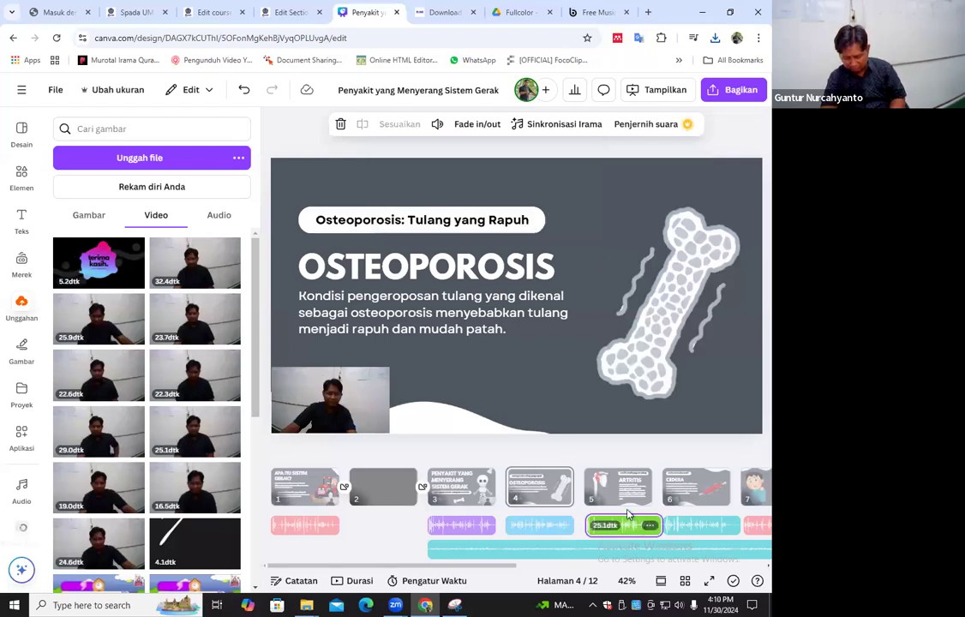
key(Delete)
right_click(627, 498)
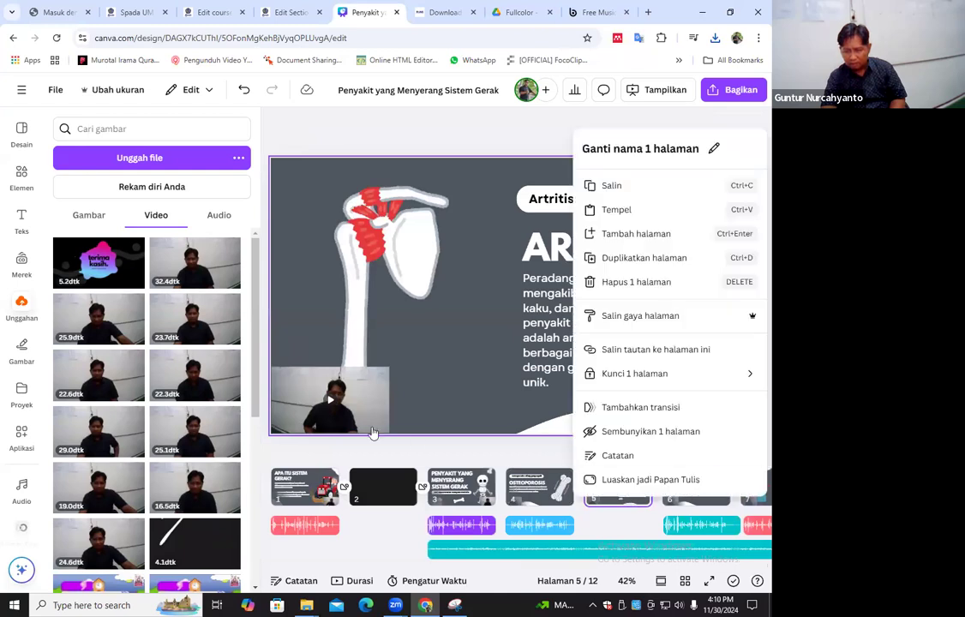
click(382, 400)
right_click(353, 400)
click(417, 571)
Set the volume of page 5's extracted voice track to 200
click(635, 530)
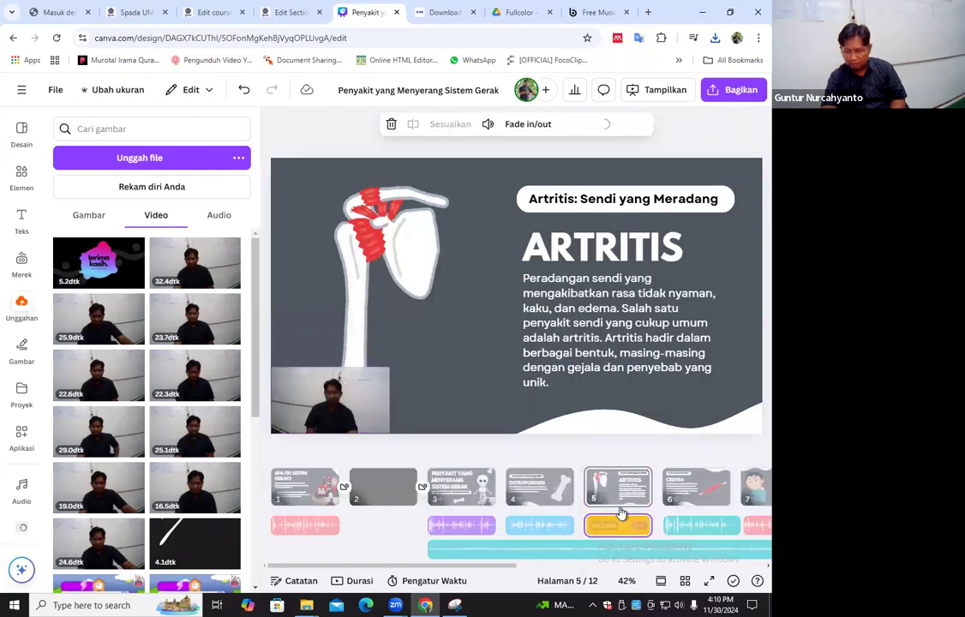
right_click(623, 524)
click(579, 507)
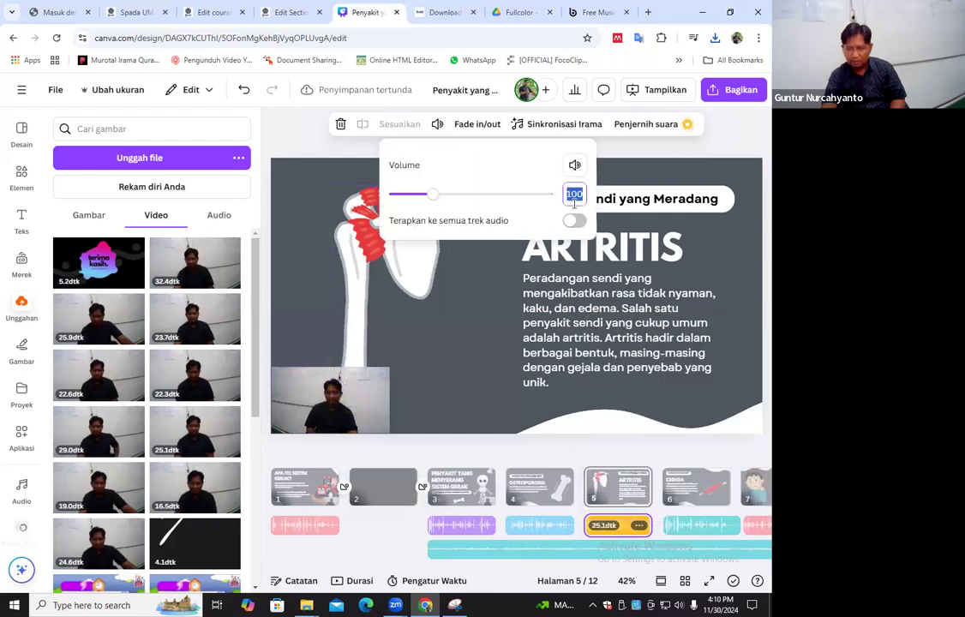
key(Return)
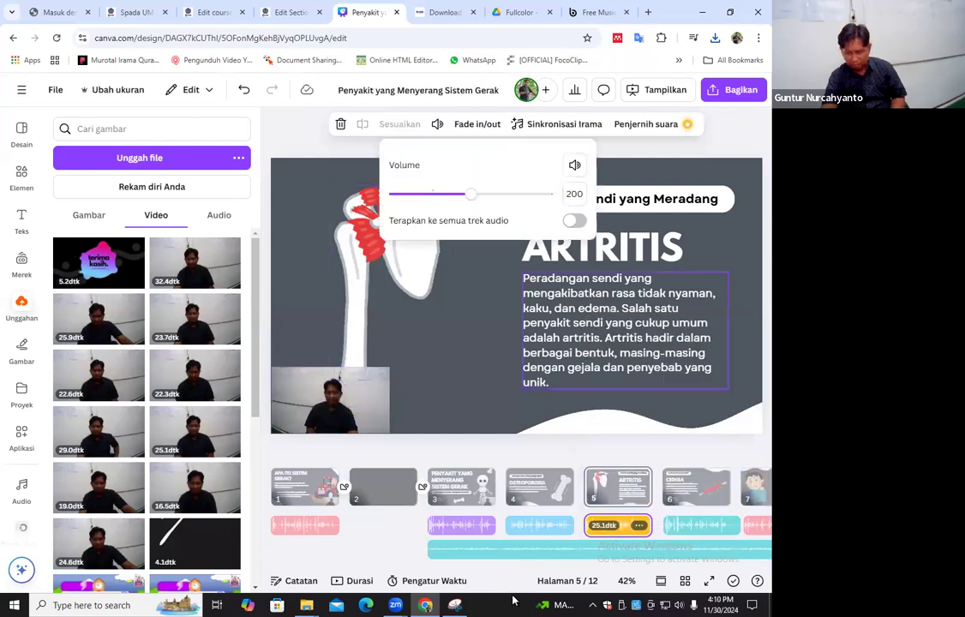
Delete the old voice track under the Cedera page (page 6) and extract the audio from its camera recording
drag(450, 567, 598, 579)
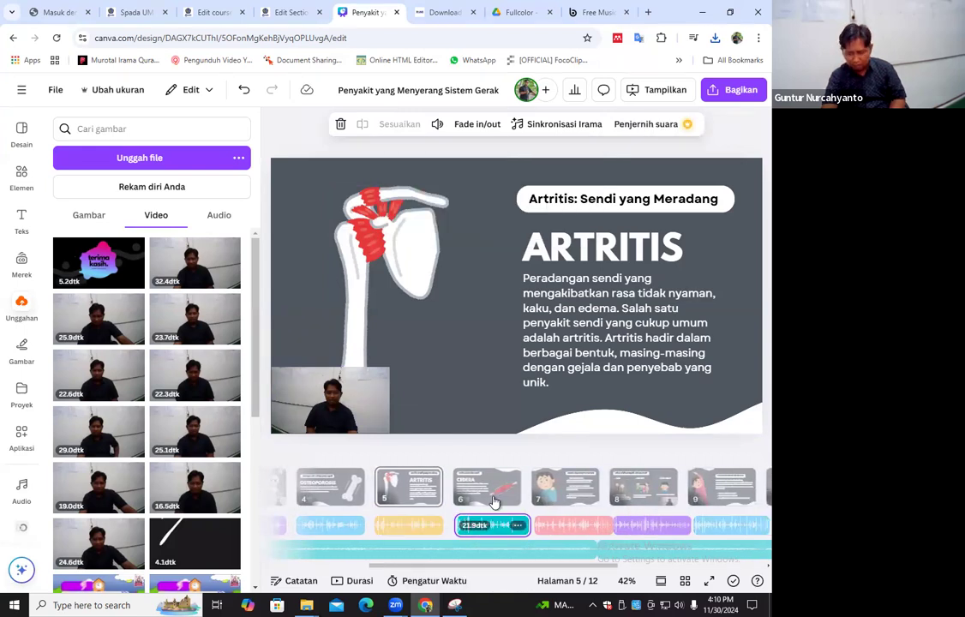
click(484, 486)
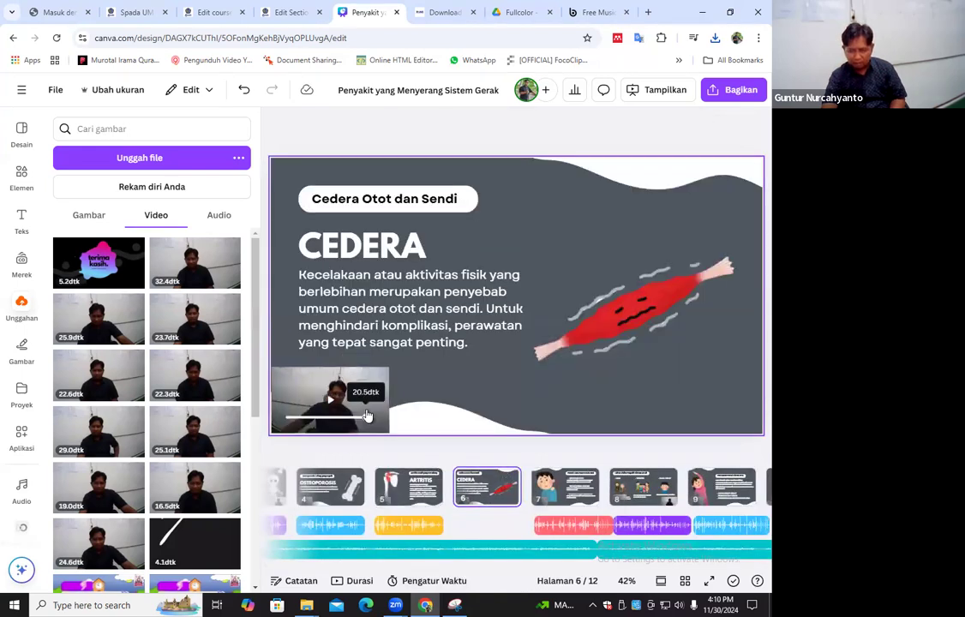
right_click(371, 401)
click(343, 398)
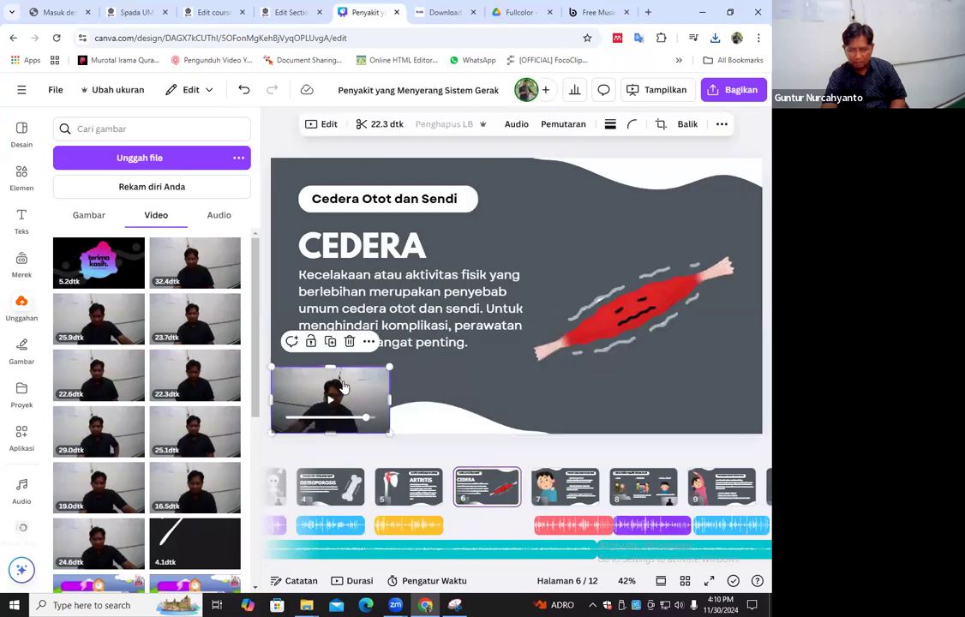
right_click(342, 399)
click(484, 568)
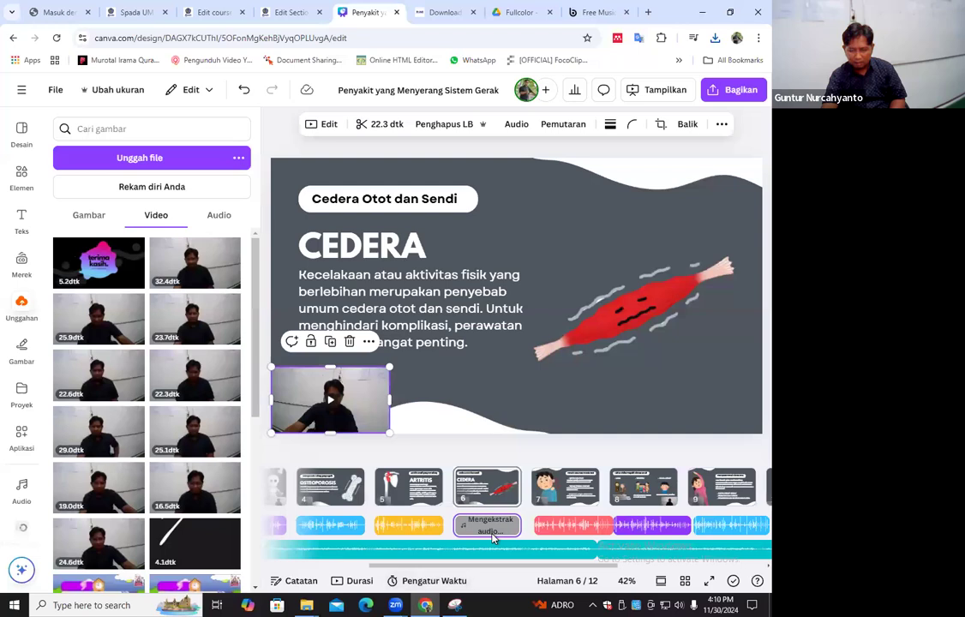
Set the volume of page 6's extracted voice track to 200
click(529, 466)
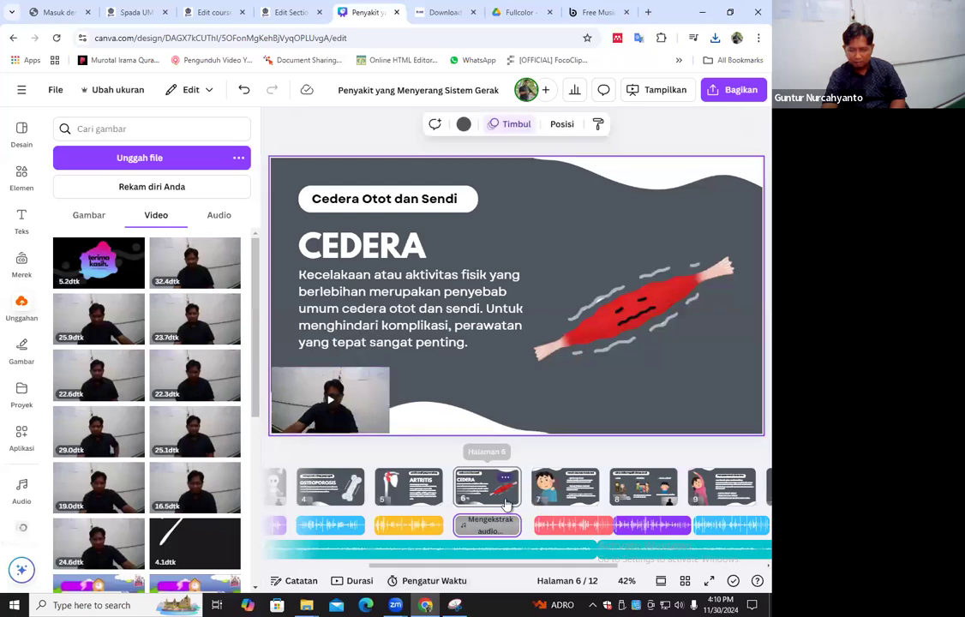
click(489, 524)
right_click(532, 518)
click(533, 514)
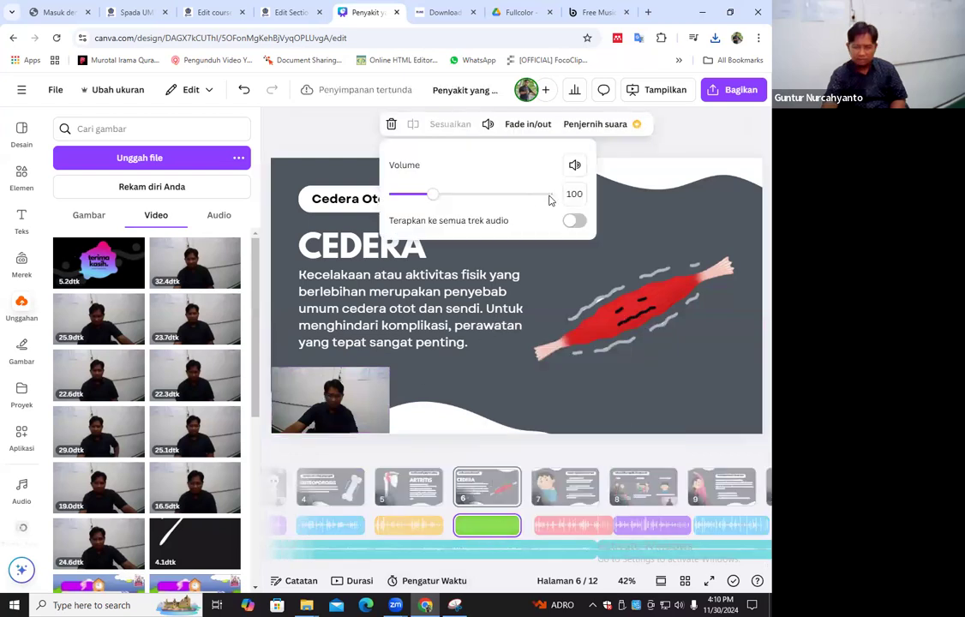
click(572, 199)
text(200)
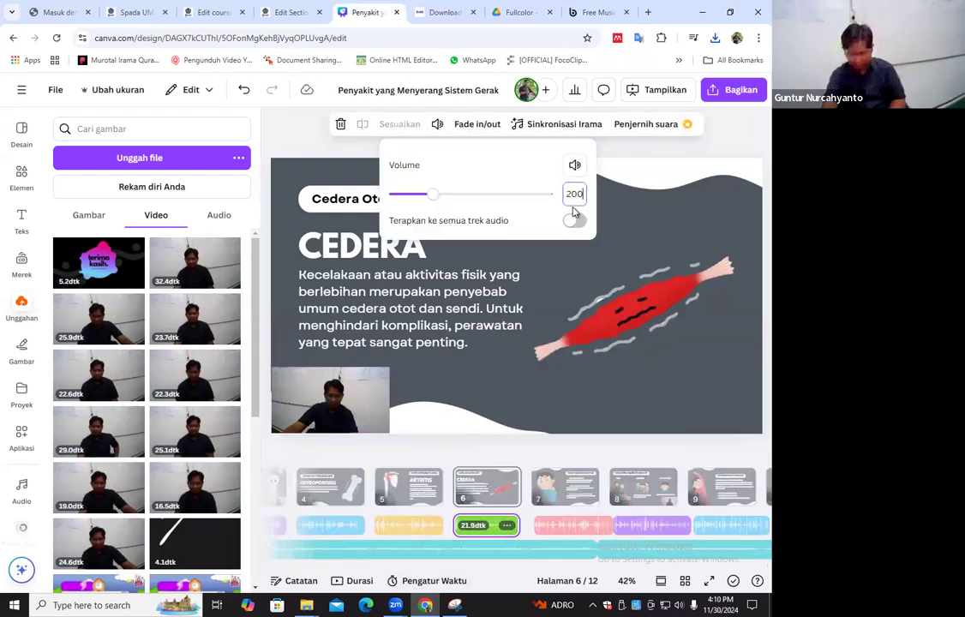
Delete the old voice track under page 7 and extract the audio from that page's camera recording
click(581, 532)
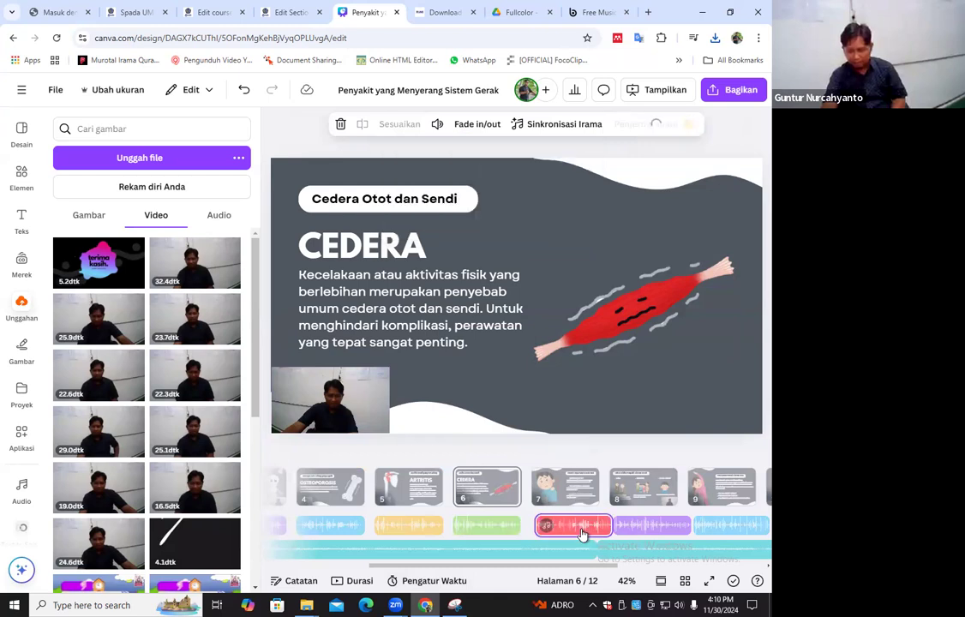
key(Delete)
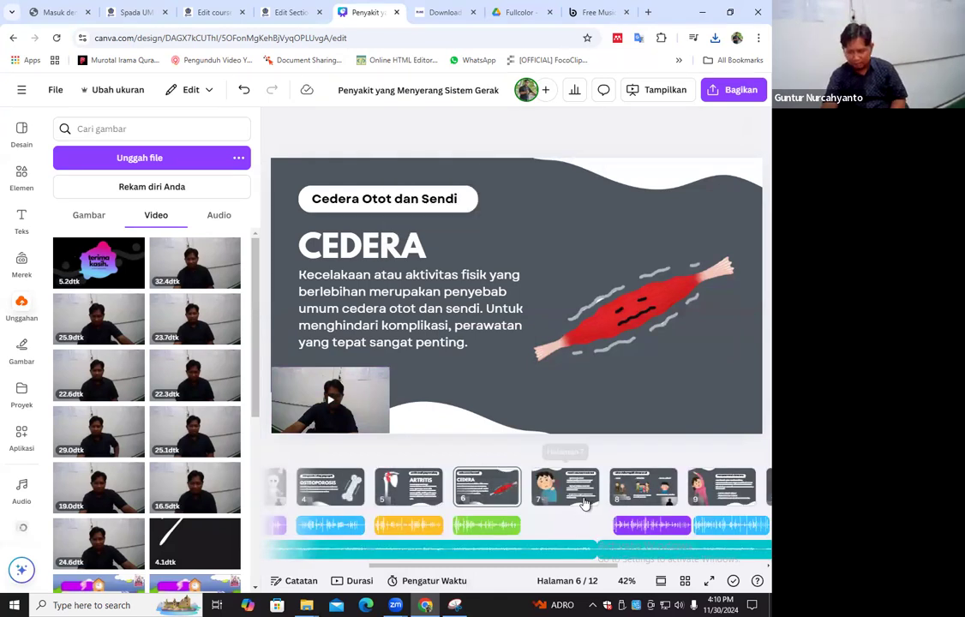
click(583, 504)
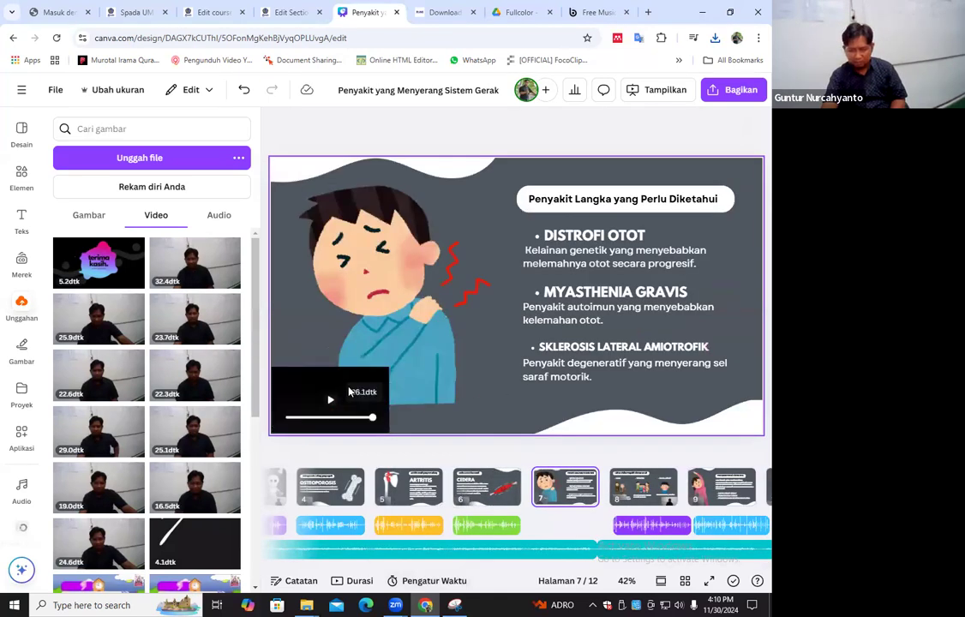
right_click(349, 391)
click(410, 569)
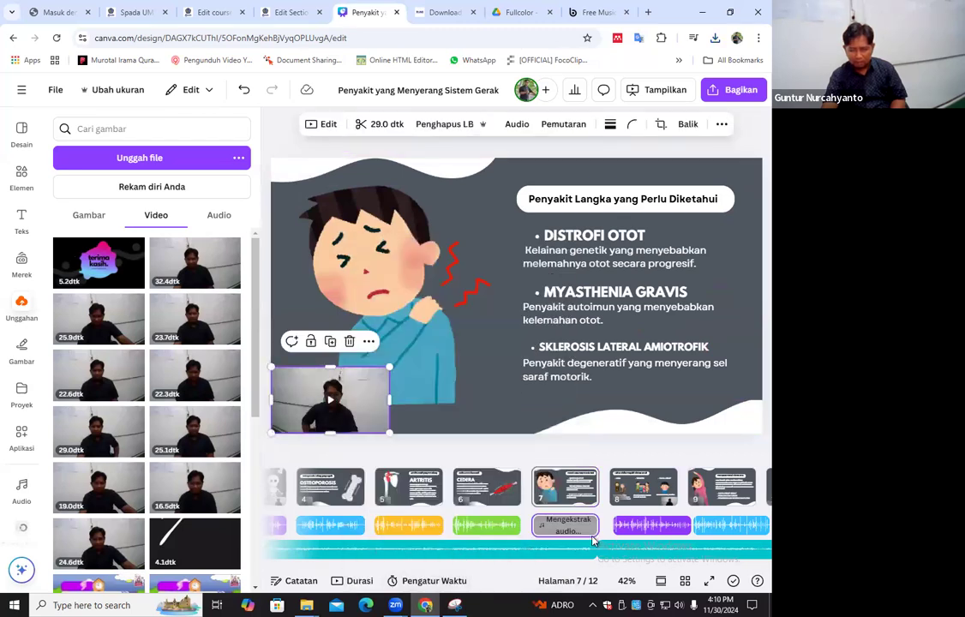
Set the volume of page 7's extracted voice track to 200
right_click(583, 525)
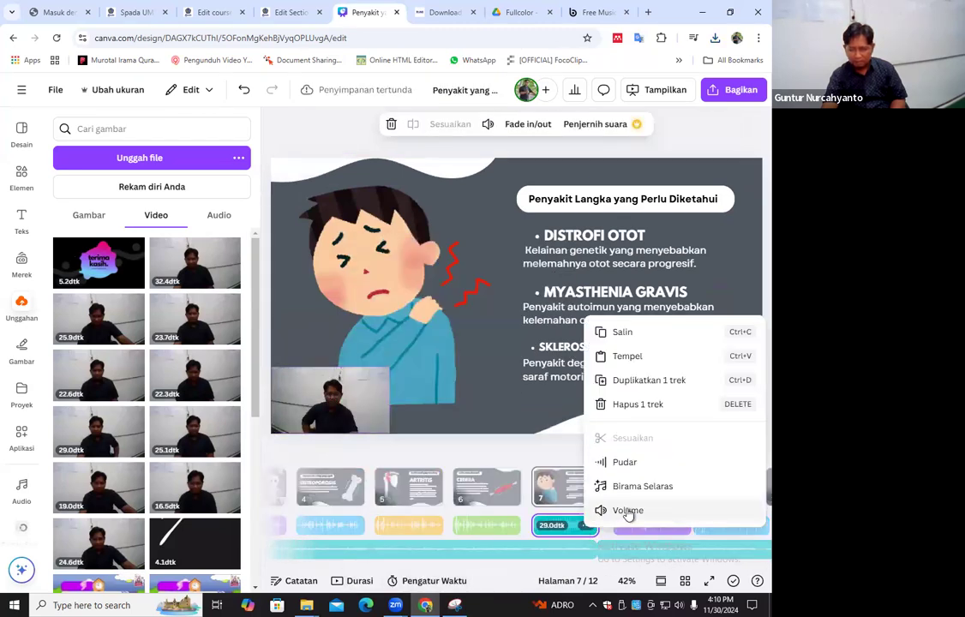
click(628, 511)
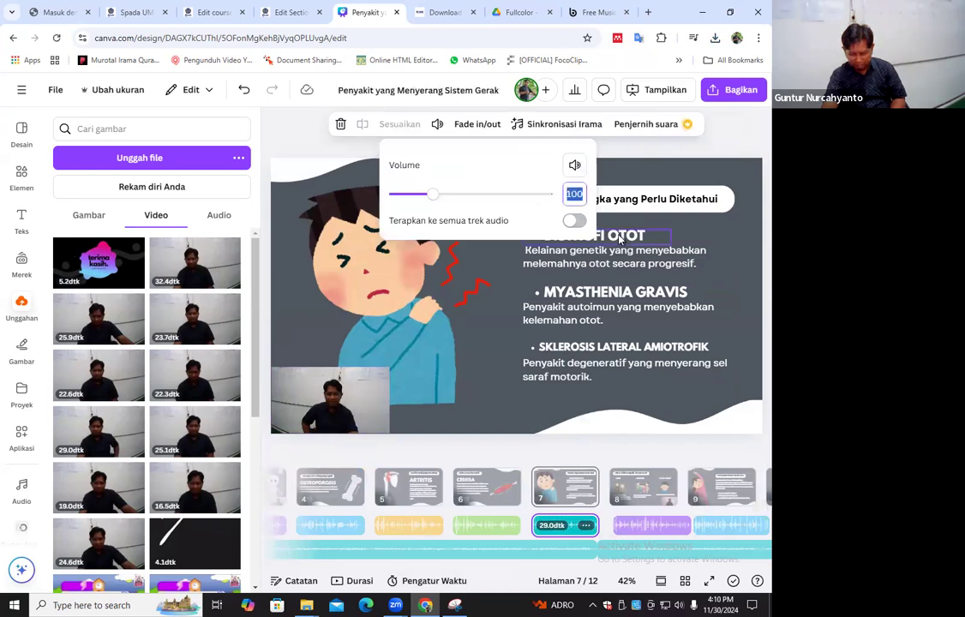
text(200)
key(Return)
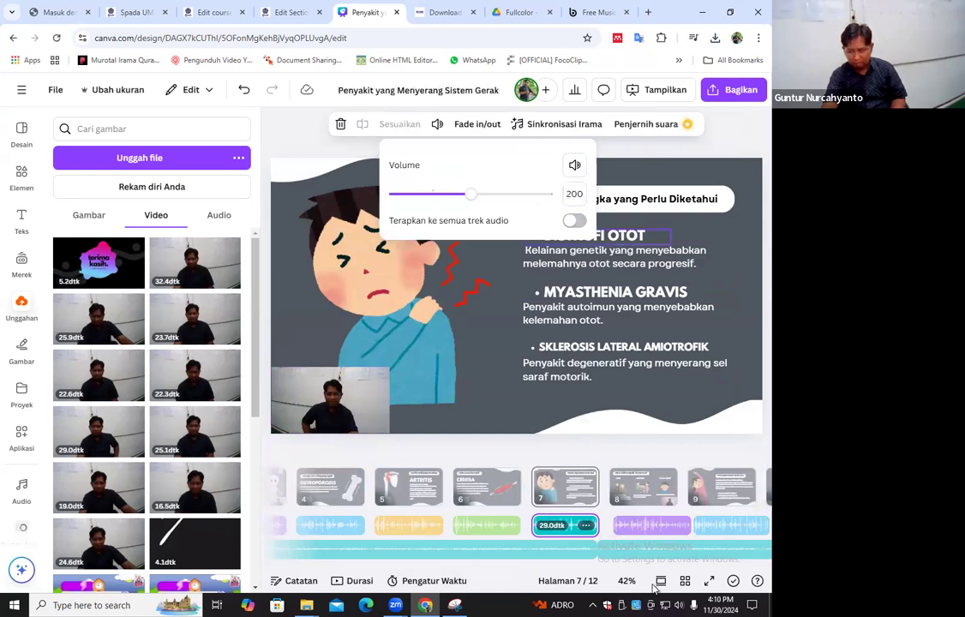
Delete the old voice track under the Faktor Risiko page (page 8) and extract the audio from its camera recording
click(661, 533)
key(Delete)
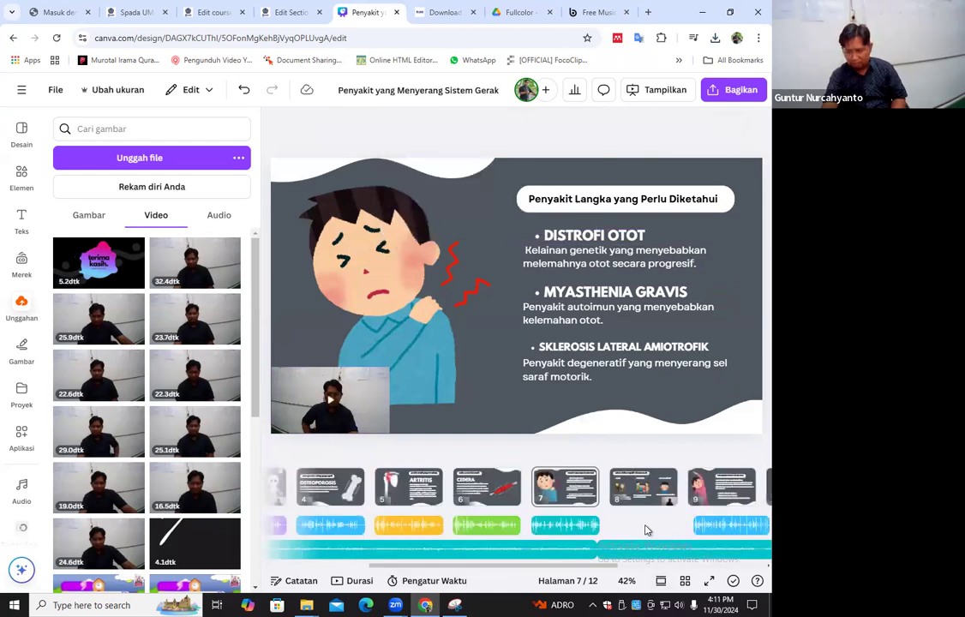
click(641, 495)
click(743, 417)
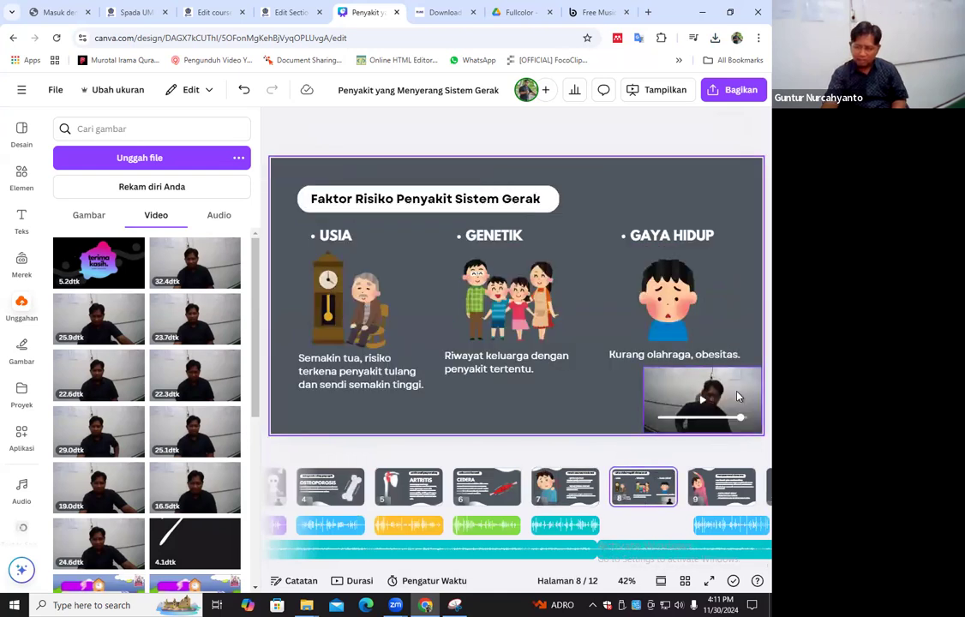
click(737, 396)
right_click(737, 396)
click(570, 568)
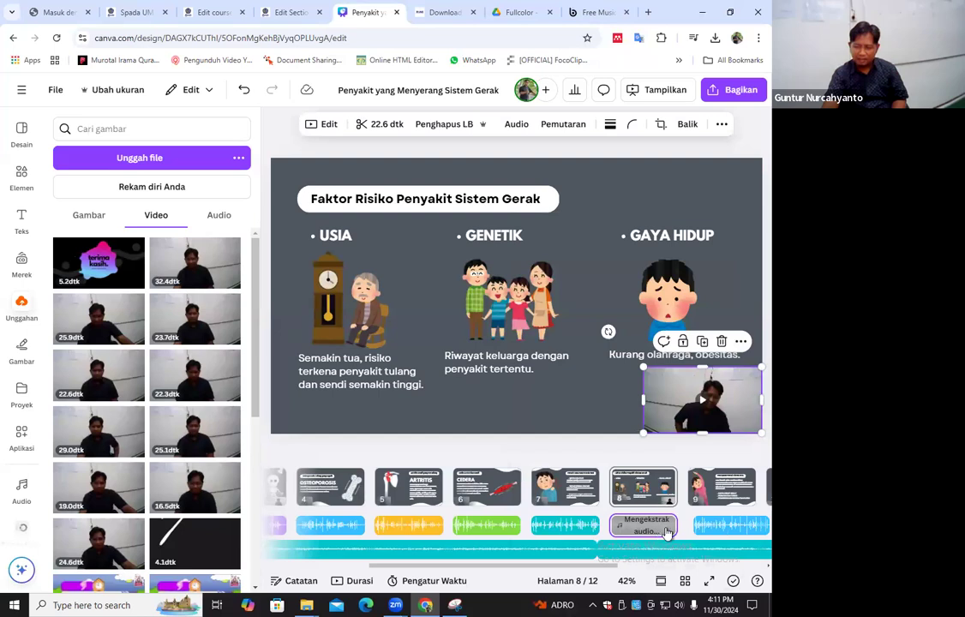
Set the volume of page 8's extracted voice track to 200
right_click(592, 528)
click(640, 511)
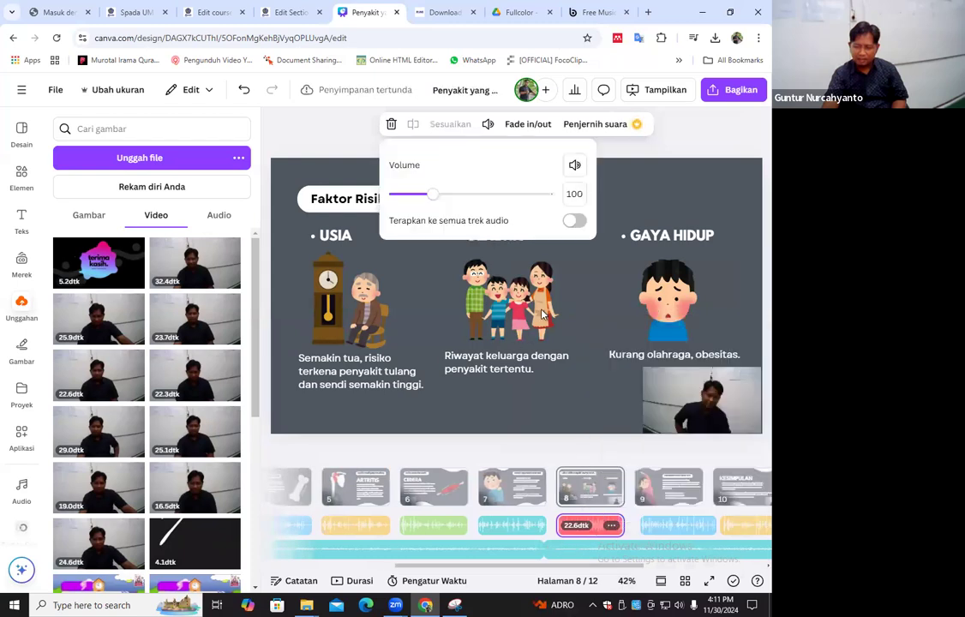
click(574, 194)
text(200)
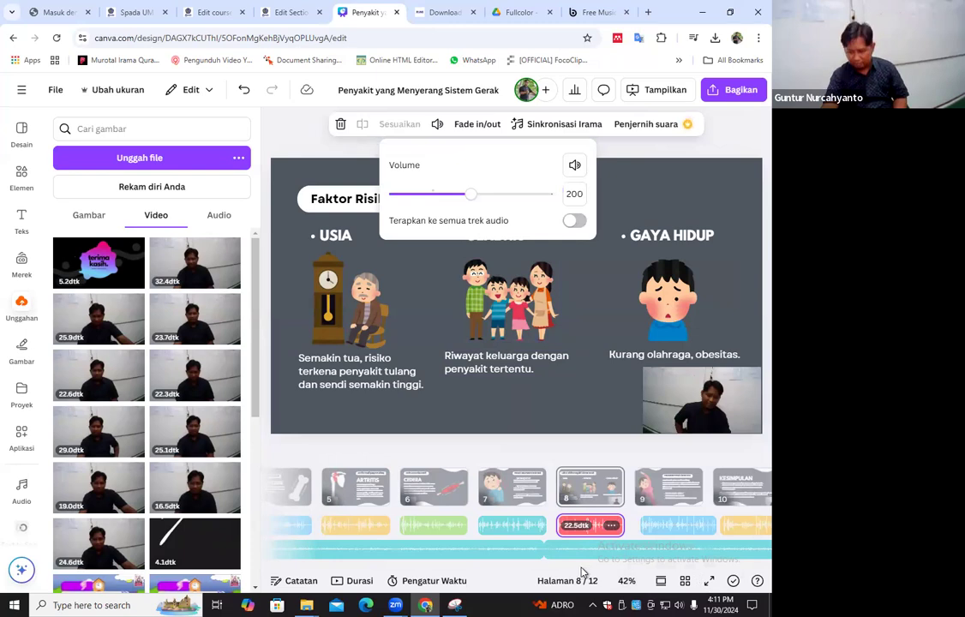
Delete the old voice track under the Pencegahan page (page 9) and extract the audio from its camera recording
click(597, 569)
drag(597, 570, 669, 567)
click(538, 528)
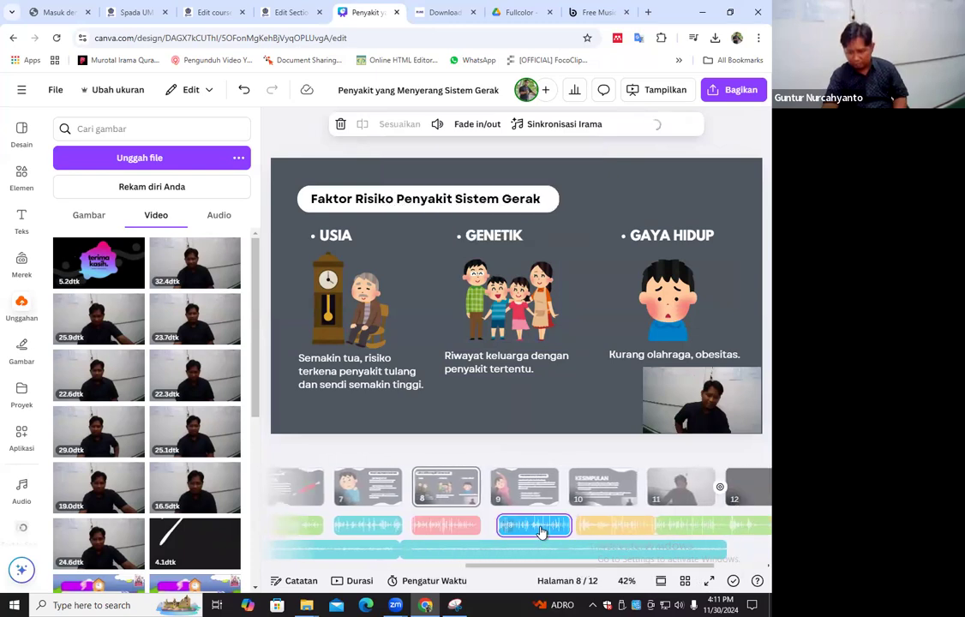
key(Delete)
click(539, 498)
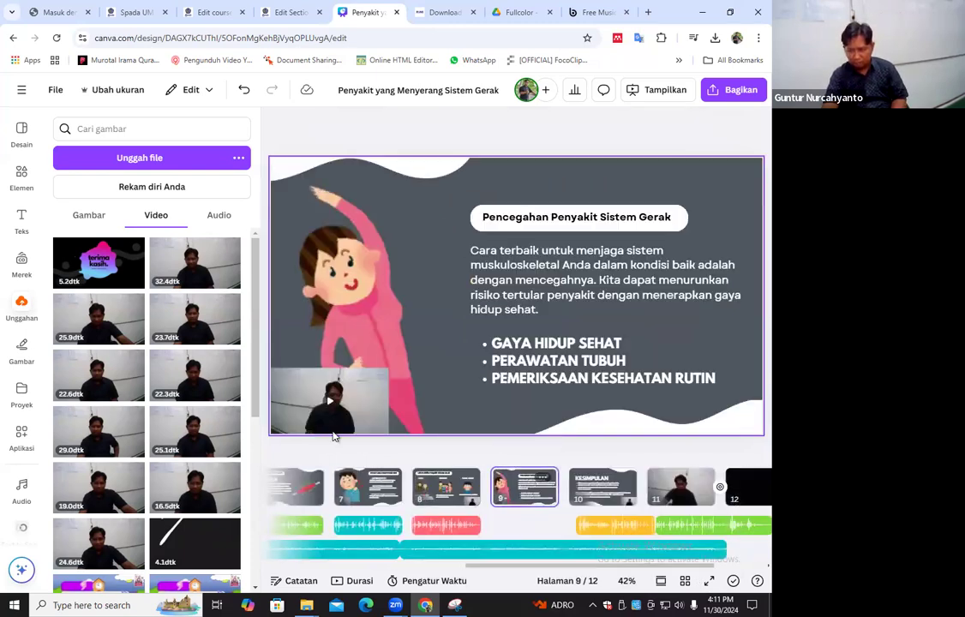
click(382, 403)
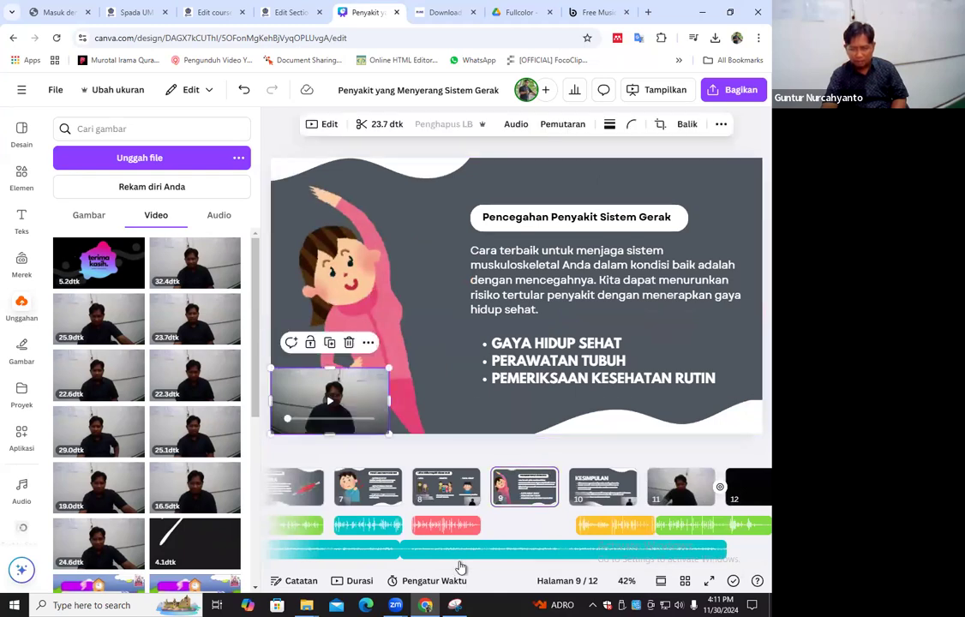
right_click(383, 403)
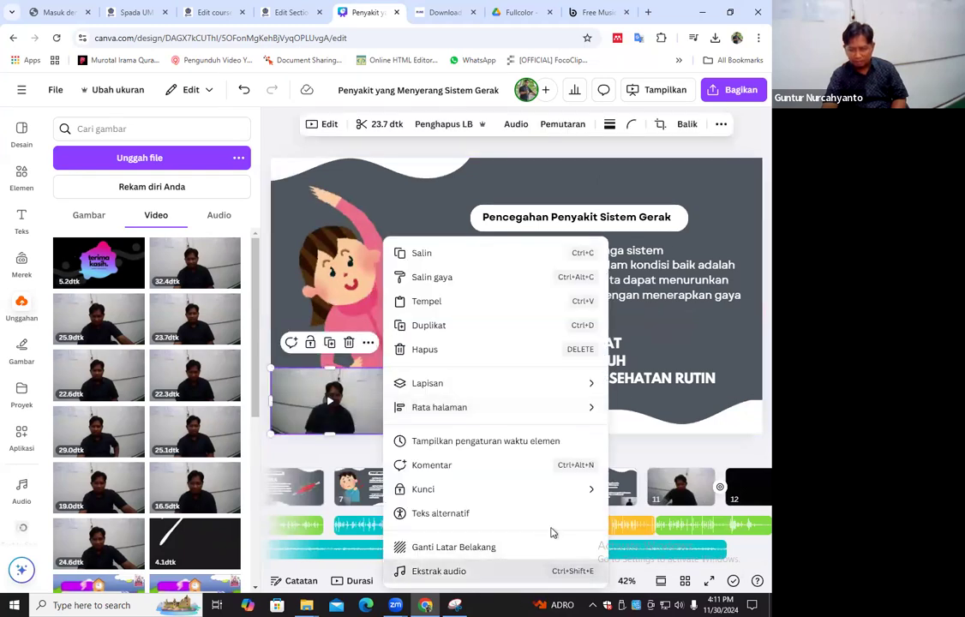
click(540, 568)
Set the volume of page 9's extracted voice track to 200
right_click(549, 524)
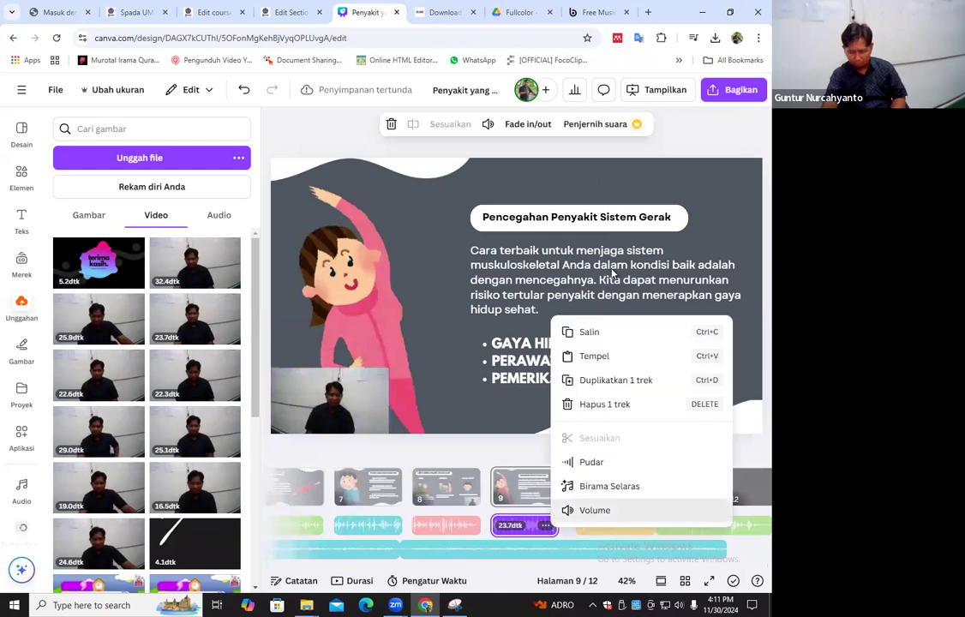
click(594, 508)
text(00)
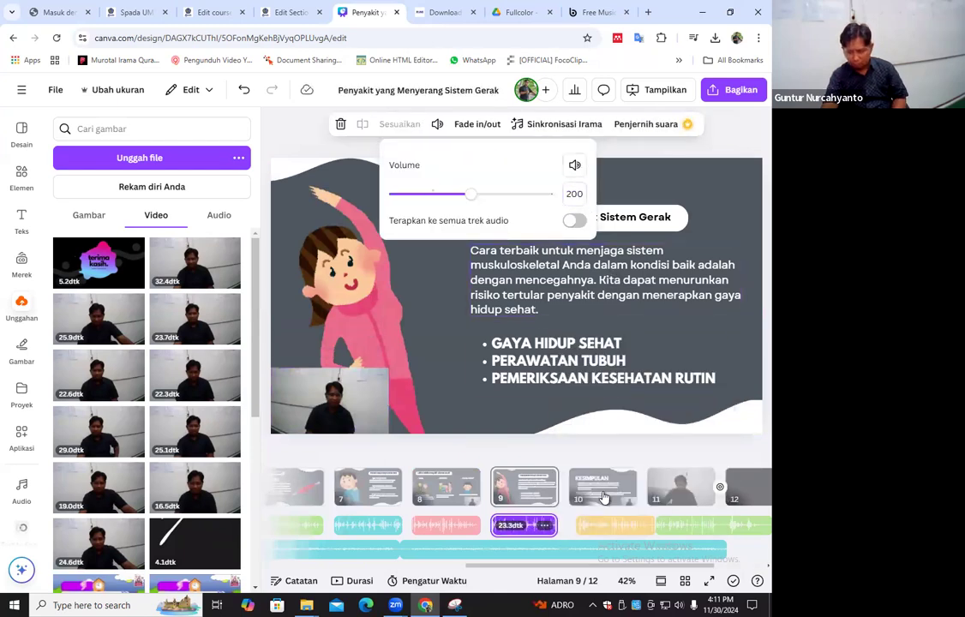
Delete the old voice track under the Kesimpulan page (page 10)
click(612, 524)
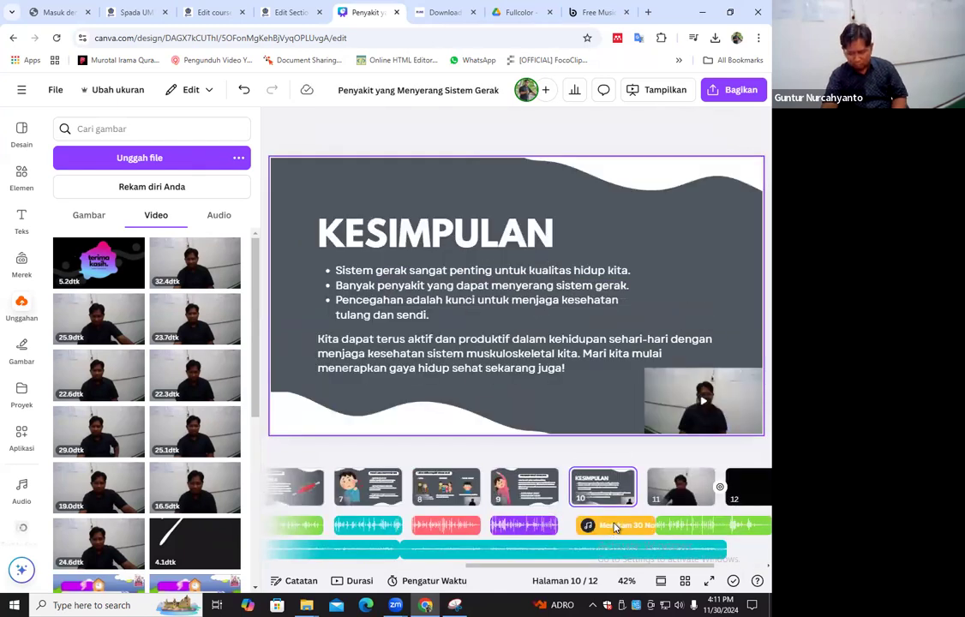
click(614, 526)
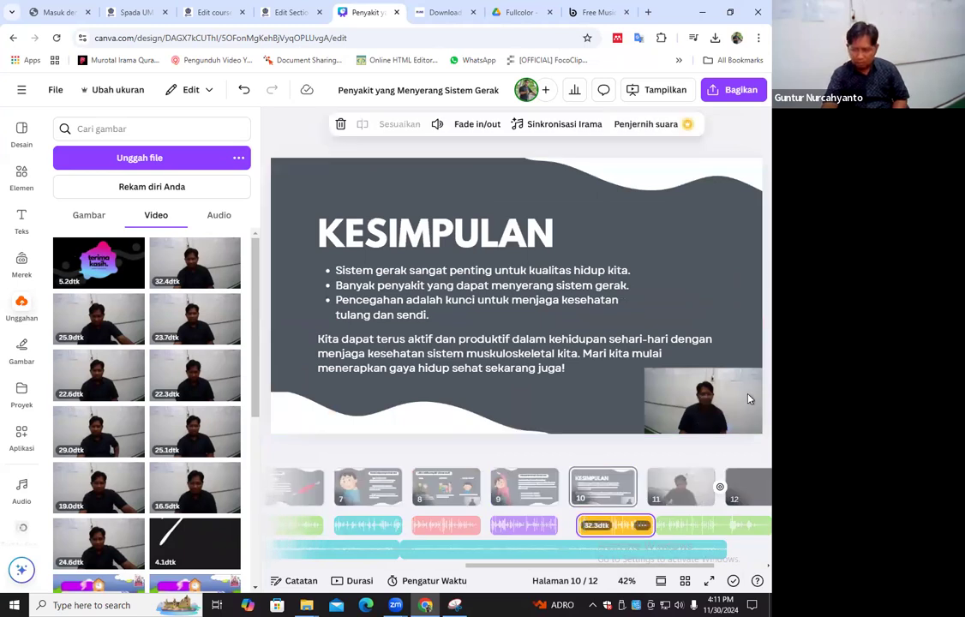
key(Delete)
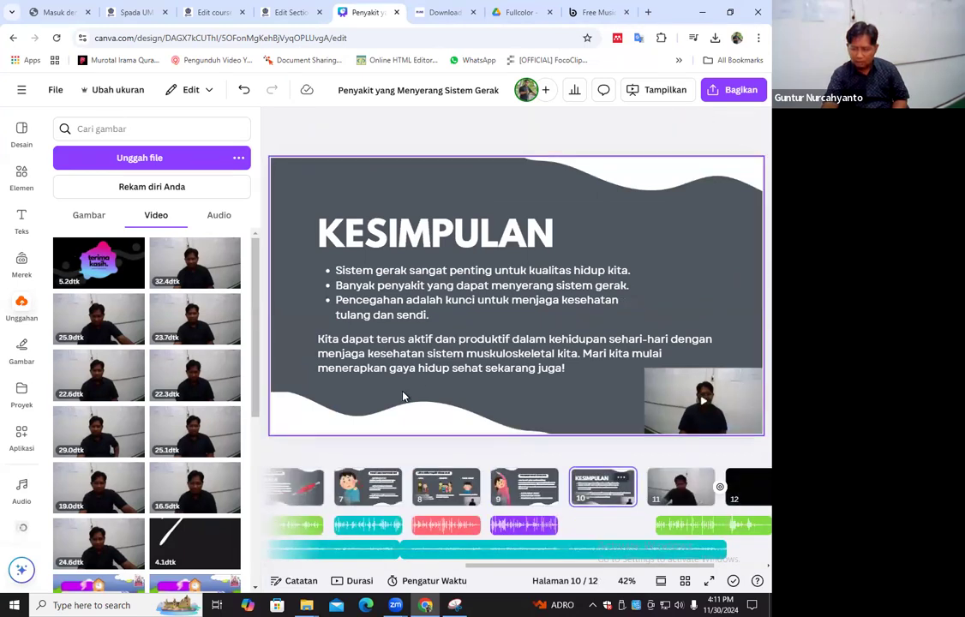
Extract the audio from the Kesimpulan page's camera recording and set the new track's volume to 200
right_click(656, 401)
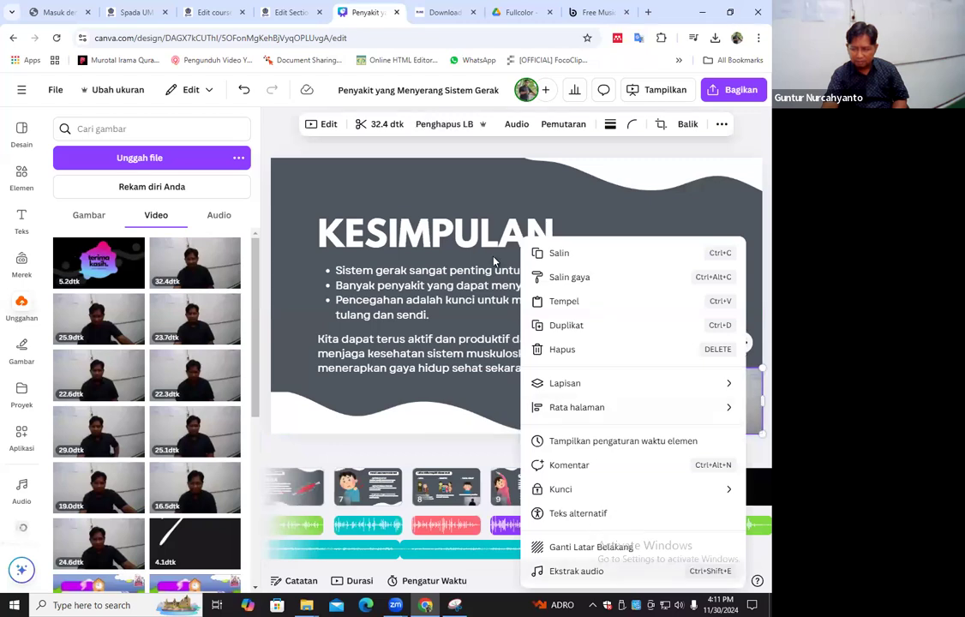
click(576, 572)
right_click(601, 525)
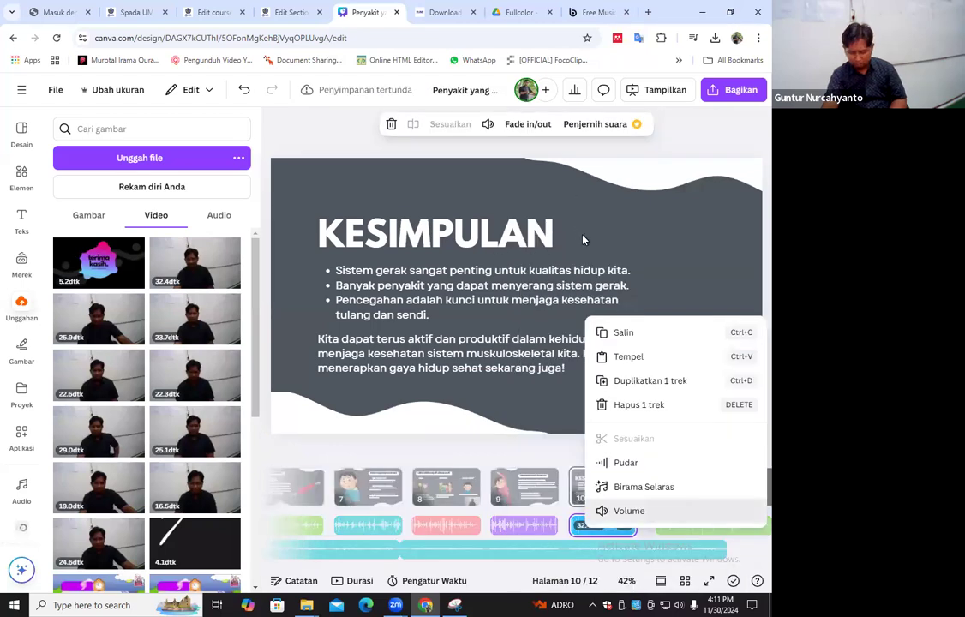
click(628, 511)
Delete the old voice track under page 11 and extract the audio from that page's full-frame camera recording
click(693, 525)
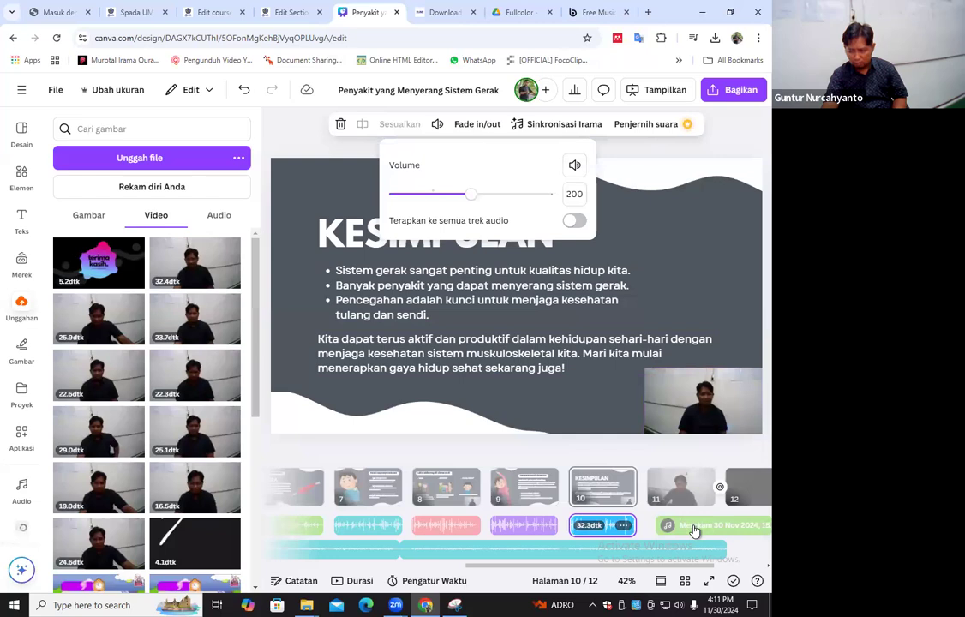
key(Delete)
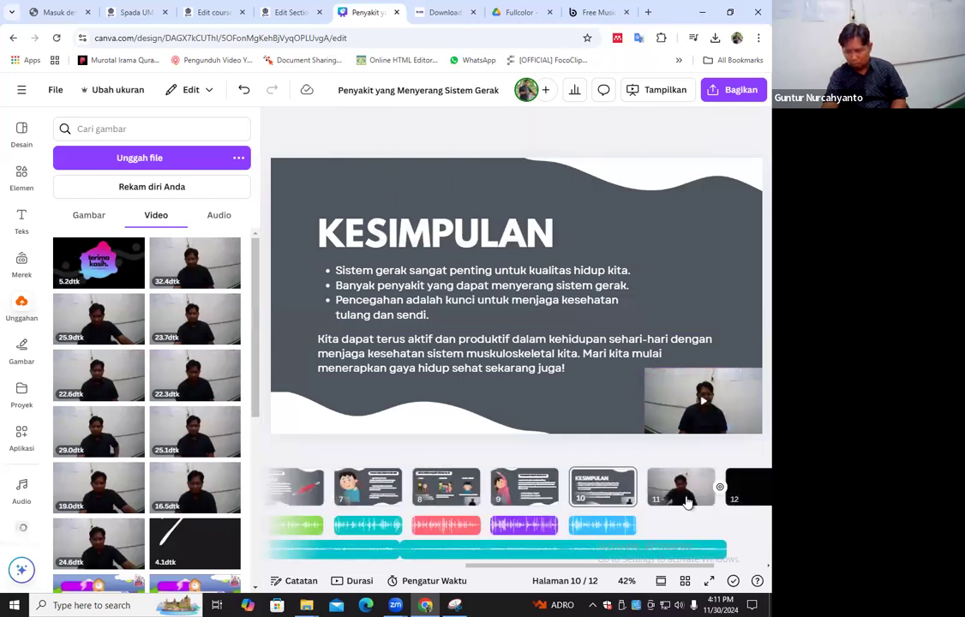
click(657, 486)
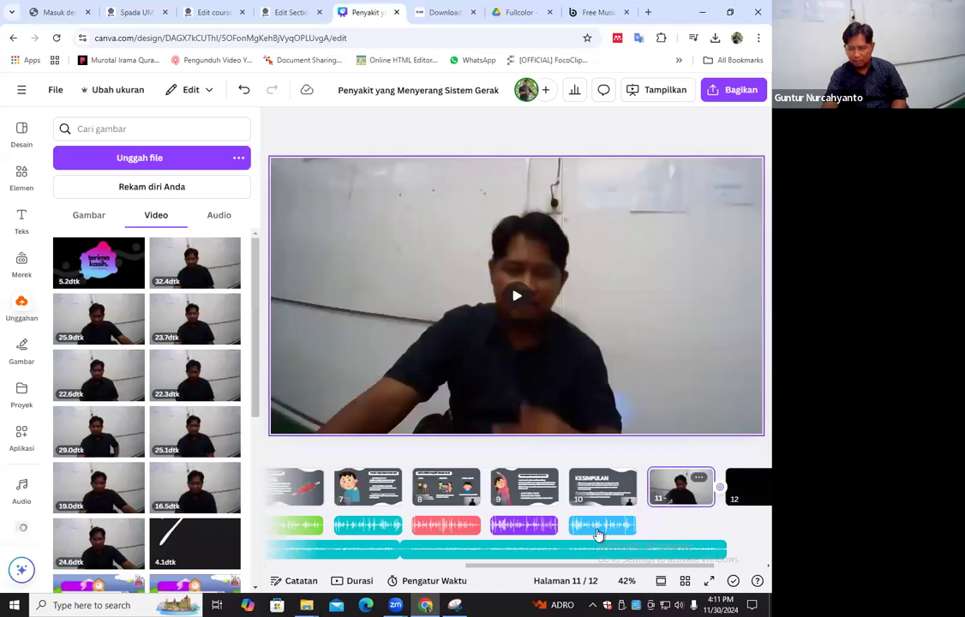
click(553, 409)
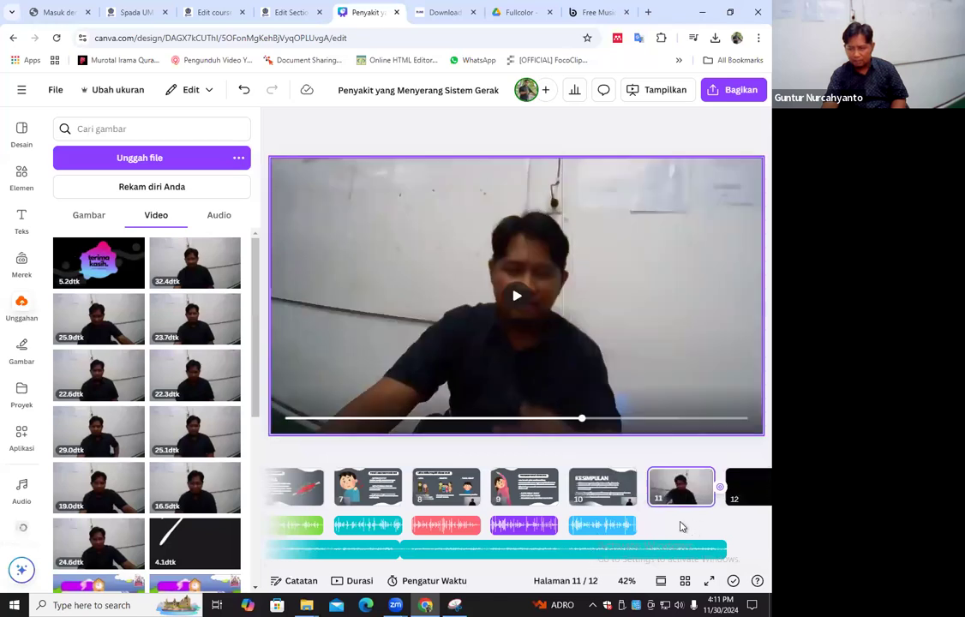
right_click(525, 420)
click(592, 569)
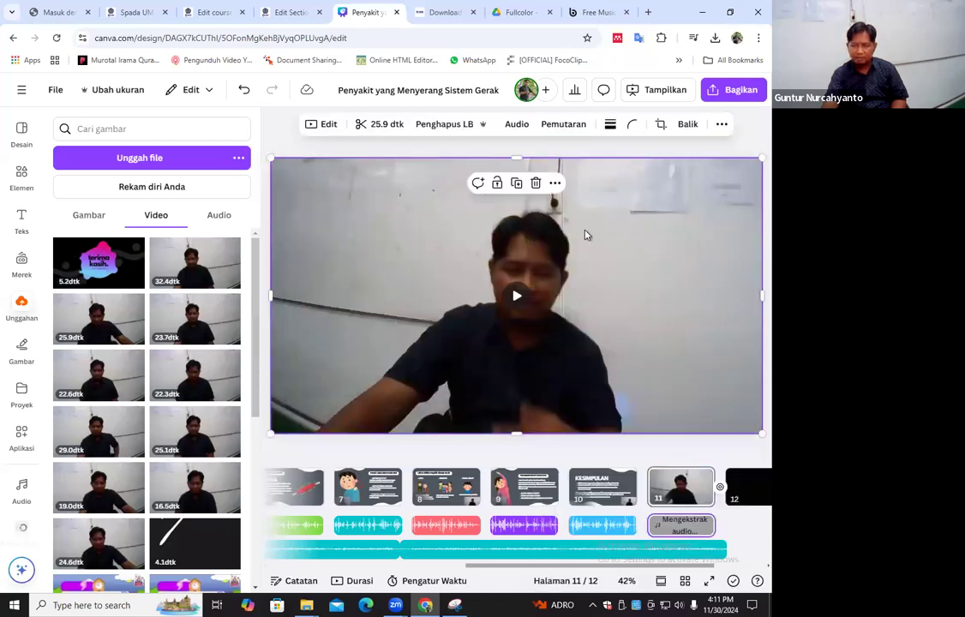
Set the volume of page 11's extracted voice track to 200
right_click(680, 524)
click(629, 504)
text(200)
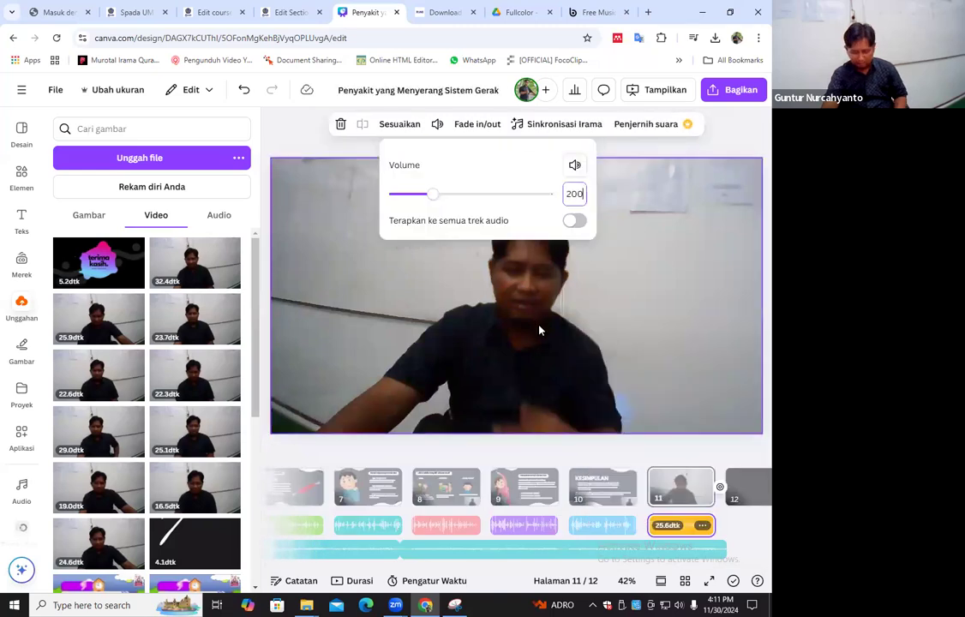
Trim the second background music track so that it ends together with page 11
click(723, 549)
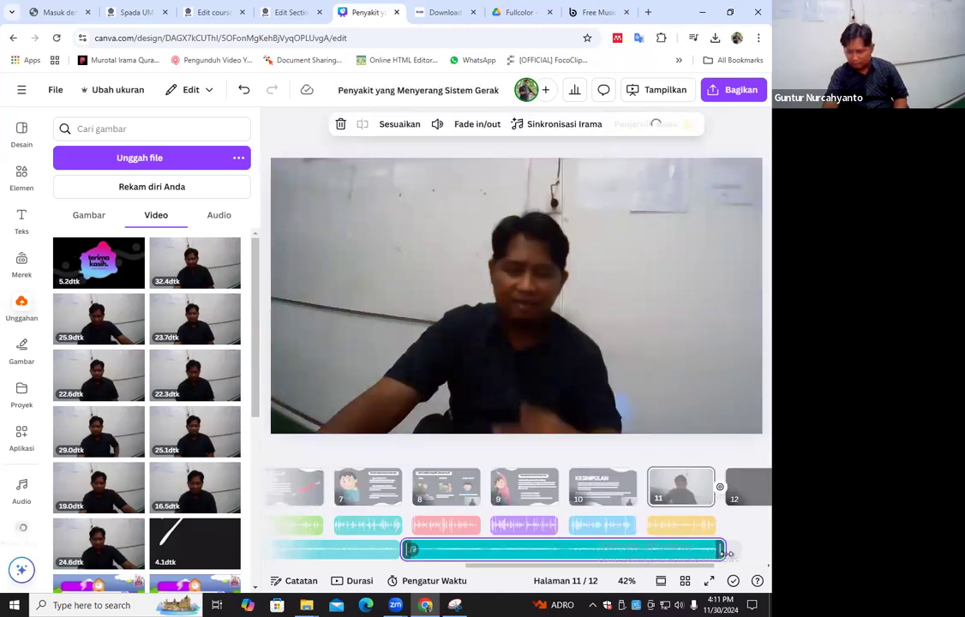
drag(723, 551, 337, 578)
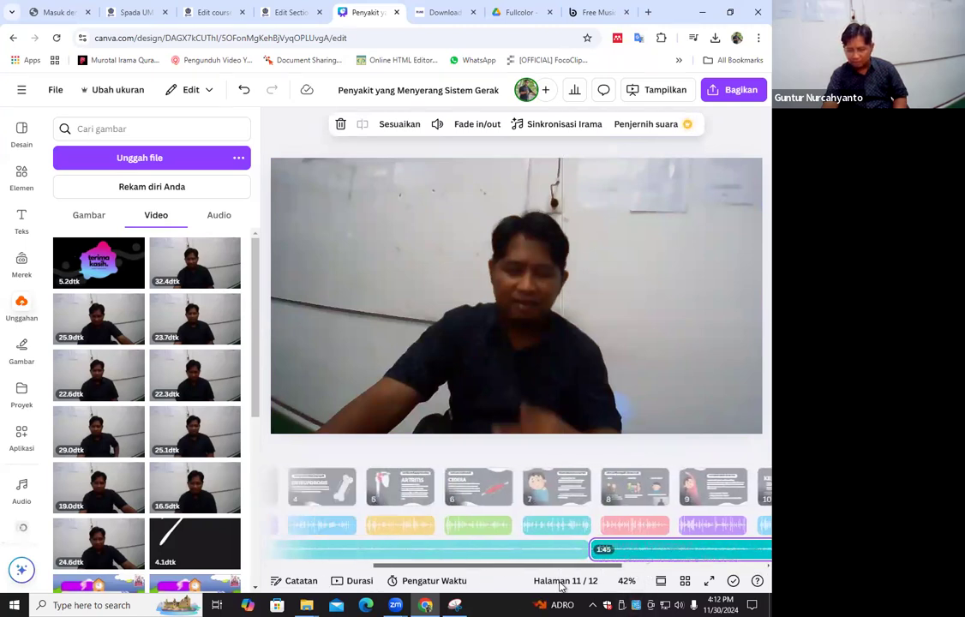
drag(557, 588, 441, 561)
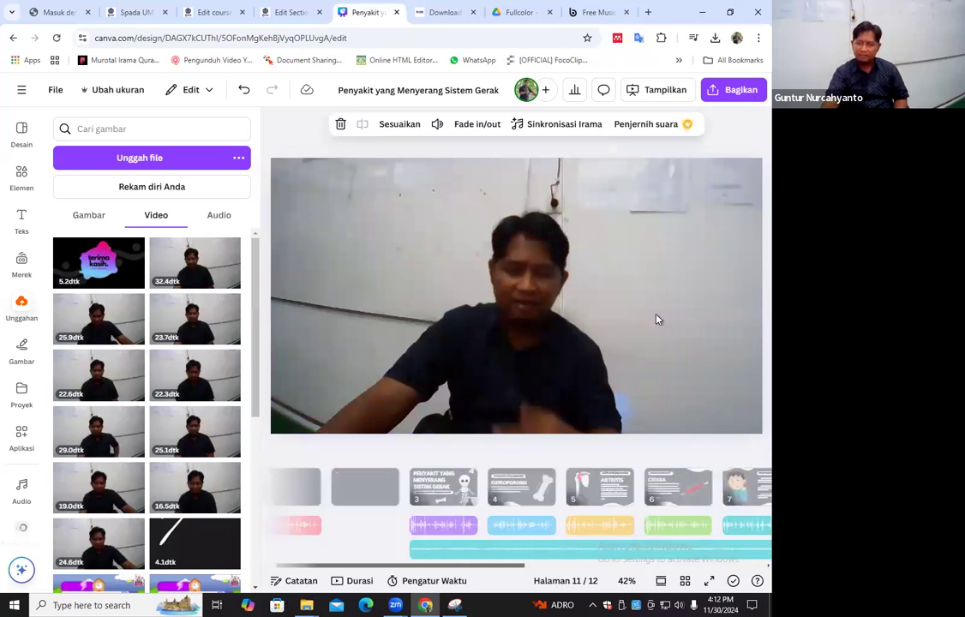
click(733, 89)
click(555, 336)
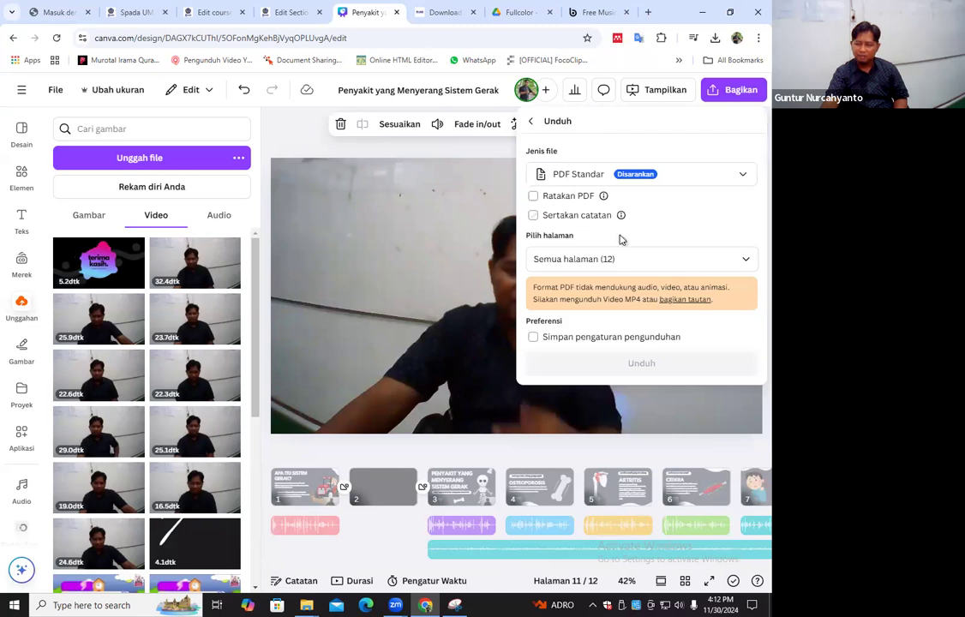
click(591, 174)
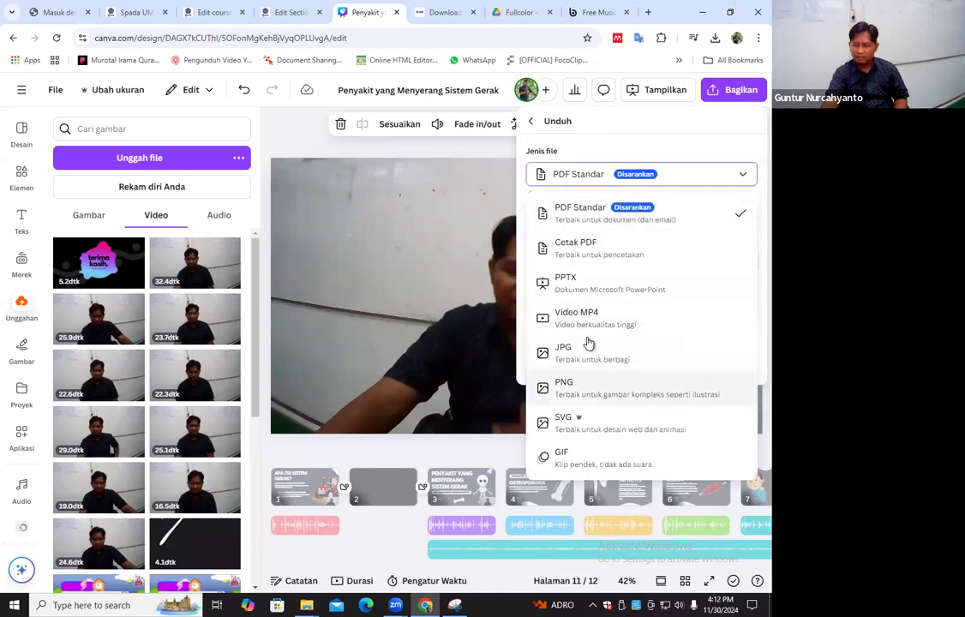
click(566, 317)
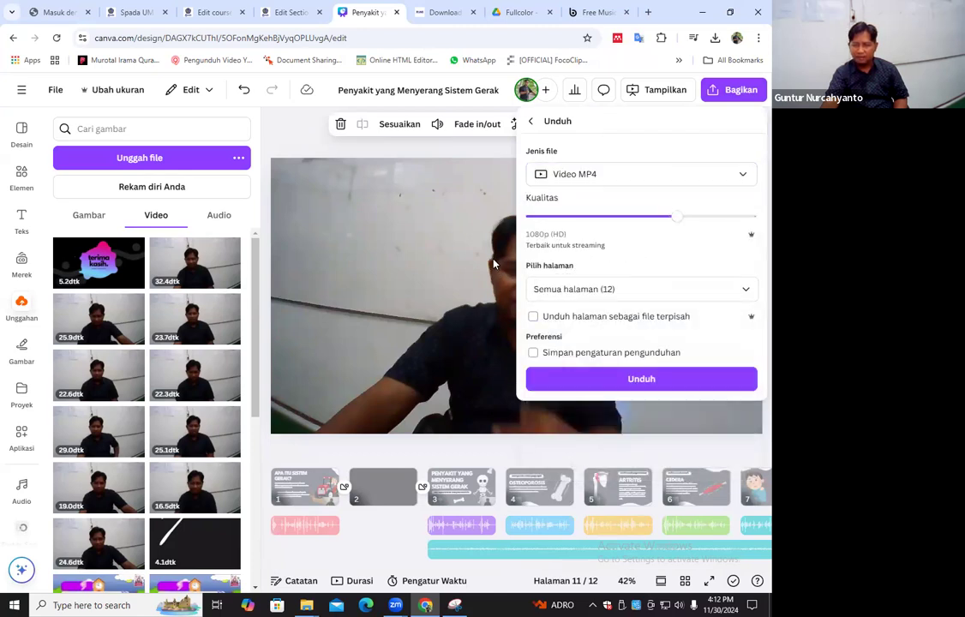
click(444, 92)
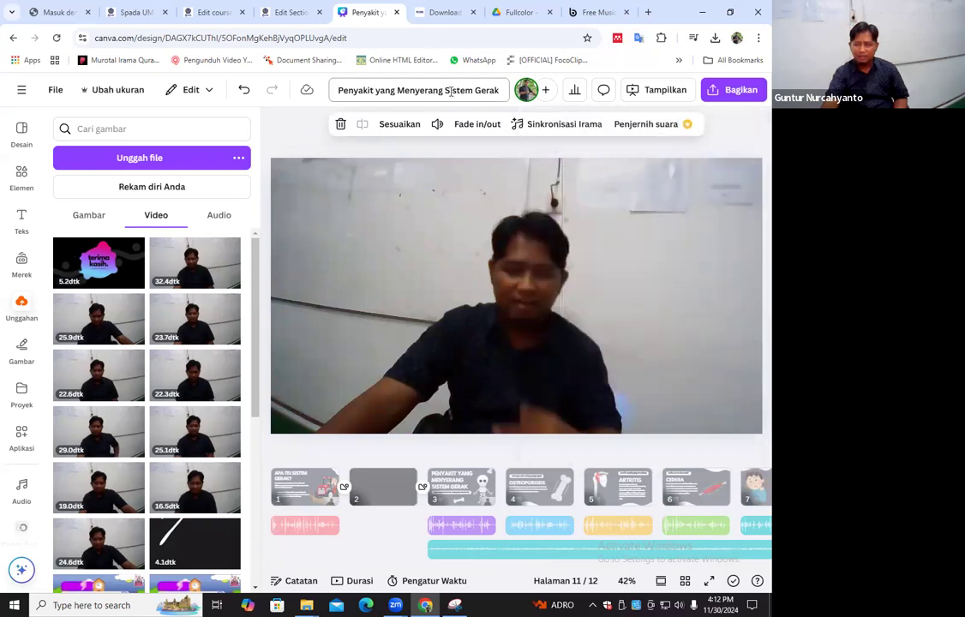
Put "Video Pembelajaran" in front of the design title so it reads "Video Pembelajaran Penyakit yang Menyerang Sistem Gerak"
click(338, 88)
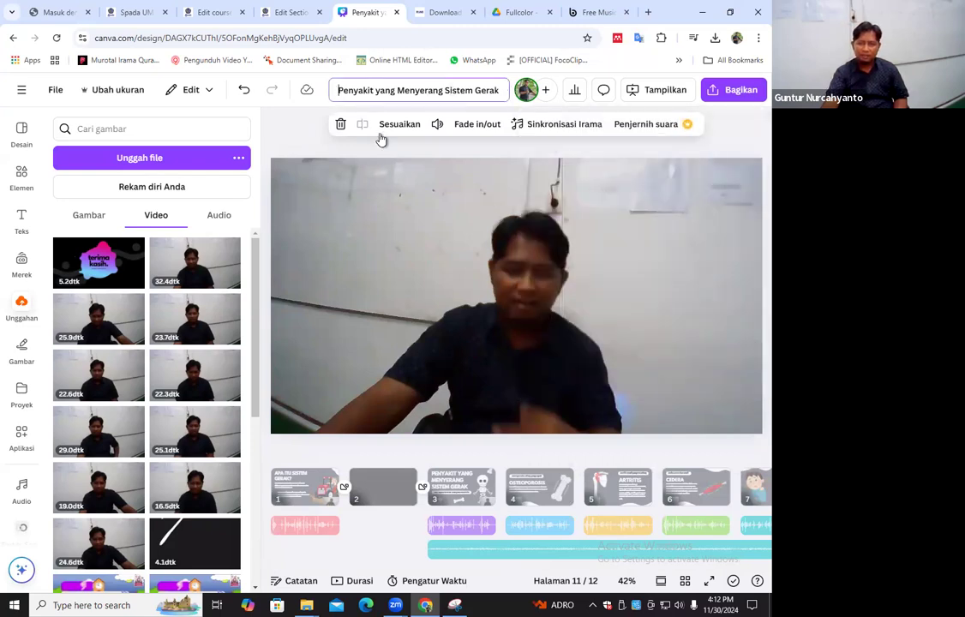
text(vIDEO)
key(BackSpace)
key(BackSpace)
key(BackSpace)
key(BackSpace)
key(BackSpace)
key(BackSpace)
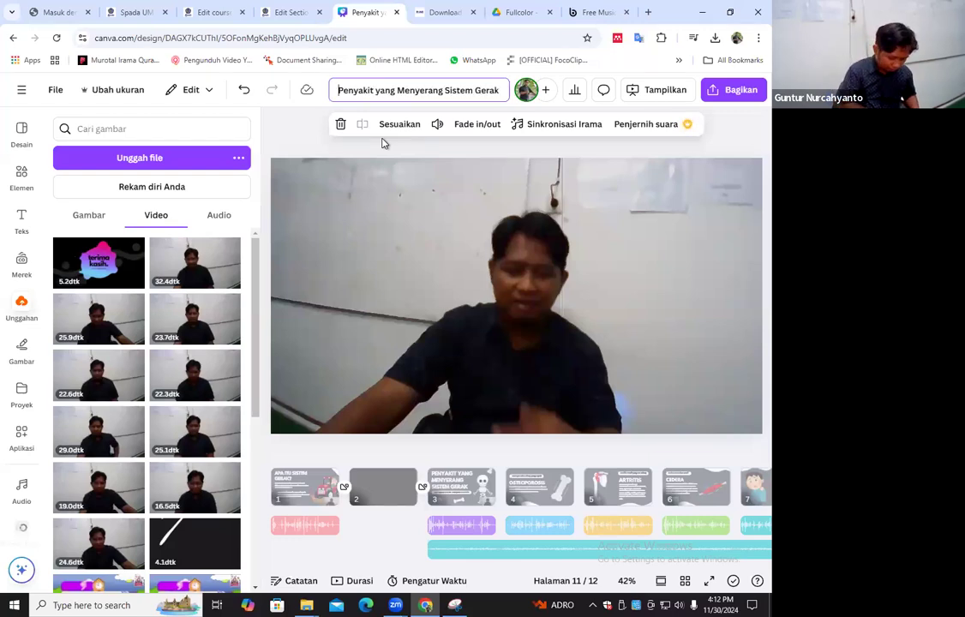
text(Video )
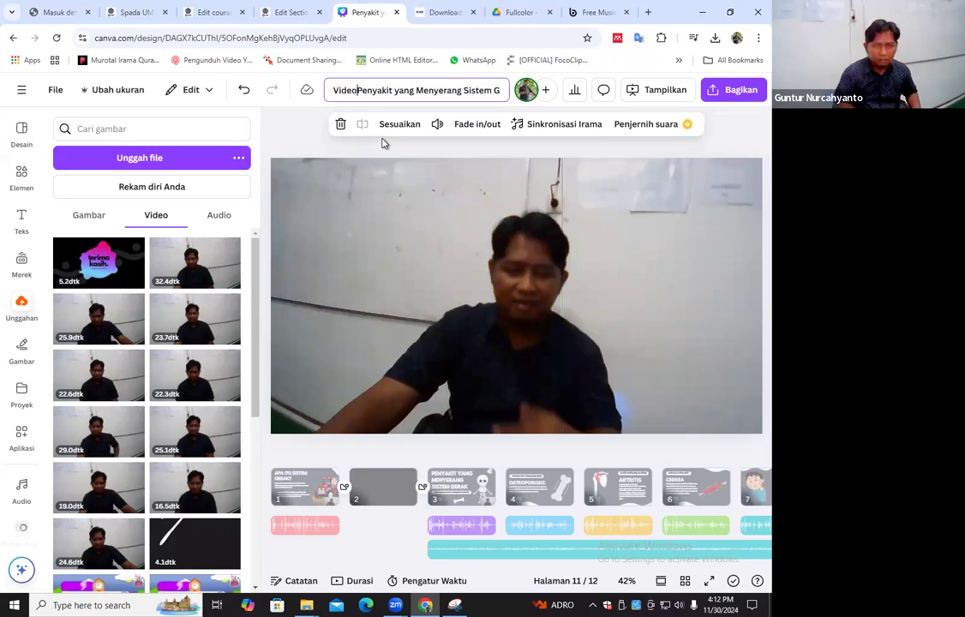
text(Pembelajara)
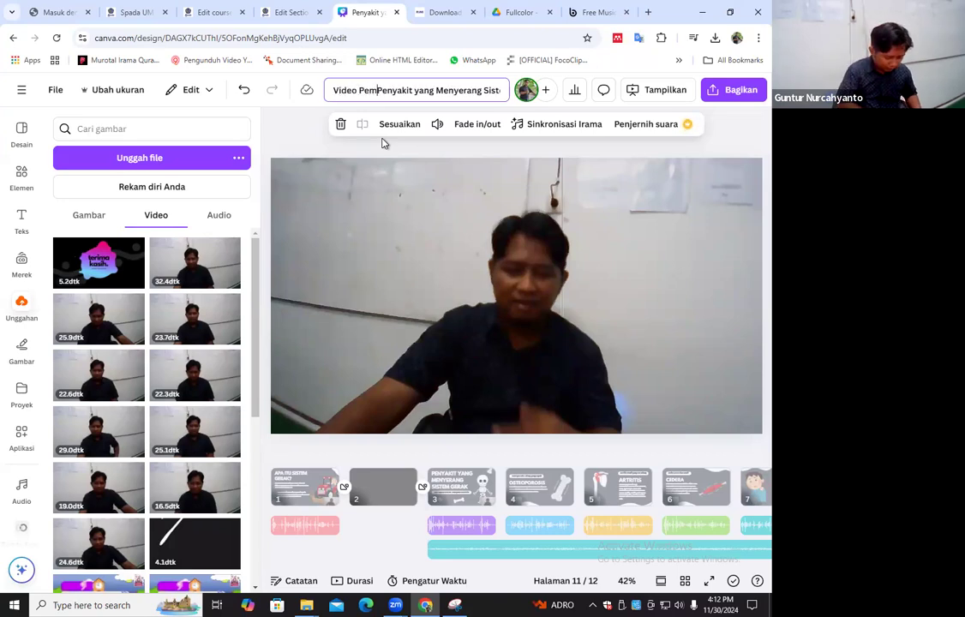
text(n)
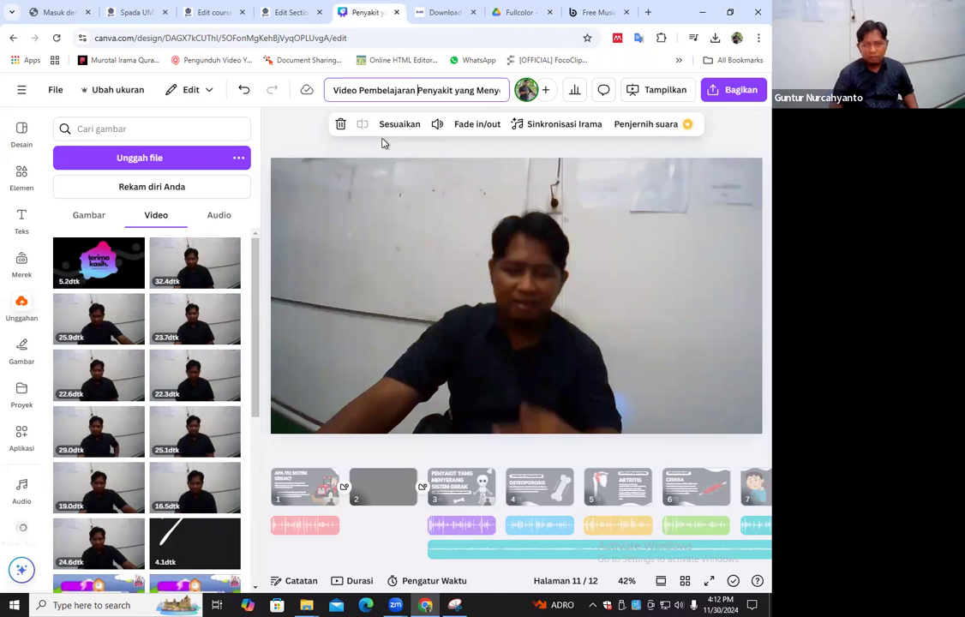
Download all pages of the design as one Video MP4 file and open the downloaded video
click(737, 94)
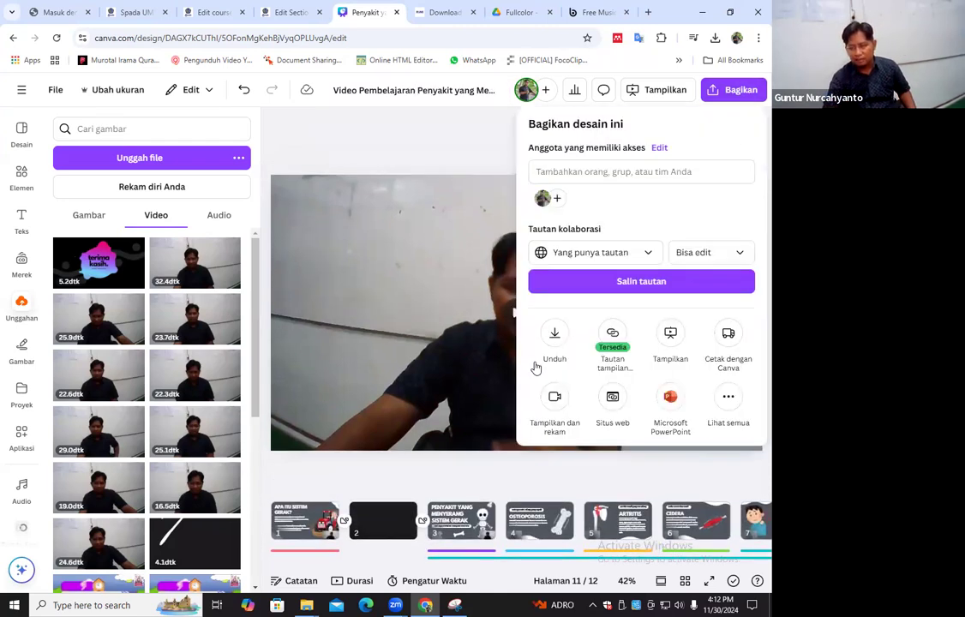
click(555, 336)
click(565, 174)
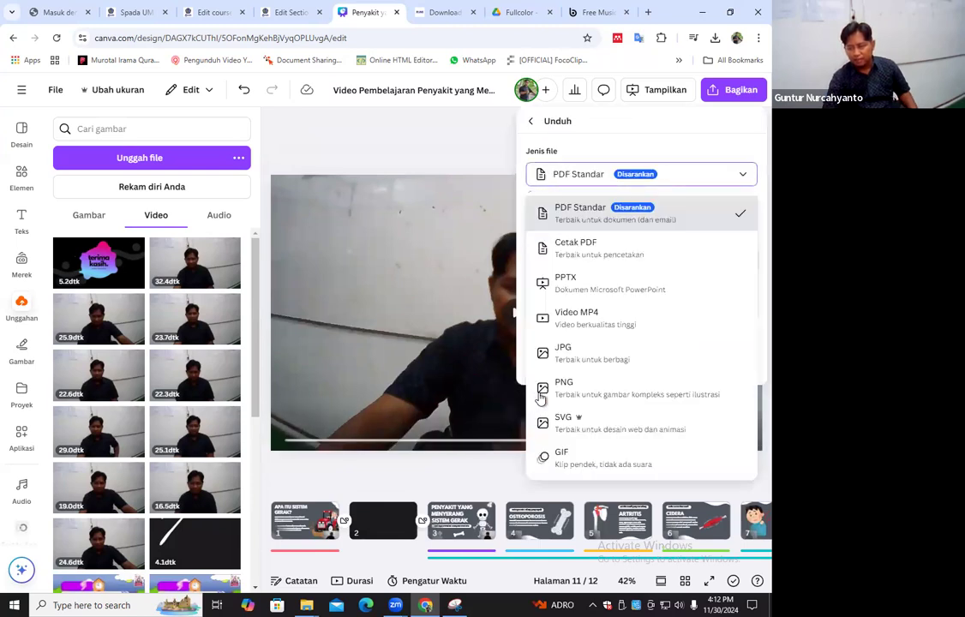
click(583, 327)
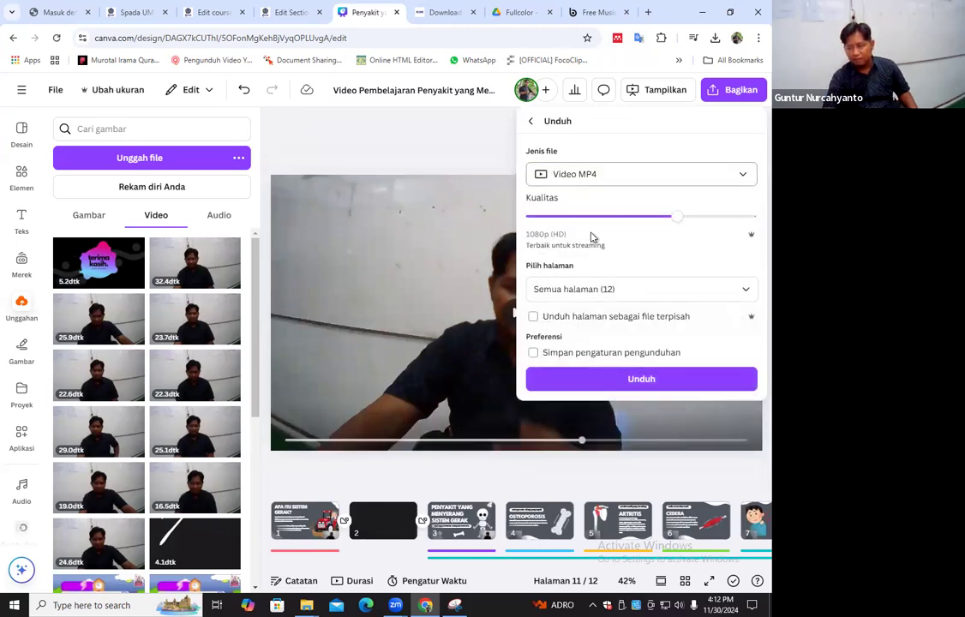
click(641, 379)
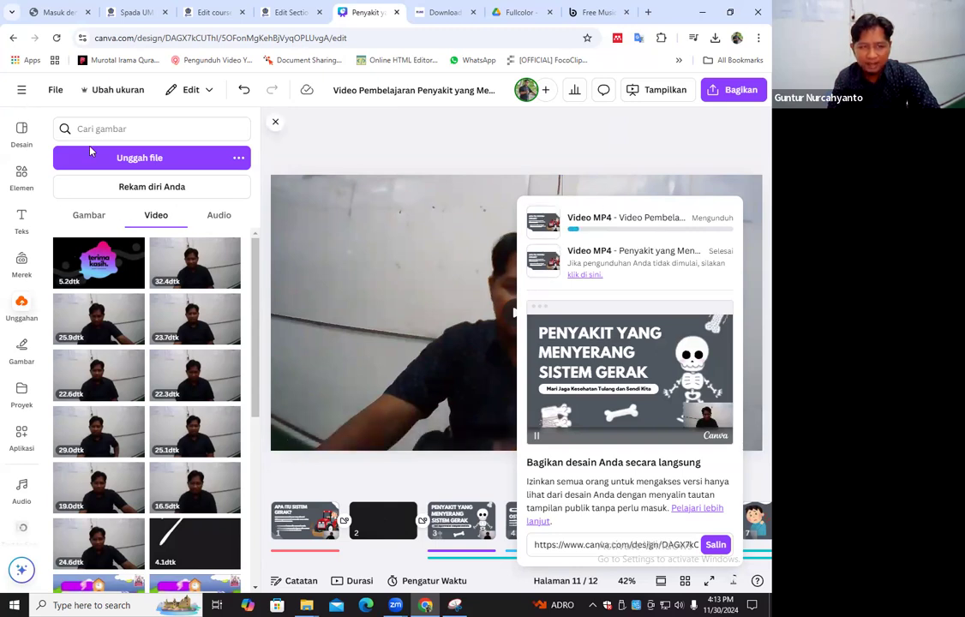
mouse_move(90, 268)
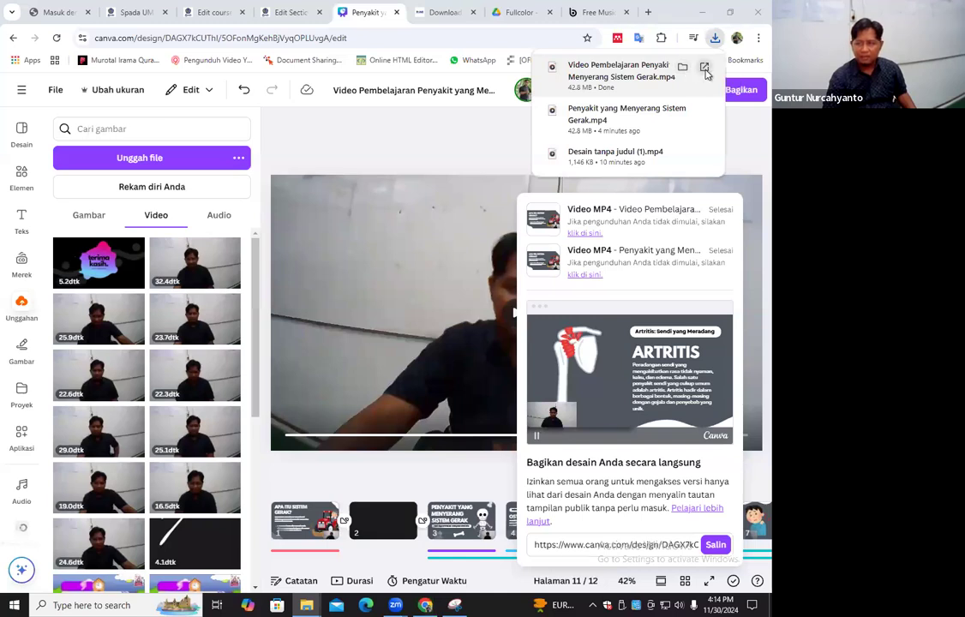
click(705, 72)
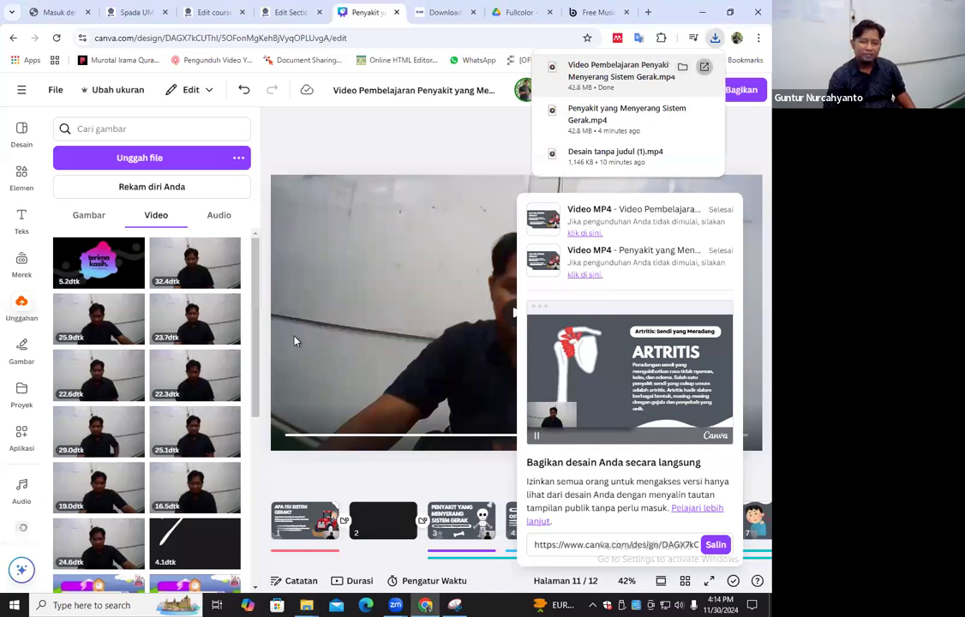